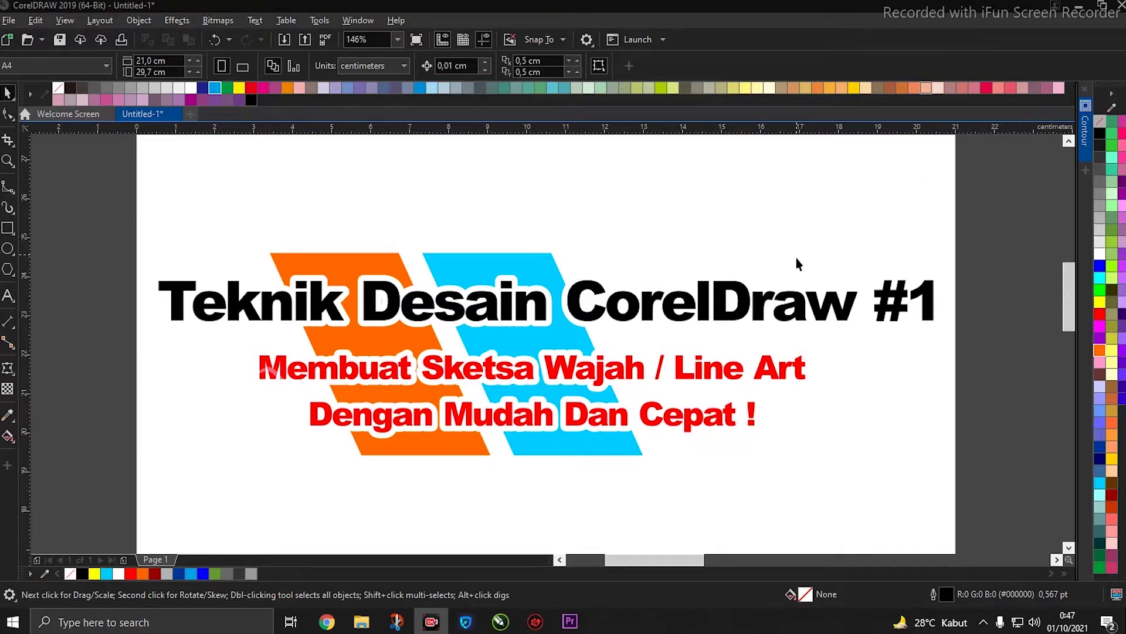
Step: Bring the photo and silhouette below it into view, then move the silhouette slightly right
scroll(772, 241, "down", 3)
scroll(420, 358, "right", 5)
left_click_drag(815, 311, 252, 363)
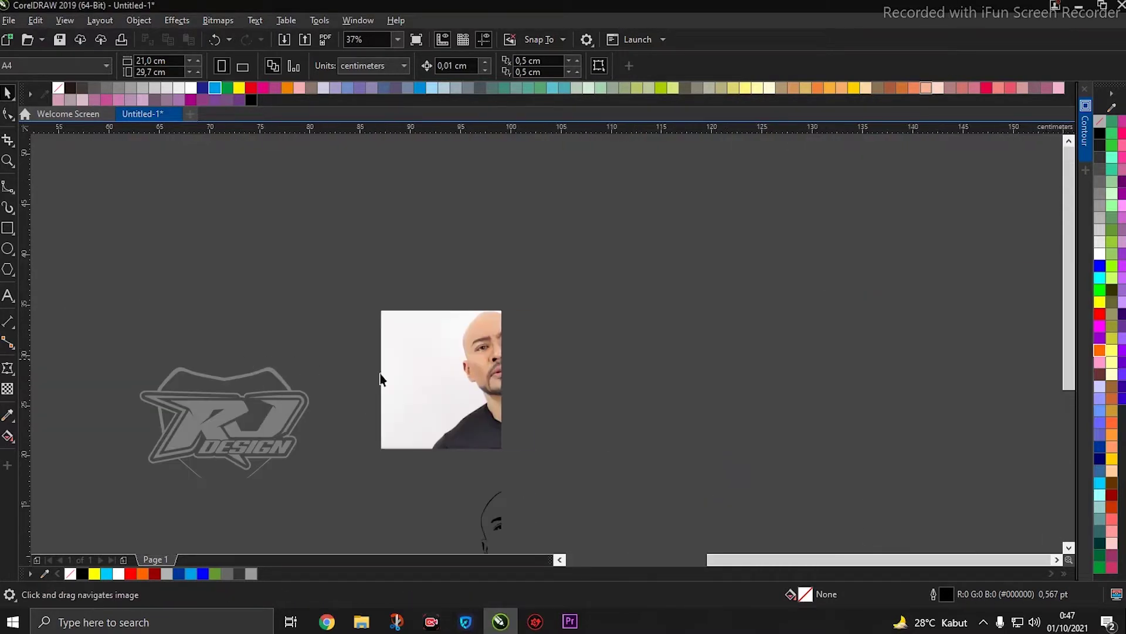
left_click_drag(500, 477, 502, 409)
scroll(478, 330, "up", 2)
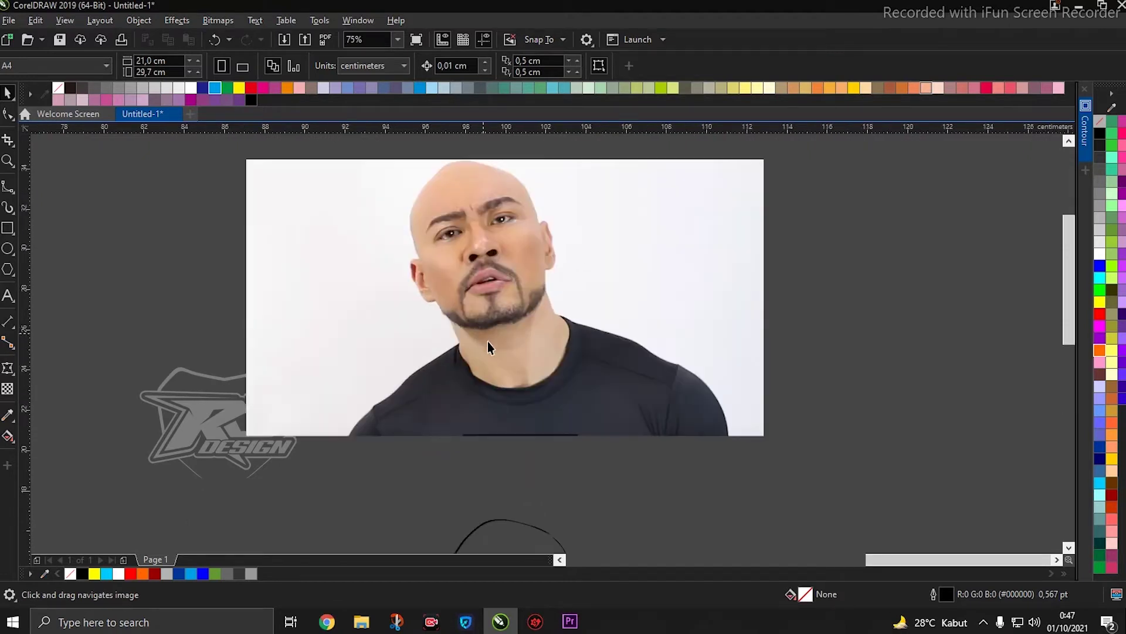
scroll(496, 376, "down", 2)
scroll(467, 267, "up", 2)
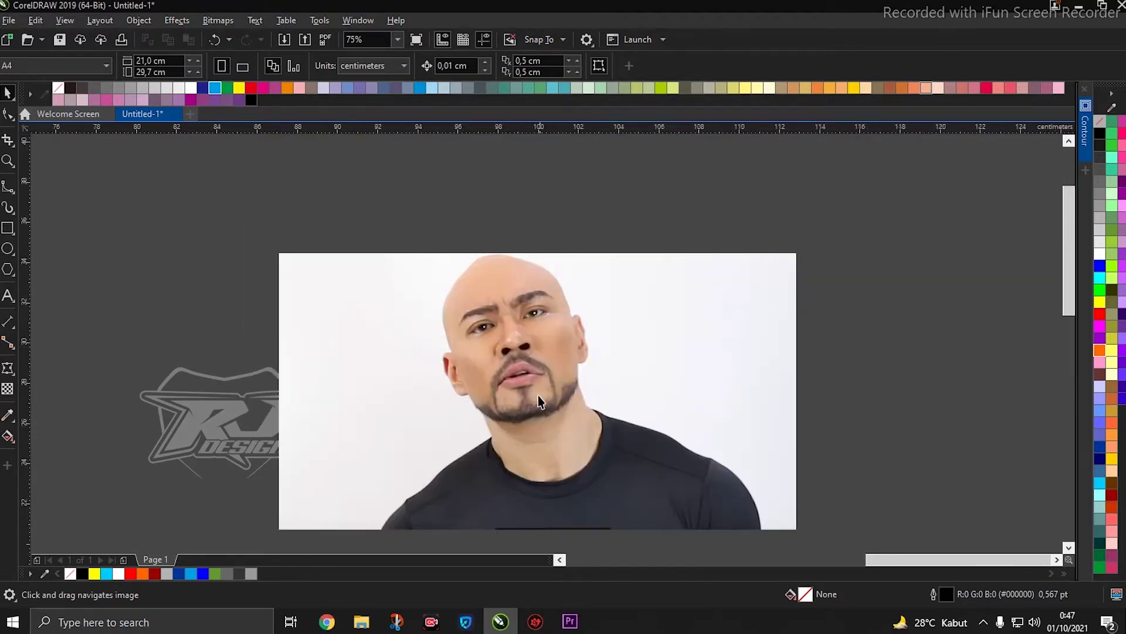
left_click_drag(532, 379, 551, 334)
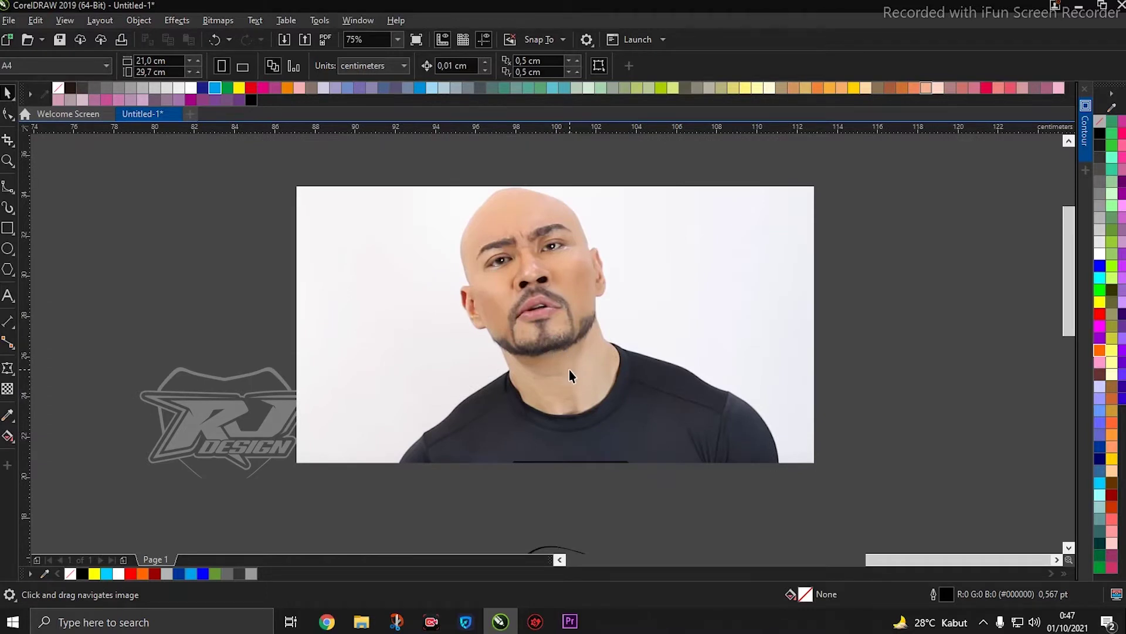
left_click_drag(543, 388, 566, 343)
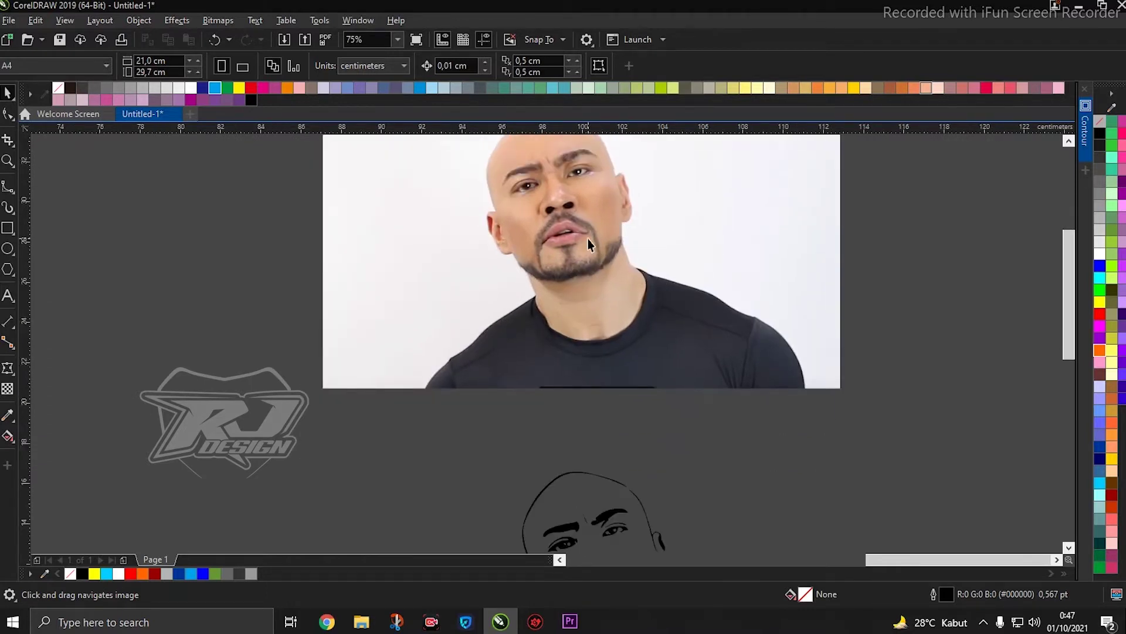
left_click_drag(589, 245, 580, 269)
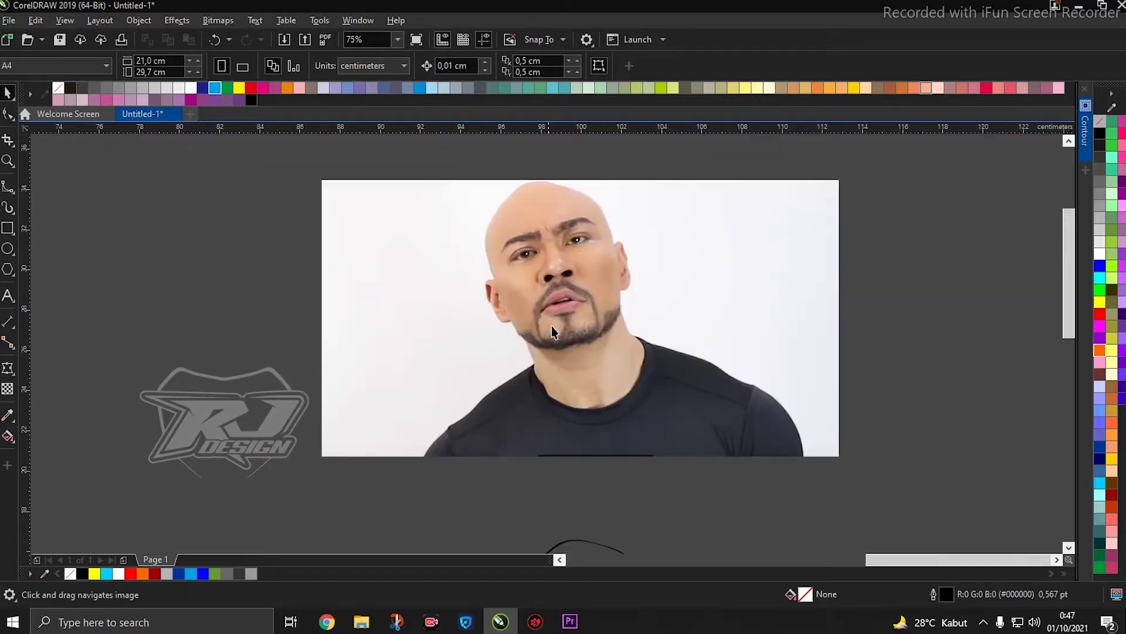
mouse_move(573, 441)
left_mouse_down()
mouse_move(646, 462)
mouse_move(635, 418)
left_mouse_up()
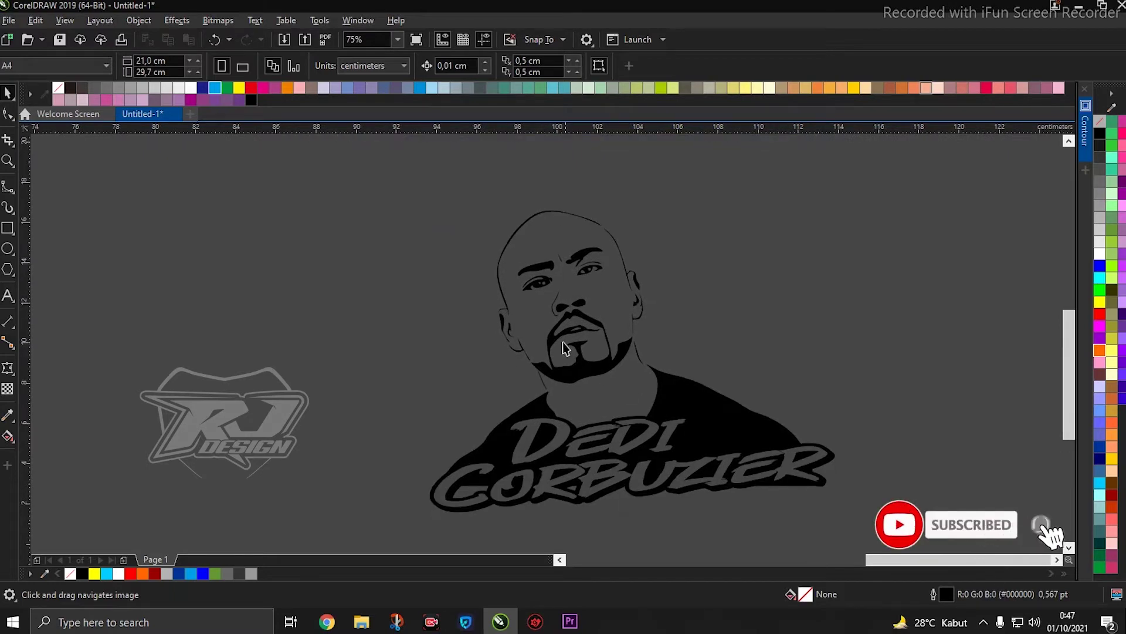
key("space")
left_click_drag(705, 422, 770, 399)
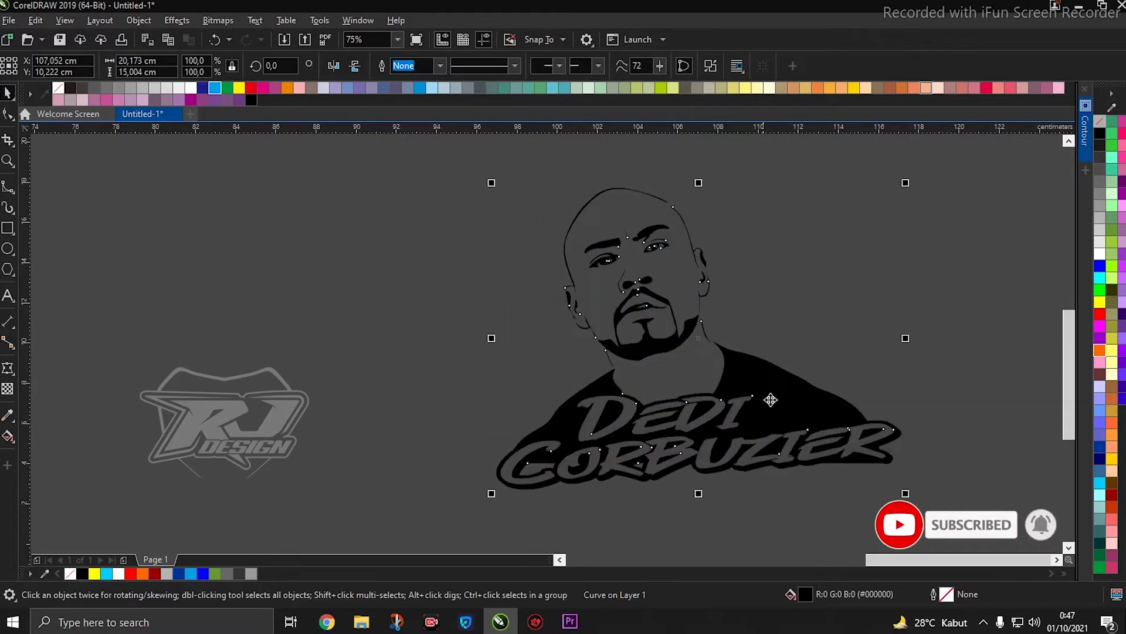
Step: Show the silhouette's editable nodes with F10 and zoom around to inspect the curve
key("F10")
scroll(680, 242, "up", 2)
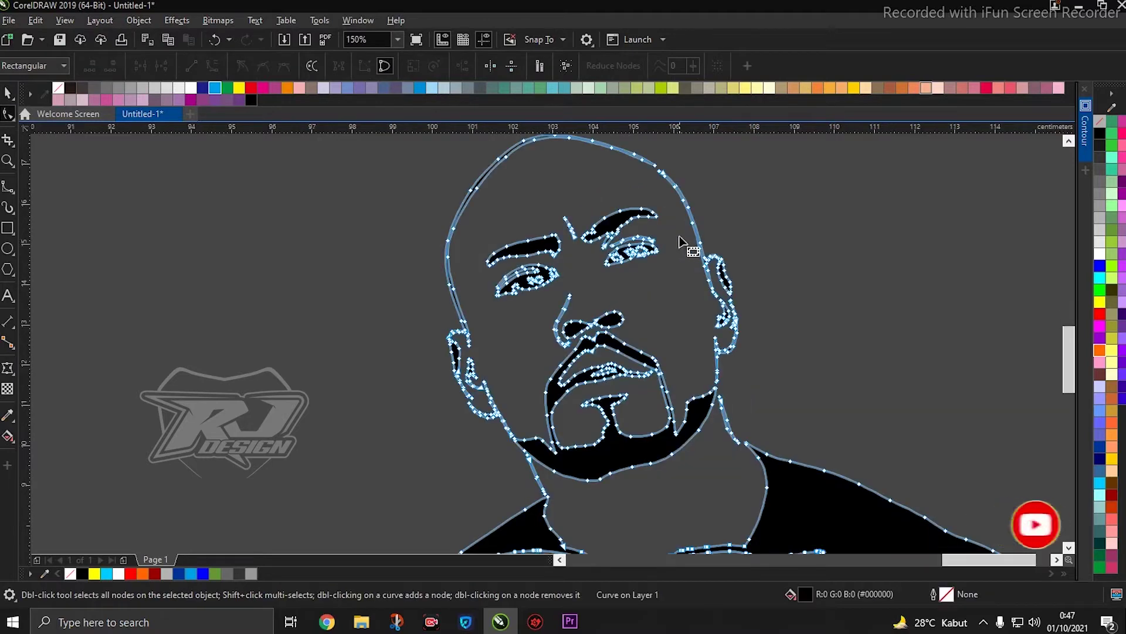
scroll(714, 253, "up", 1)
scroll(714, 252, "down", 1)
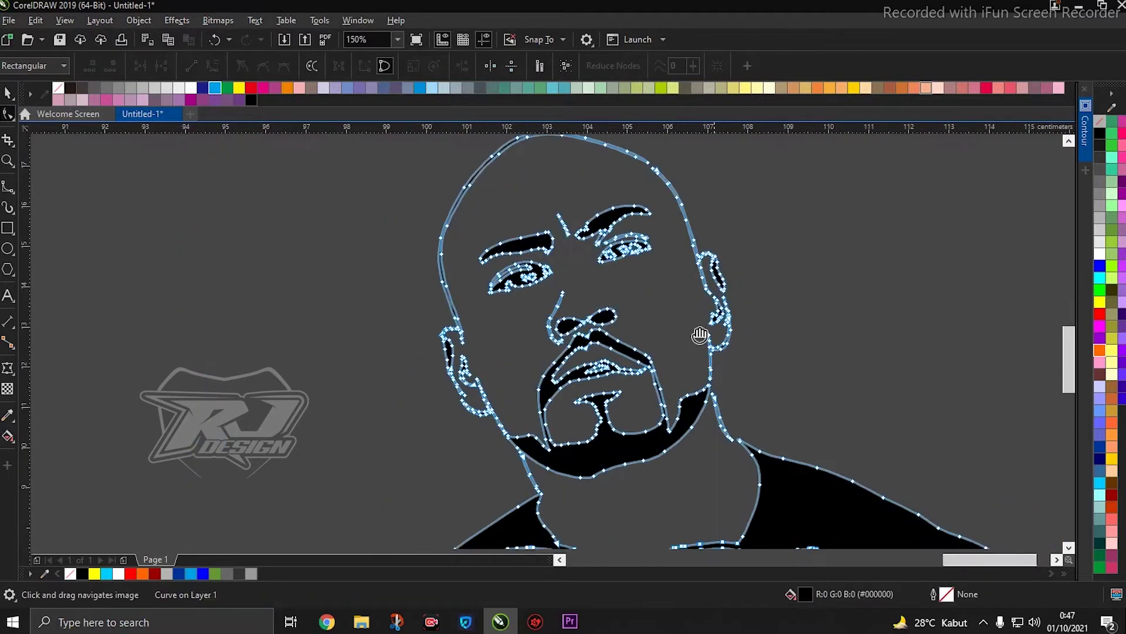
scroll(714, 302, "down", 1)
scroll(771, 437, "up", 1)
scroll(771, 437, "down", 2)
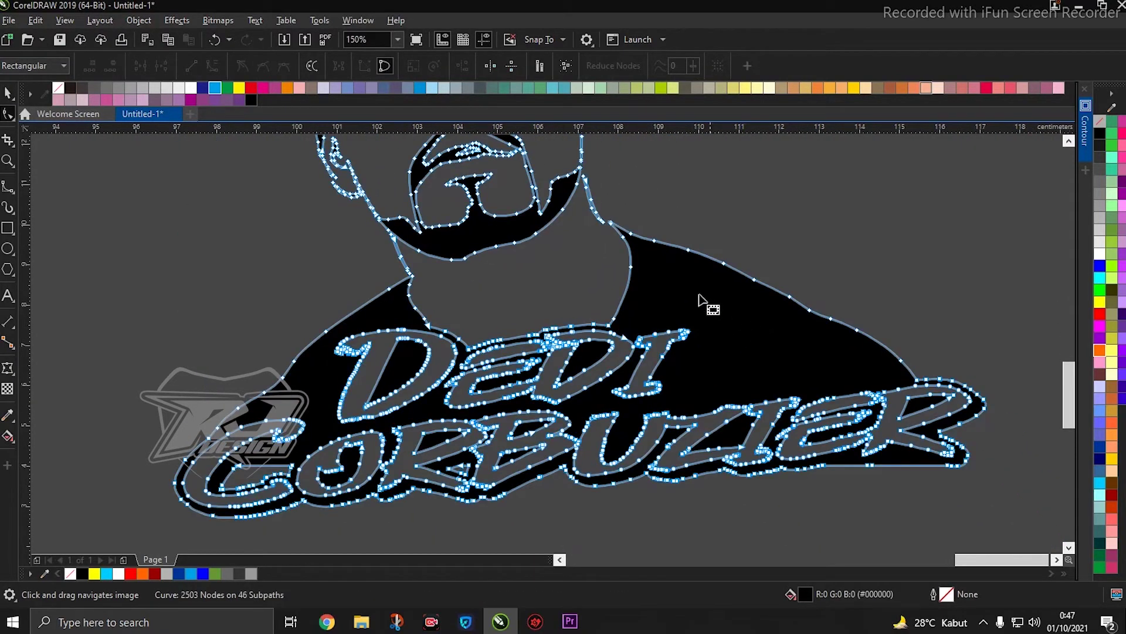
scroll(574, 220, "up", 2)
scroll(528, 247, "up", 2)
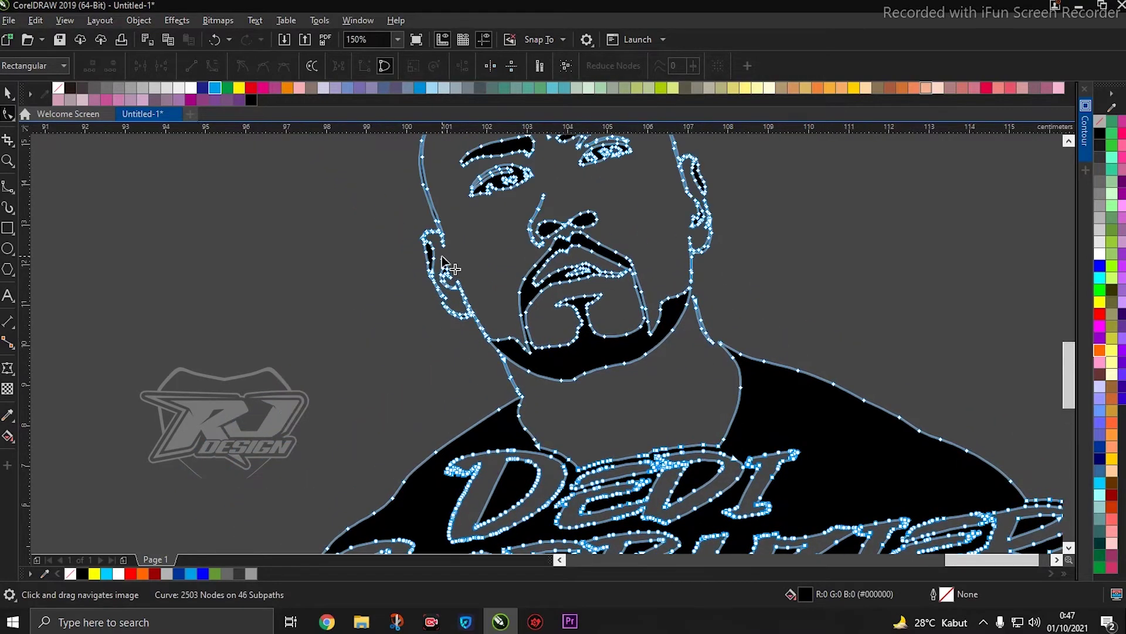
scroll(458, 281, "left", 2)
scroll(457, 277, "up", 1)
scroll(490, 277, "down", 1)
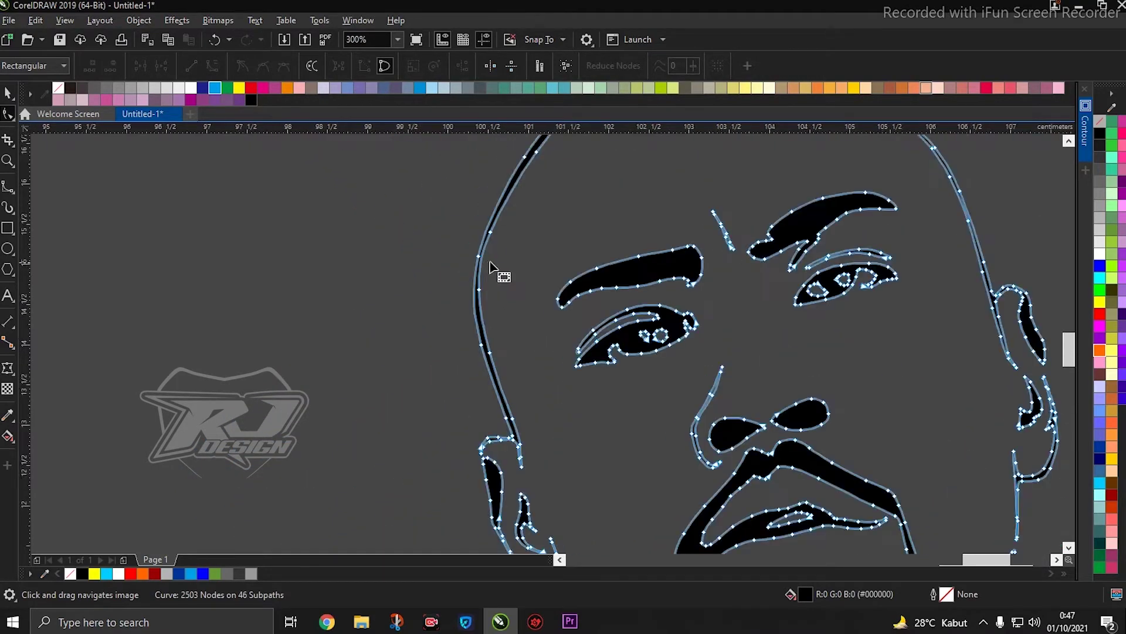
Step: Return to the Pick tool, deselect the silhouette and zoom out from the portrait
key("space")
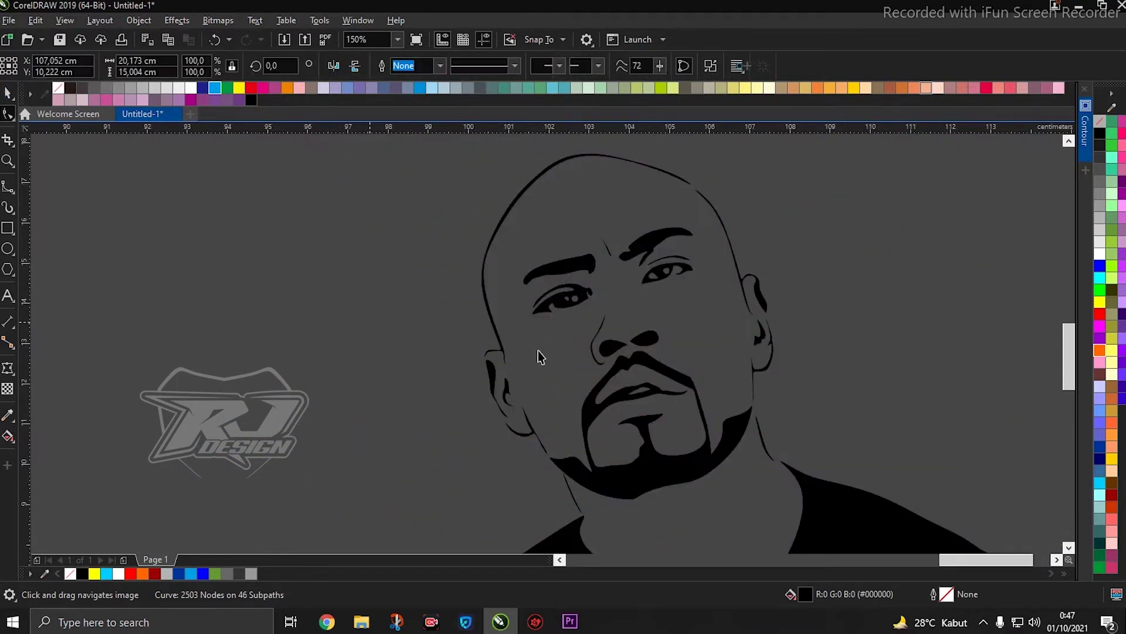
key("Escape")
scroll(707, 418, "down", 2)
scroll(738, 433, "up", 2)
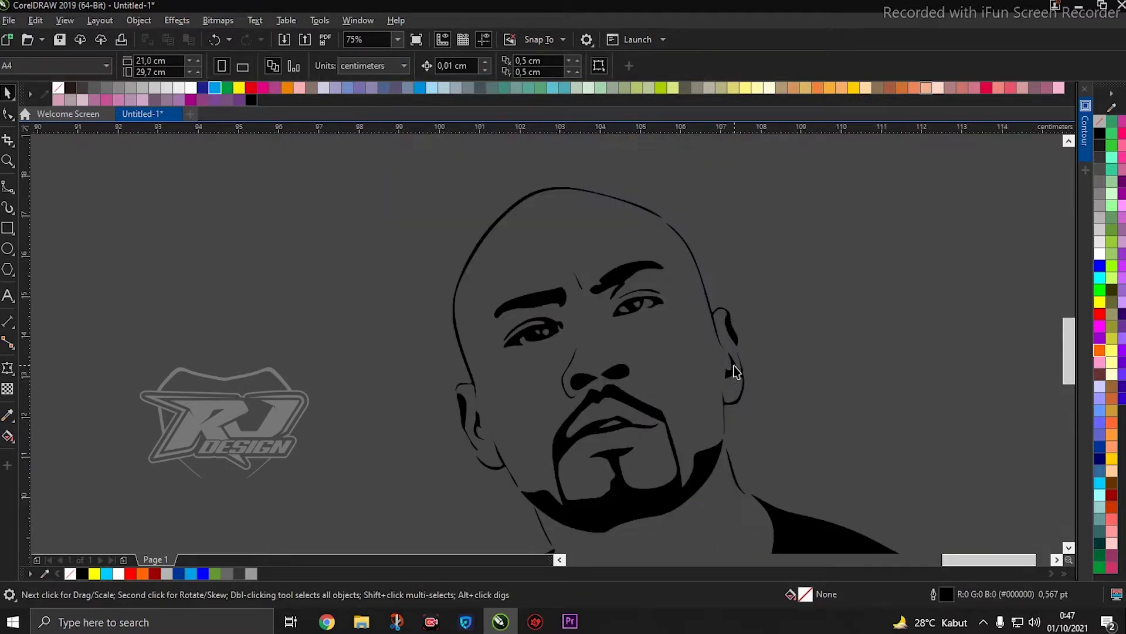
scroll(738, 332, "down", 2)
scroll(720, 325, "up", 4)
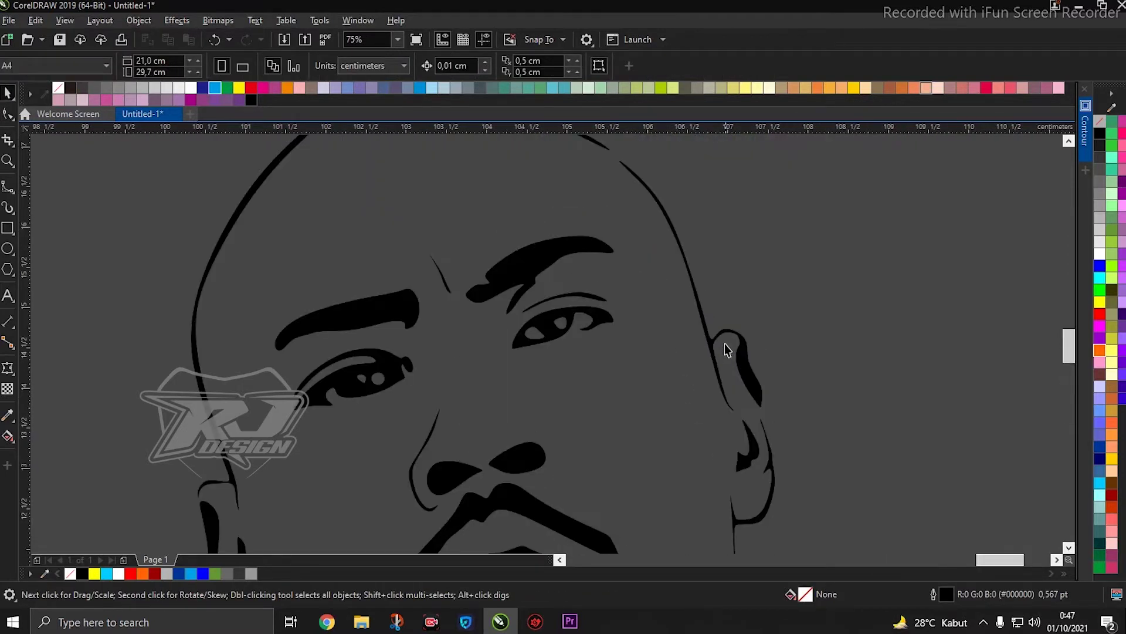
left_click_drag(689, 404, 722, 252)
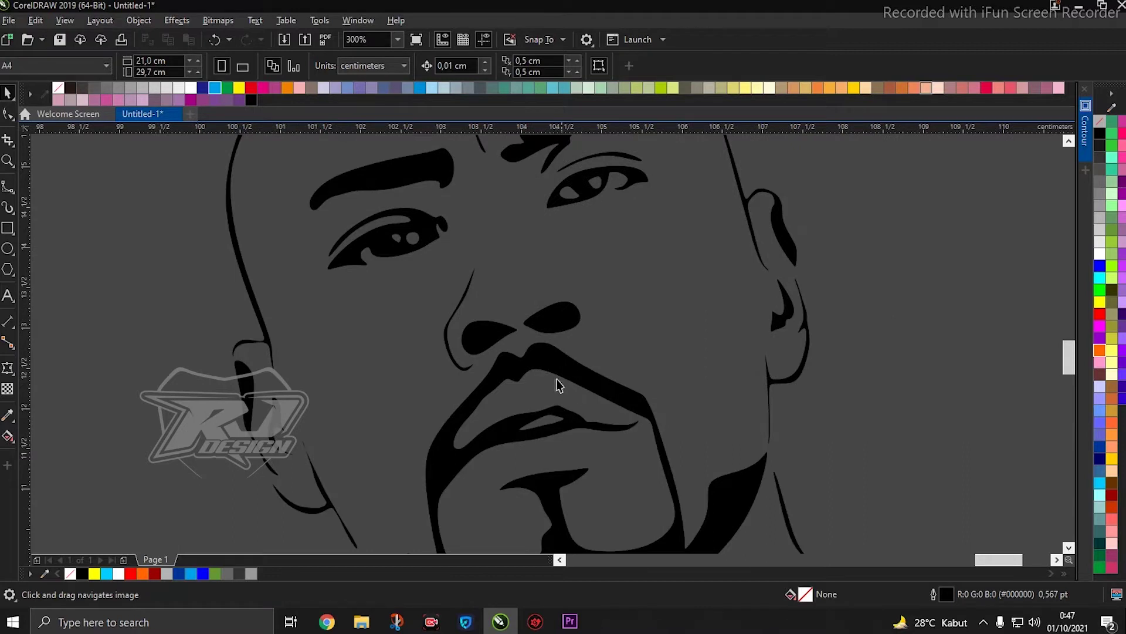
scroll(559, 386, "up", 2)
scroll(593, 374, "down", 2)
scroll(659, 433, "down", 2)
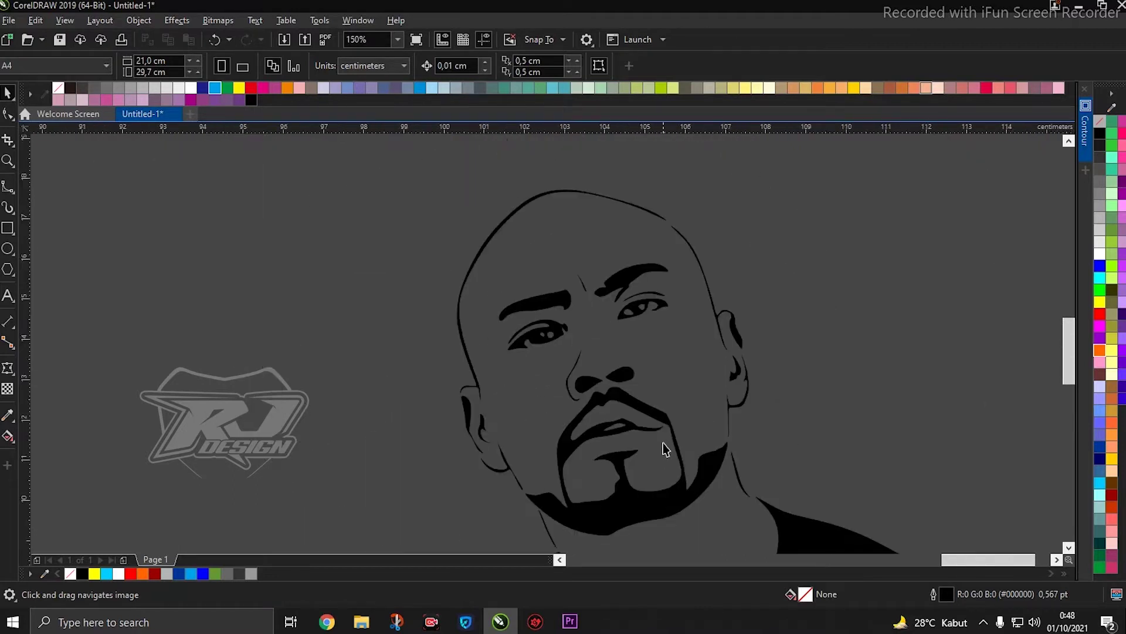
scroll(667, 448, "down", 1)
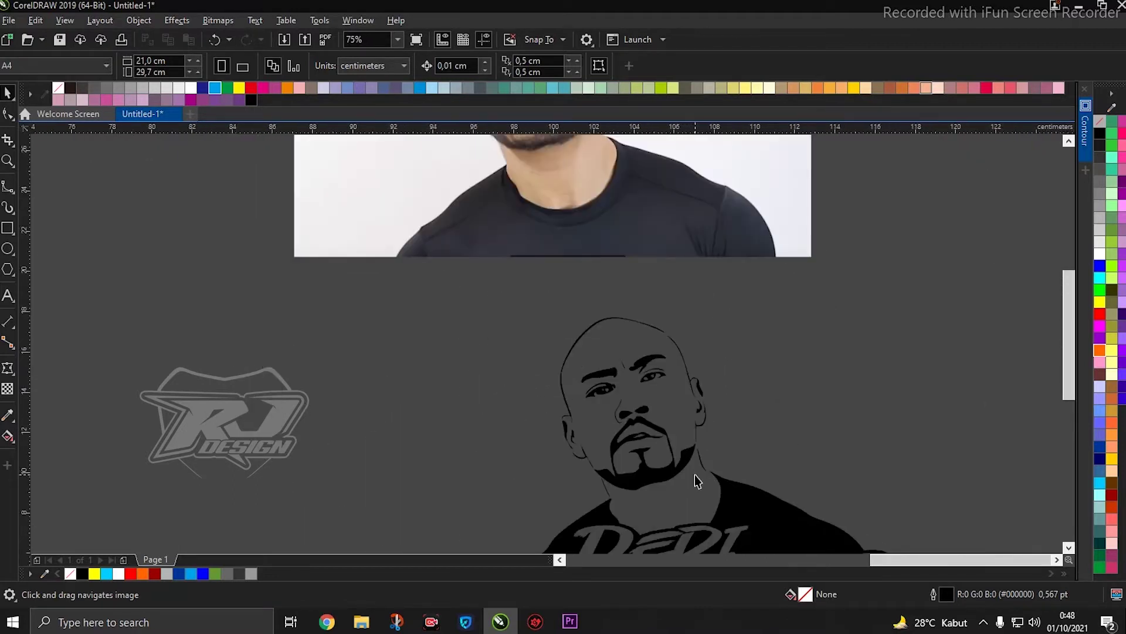
scroll(701, 469, "down", 1)
scroll(725, 449, "down", 1)
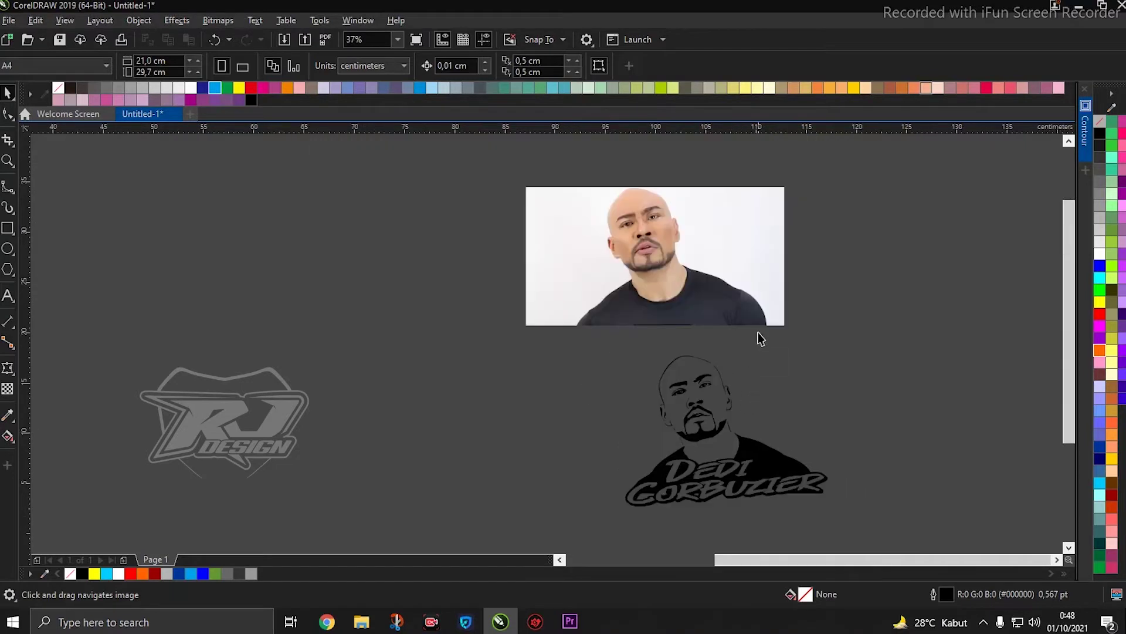
Step: Select the reference photo and shift it slightly right and up
left_click(603, 246)
left_click_drag(604, 247, 727, 330)
left_click_drag(685, 298, 728, 293)
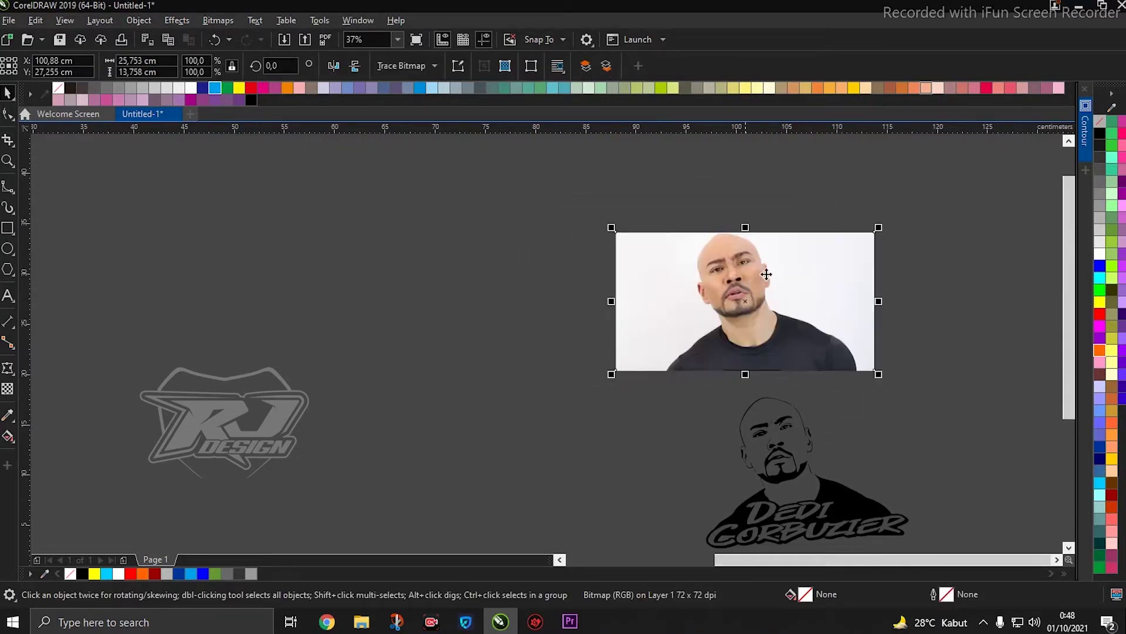
left_click_drag(892, 407, 914, 402)
left_click_drag(649, 269, 565, 210)
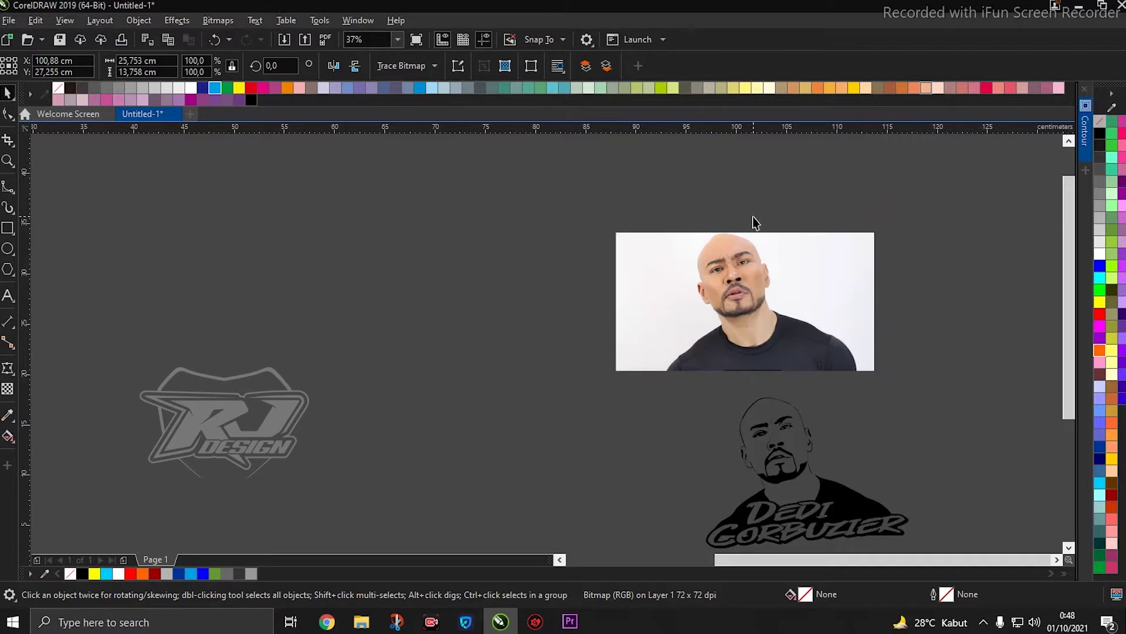
left_click(774, 267)
left_click_drag(774, 266, 856, 259)
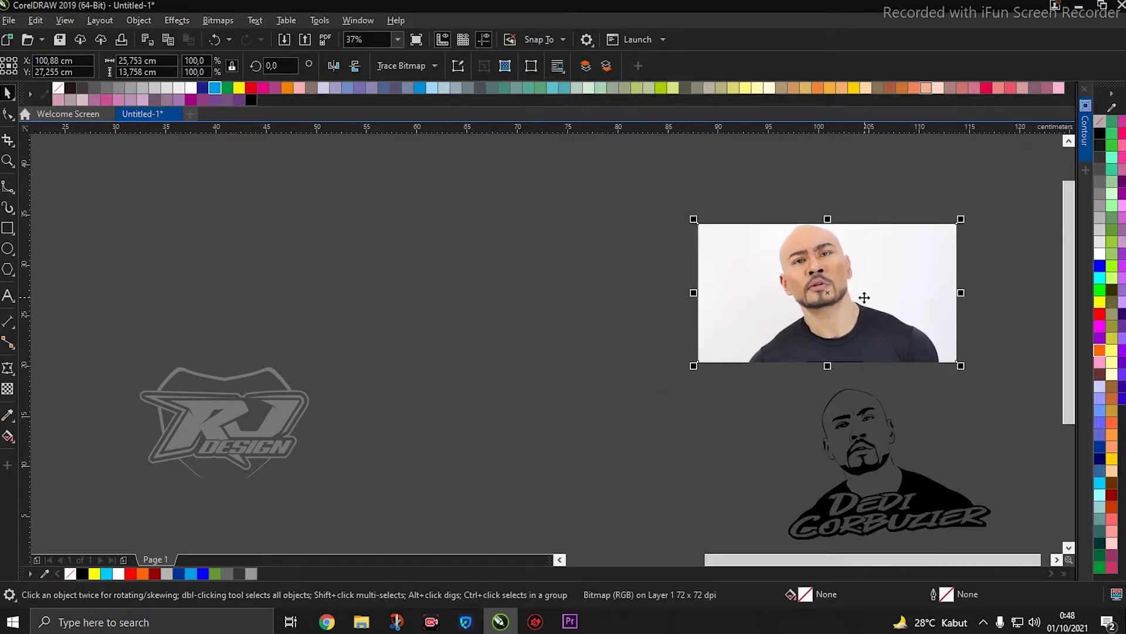
Step: Place a copy of the photo to its left, delete it, then drag another copy left
left_click_drag(864, 297, 552, 309)
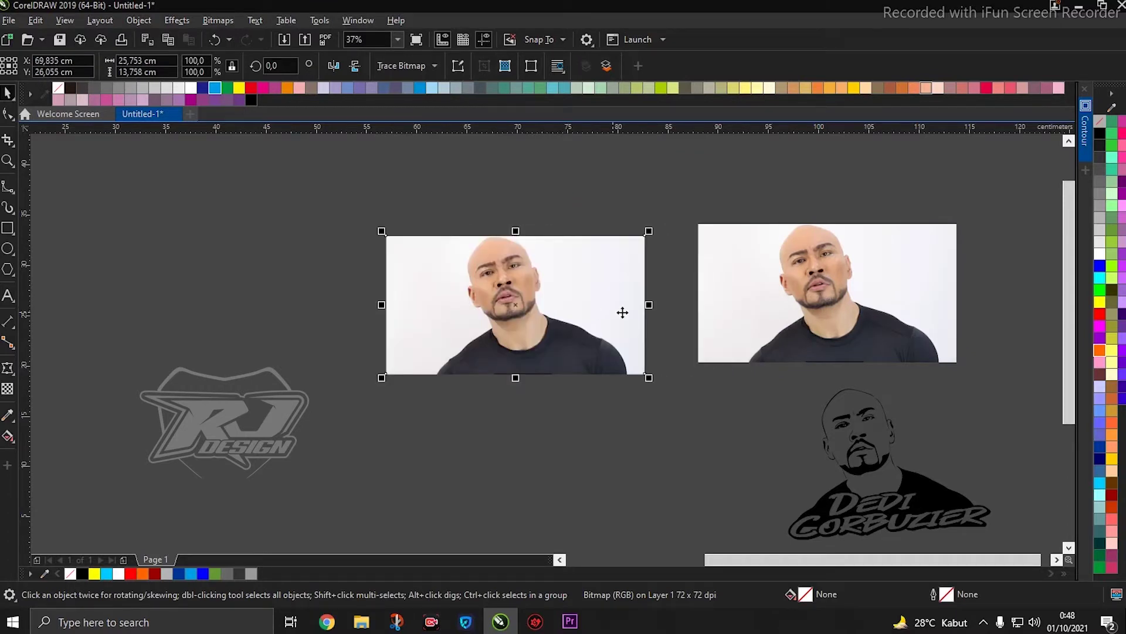
key("Delete")
left_click(815, 321)
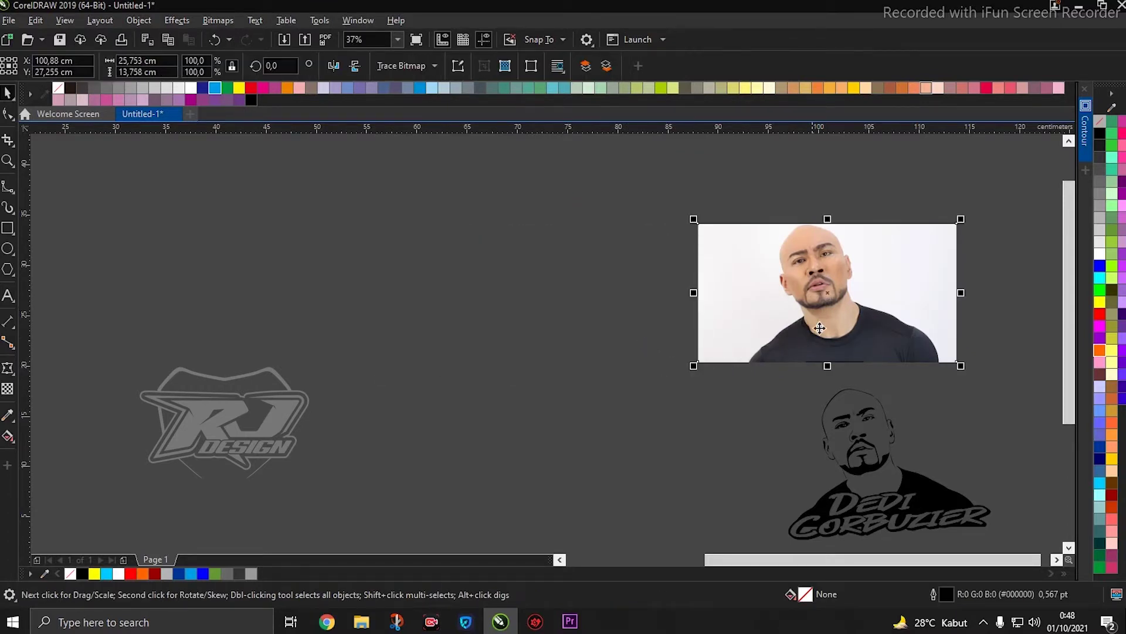
mouse_move(849, 289)
left_mouse_down()
mouse_move(673, 302)
mouse_move(546, 294)
left_mouse_up()
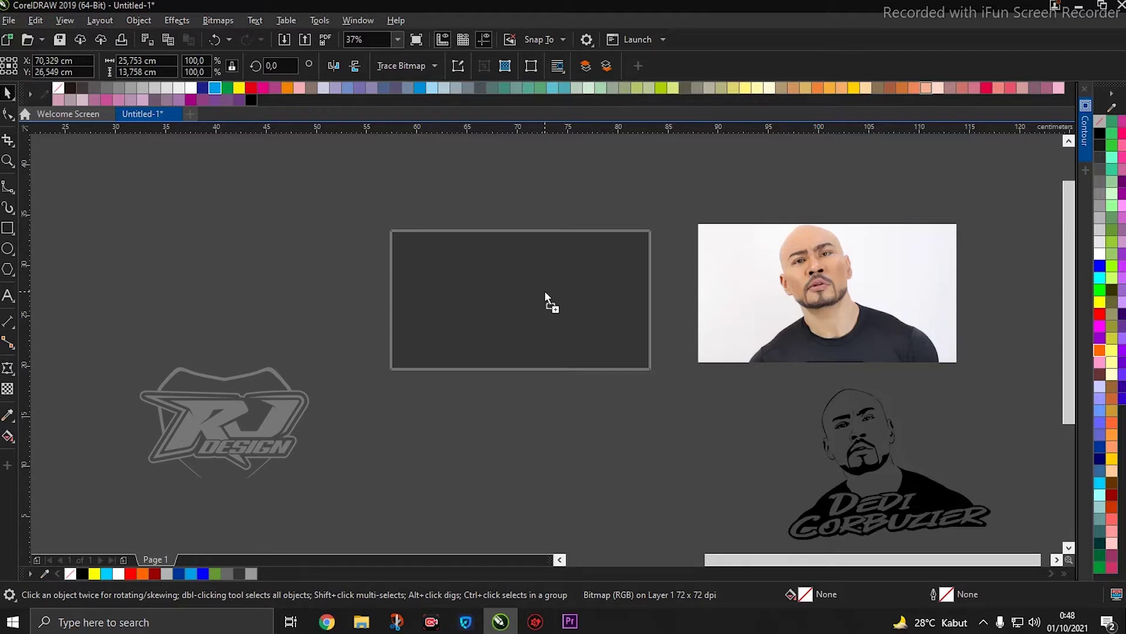
left_click_drag(545, 292, 535, 295)
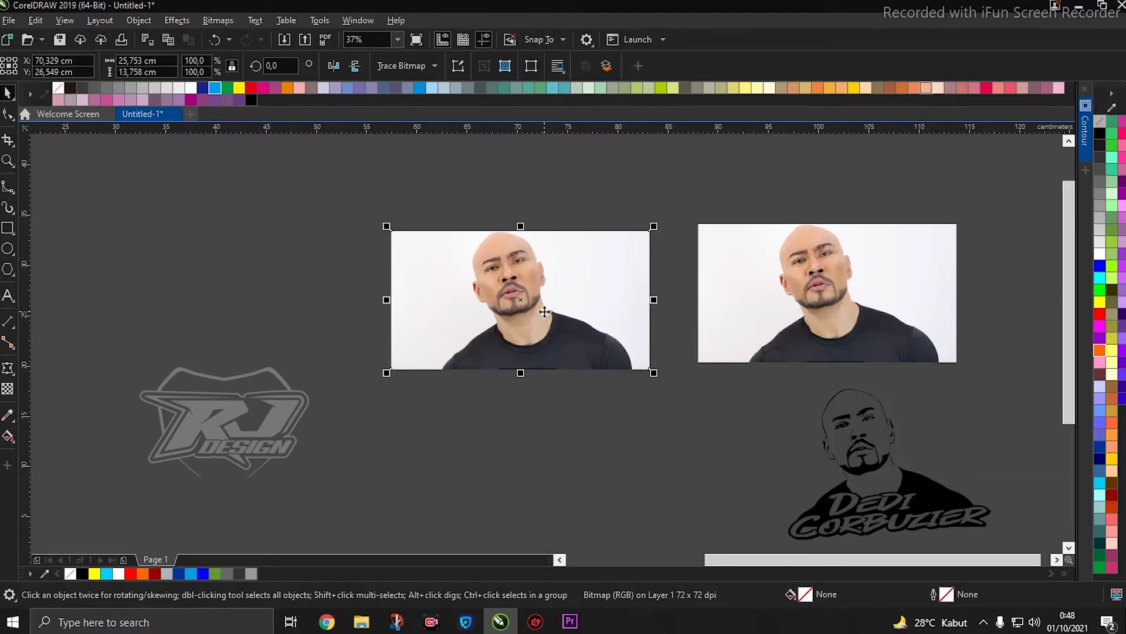
Step: Move the new photo copy lower down, accidentally dropping another copy below it
scroll(545, 312, "down", 3)
left_click_drag(580, 206, 591, 371)
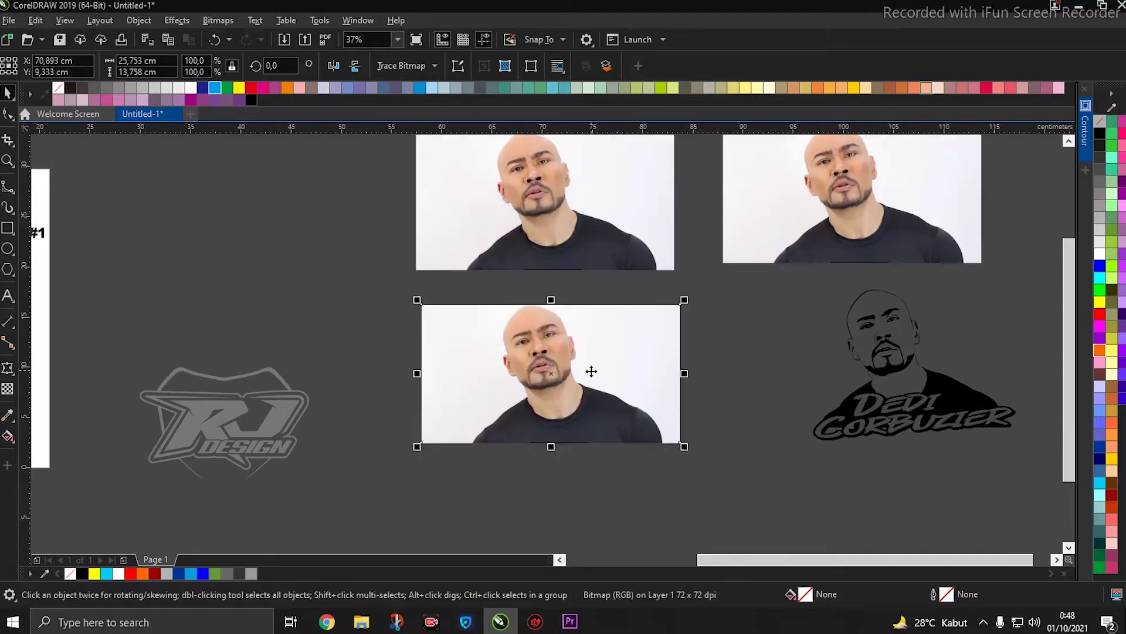
scroll(591, 371, "down", 3)
left_click_drag(619, 234, 672, 411)
Step: Undo the accidental photo duplicate, deselect, and zoom in on the photo
key("ctrl+z")
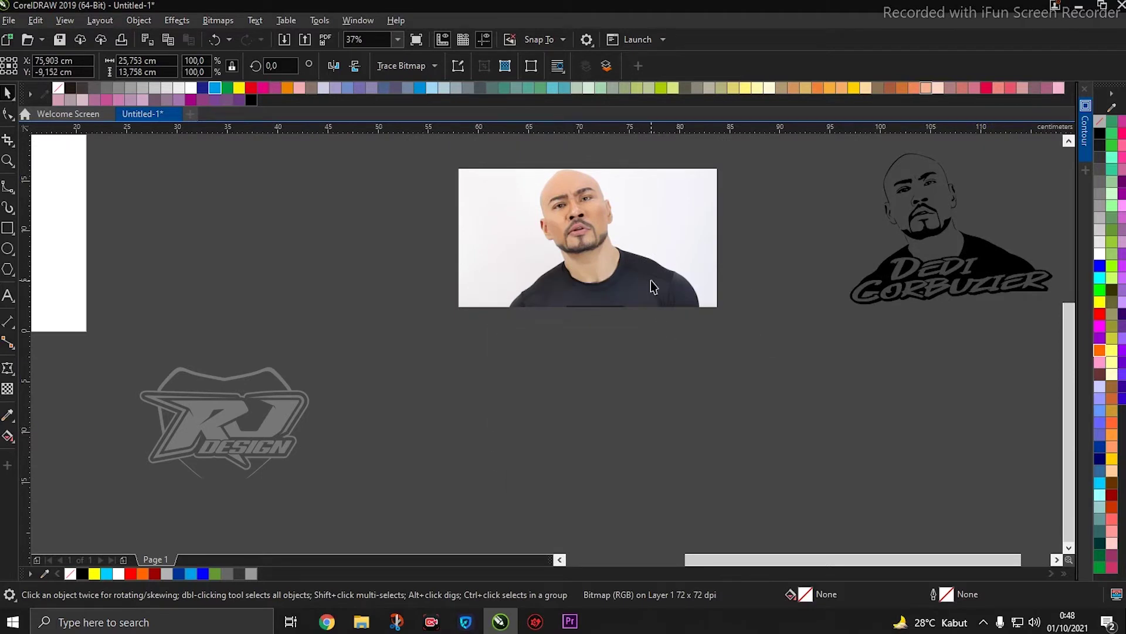
key("Escape")
scroll(675, 328, "up", 3)
scroll(649, 237, "up", 2)
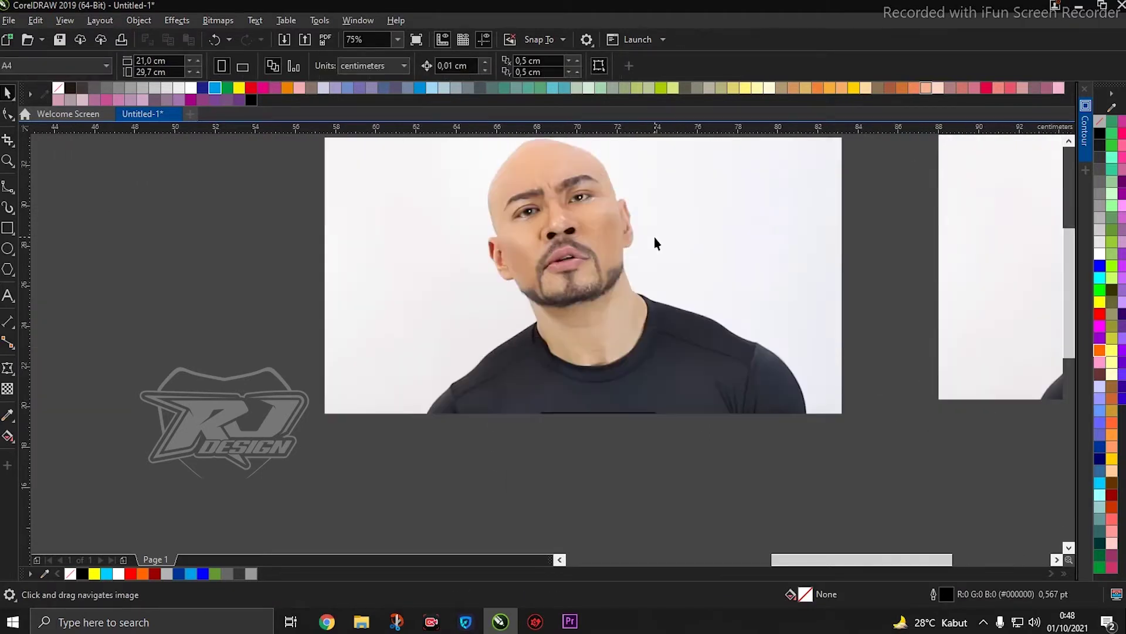
Step: Select the photo and show the Bitmaps Mode options, including Black and White (1-bit)
scroll(633, 281, "up", 2)
left_click(630, 296)
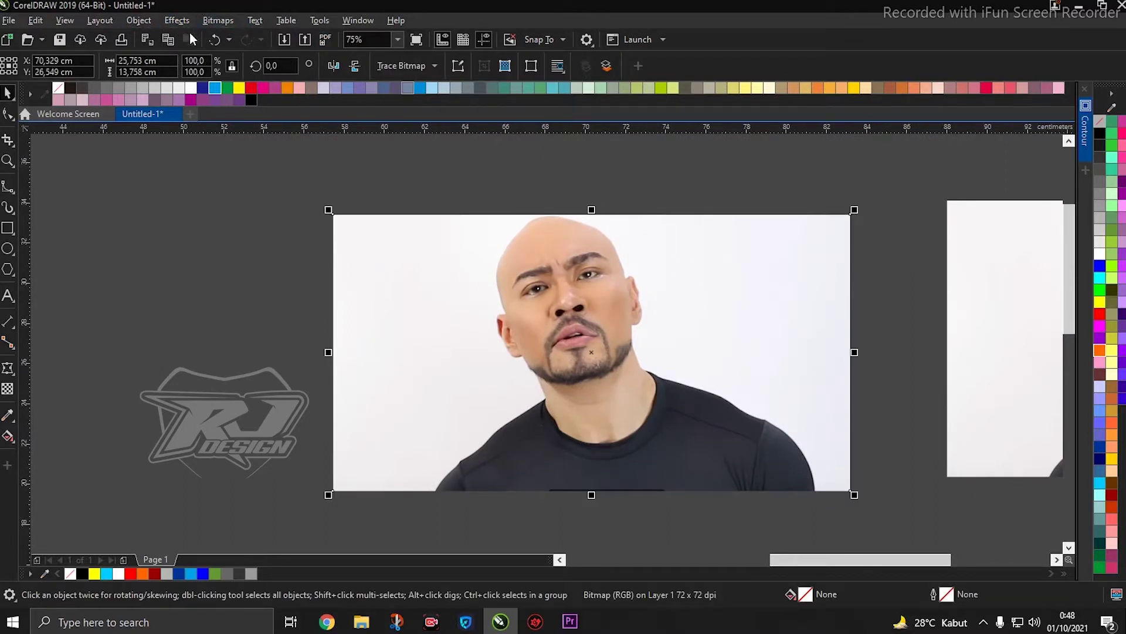
left_click(223, 24)
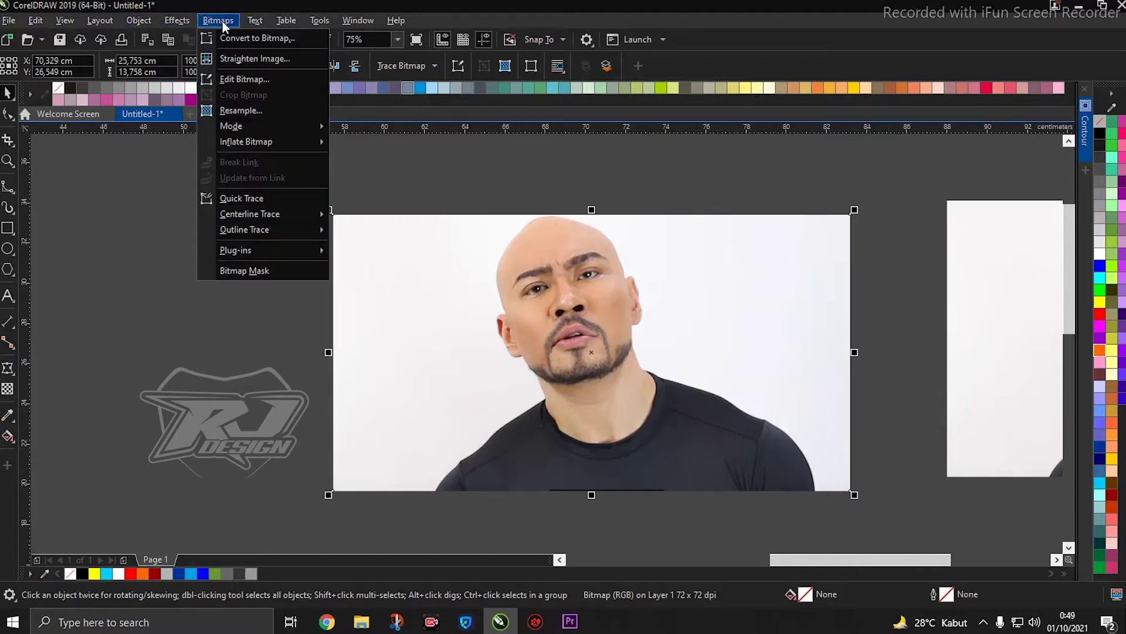
left_click(222, 23)
mouse_move(230, 126)
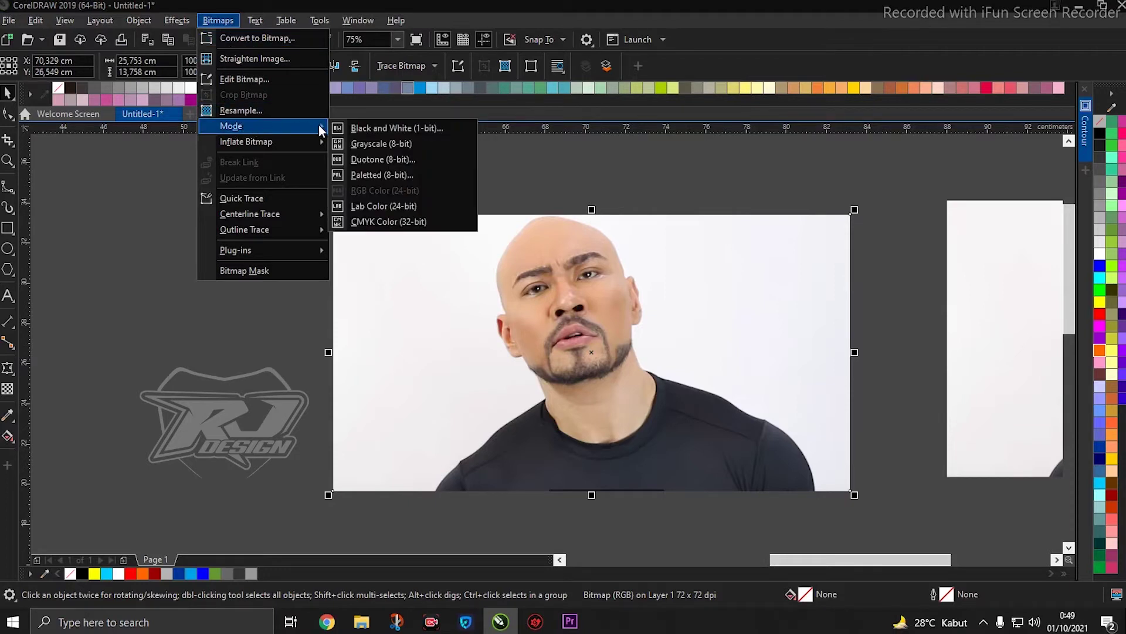
Step: Convert the photo to Black and White (1-bit), keeping Line Art as the conversion method
left_click(371, 128)
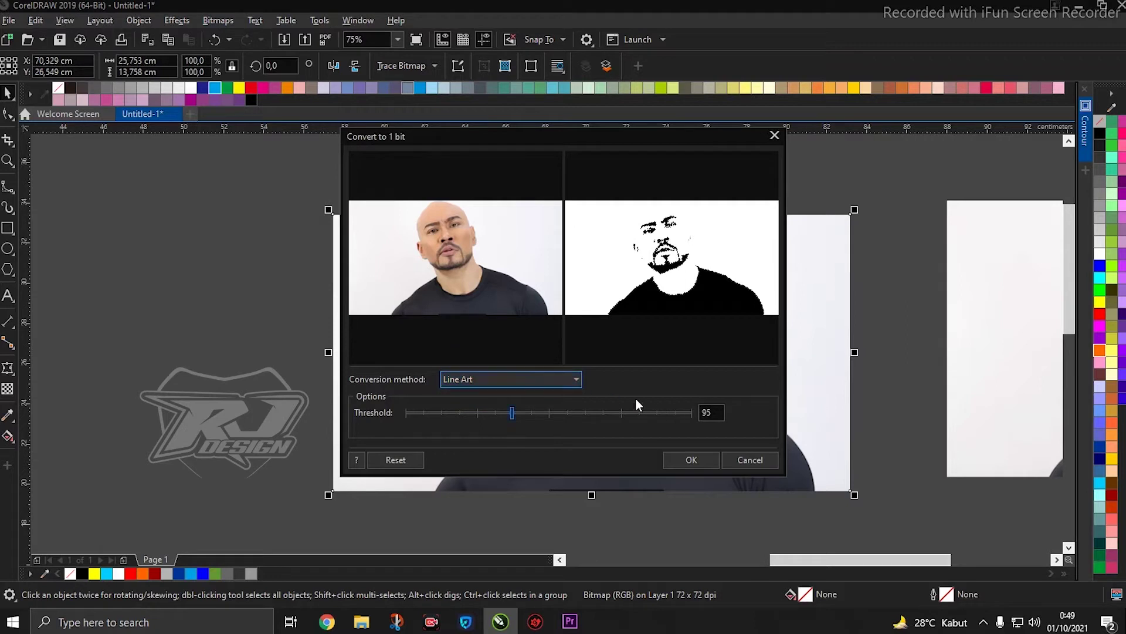
left_click(572, 381)
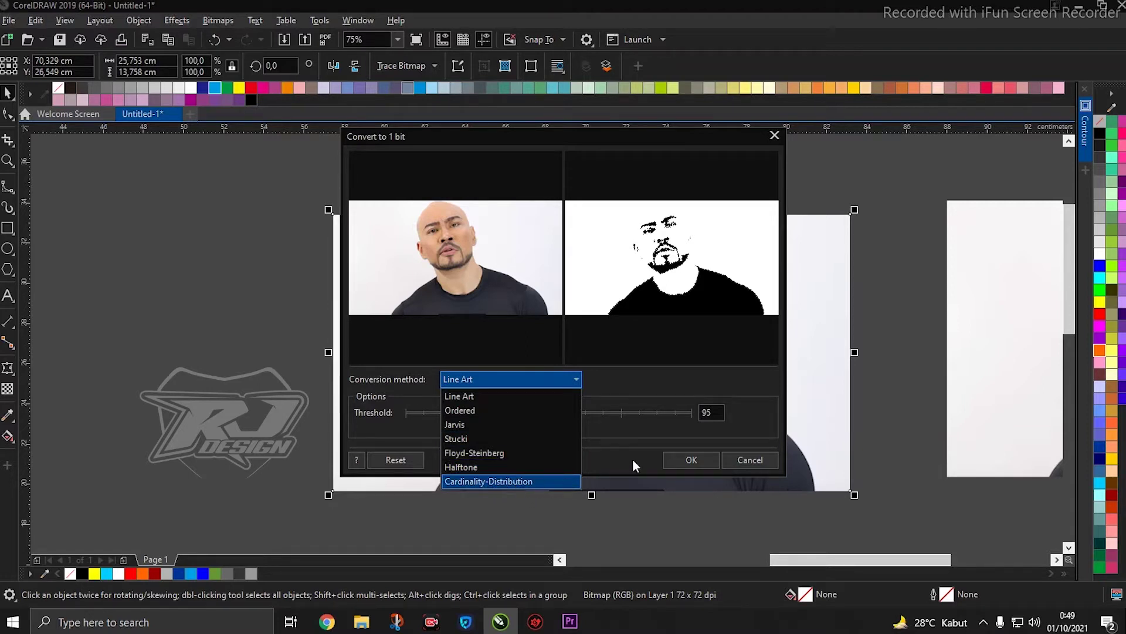
left_click(485, 397)
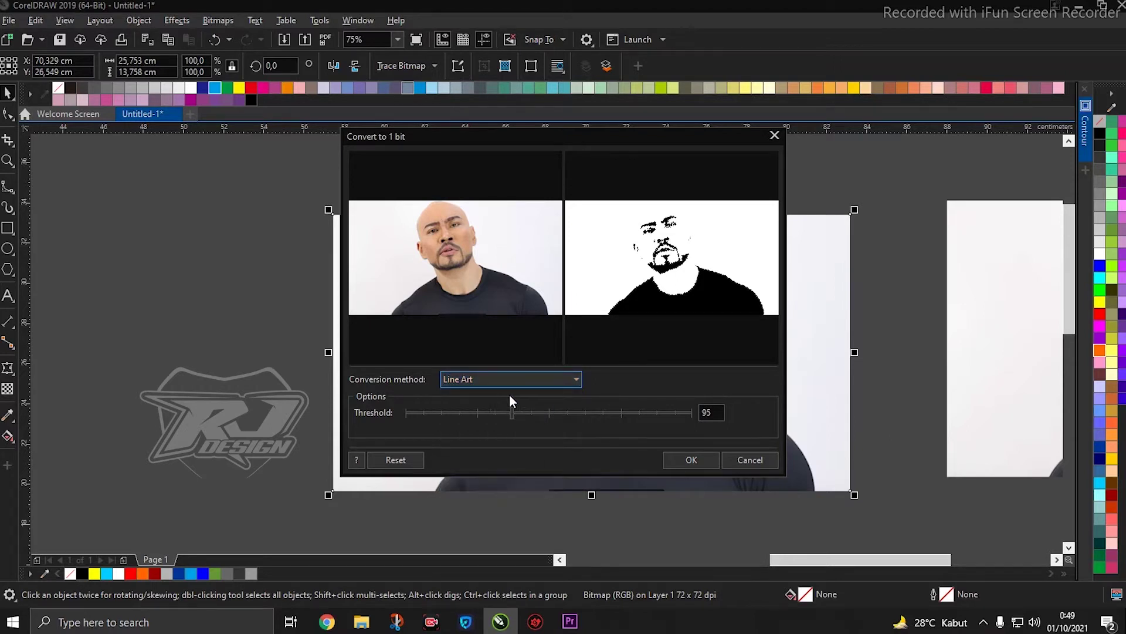
Step: Try several threshold values on the slider and settle on a threshold of 89
left_click(558, 412)
mouse_move(614, 414)
left_mouse_down()
mouse_move(491, 412)
mouse_move(625, 413)
left_mouse_up()
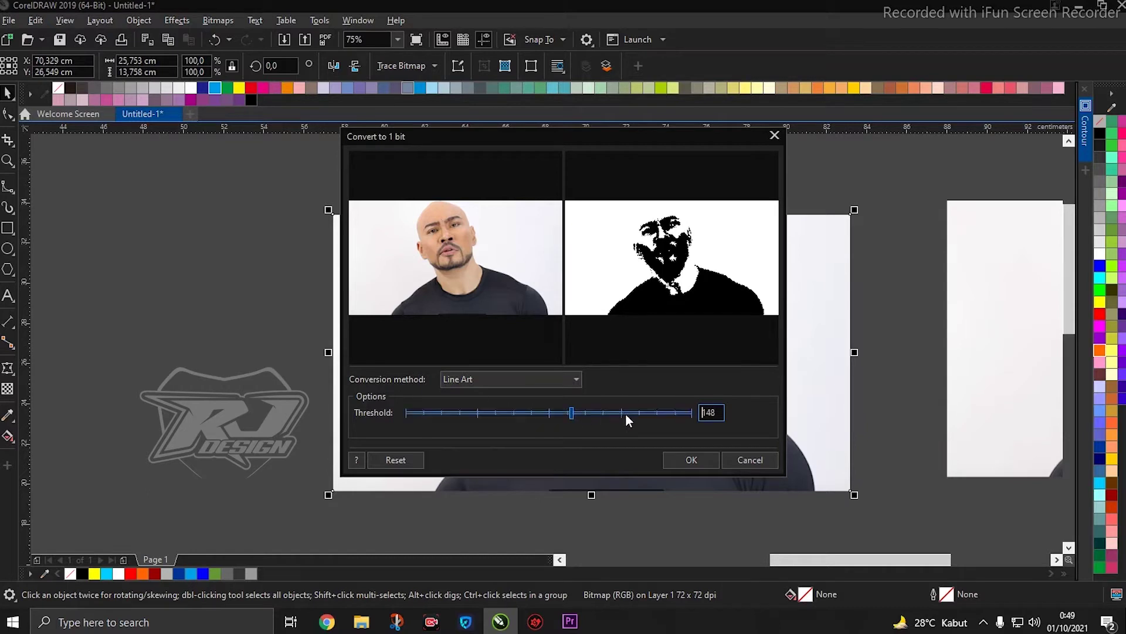
left_click(661, 409)
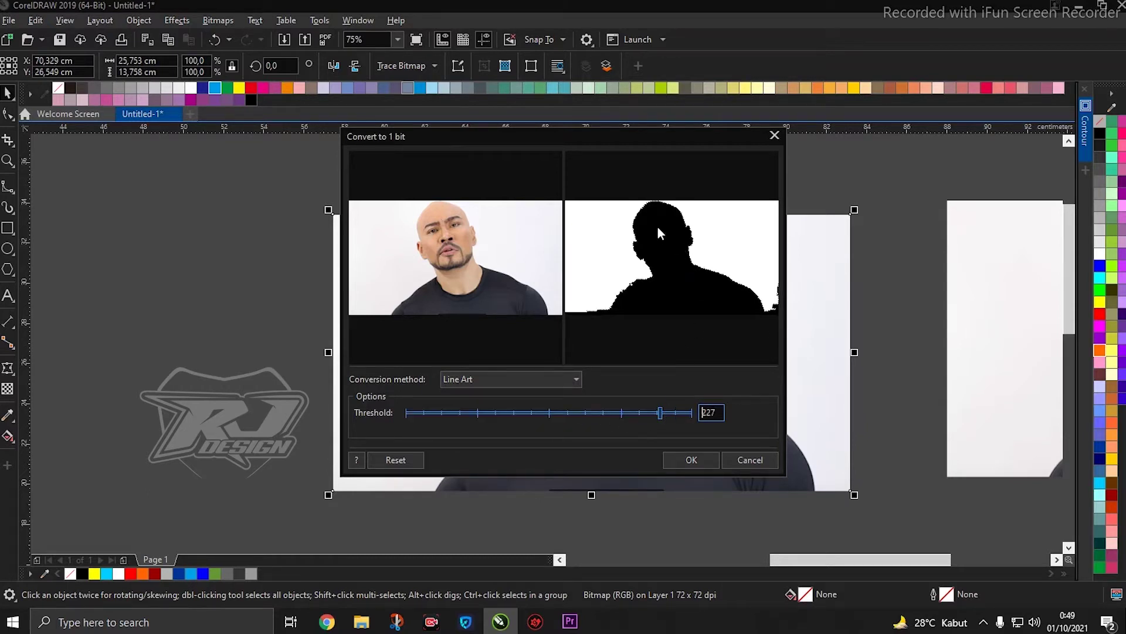
left_click(420, 413)
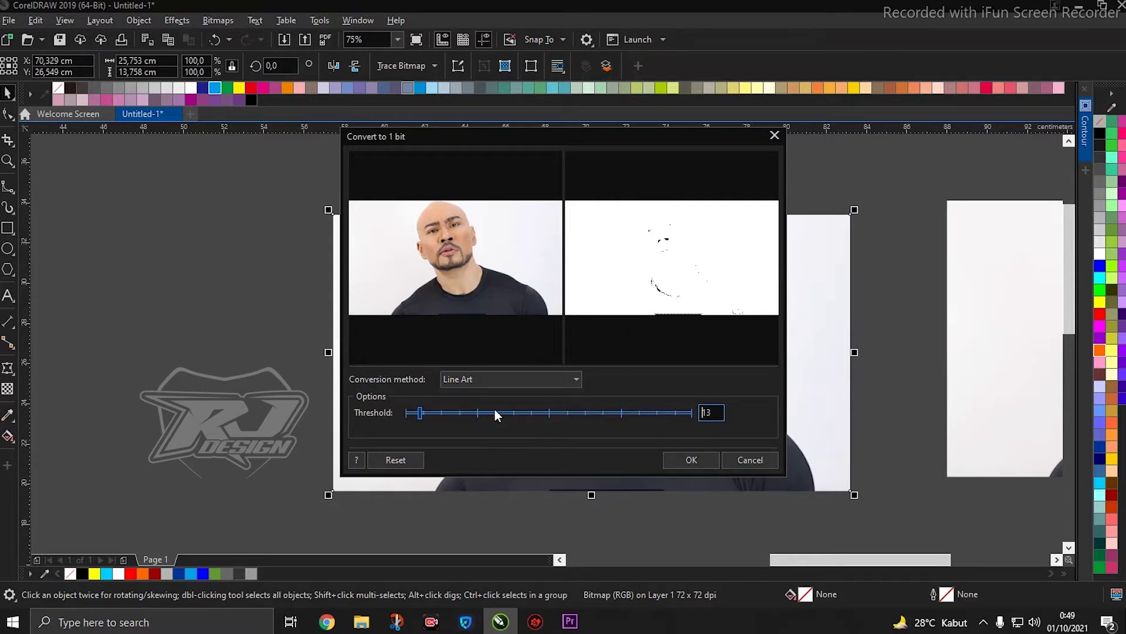
mouse_move(494, 412)
left_mouse_down()
mouse_move(484, 412)
mouse_move(515, 412)
mouse_move(475, 413)
mouse_move(519, 413)
mouse_move(508, 413)
left_mouse_up()
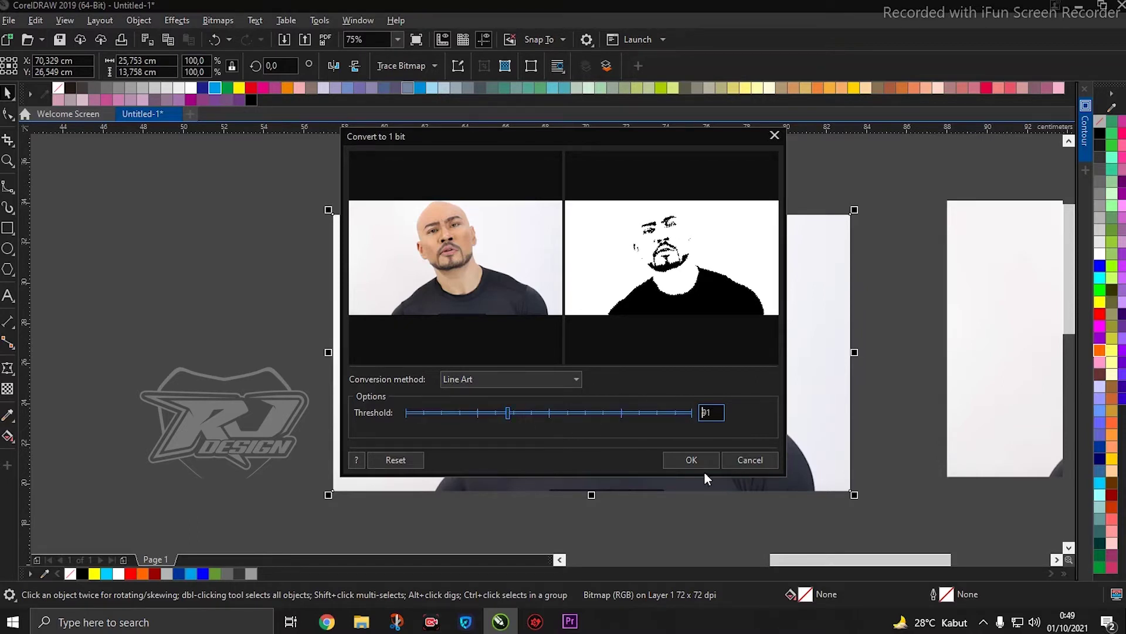
left_click_drag(518, 412, 516, 412)
left_click(507, 413)
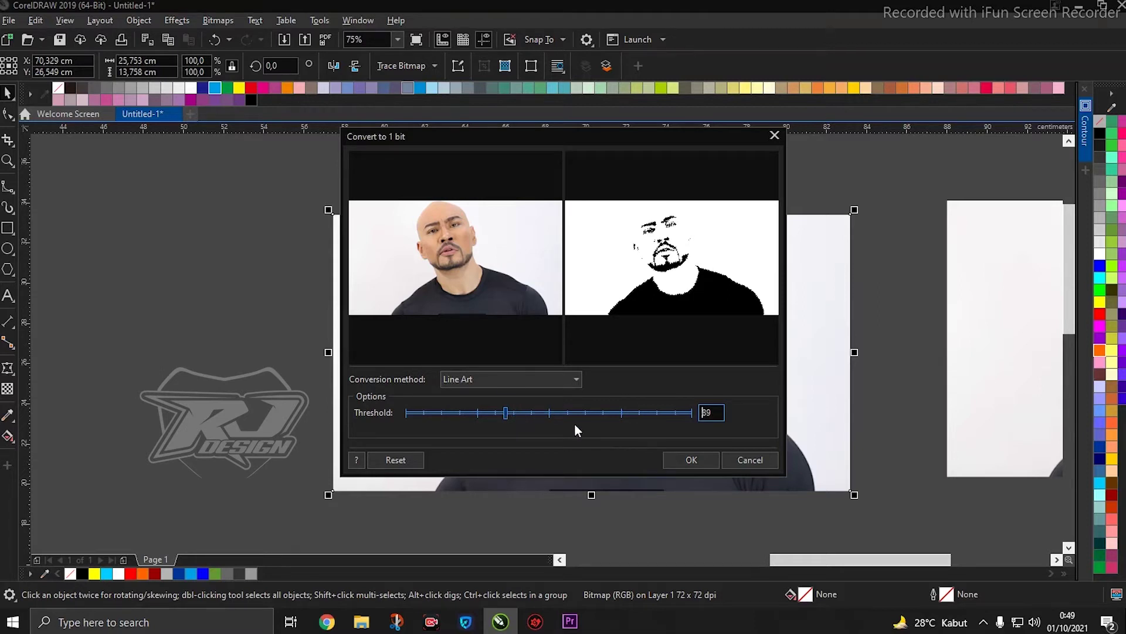
Step: Apply the 1-bit Line Art conversion and zoom around to inspect the resulting bitmap
left_click(691, 459)
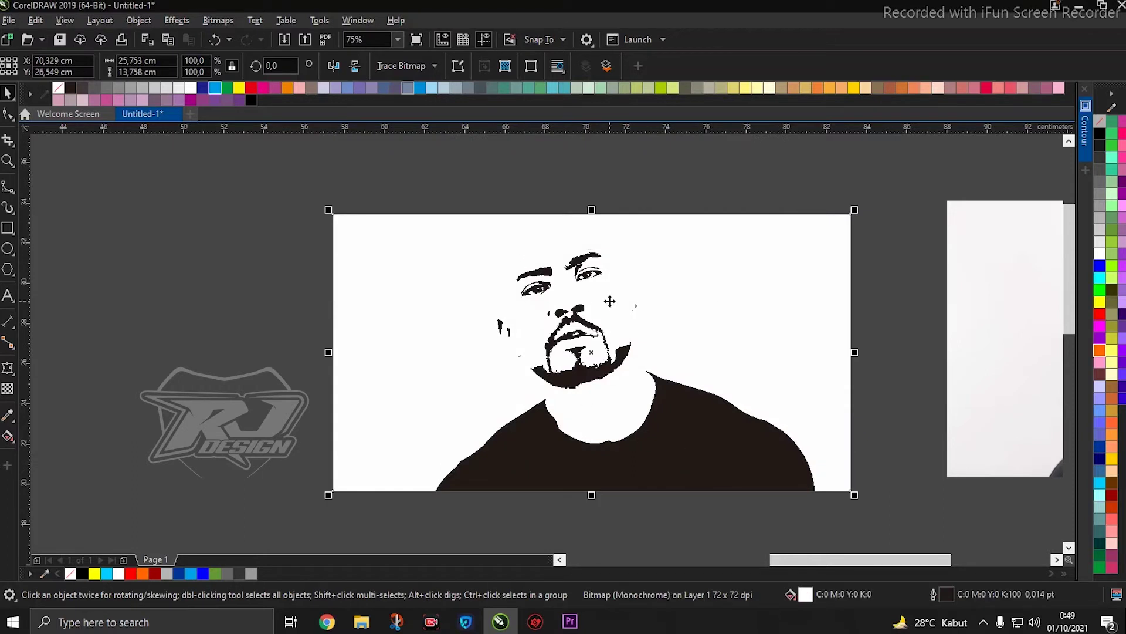
scroll(610, 301, "up", 1)
scroll(577, 293, "down", 1)
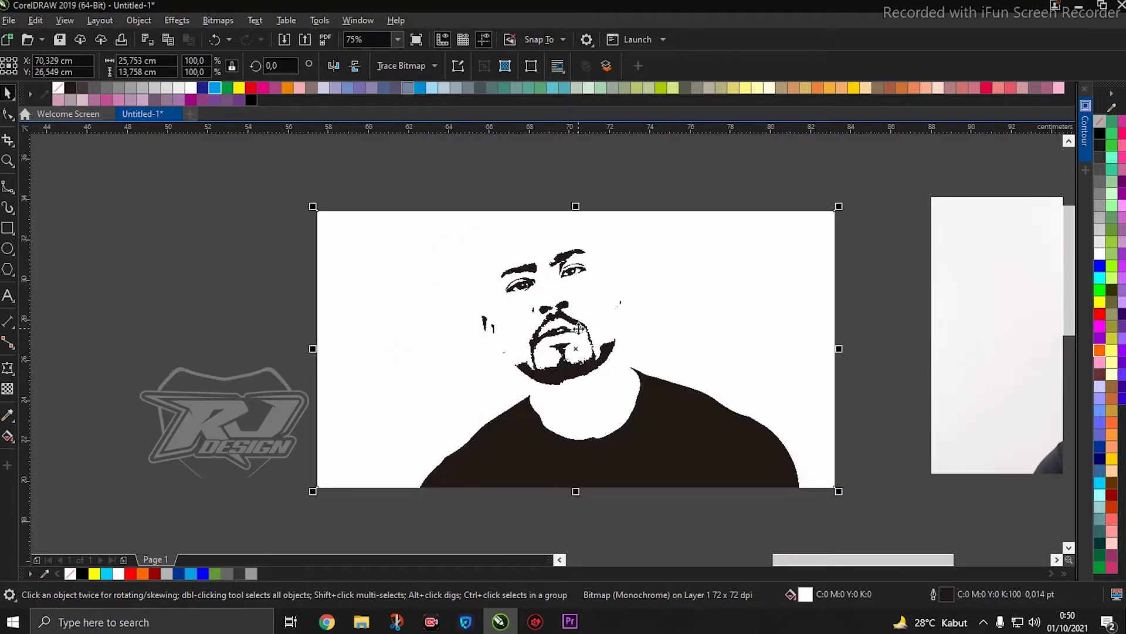
scroll(572, 341, "up", 1)
scroll(564, 352, "up", 1)
scroll(563, 352, "down", 2)
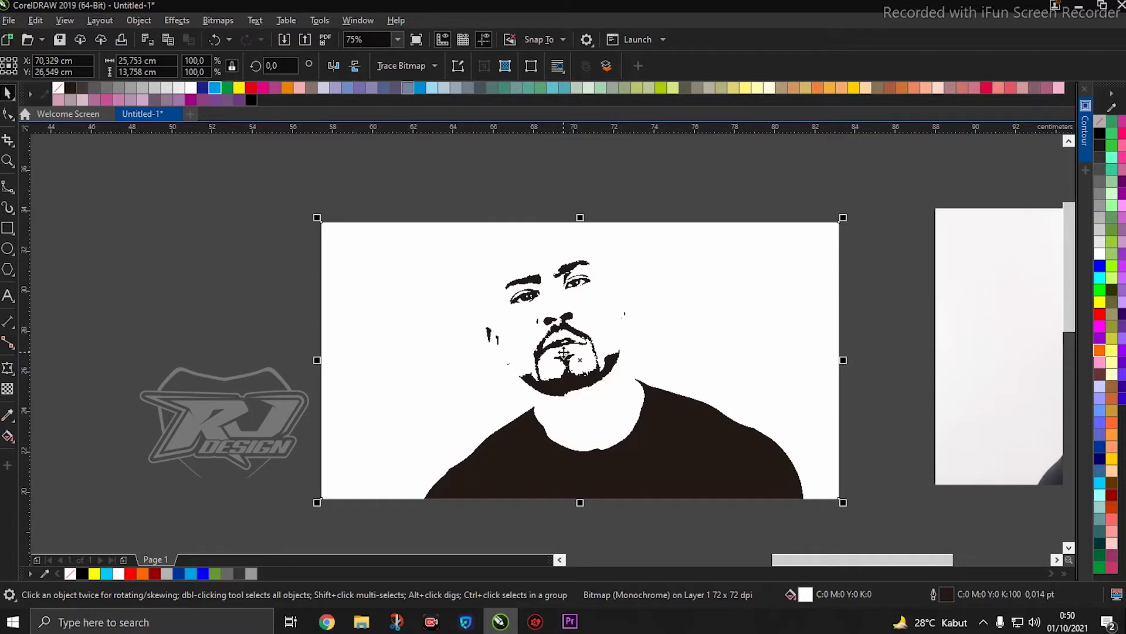
scroll(563, 352, "down", 2)
Step: Drop a copy of the line-art bitmap below, then trace the upper one with Outline Trace Clipart
left_click_drag(560, 270, 544, 432)
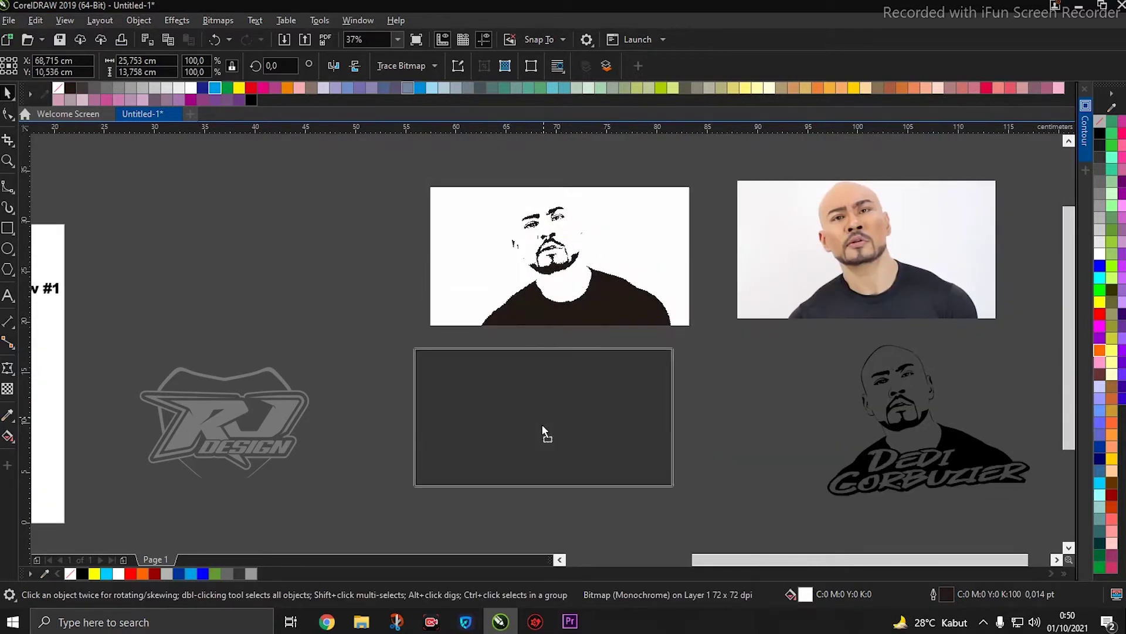
left_click(560, 203)
scroll(560, 202, "up", 2)
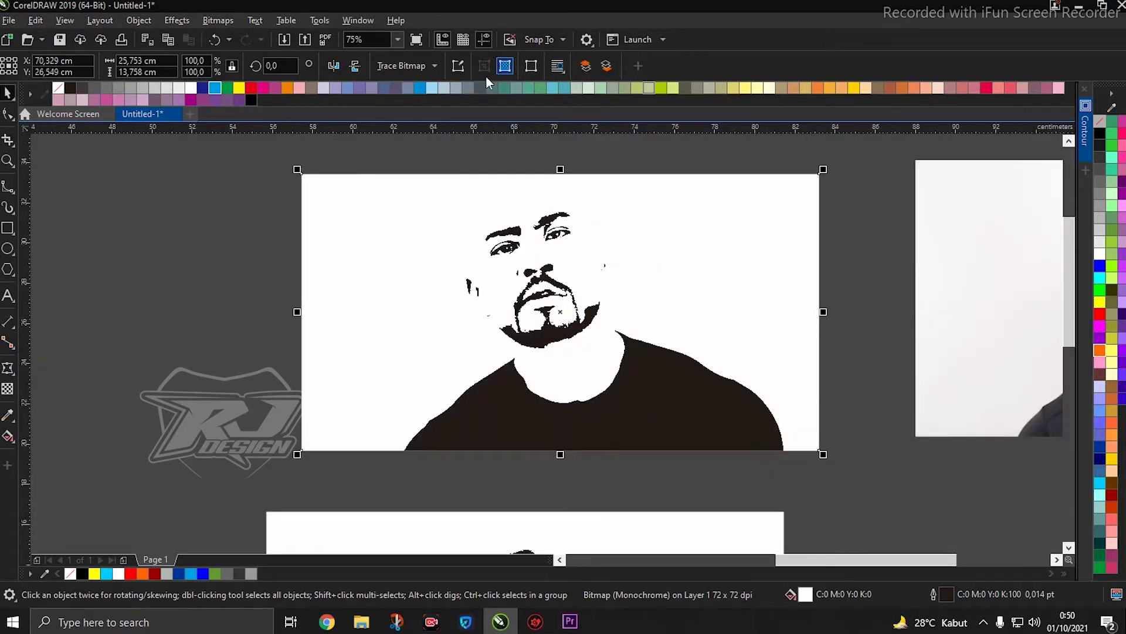
left_click(428, 69)
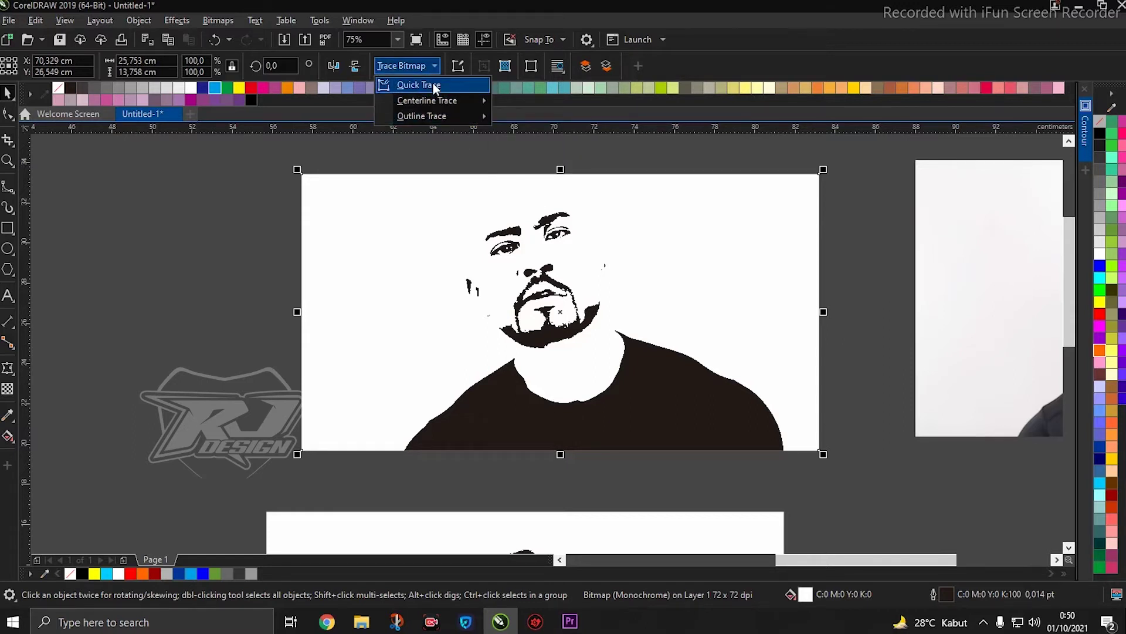
mouse_move(423, 116)
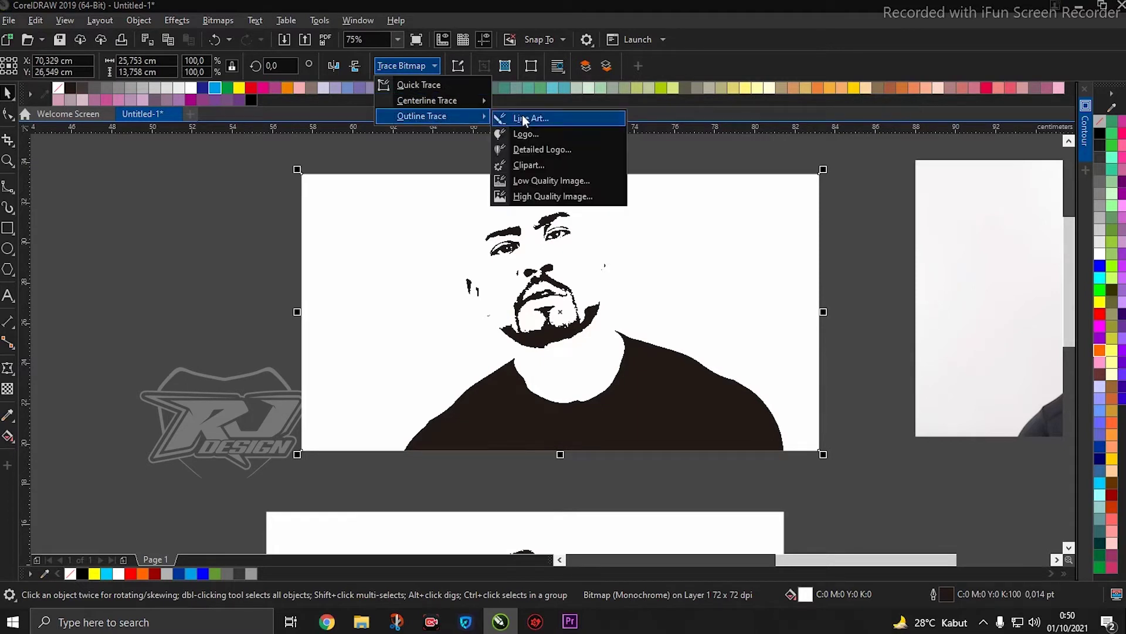
left_click(544, 163)
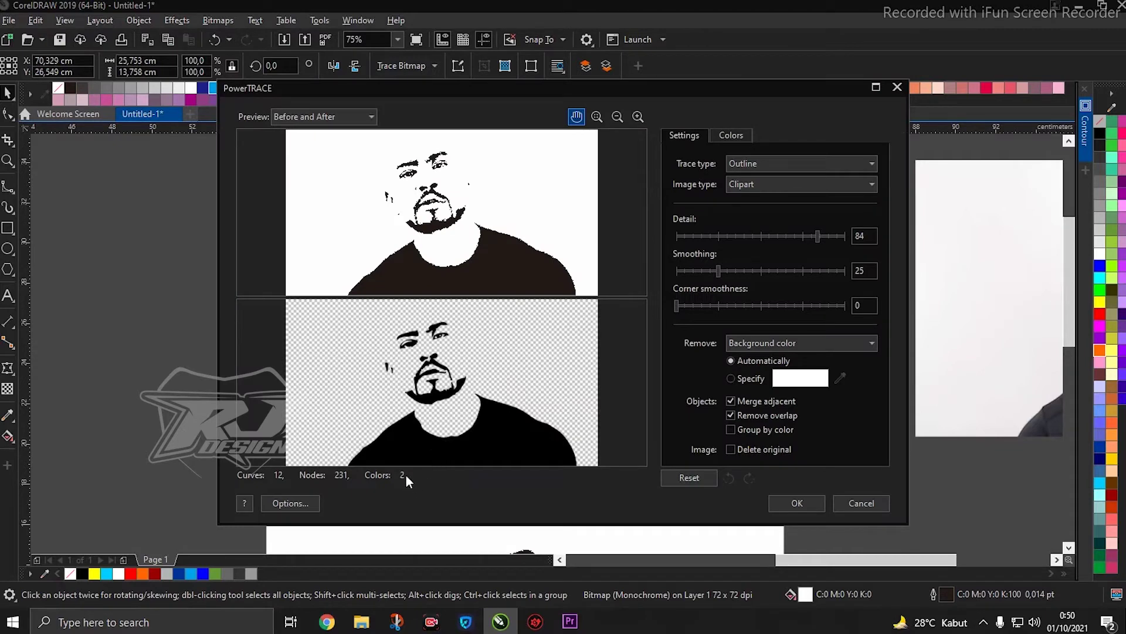
left_click(801, 503)
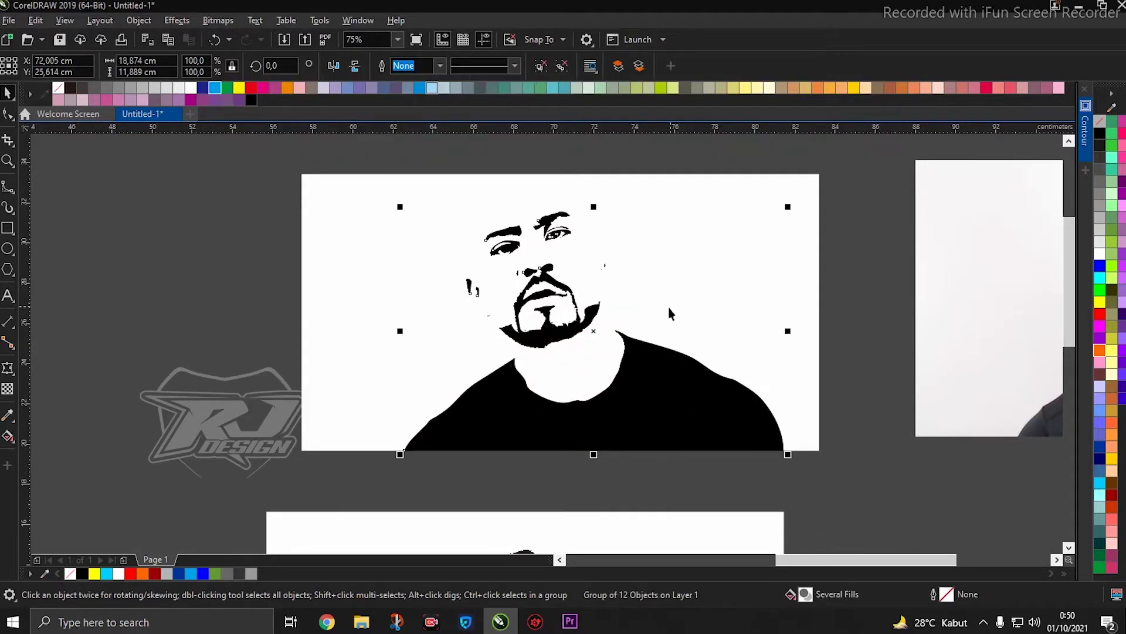
Step: Move the line-art bitmap out from under the trace and select the traced portrait group
scroll(668, 308, "down", 5)
left_click_drag(668, 307, 534, 232)
scroll(568, 219, "up", 4)
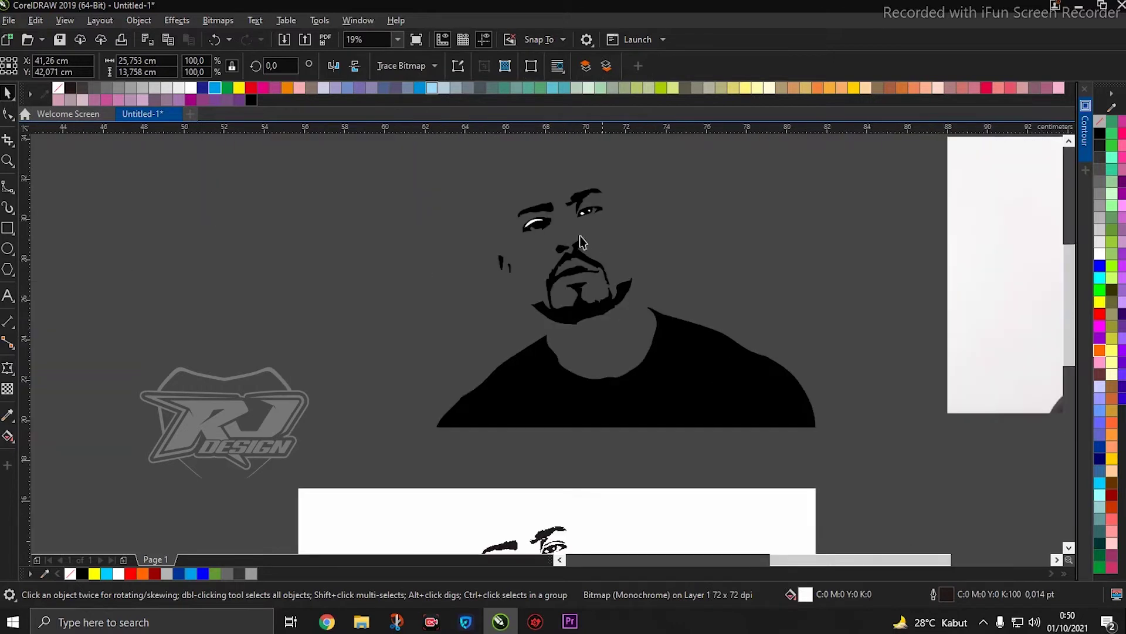
scroll(577, 226, "up", 2)
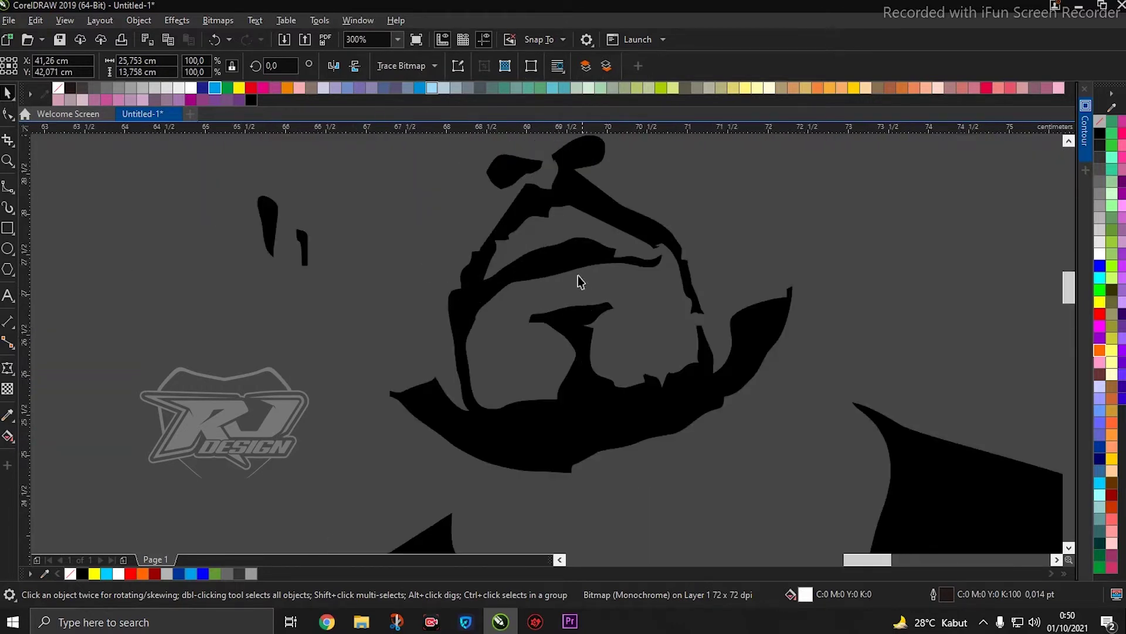
scroll(579, 200, "up", 2)
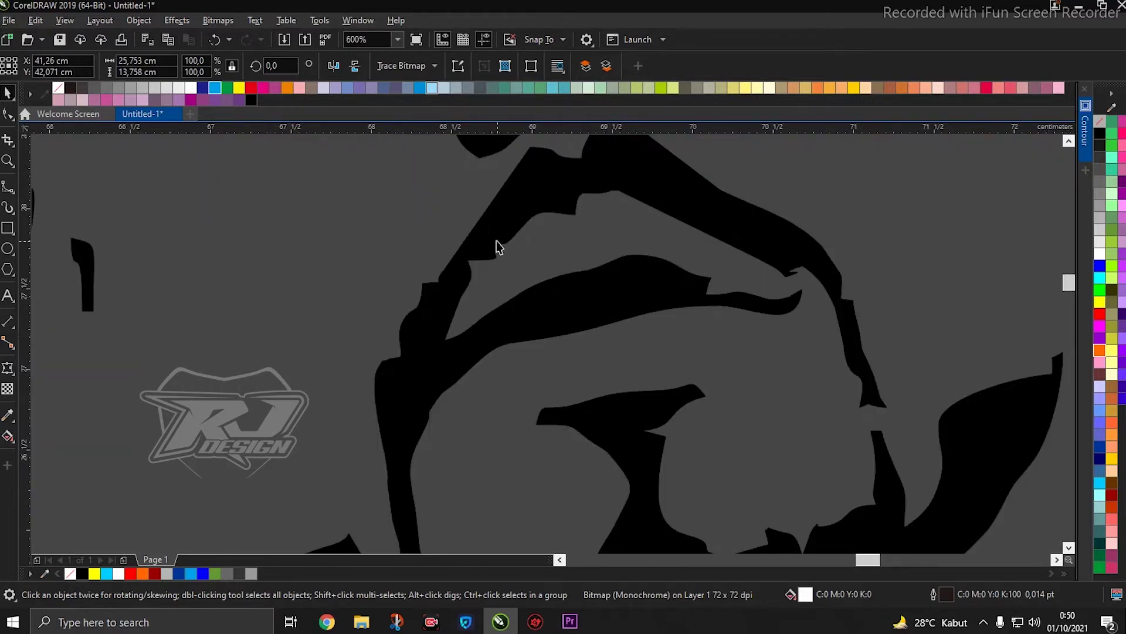
scroll(494, 246, "down", 1)
scroll(490, 246, "up", 1)
scroll(491, 245, "down", 6)
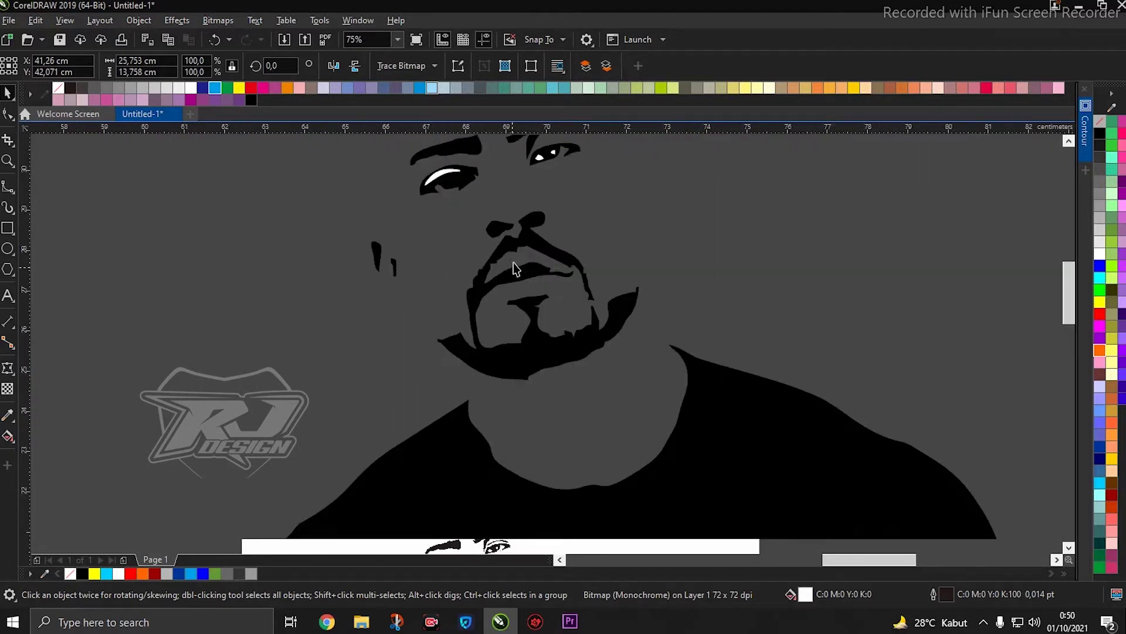
scroll(538, 282, "down", 2)
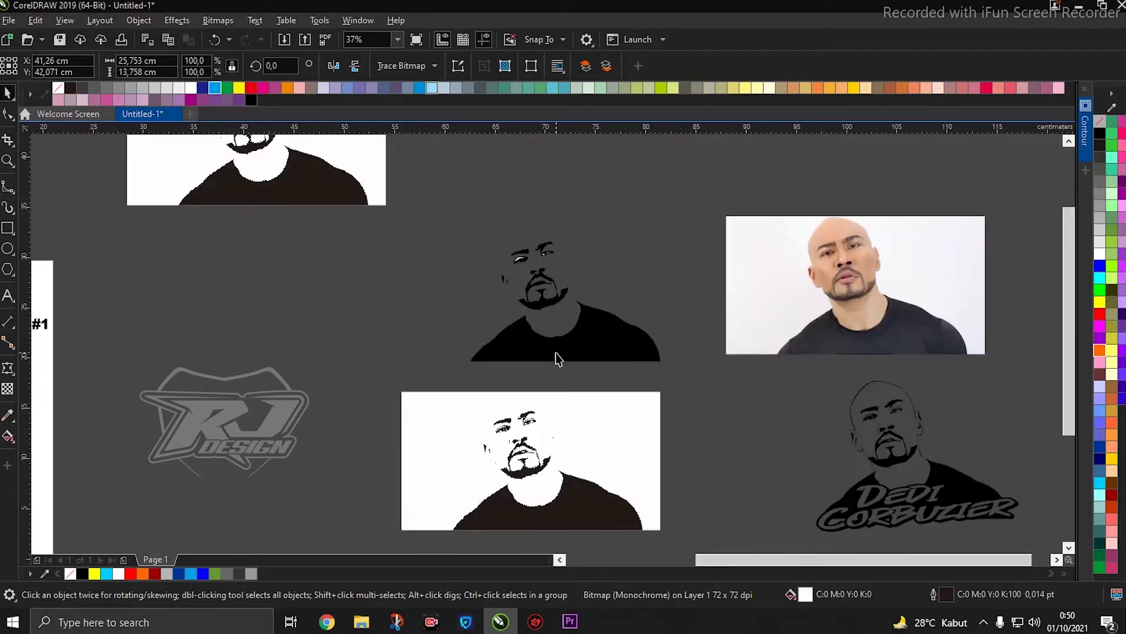
left_click(521, 315)
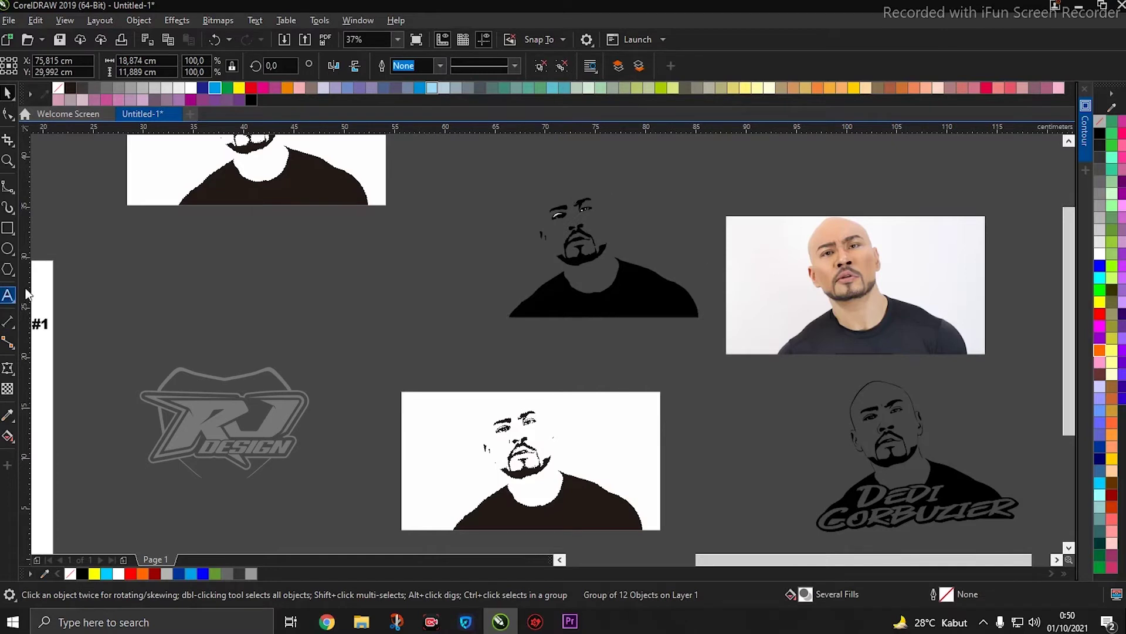
Step: Add a 'Quick Trace' text label beside the traced face
left_click(8, 295)
scroll(603, 276, "up", 2)
left_click(602, 274)
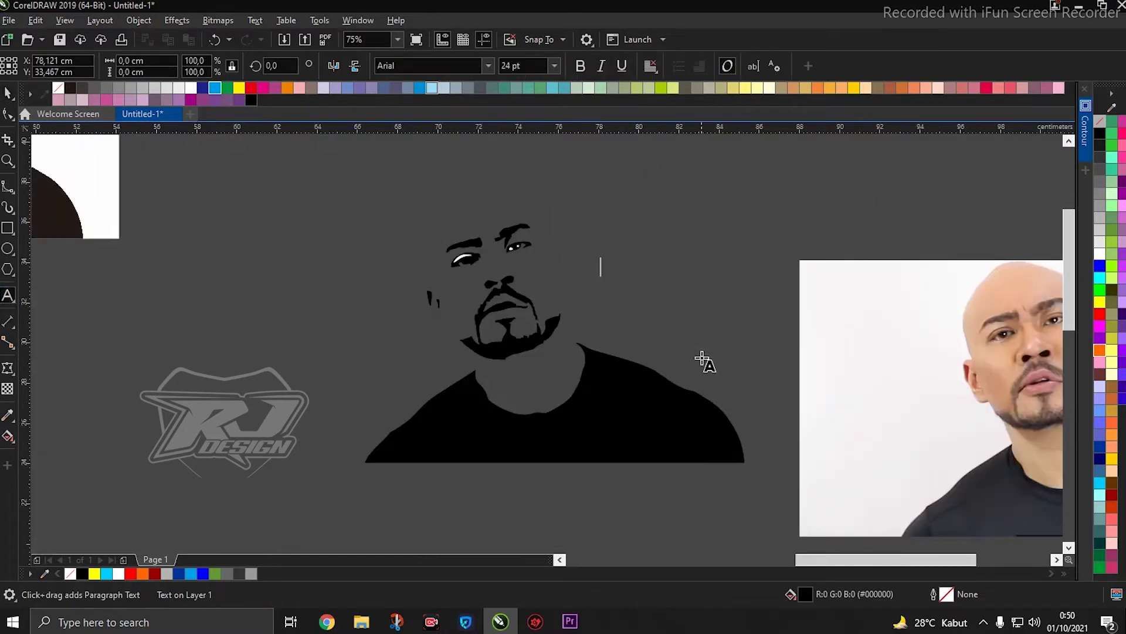
type("Qu")
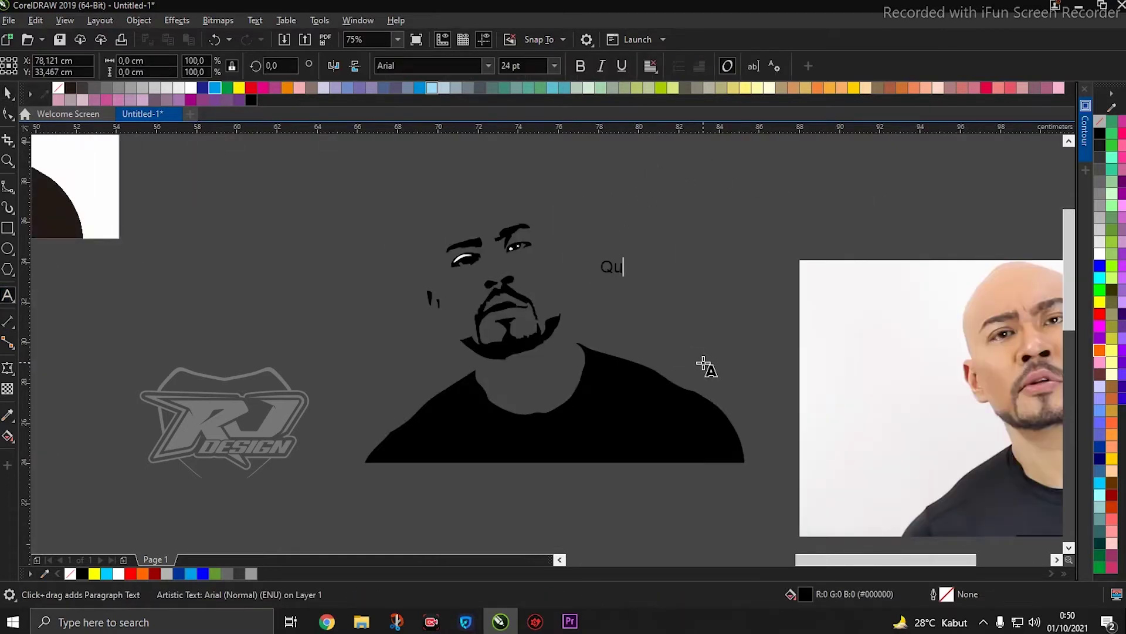
type("ick Trace")
left_click(7, 92)
Step: Zoom around the traced portrait, then show the Freehand flyout with Bézier and Pen tools
scroll(573, 382, "down", 2)
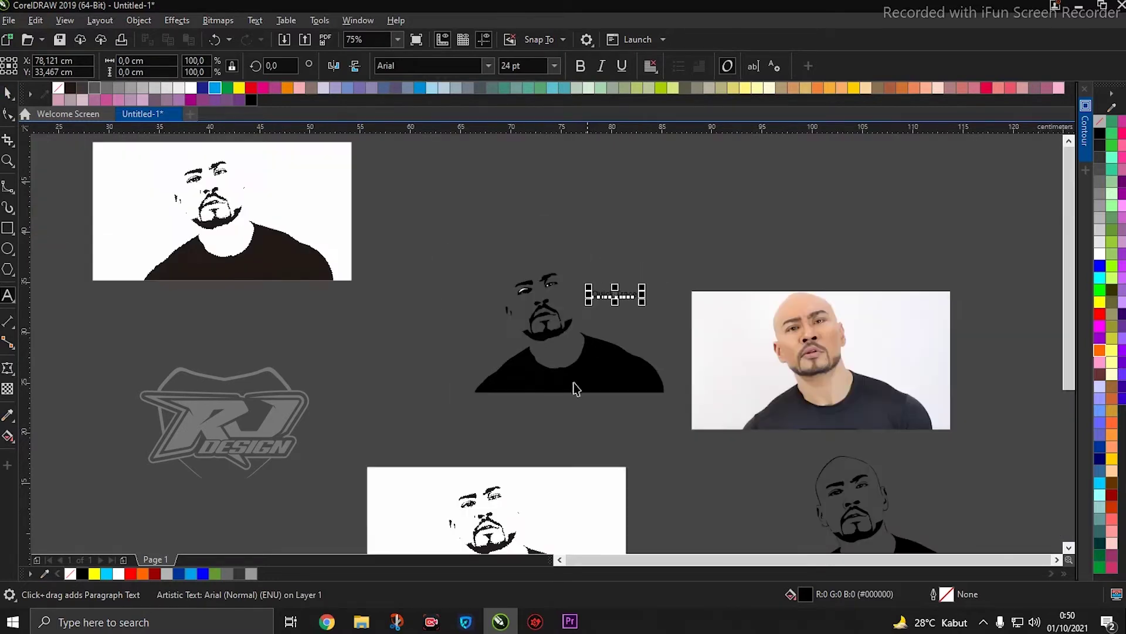
scroll(482, 395, "up", 2)
scroll(482, 395, "up", 2)
scroll(482, 395, "down", 2)
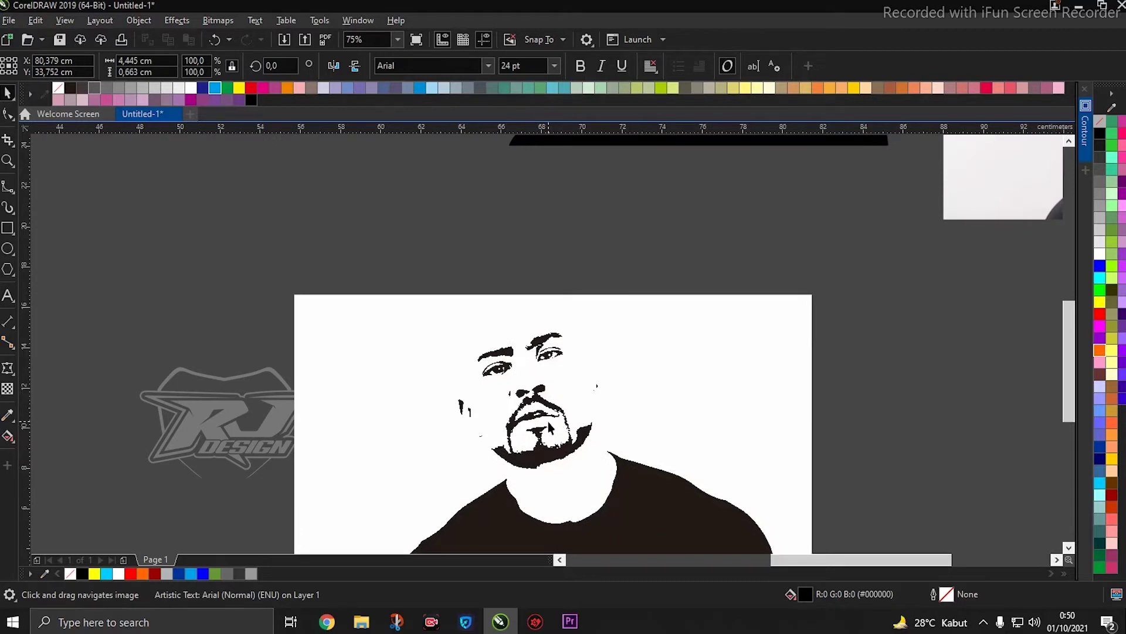
scroll(613, 470, "down", 2)
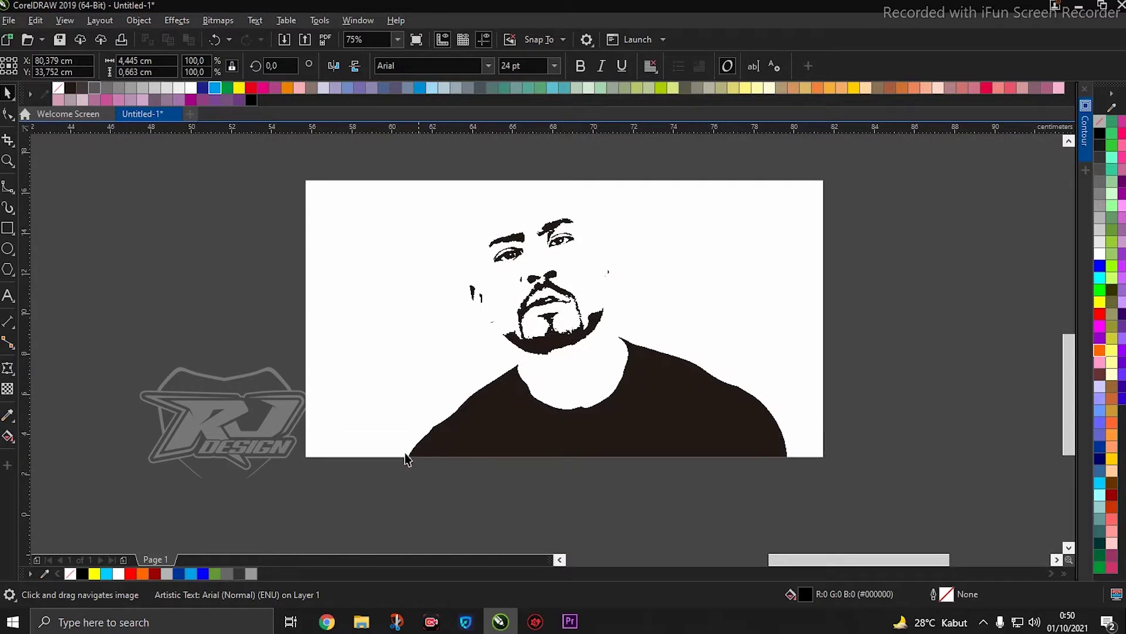
scroll(523, 369, "up", 2)
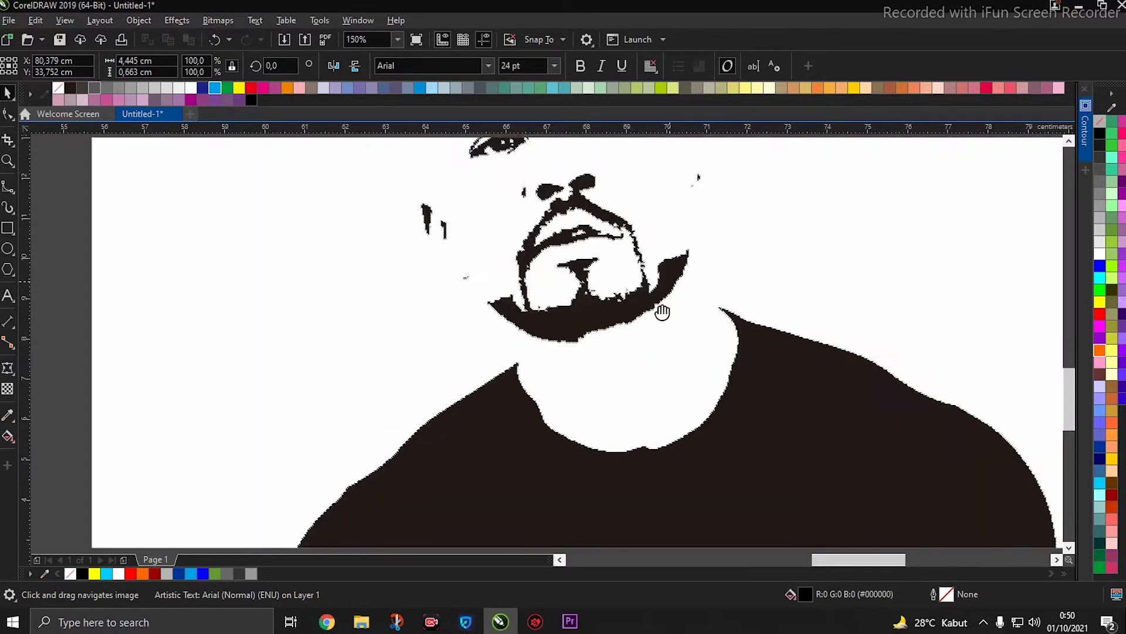
scroll(661, 312, "down", 1)
scroll(575, 356, "down", 1)
scroll(573, 356, "down", 2)
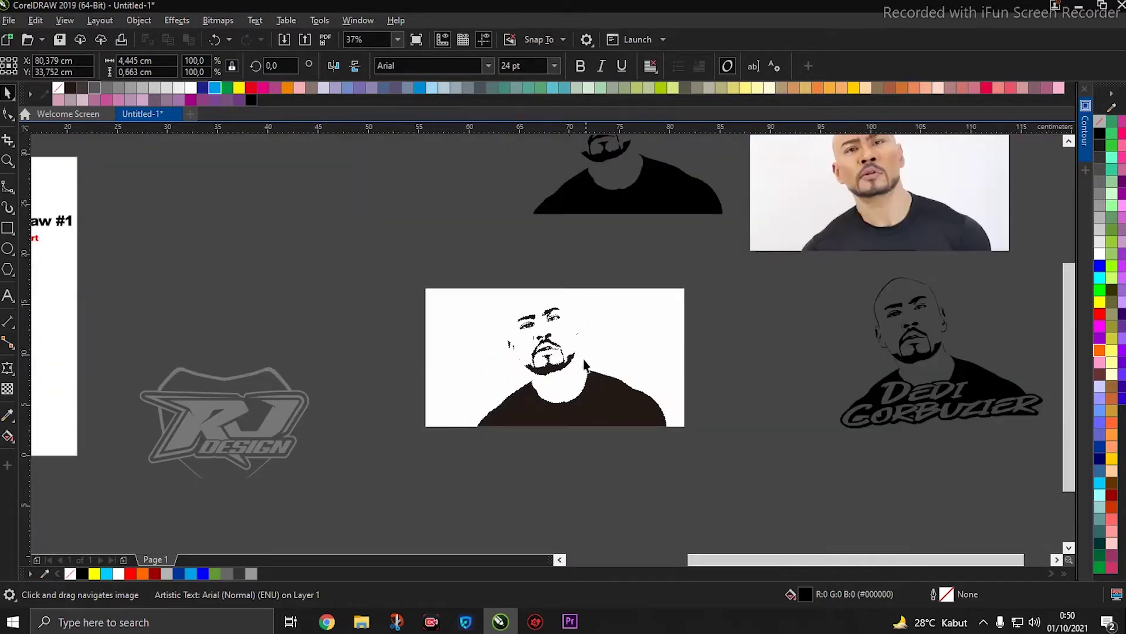
scroll(788, 235, "up", 2)
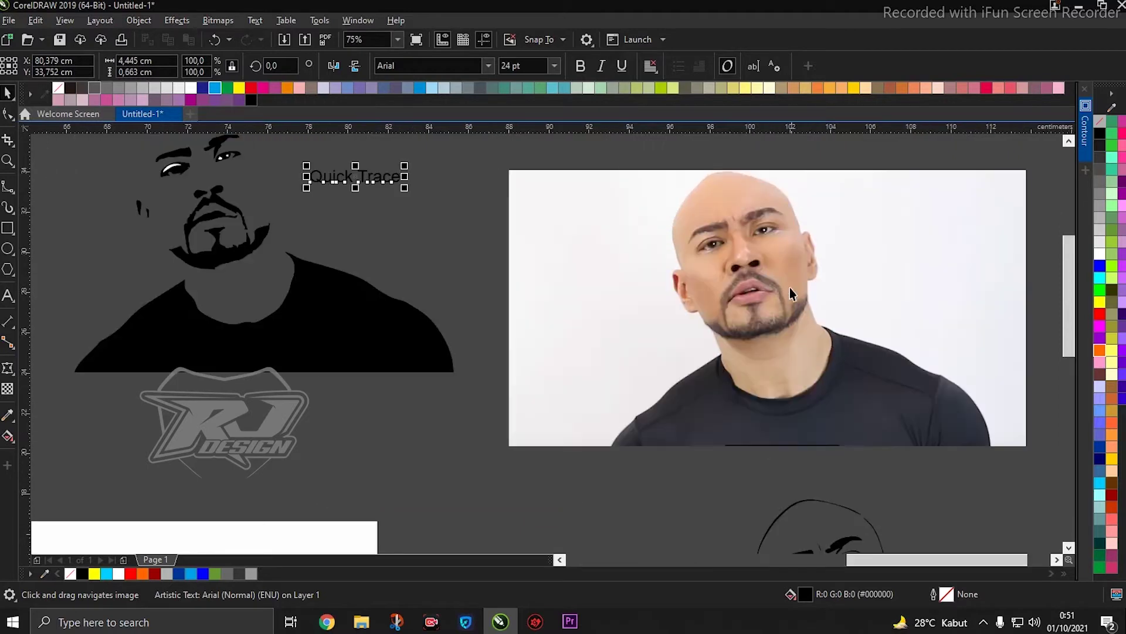
scroll(741, 373, "down", 2)
scroll(590, 357, "up", 2)
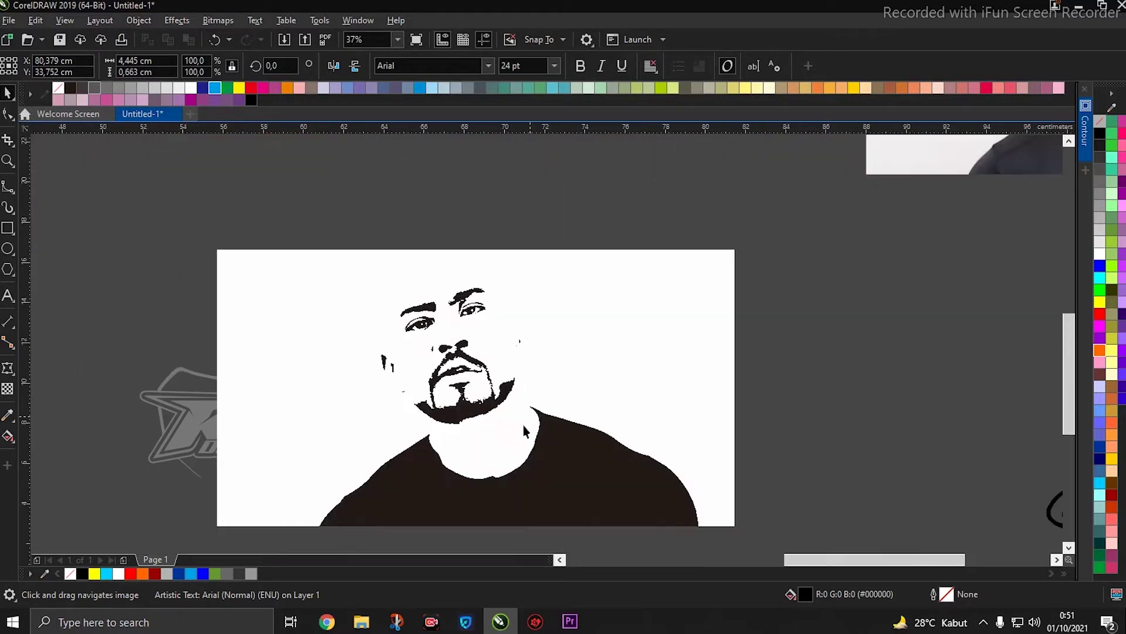
left_click(13, 193)
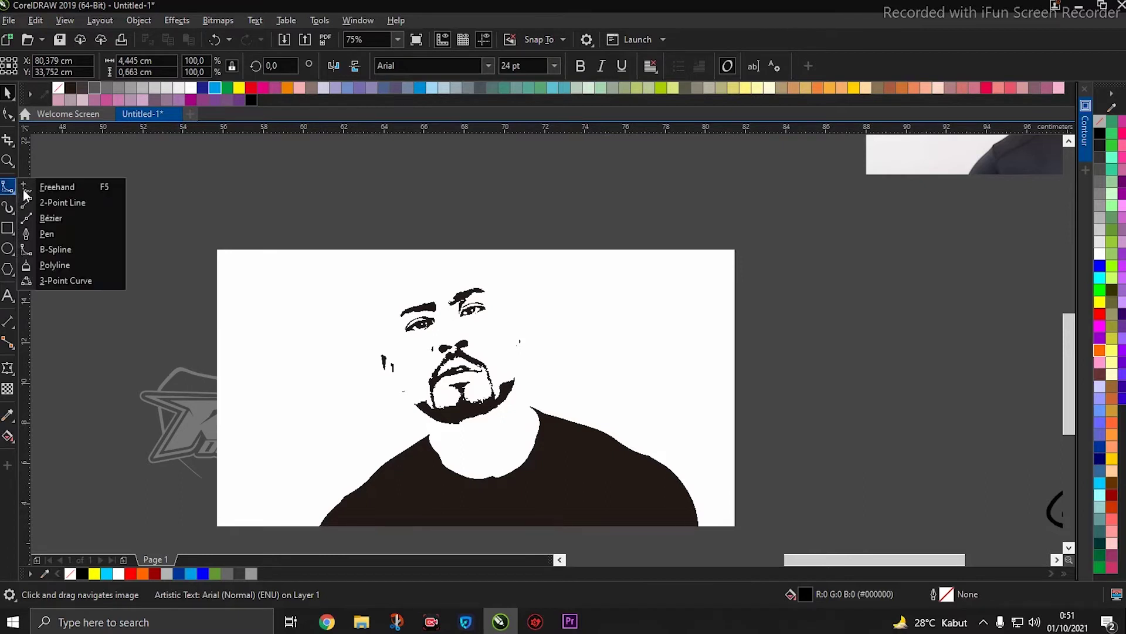
Step: Draw a trial B-spline along the beard's lower edge, then delete it
left_click(79, 249)
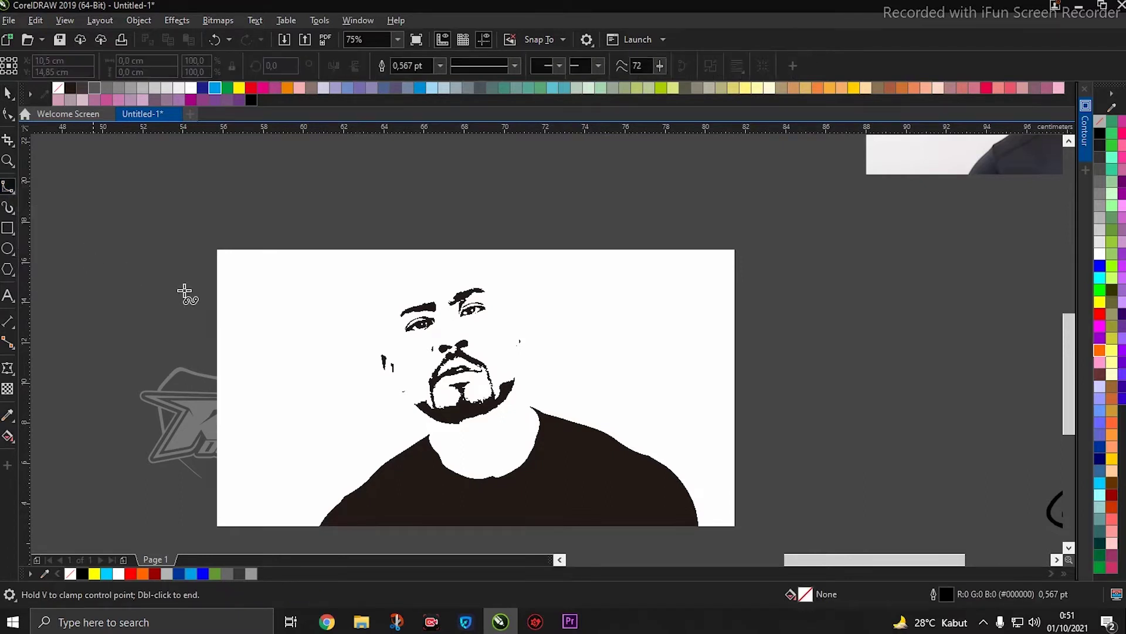
left_click_drag(373, 461, 402, 405)
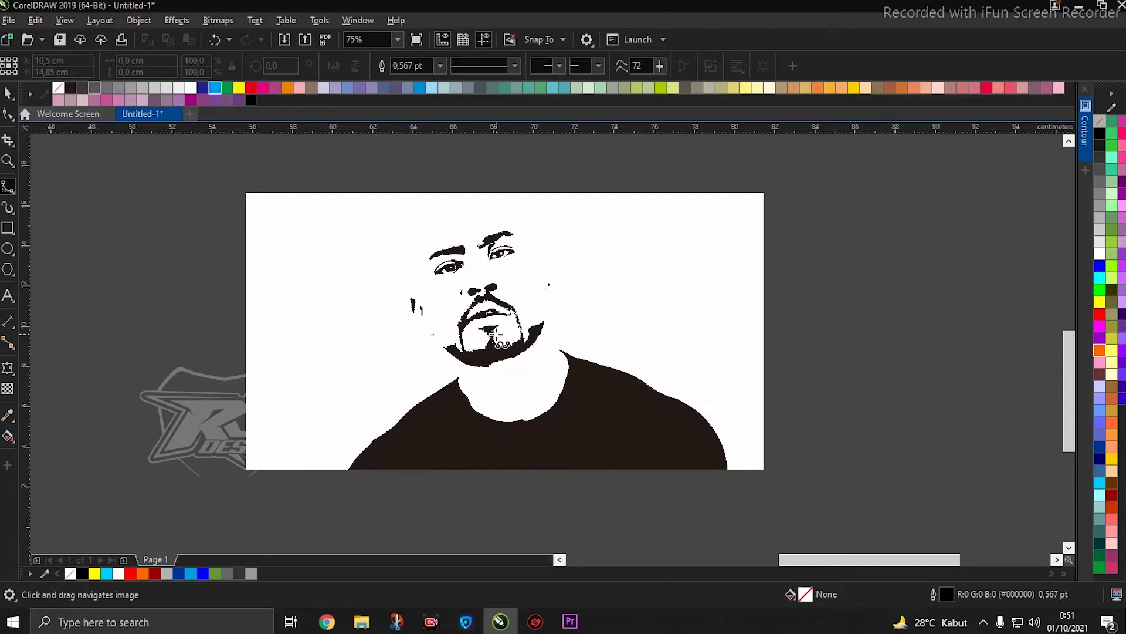
scroll(480, 355, "up", 2)
scroll(464, 352, "up", 2)
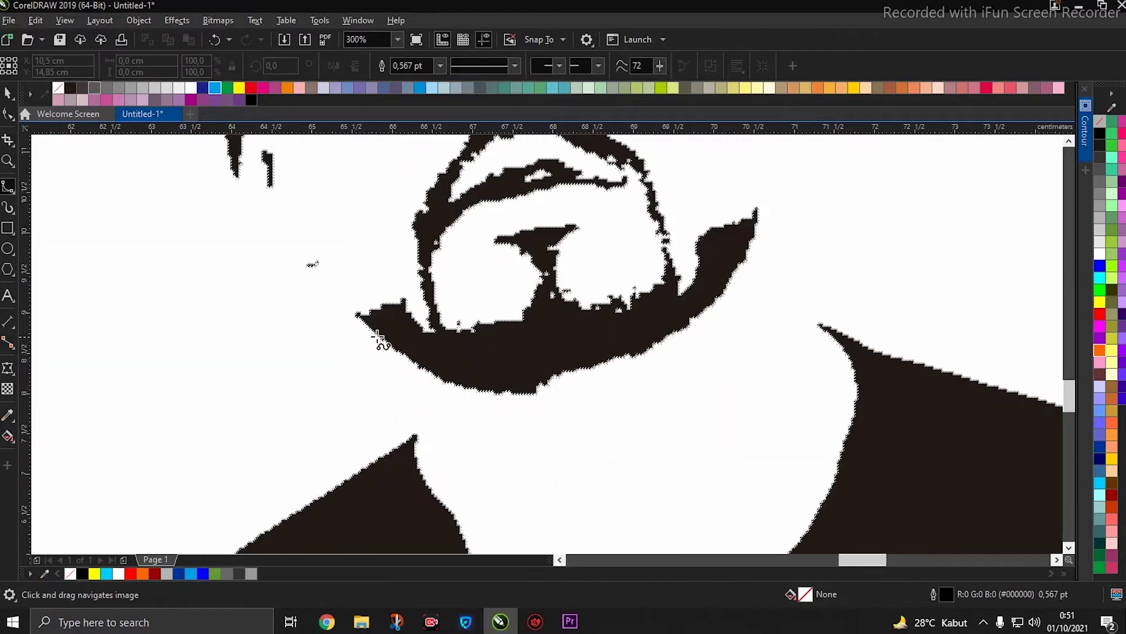
left_click(357, 315)
left_click(424, 374)
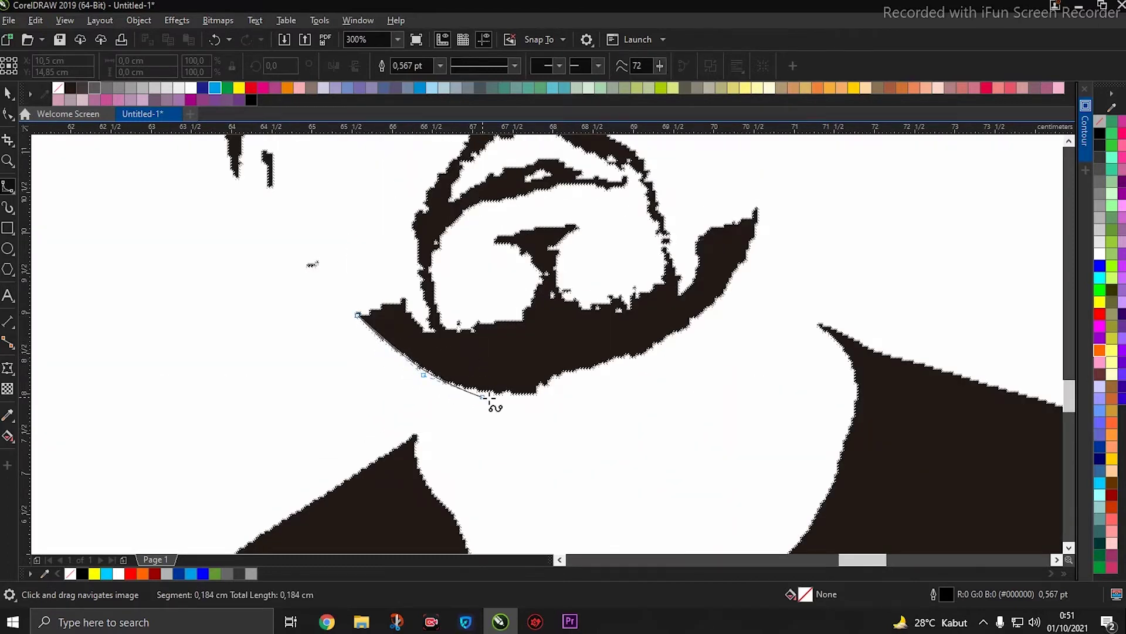
left_click(501, 397)
left_click(554, 390)
left_click(578, 370)
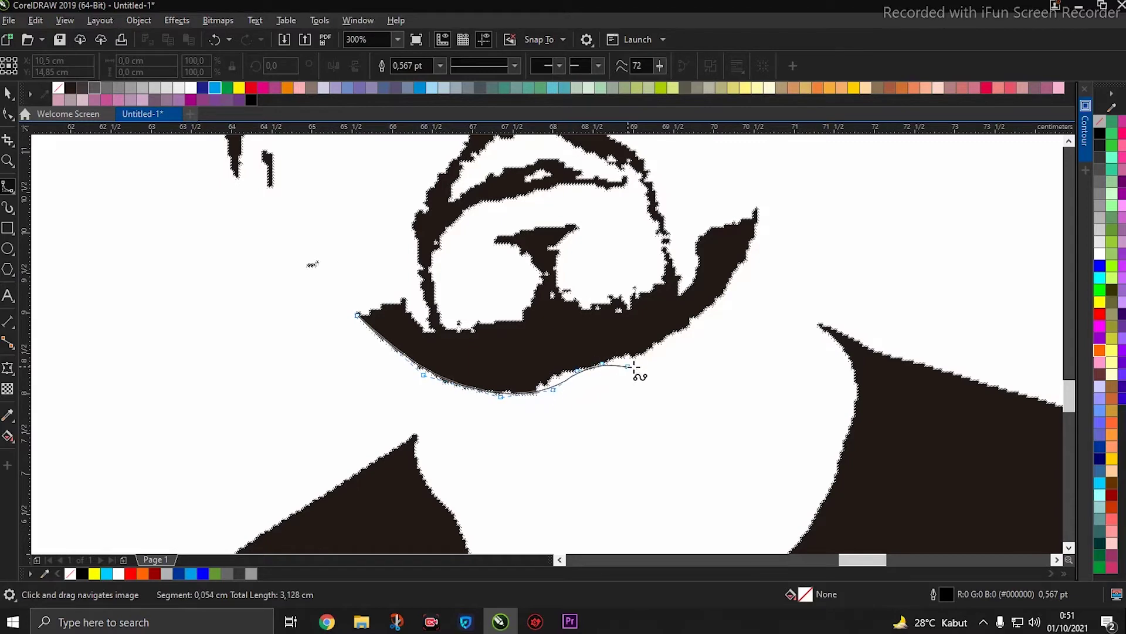
double_click(748, 267)
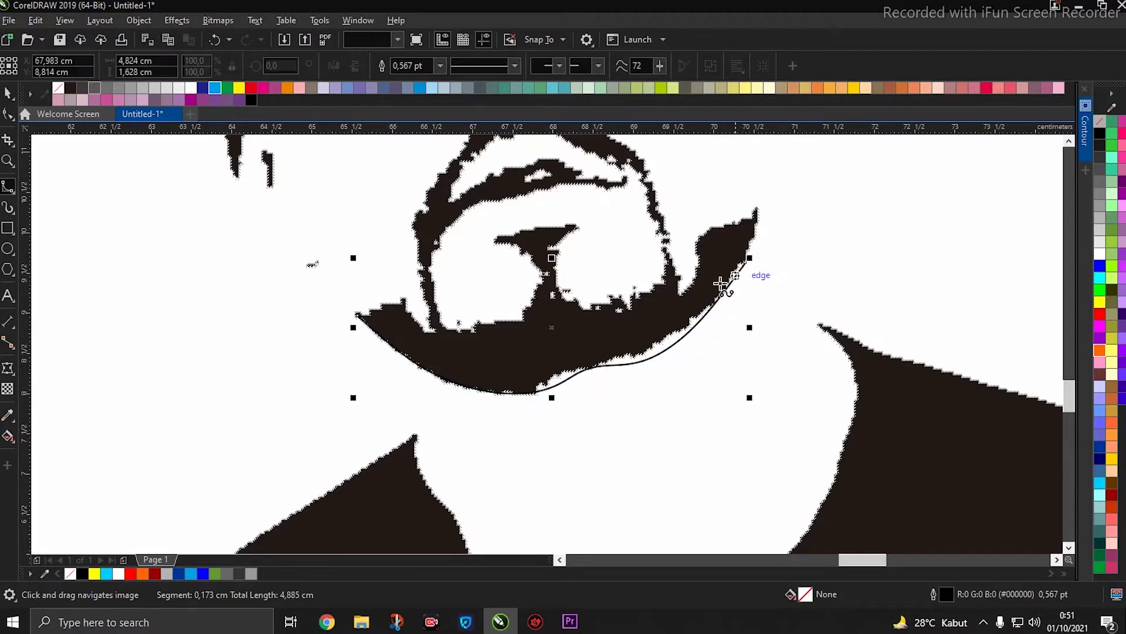
key("Delete")
Step: Start a new B-spline at the beard's right tip, tracing along its lower edge to the left side
left_click(765, 205)
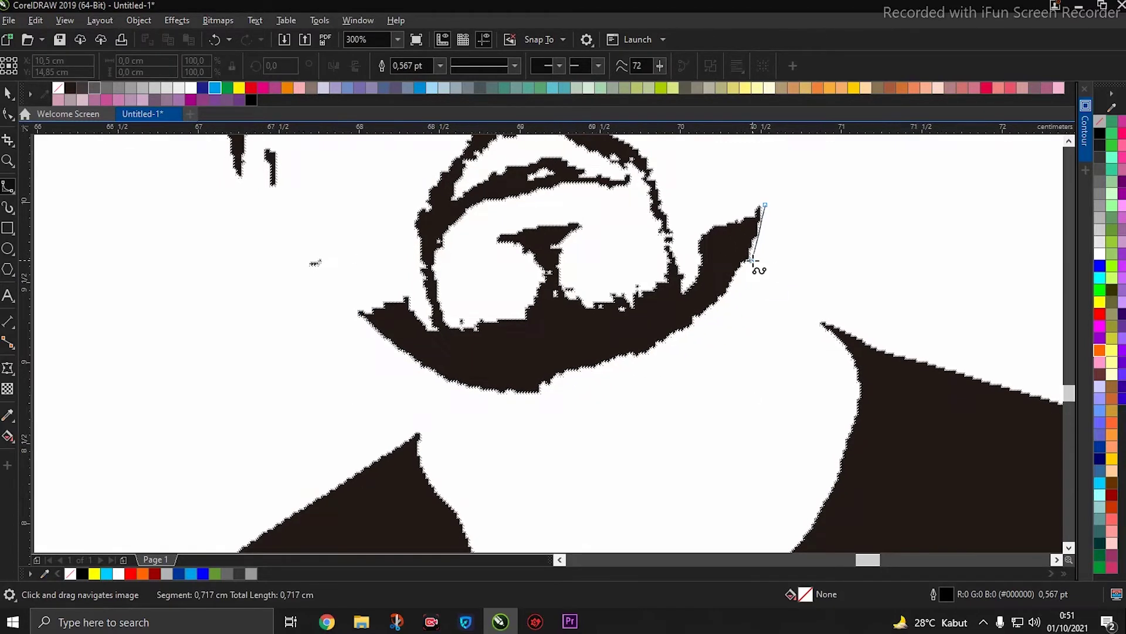
scroll(753, 260, "up", 2)
left_click(725, 315)
scroll(698, 320, "up", 2)
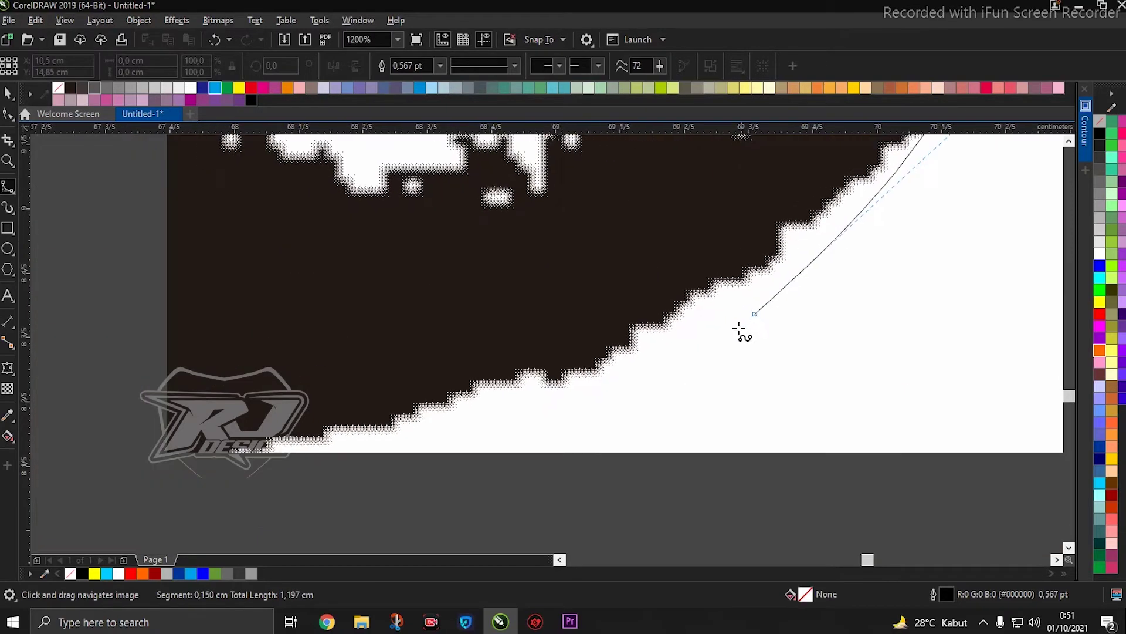
scroll(740, 332, "down", 1)
left_click(663, 355)
left_click(615, 355)
left_click(528, 382)
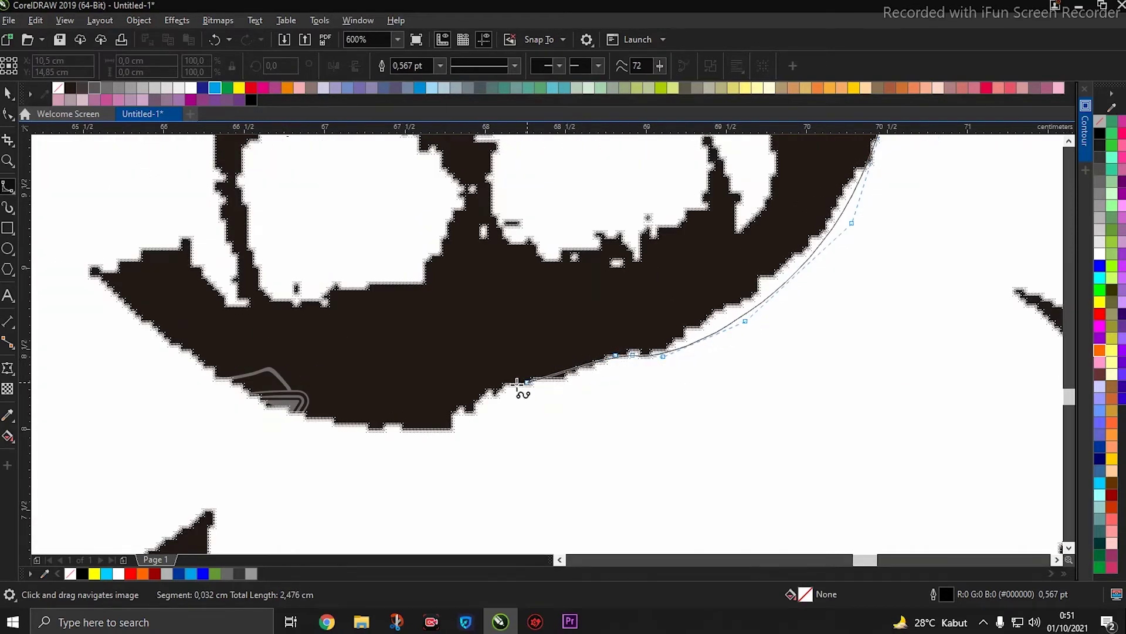
left_click(473, 403)
left_click(458, 424)
left_click(428, 439)
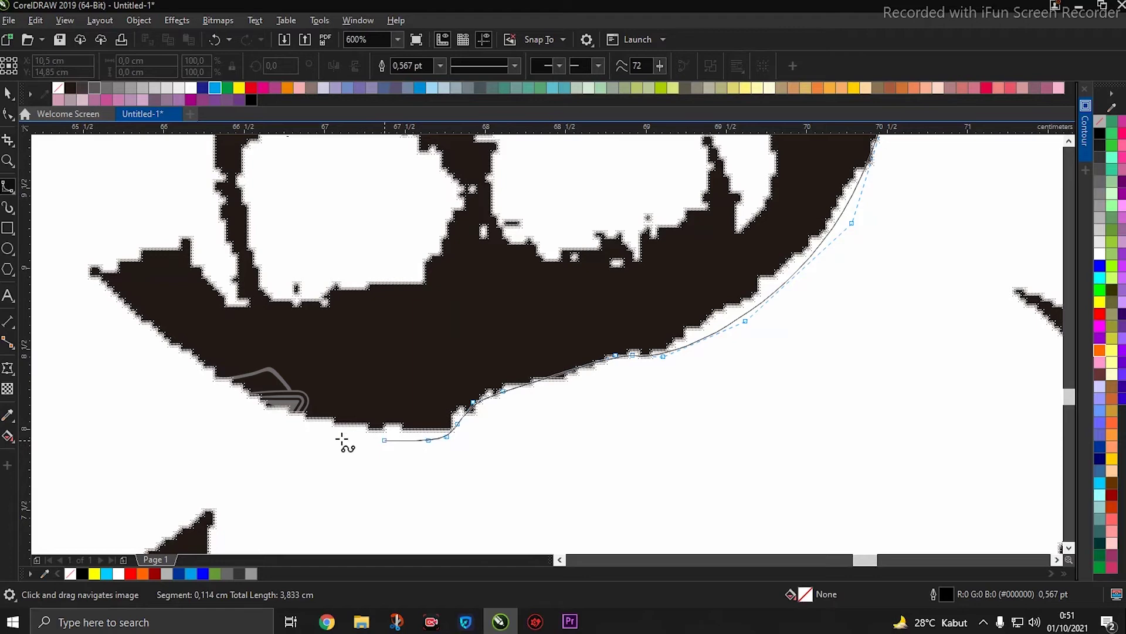
left_click(274, 417)
left_click(171, 351)
left_click(95, 280)
left_click(73, 257)
left_click(105, 270)
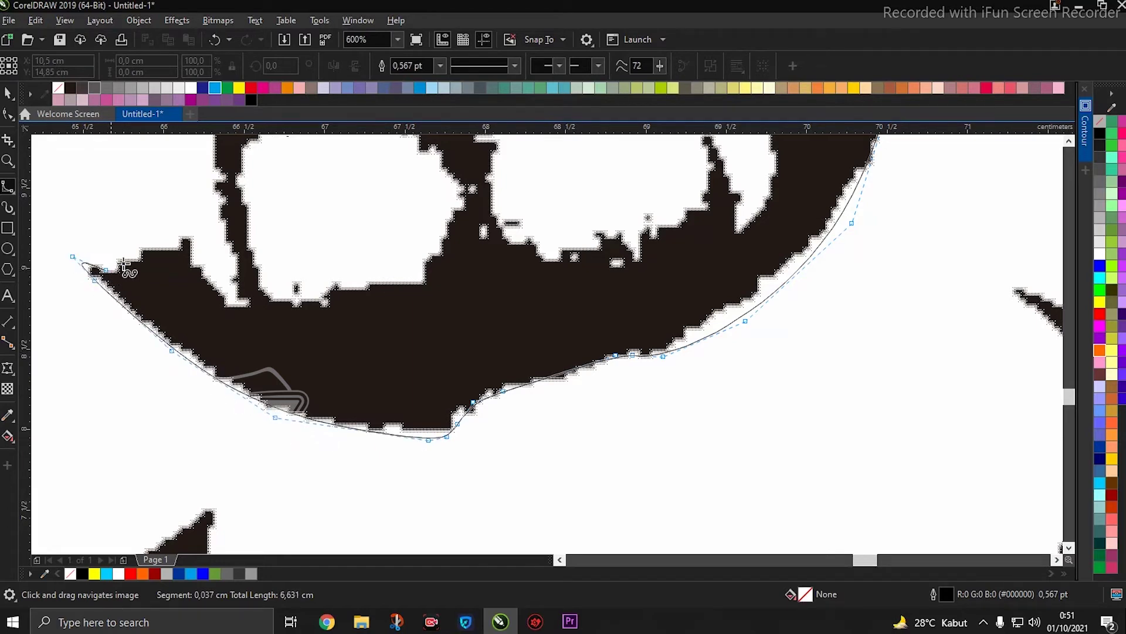
left_click(162, 246)
left_click(192, 259)
left_click(234, 305)
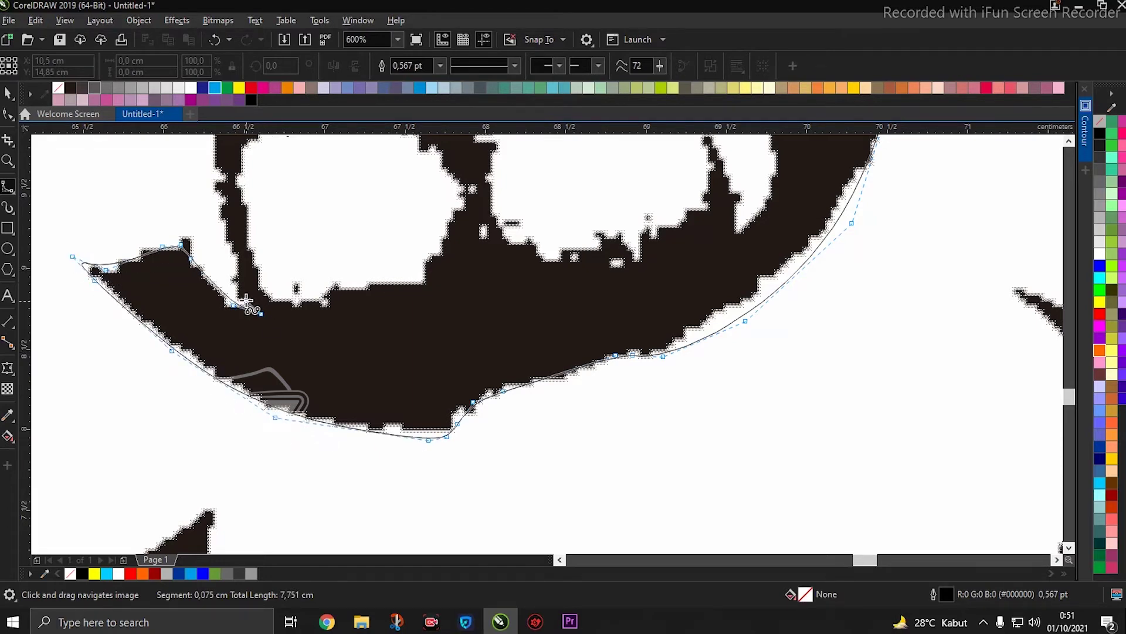
scroll(259, 387, "up", 5)
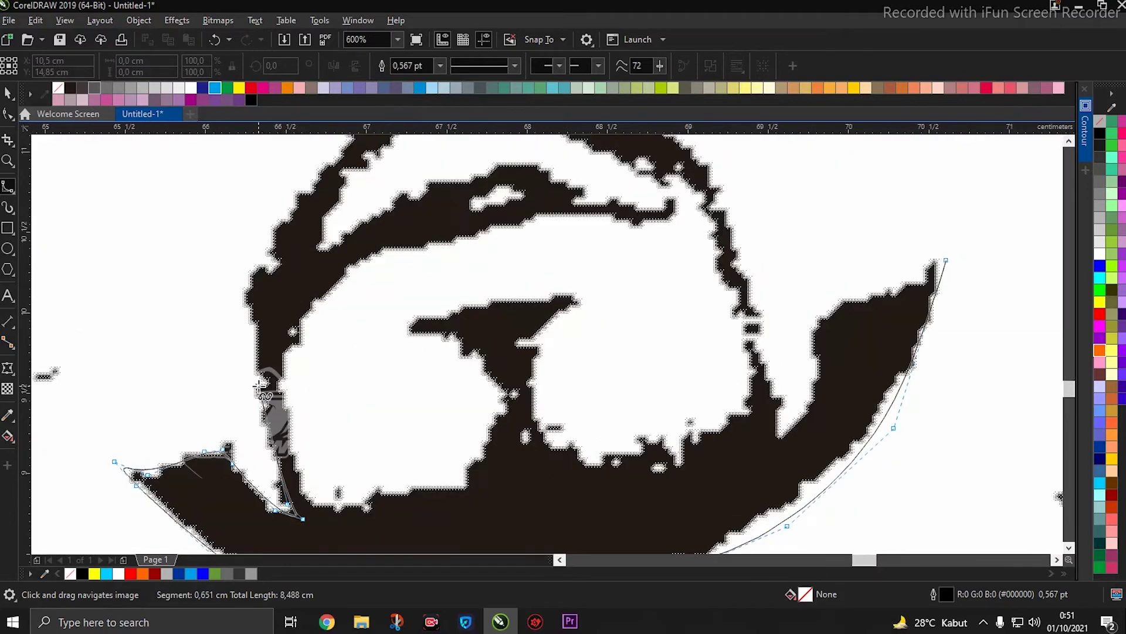
Step: Continue the spline up and across the beard's top edge, closing the beard outline
left_click(249, 325)
left_click(246, 293)
scroll(235, 352, "up", 3)
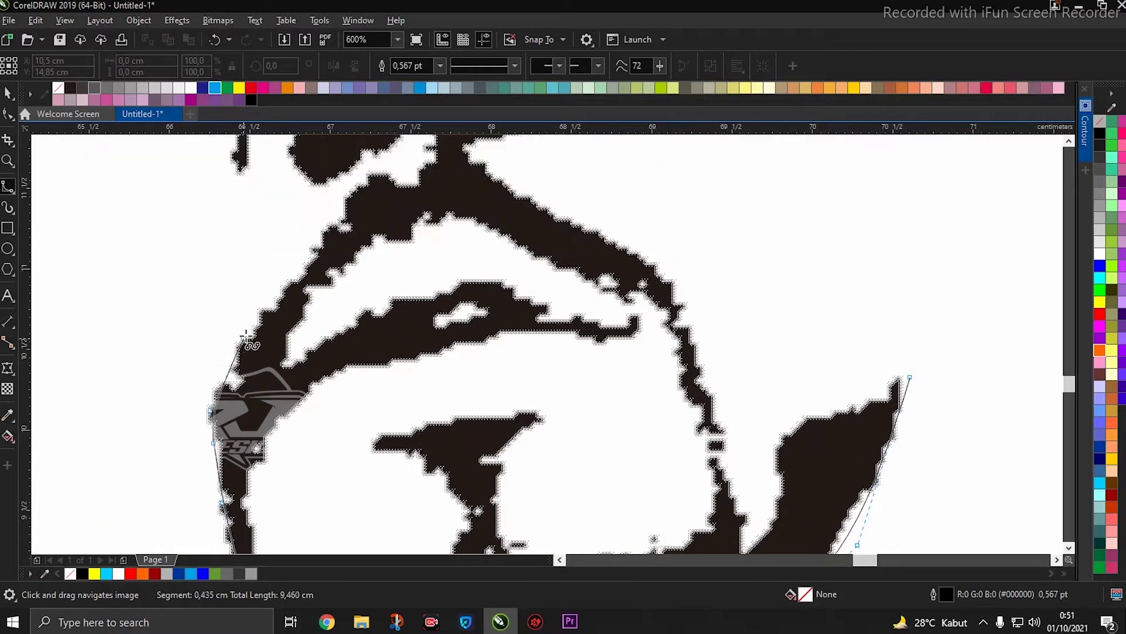
scroll(246, 337, "up", 2)
scroll(247, 338, "up", 1)
left_click(284, 332)
left_click(339, 274)
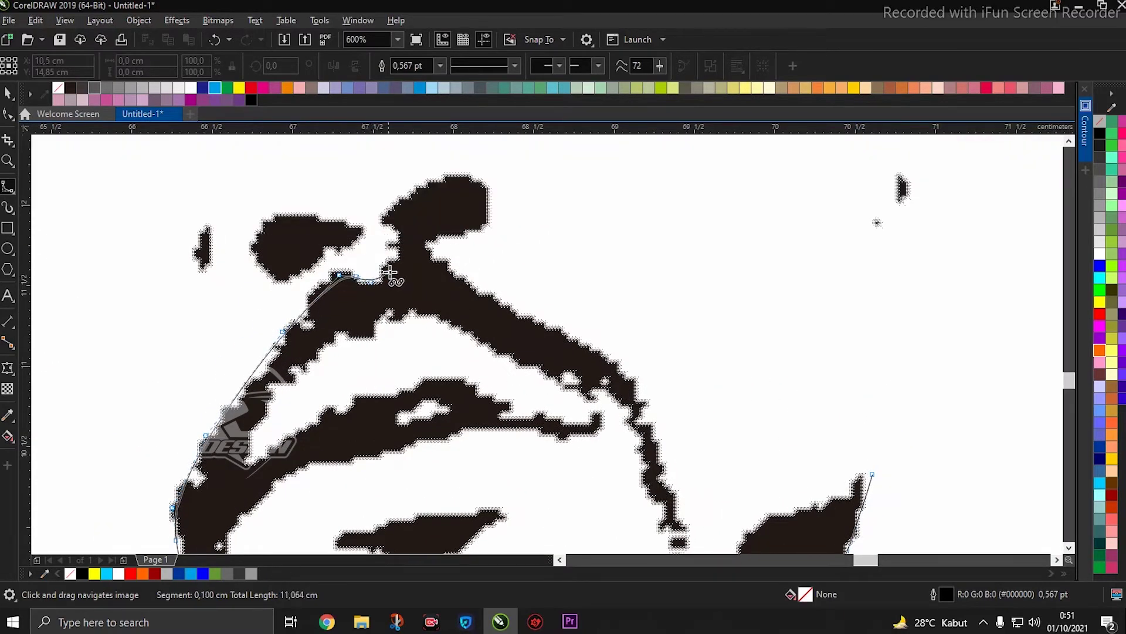
left_click(388, 272)
left_click(404, 257)
left_click(476, 282)
left_click(566, 338)
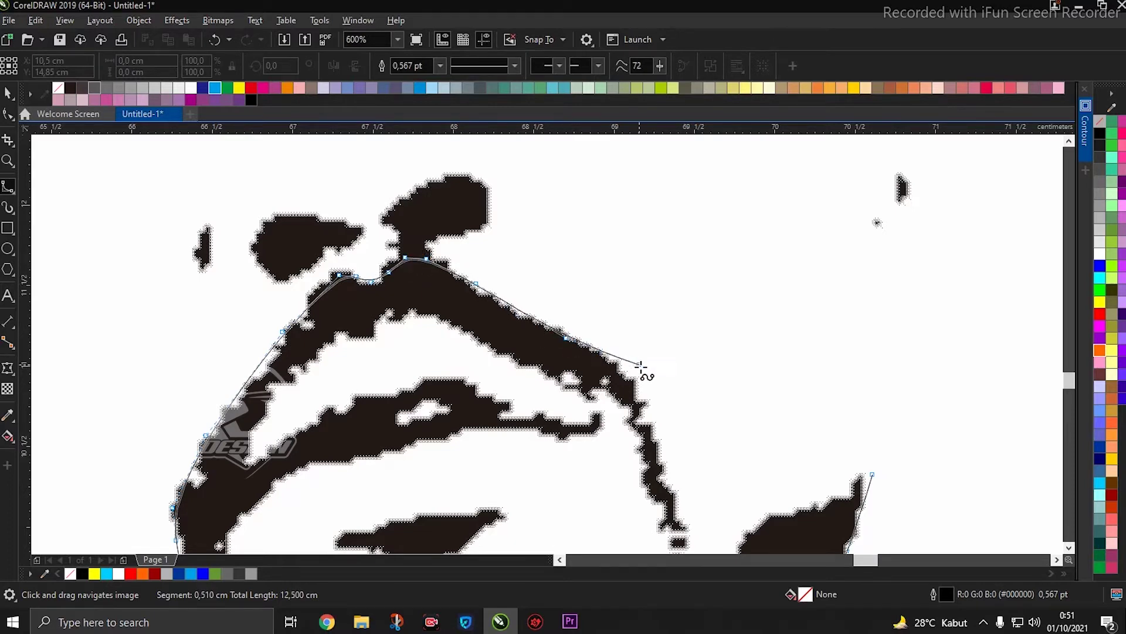
left_click(640, 366)
left_click(656, 434)
scroll(573, 264, "down", 5)
left_click(610, 359)
scroll(591, 311, "down", 1)
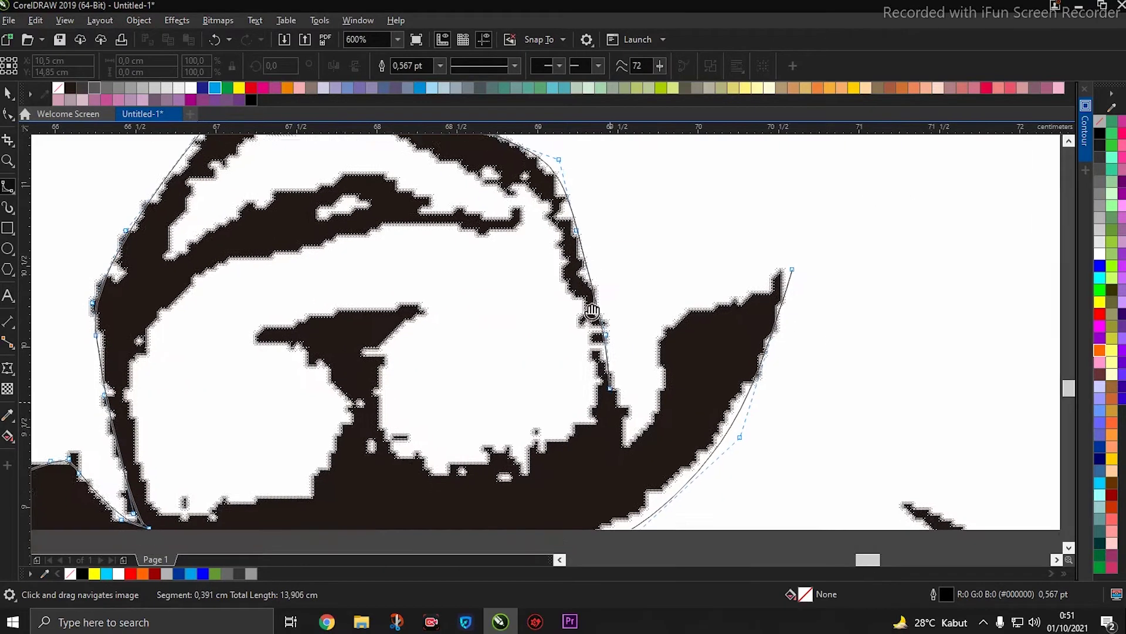
scroll(592, 311, "down", 2)
left_click_drag(599, 367, 745, 194)
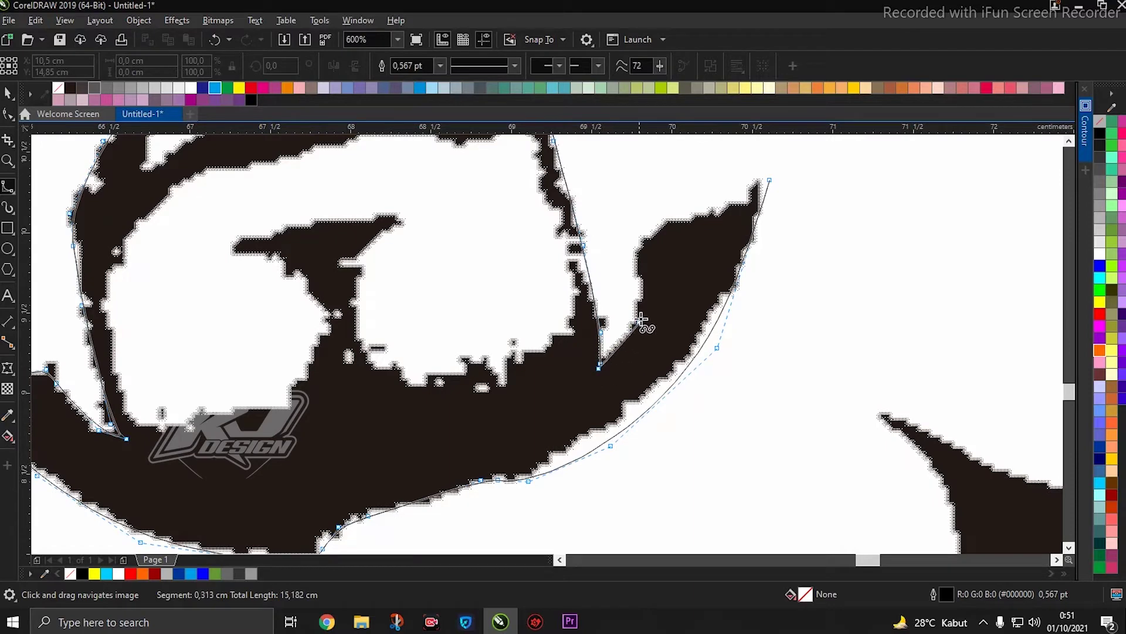
left_click(768, 176)
Step: Begin a spline along the beard's inner right edge and the white area's lower edge
scroll(648, 252, "down", 3)
scroll(720, 209, "up", 2)
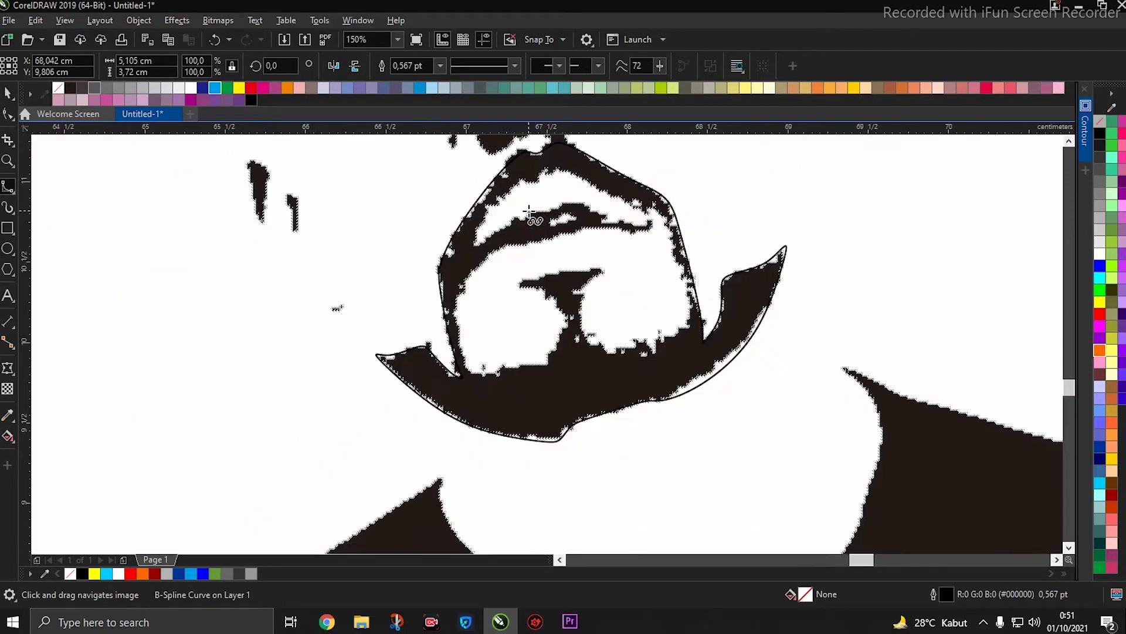
scroll(720, 208, "up", 1)
scroll(645, 235, "up", 1)
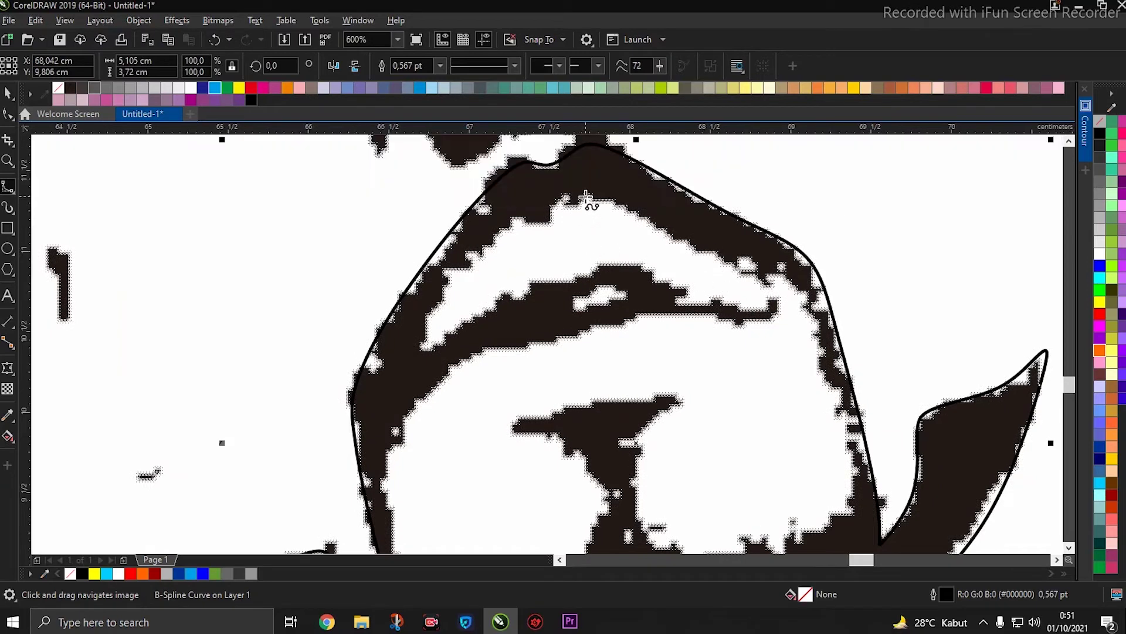
left_click(586, 197)
left_click(636, 213)
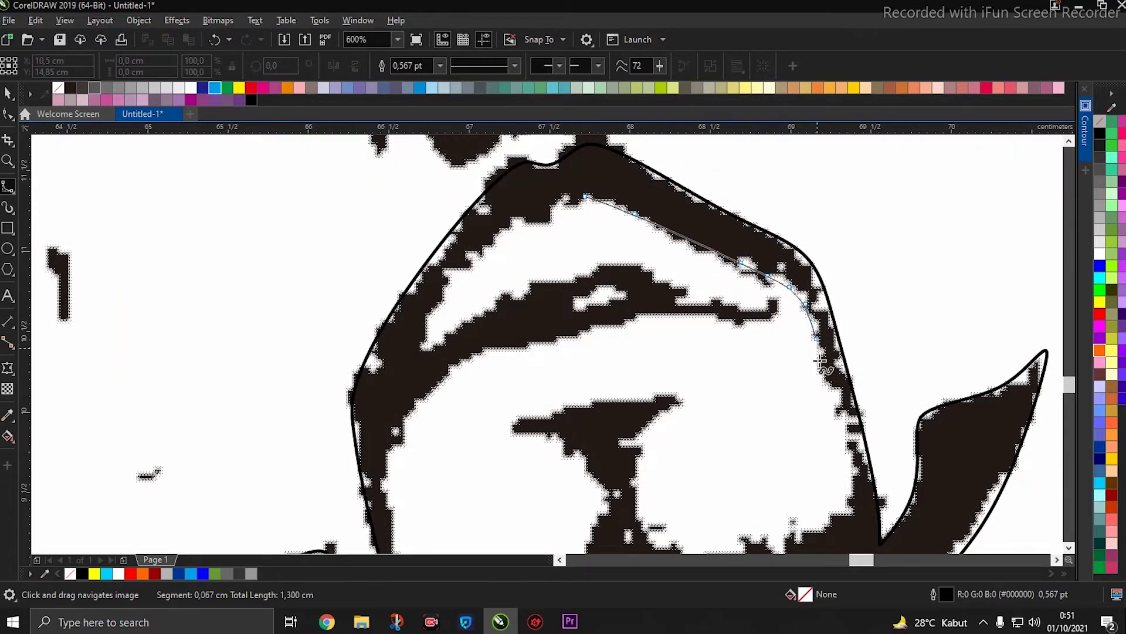
scroll(820, 361, "down", 2)
left_click(817, 303)
left_click(821, 346)
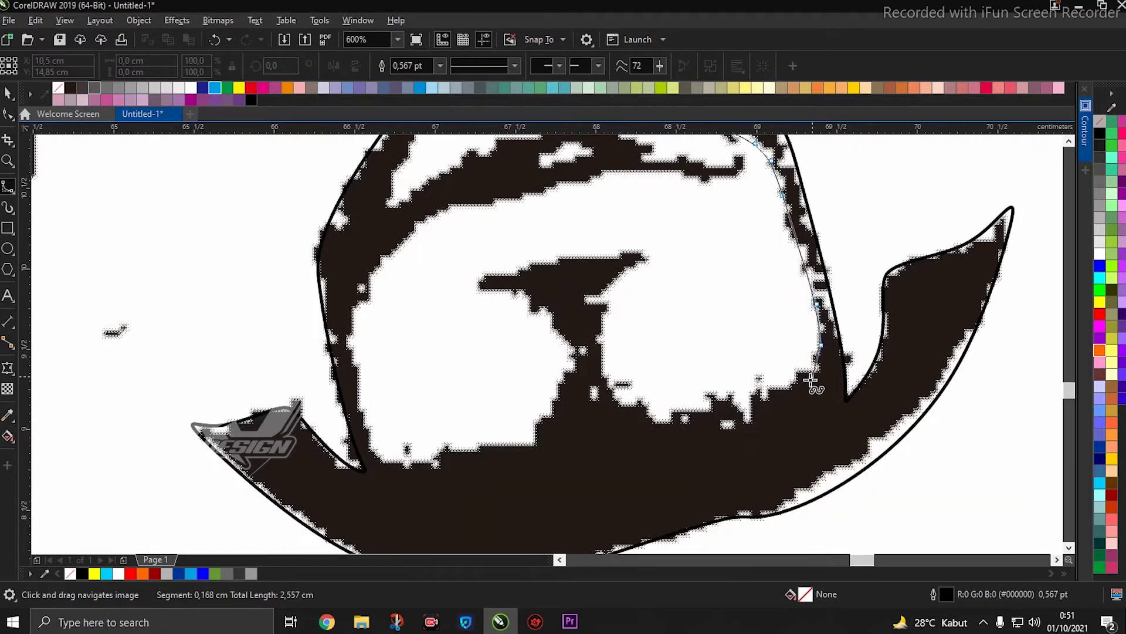
left_click(810, 379)
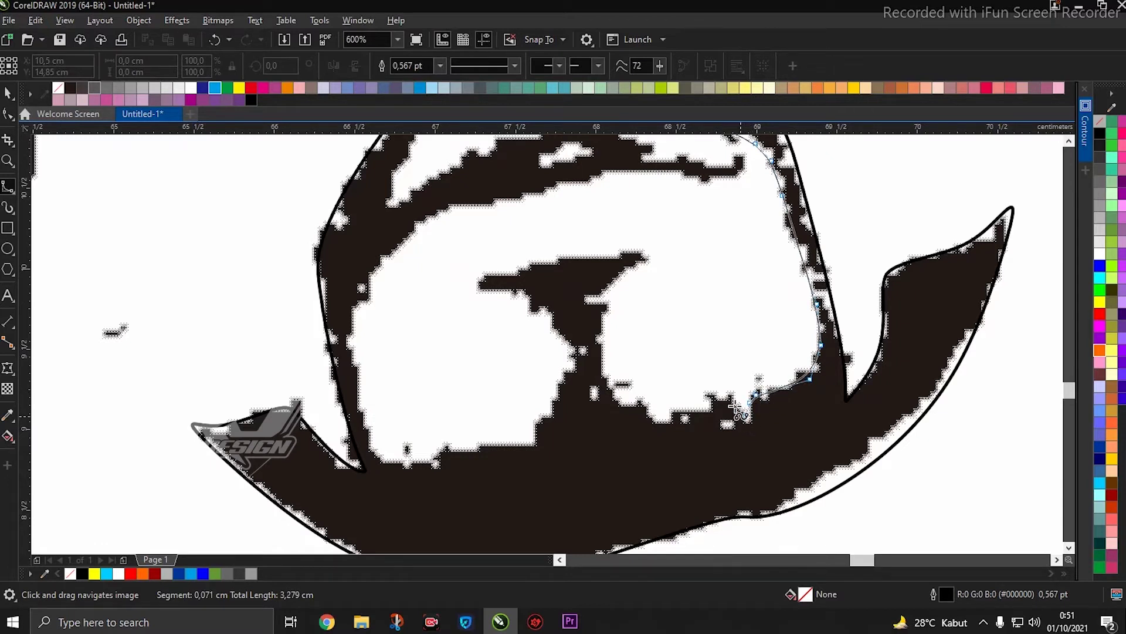
left_click(617, 403)
left_click(593, 361)
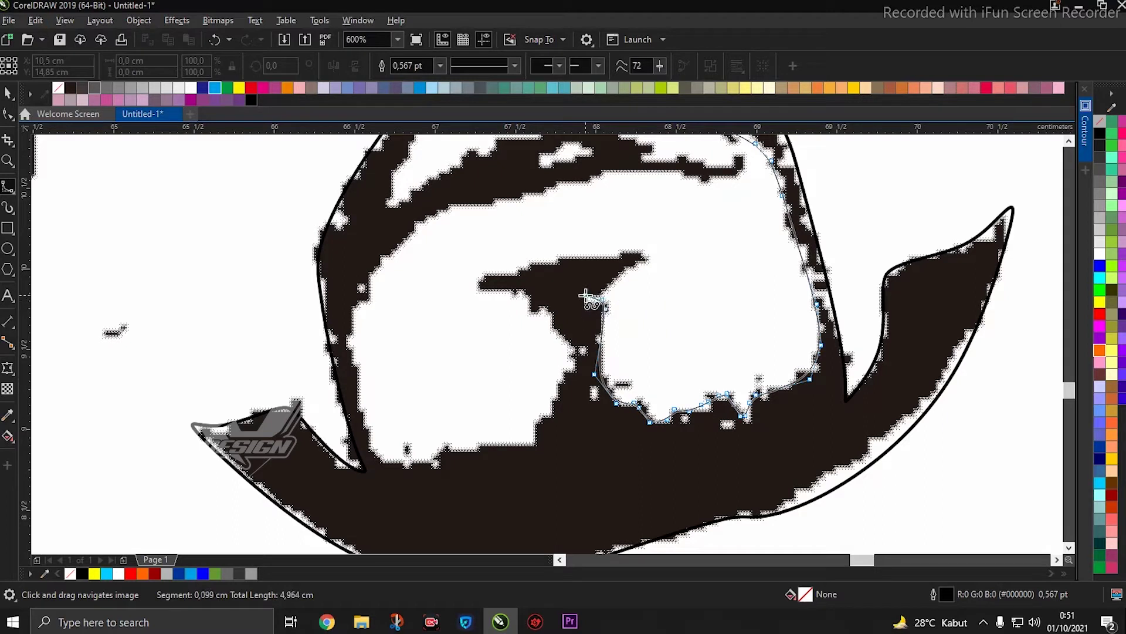
left_click(650, 252)
left_click(609, 254)
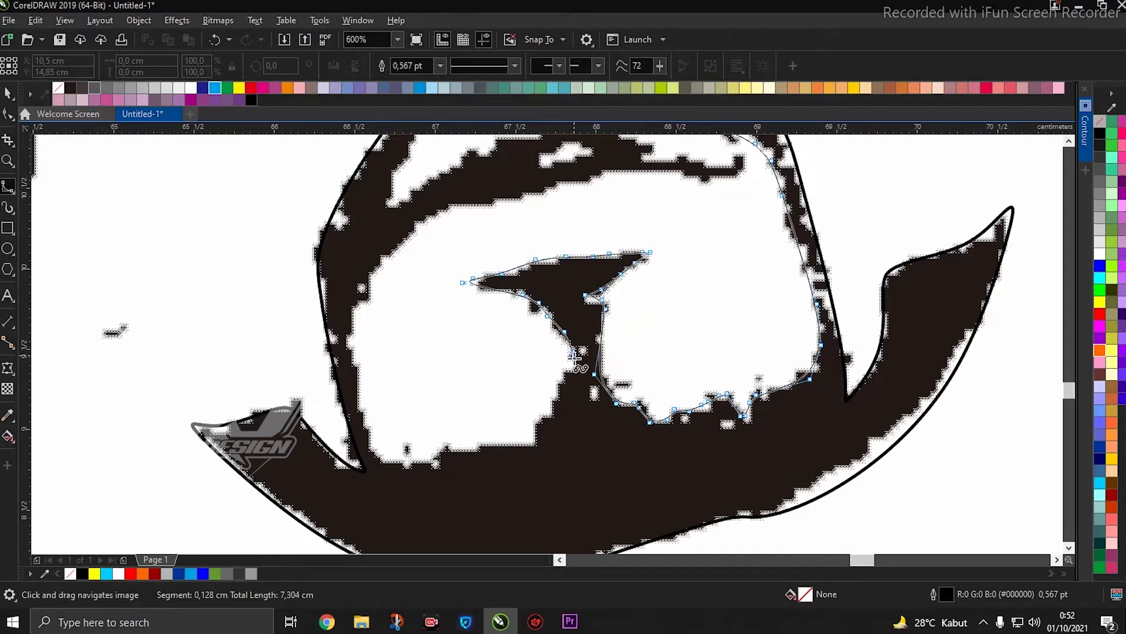
left_click(561, 380)
left_click(549, 405)
left_click(540, 425)
left_click(531, 453)
left_click(477, 442)
left_click(448, 449)
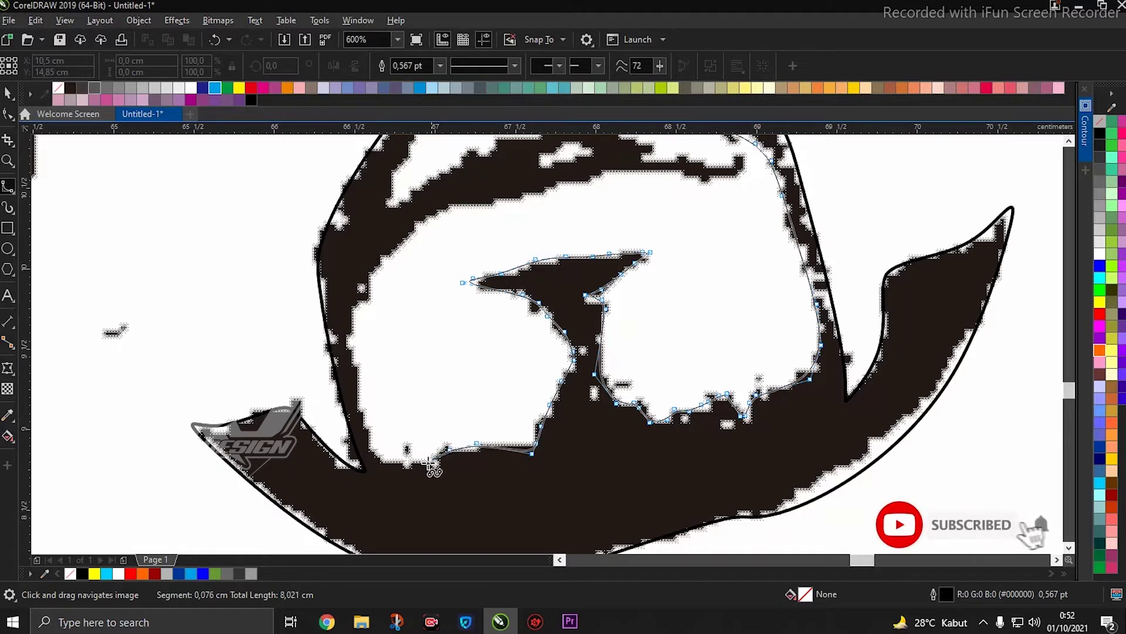
Step: Trace the white area's left and top, the dark moustache band, and close the outline
left_click(406, 466)
left_click(377, 456)
left_click(365, 437)
left_click(350, 352)
left_click(355, 288)
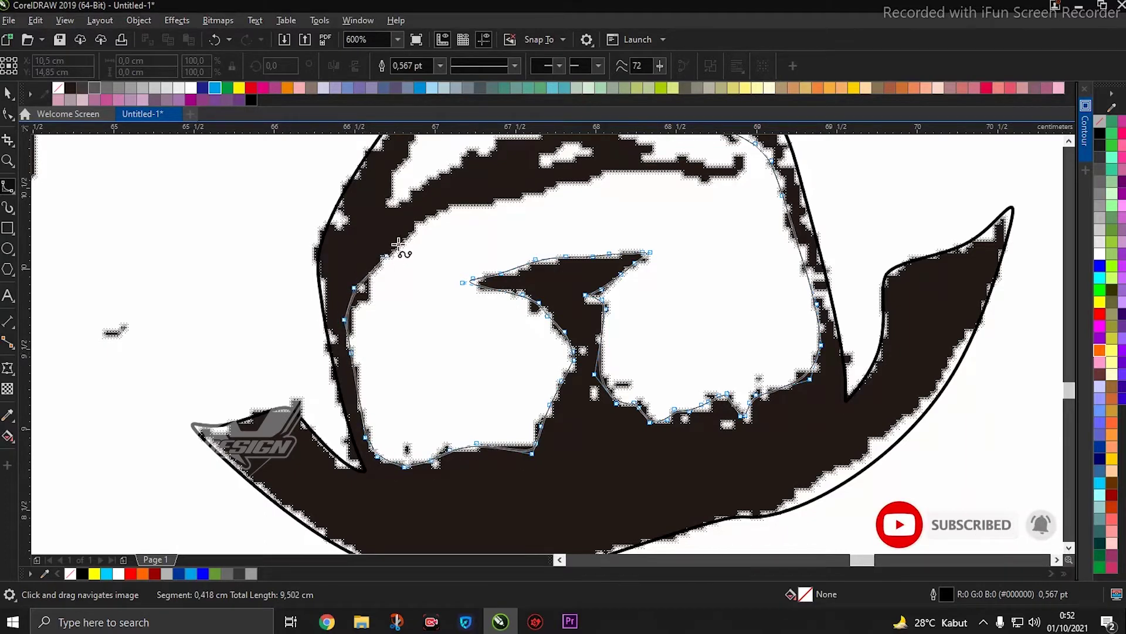
left_click(425, 215)
left_click(457, 204)
left_click(512, 201)
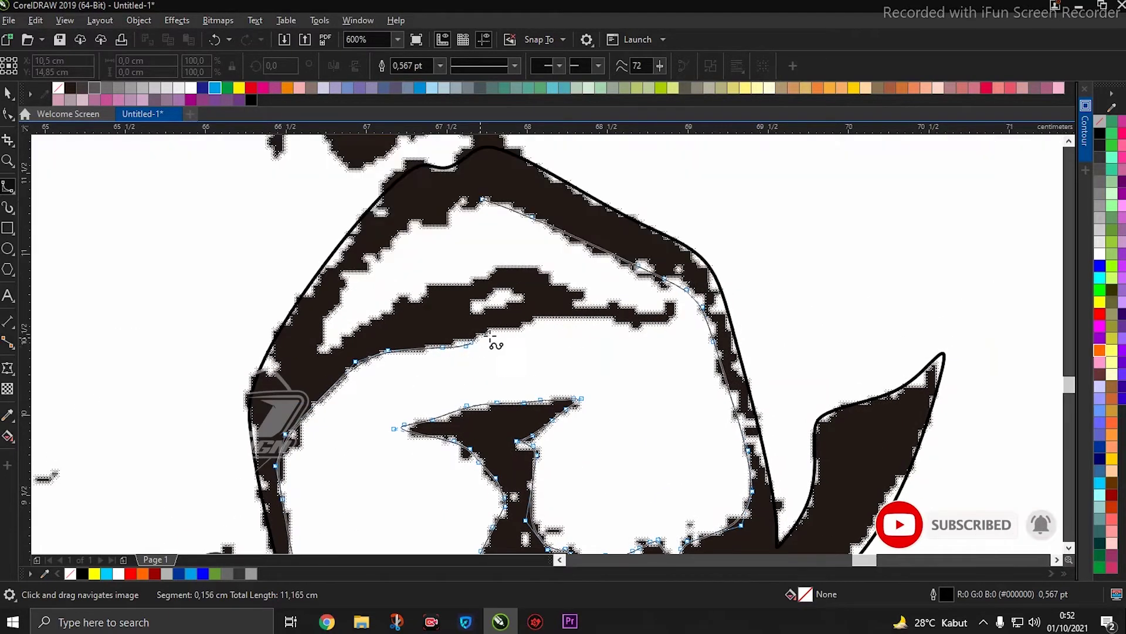
left_click(494, 333)
left_click(532, 321)
left_click(560, 320)
left_click(626, 326)
left_click(642, 324)
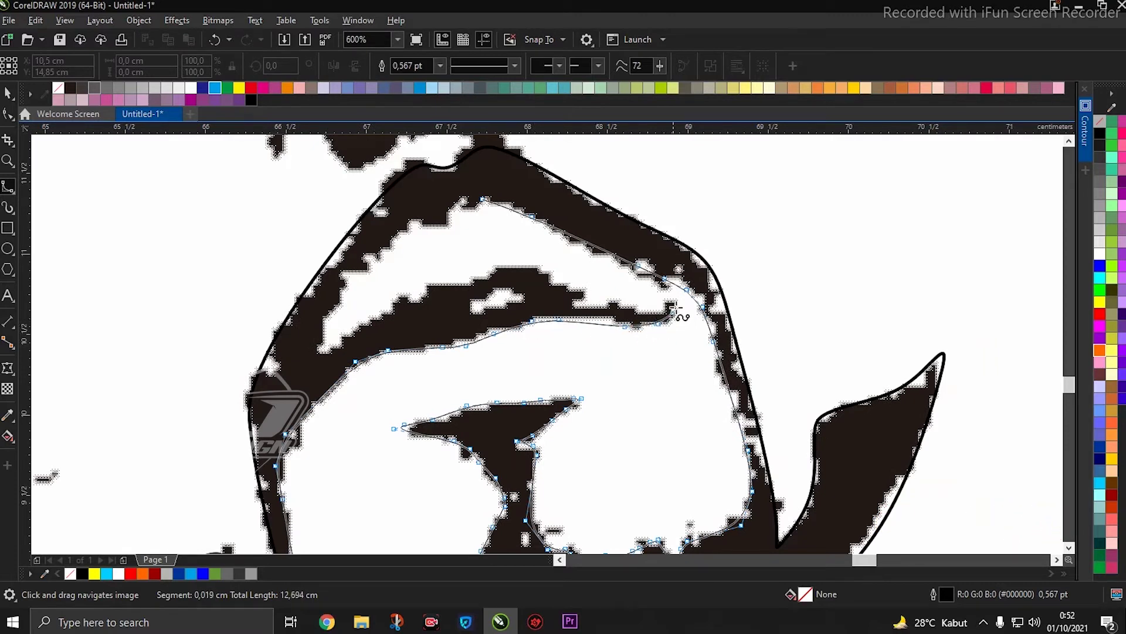
left_click(635, 308)
left_click(596, 299)
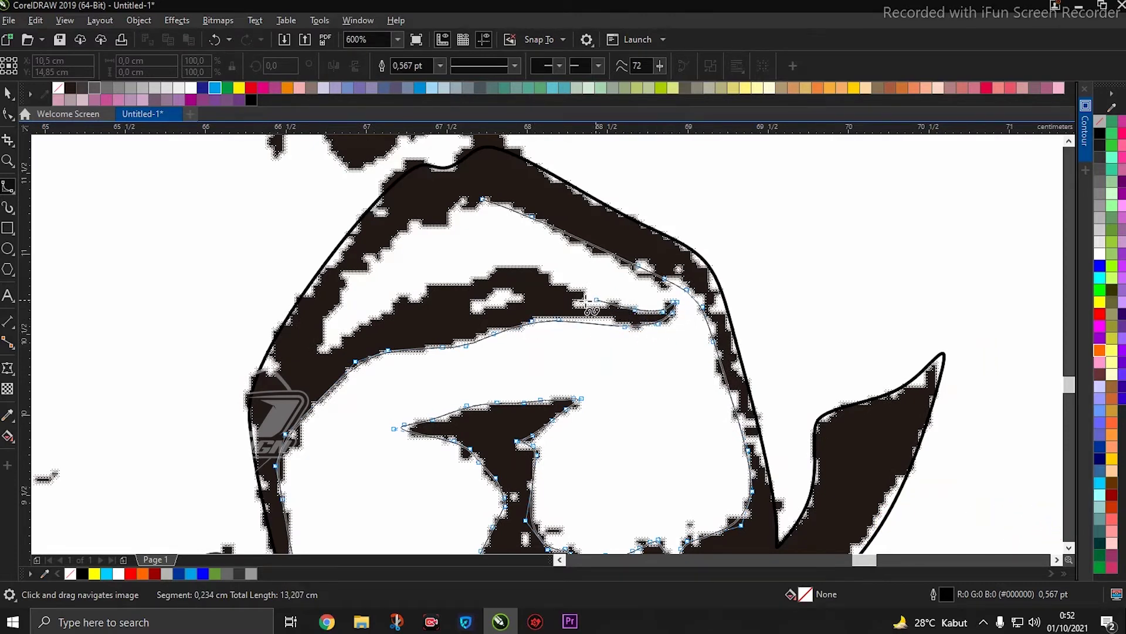
left_click(551, 279)
left_click(526, 265)
left_click(500, 263)
left_click(432, 279)
left_click(398, 294)
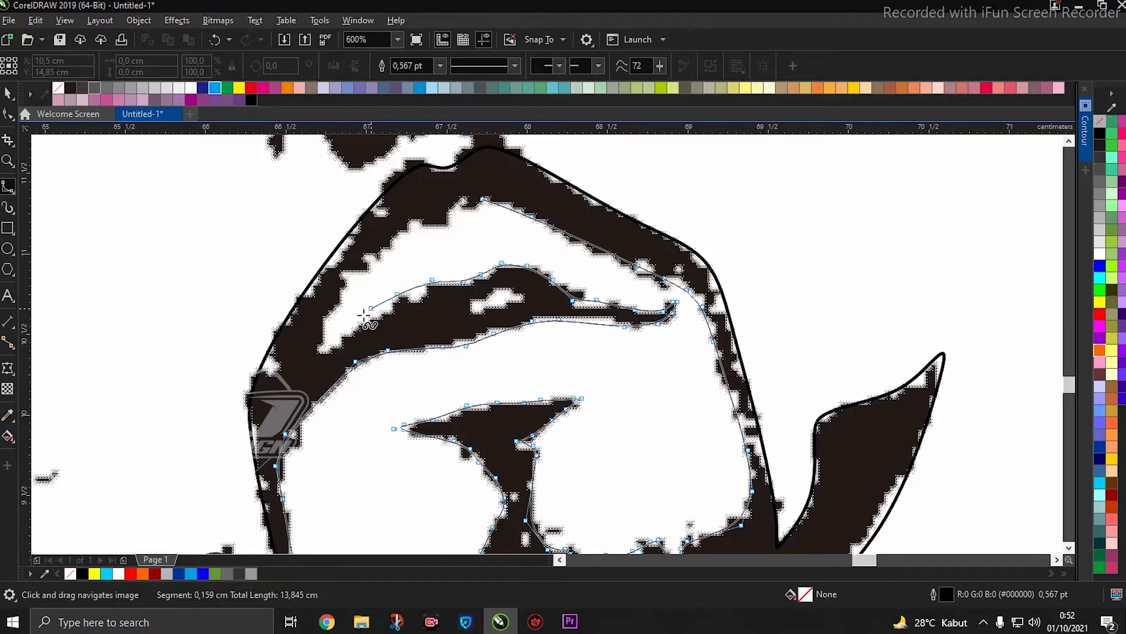
left_click(356, 322)
left_click(309, 359)
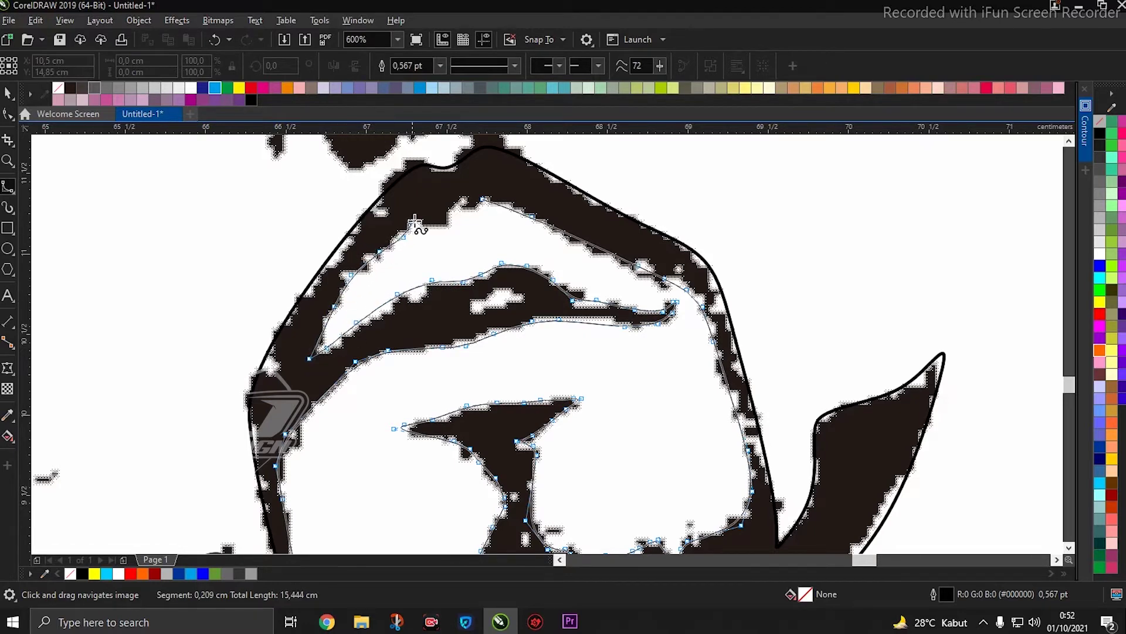
left_click(478, 198)
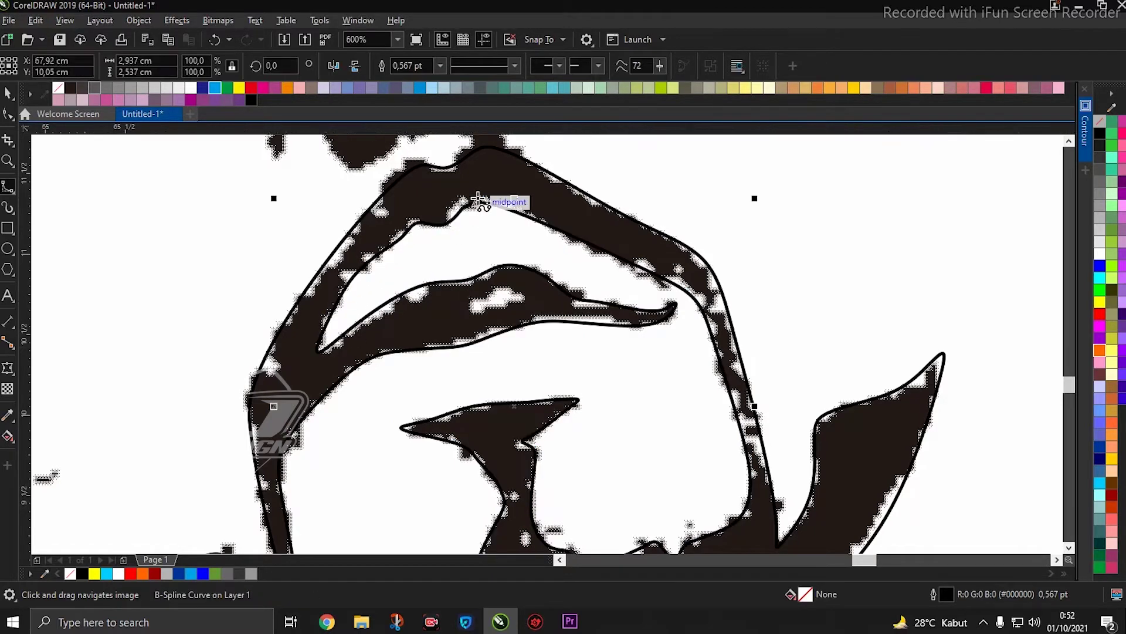
Step: Outline the light patch on the upper lip as a closed B-spline
scroll(510, 291, "up", 2)
left_click(585, 329)
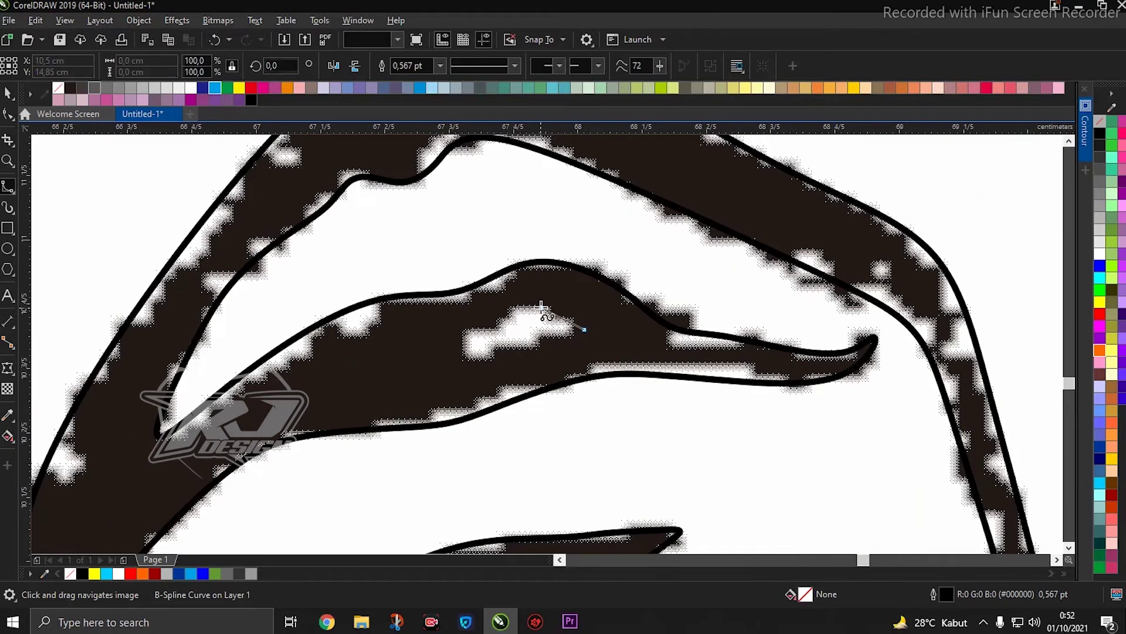
left_click(540, 307)
left_click(504, 319)
left_click(485, 332)
left_click(414, 360)
left_click(510, 342)
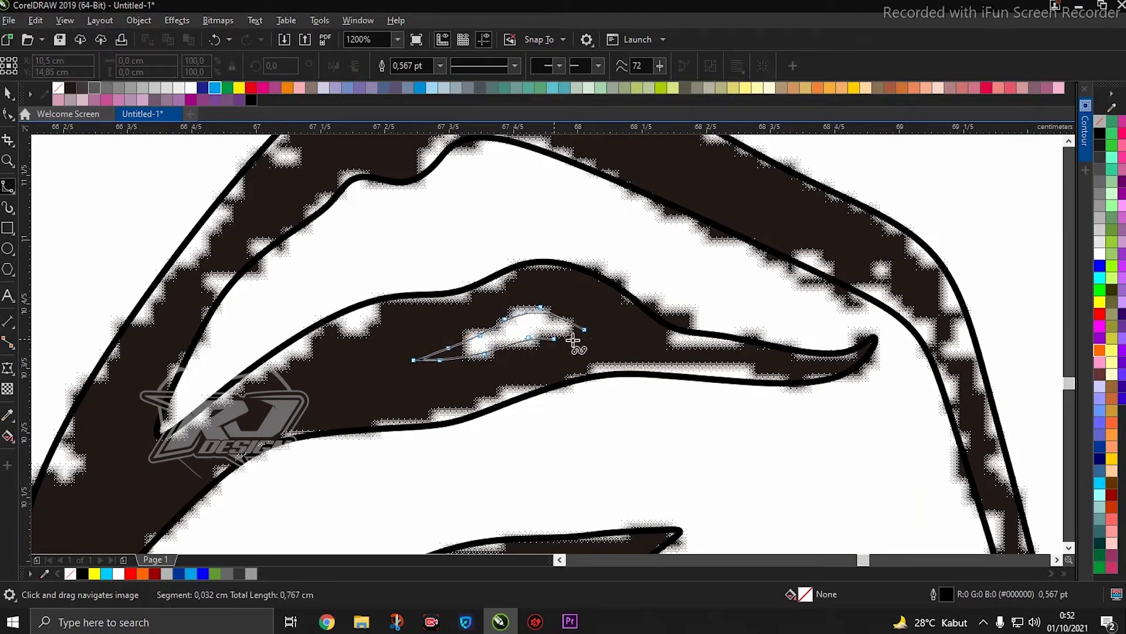
left_click(584, 330)
Step: Trace a closed B-spline around the right nostril
scroll(585, 333, "down", 2)
scroll(581, 328, "down", 1)
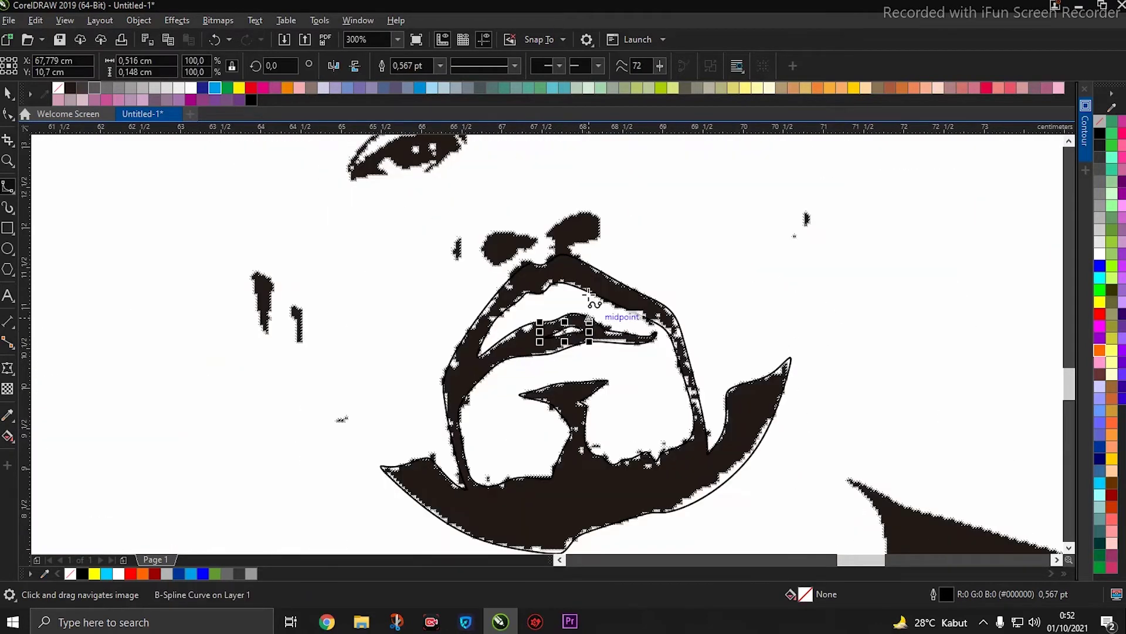
scroll(566, 229, "up", 2)
scroll(544, 249, "up", 1)
left_click(519, 247)
left_click(574, 274)
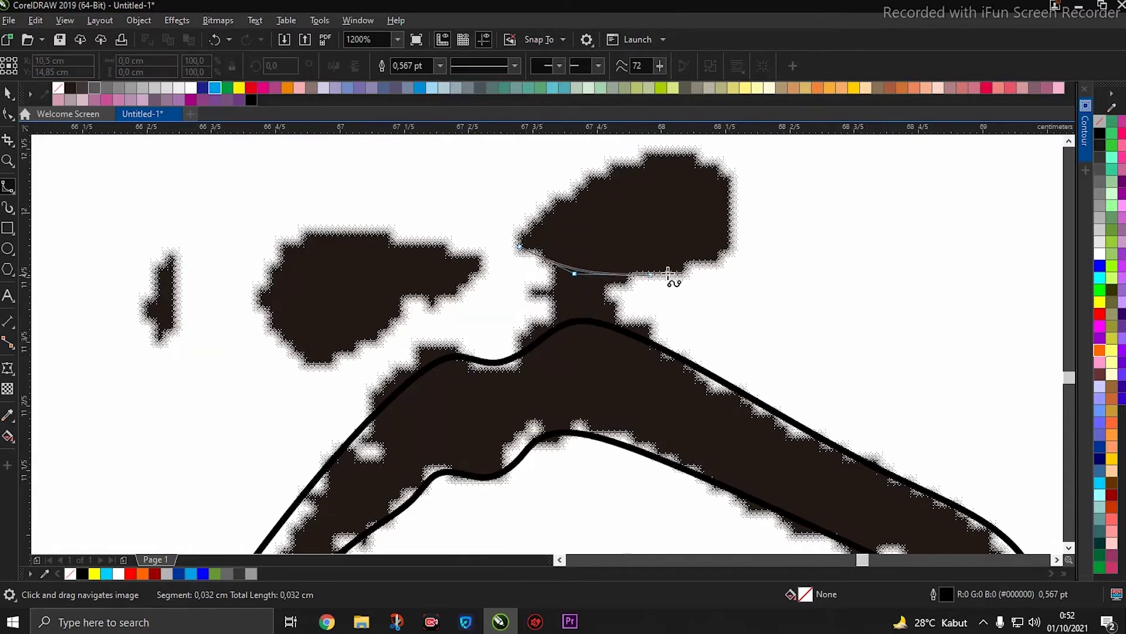
left_click(675, 273)
left_click(744, 230)
left_click_drag(741, 278, 723, 378)
left_click(733, 298)
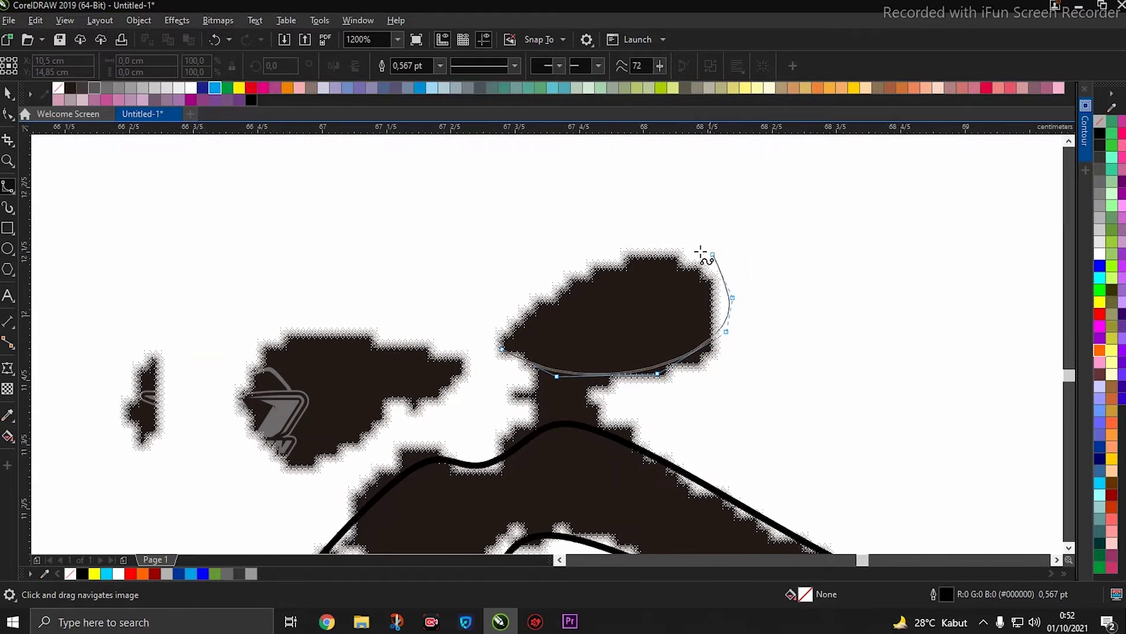
left_click(680, 242)
left_click(602, 255)
left_click(554, 282)
left_click(526, 317)
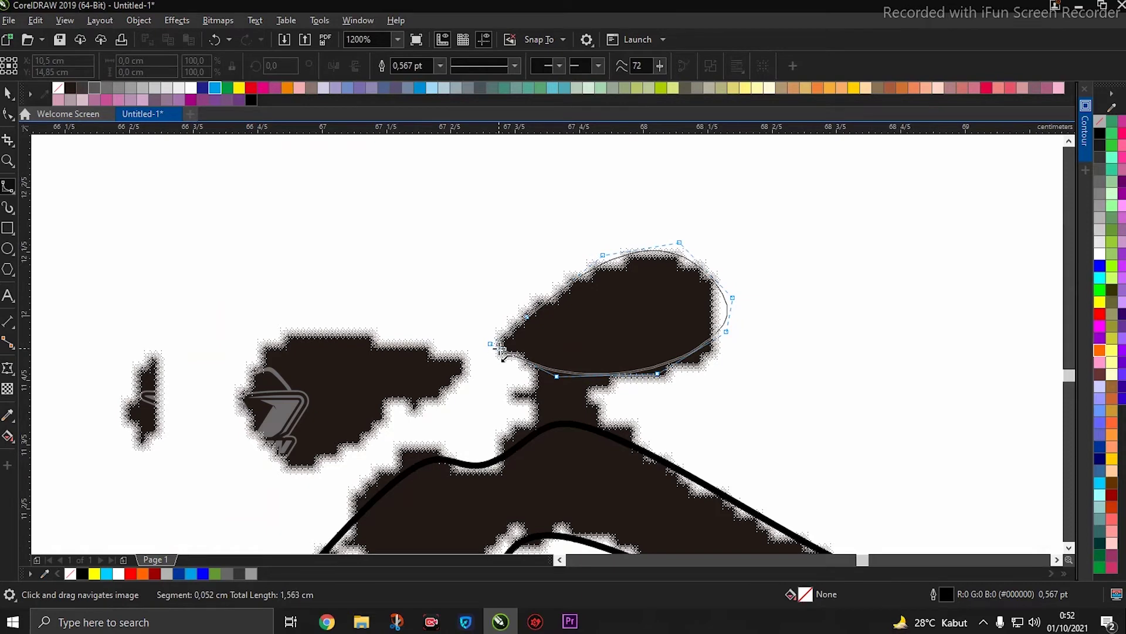
left_click(493, 345)
Step: Trace a closed B-spline around the left nostril
left_click_drag(463, 354, 593, 326)
left_click(591, 324)
left_click(521, 307)
left_click(443, 295)
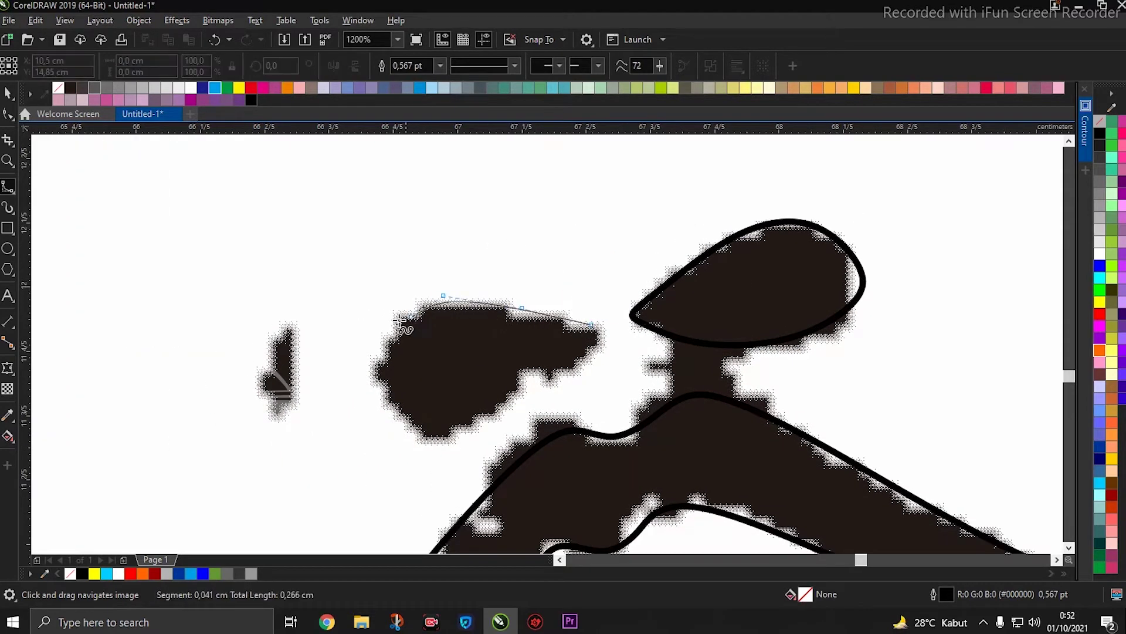
left_click(379, 332)
left_click(369, 392)
left_click(417, 439)
left_click(470, 429)
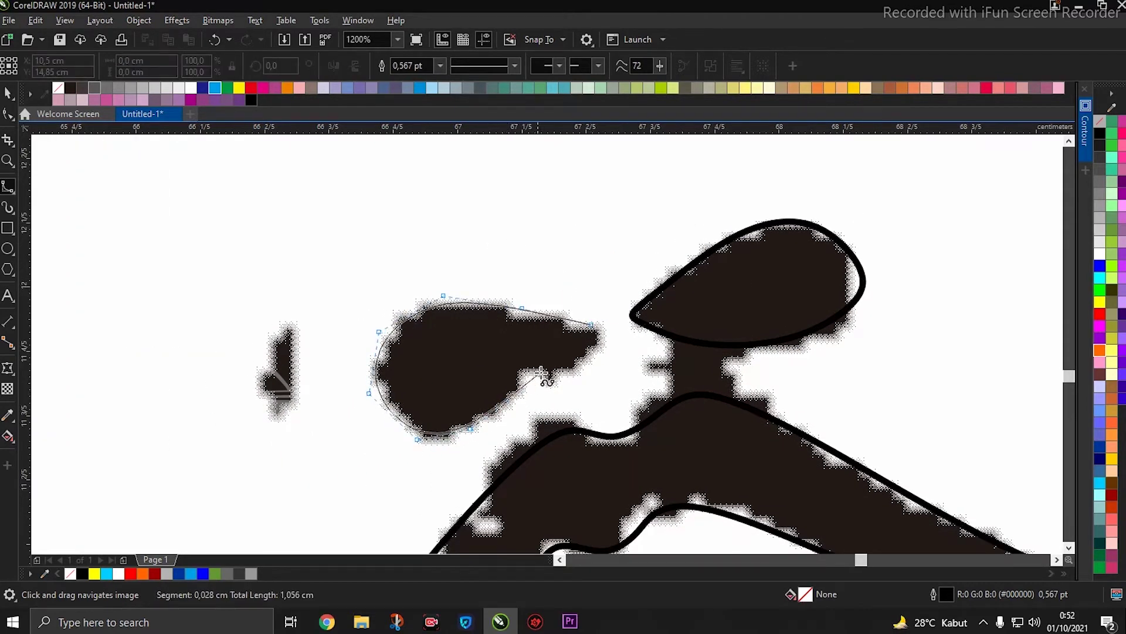
left_click(548, 367)
left_click(611, 332)
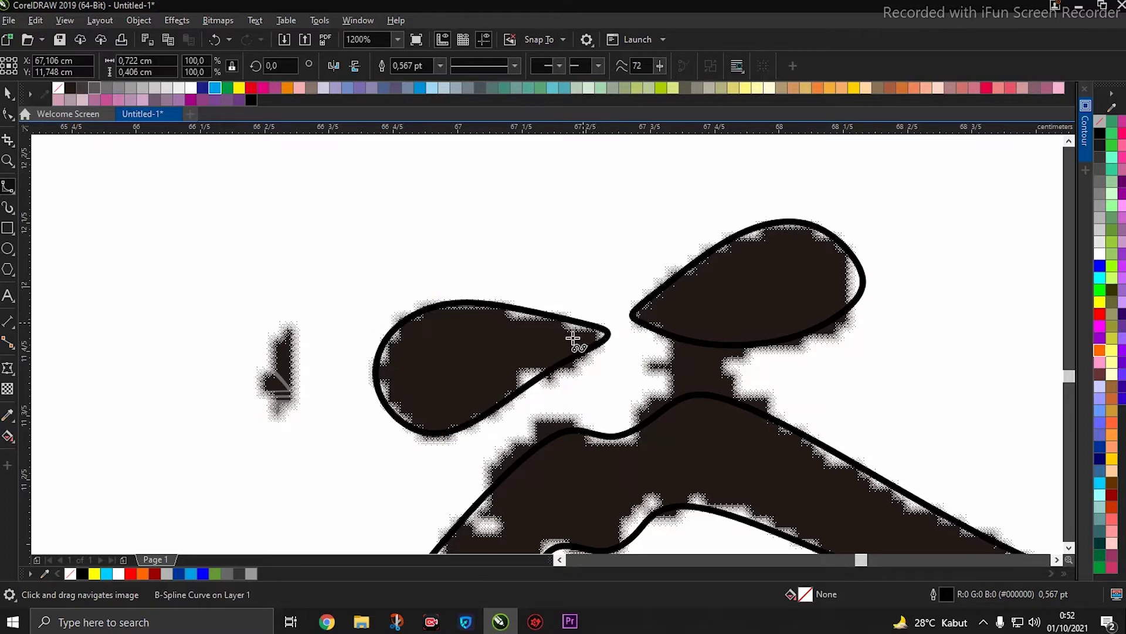
scroll(512, 323, "down", 2)
scroll(512, 322, "up", 1)
scroll(513, 323, "down", 1)
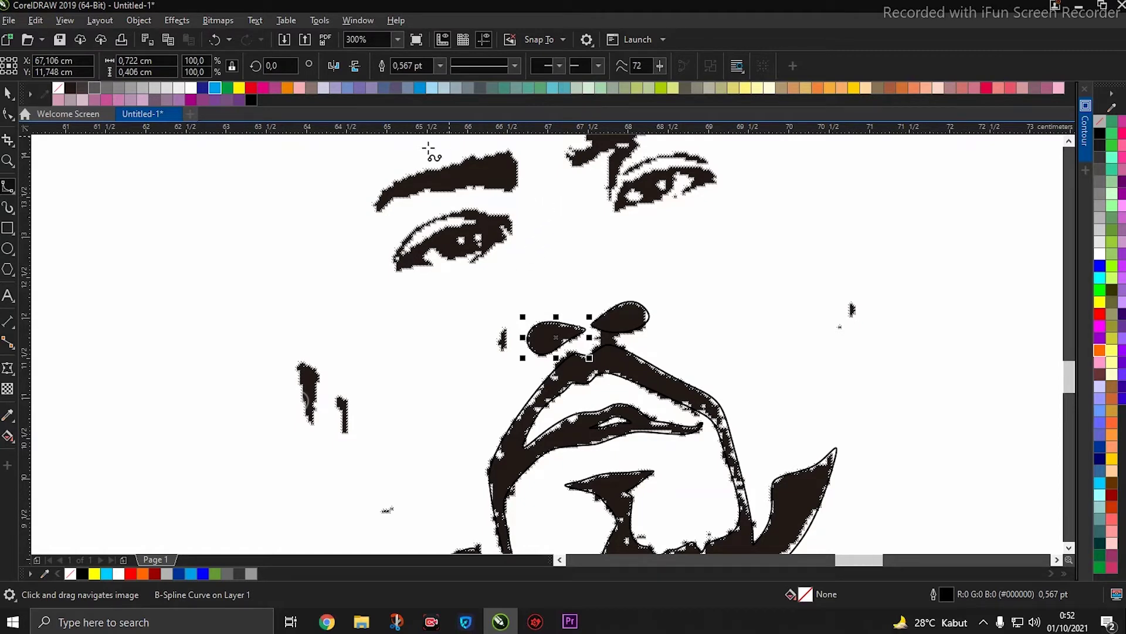
Step: Trace the first eyebrow's top edge and left tip, closing its B-spline outline
scroll(489, 228, "up", 1)
scroll(503, 222, "down", 1)
scroll(534, 322, "up", 1)
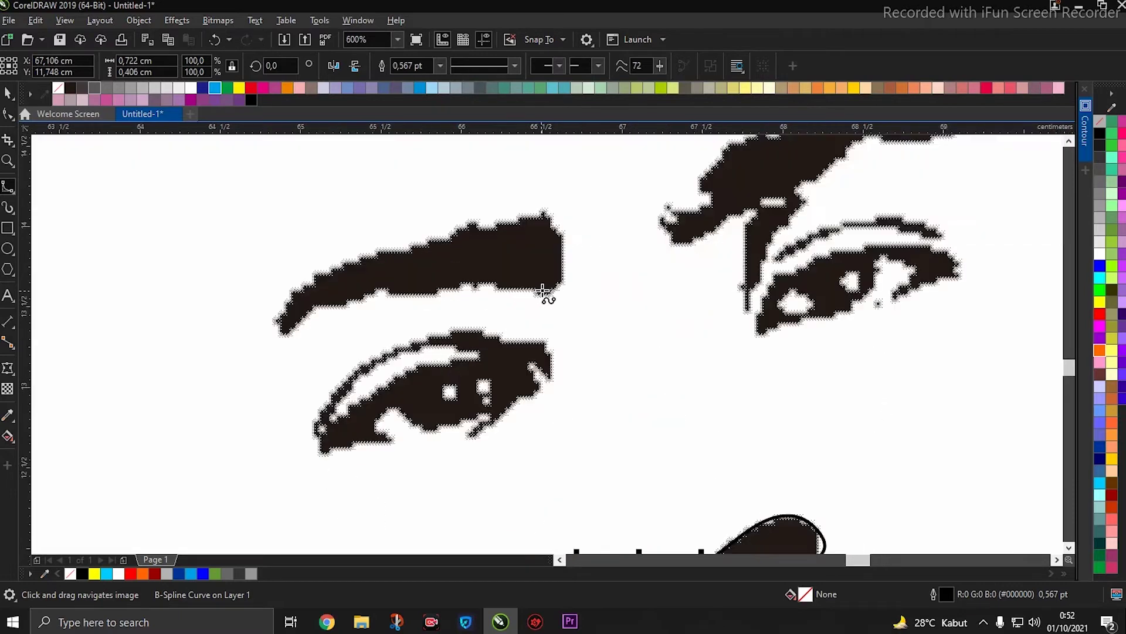
left_click(549, 213)
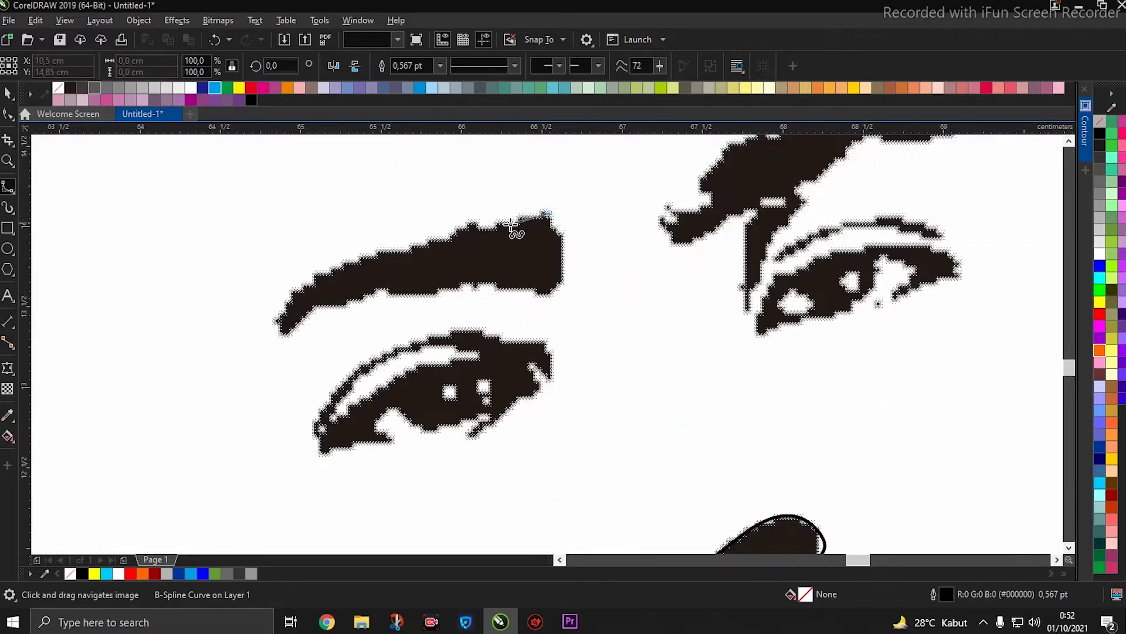
left_click(489, 224)
left_click(380, 241)
left_click(312, 265)
left_click(290, 284)
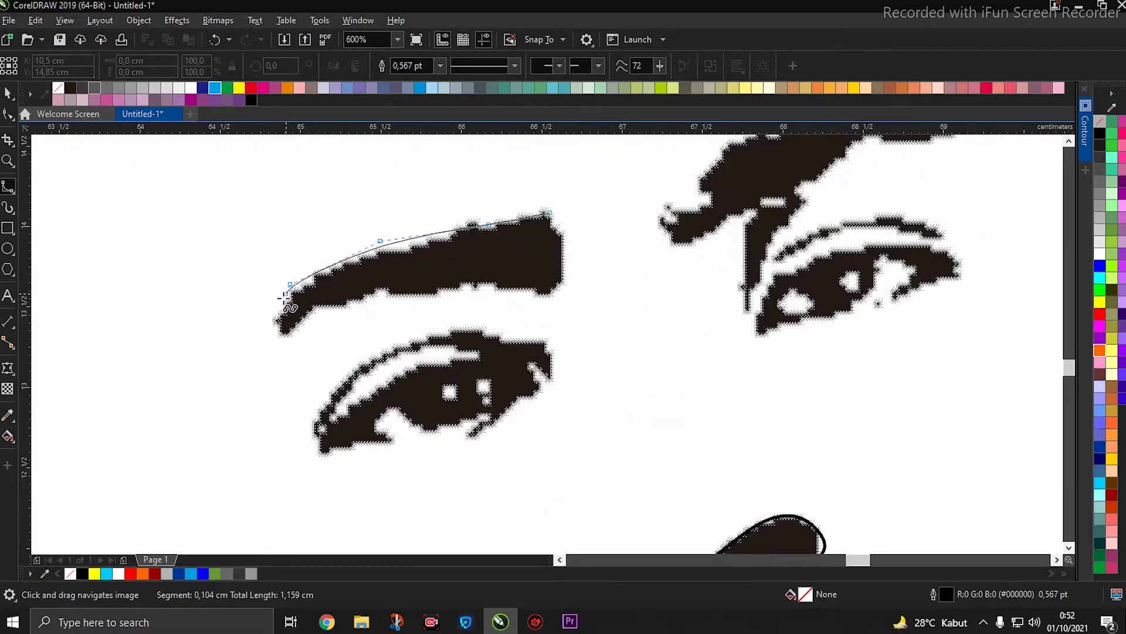
left_click(272, 331)
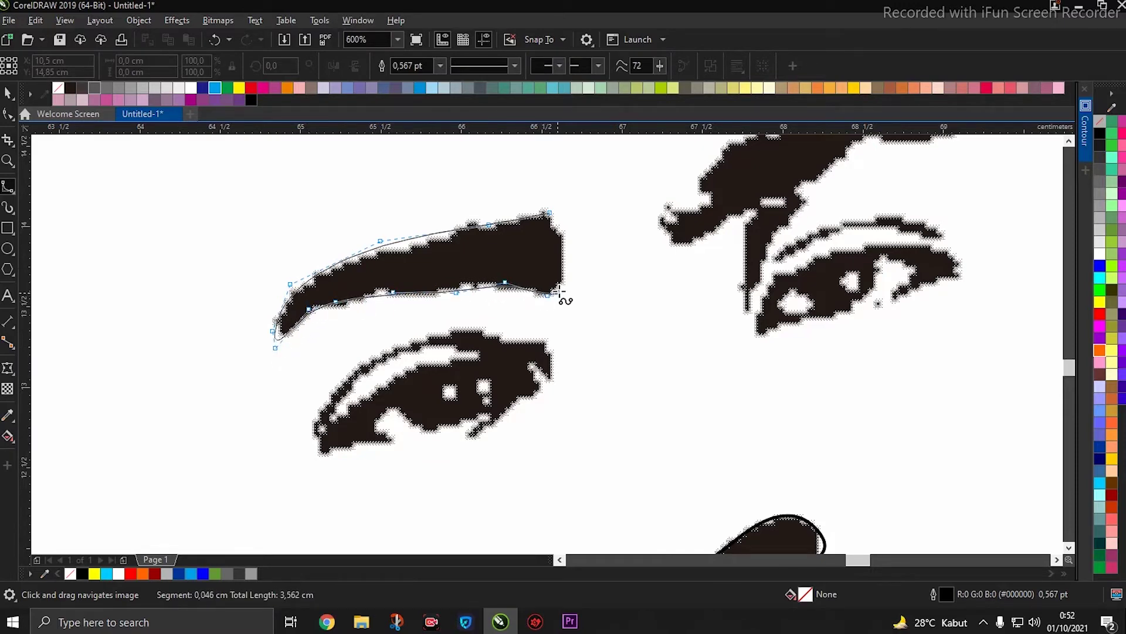
left_click(551, 212)
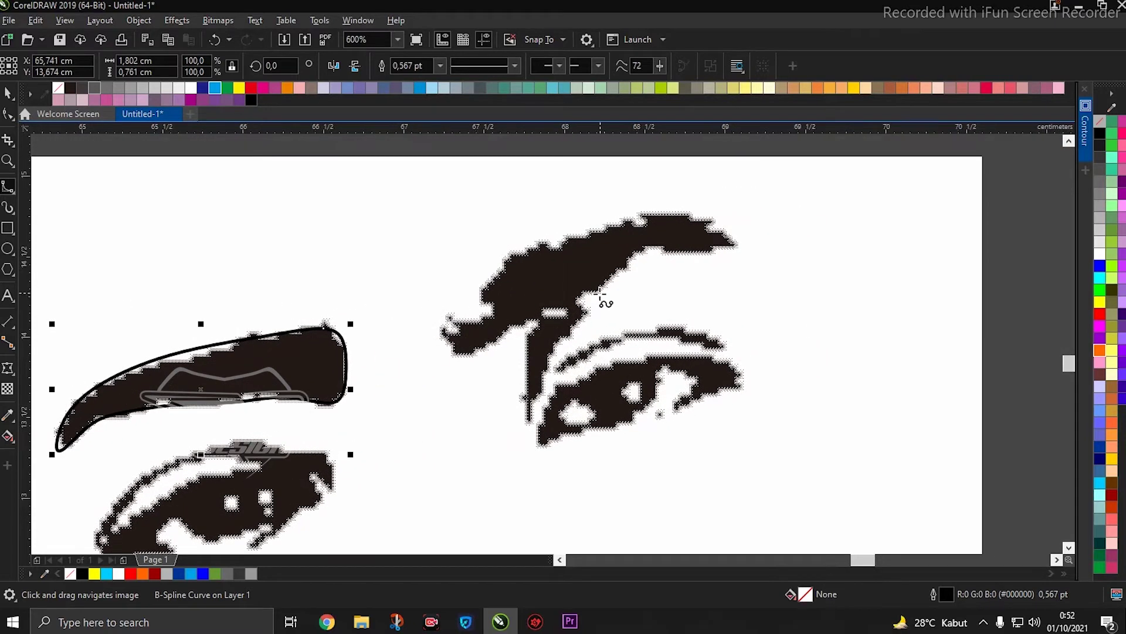
Step: Outline the right eyebrow, including its downward spike, as a closed B-spline shape
left_click(582, 296)
left_click(643, 247)
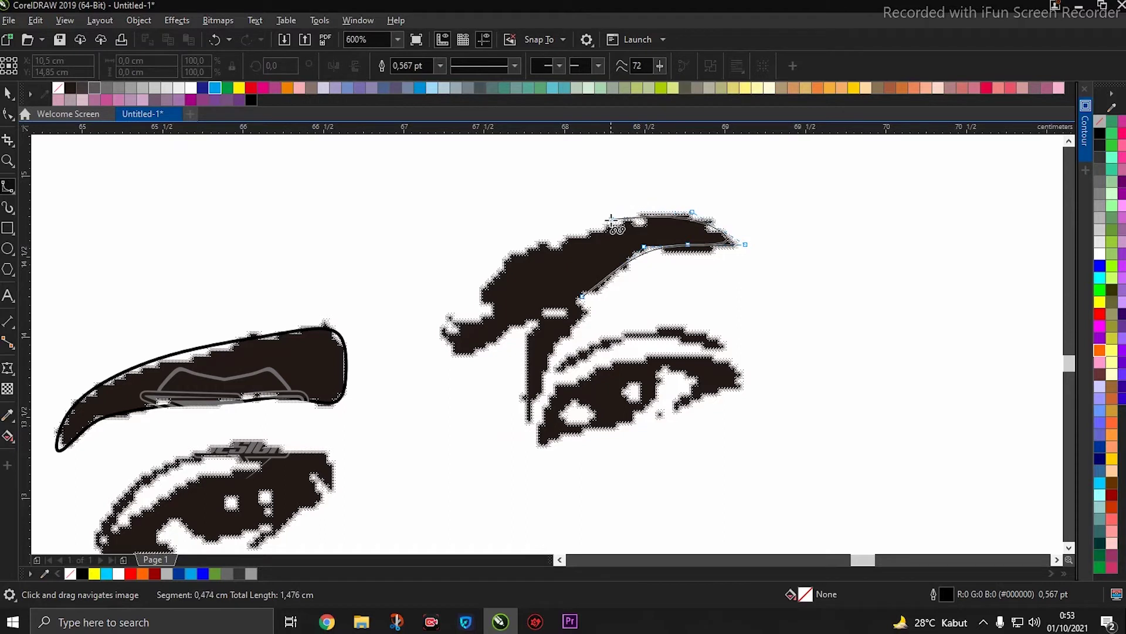
left_click(523, 245)
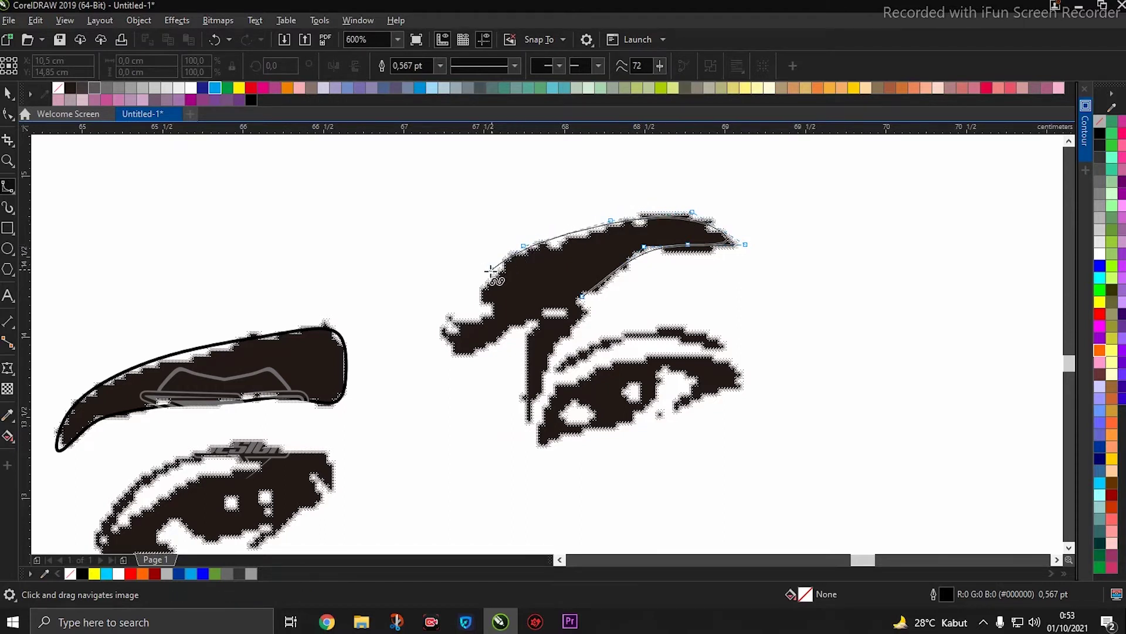
left_click(490, 272)
left_click(479, 304)
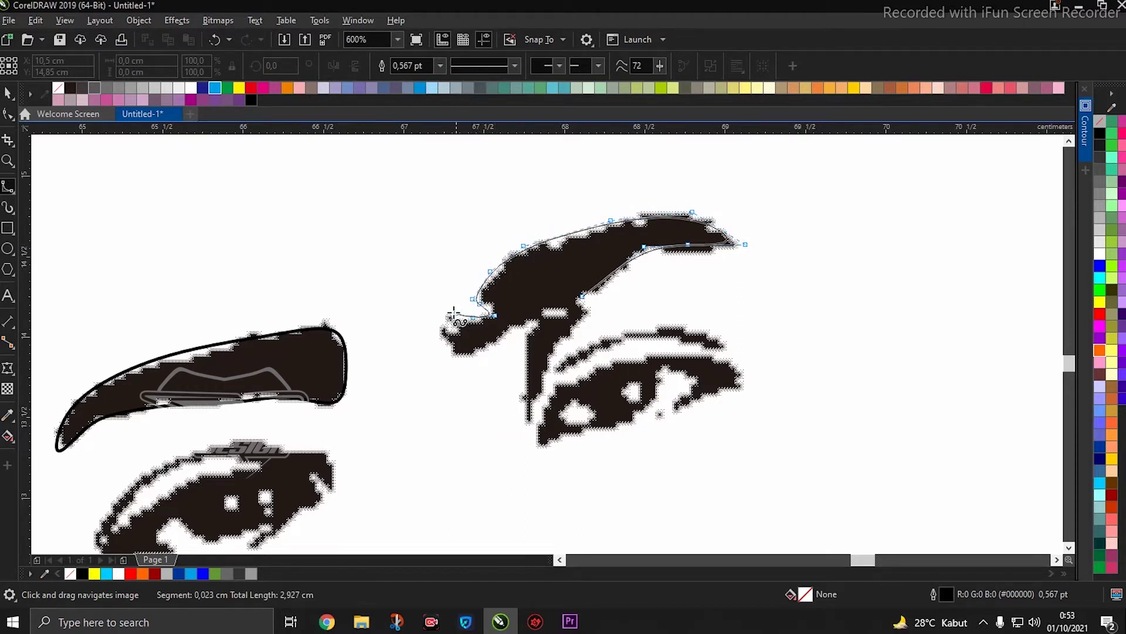
left_click(540, 317)
left_click(519, 332)
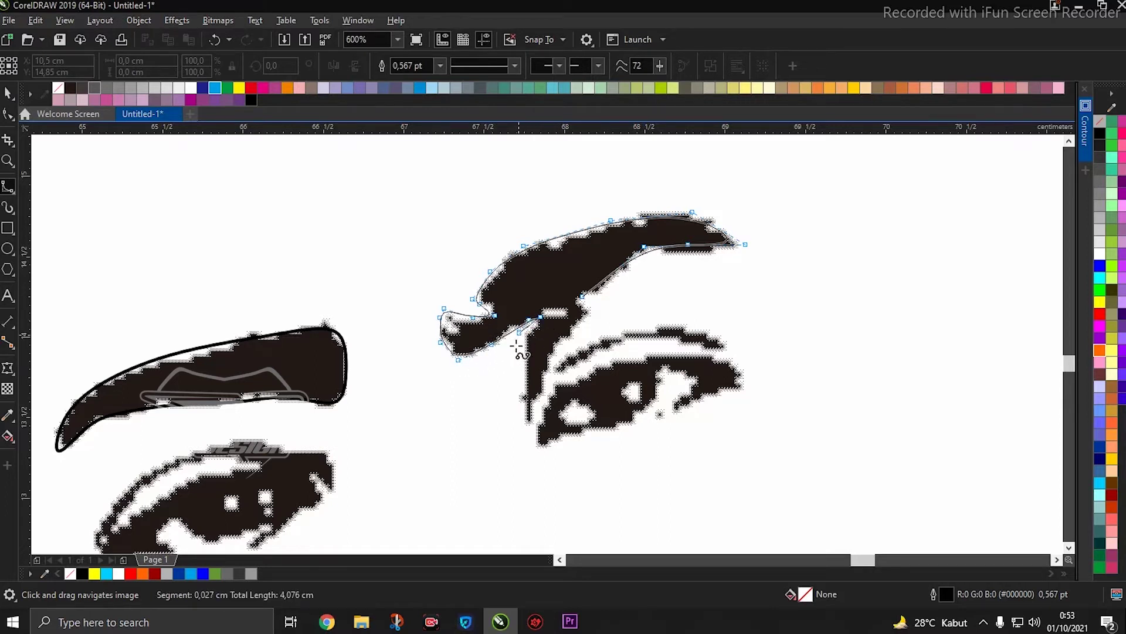
left_click(526, 439)
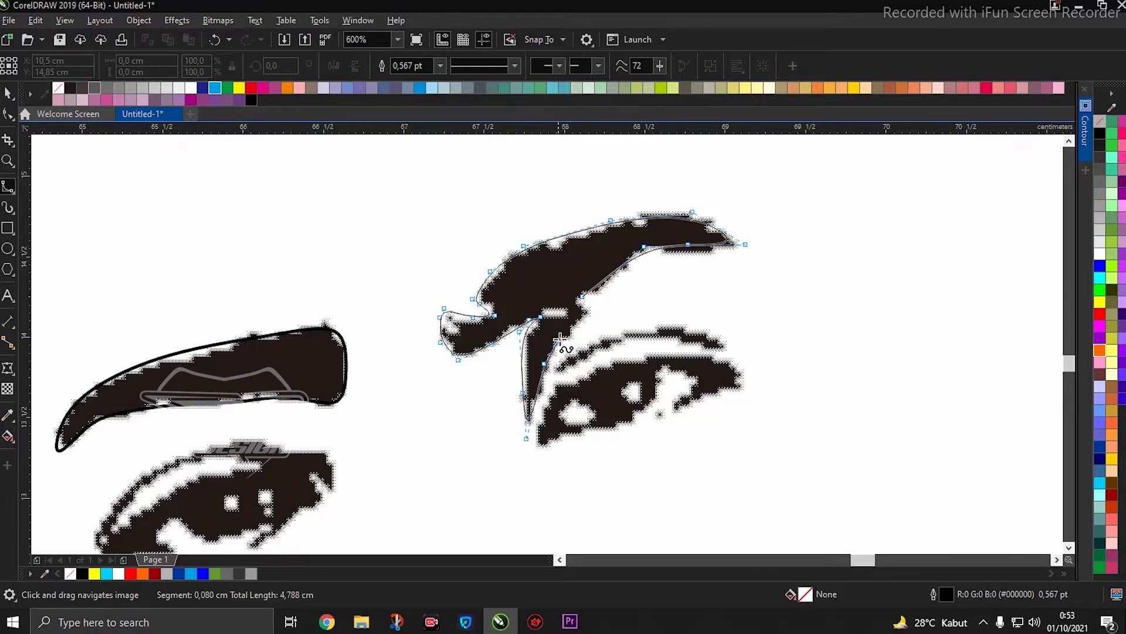
left_click(578, 301)
scroll(566, 376, "up", 2)
Step: Trace the right eye's upper eyelid line as a closed B-spline shape
left_click(551, 370)
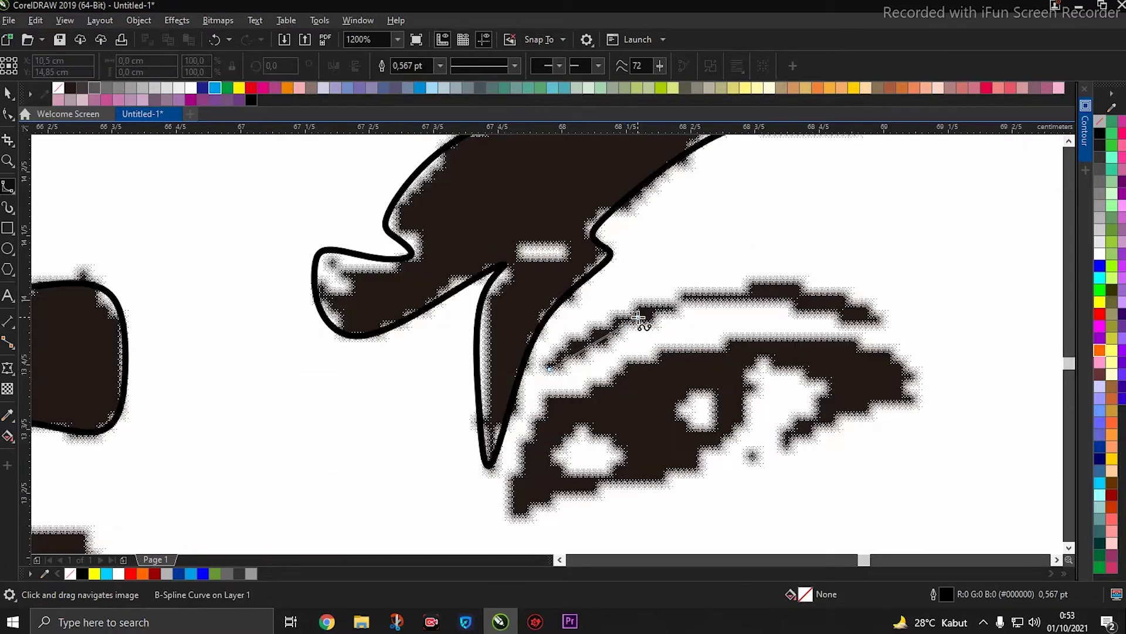
left_click(638, 317)
left_click(744, 291)
left_click(833, 311)
left_click(882, 322)
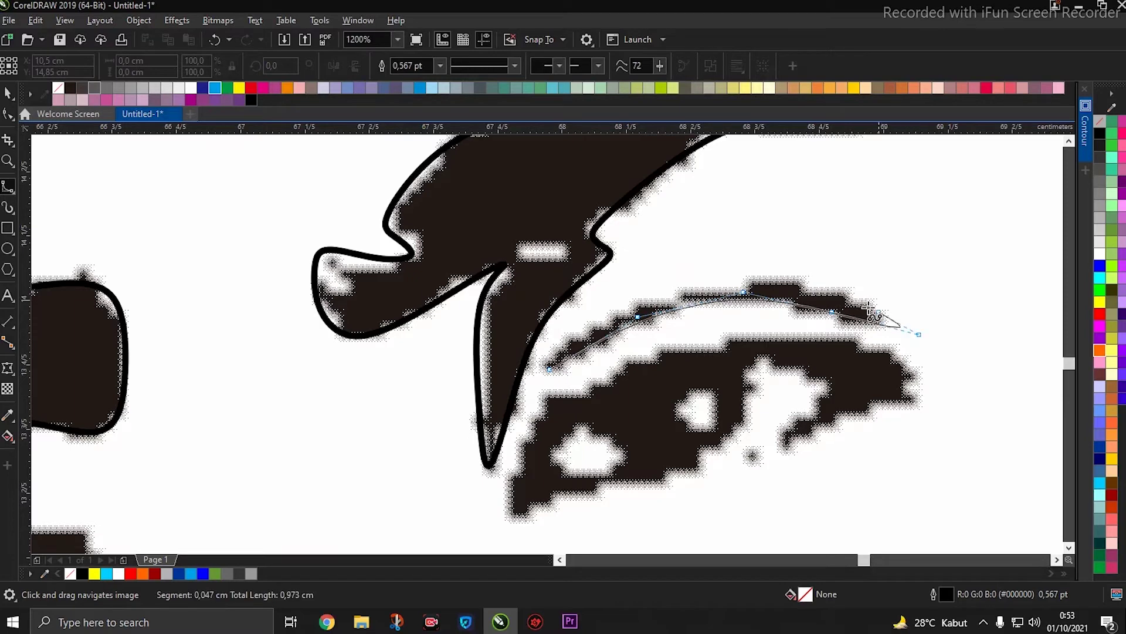
left_click(822, 284)
left_click(721, 276)
left_click(606, 319)
left_click(566, 336)
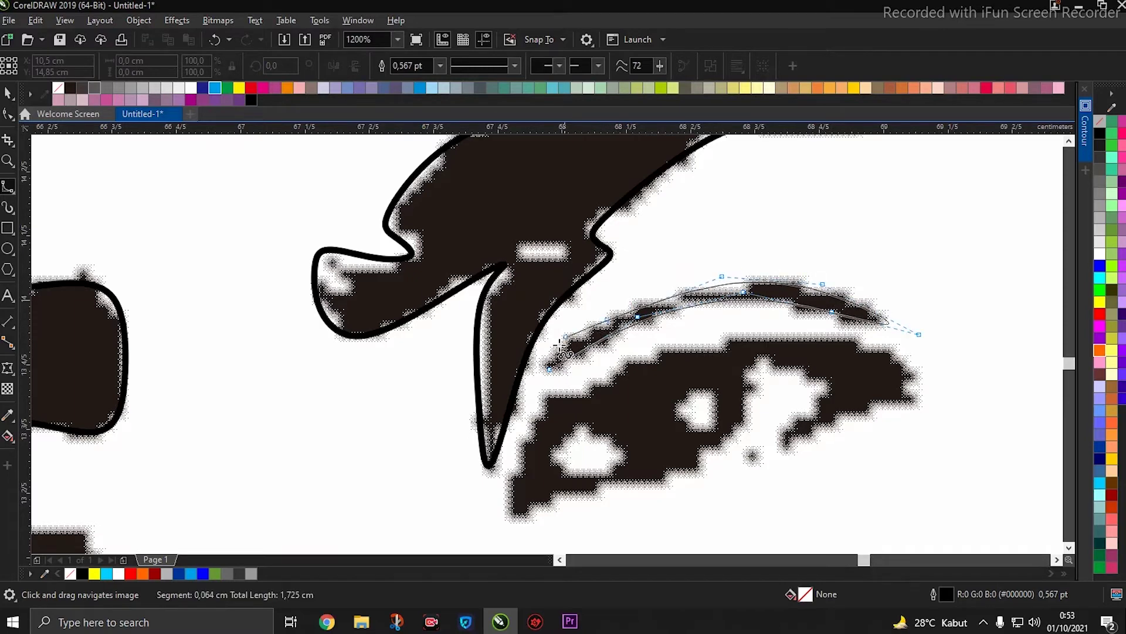
left_click(551, 369)
Step: Outline the whole right eye from its outer corner around the lower edge, closing the curve
scroll(578, 382, "down", 2)
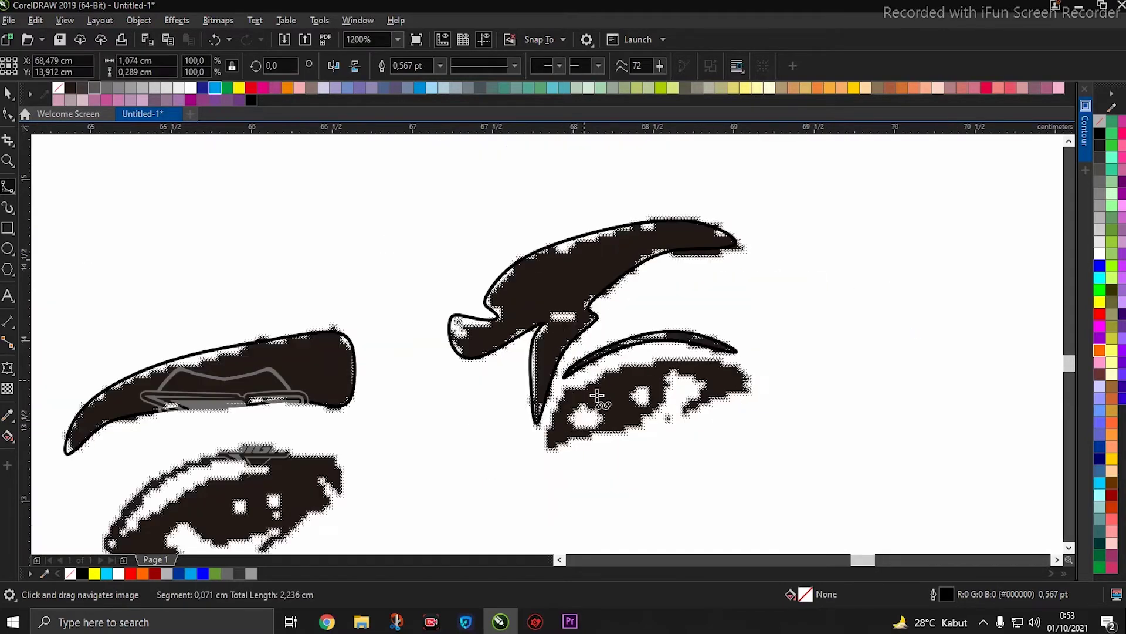
scroll(597, 397, "up", 2)
left_click_drag(788, 426, 642, 432)
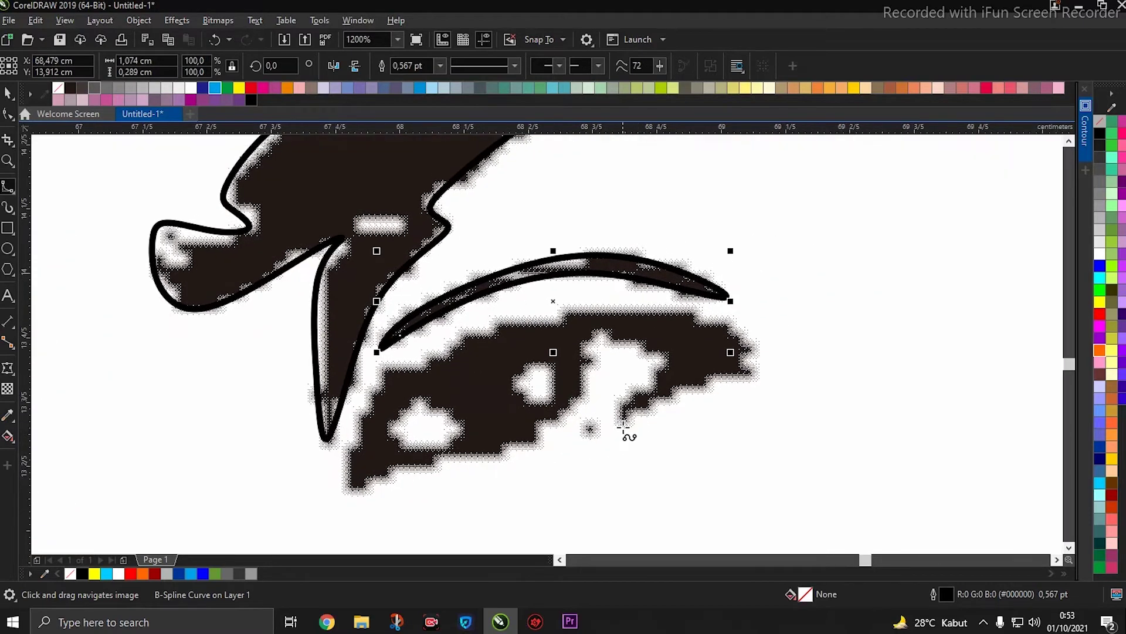
left_click(621, 426)
left_click(677, 384)
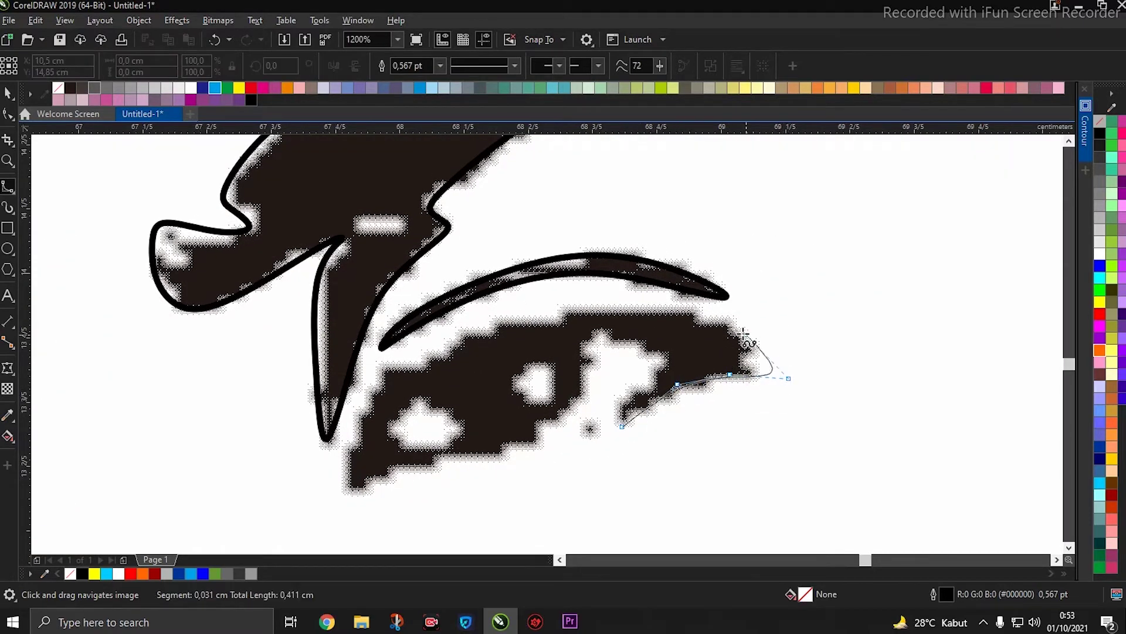
left_click(727, 316)
left_click(595, 291)
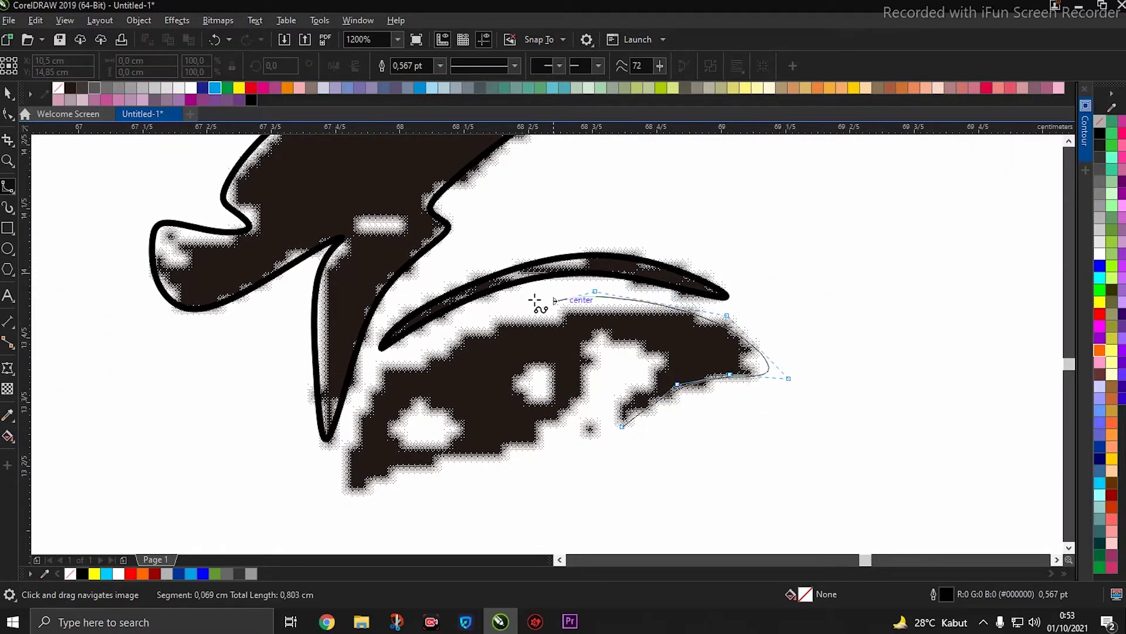
left_click(448, 333)
left_click(376, 378)
left_click(340, 465)
left_click(333, 501)
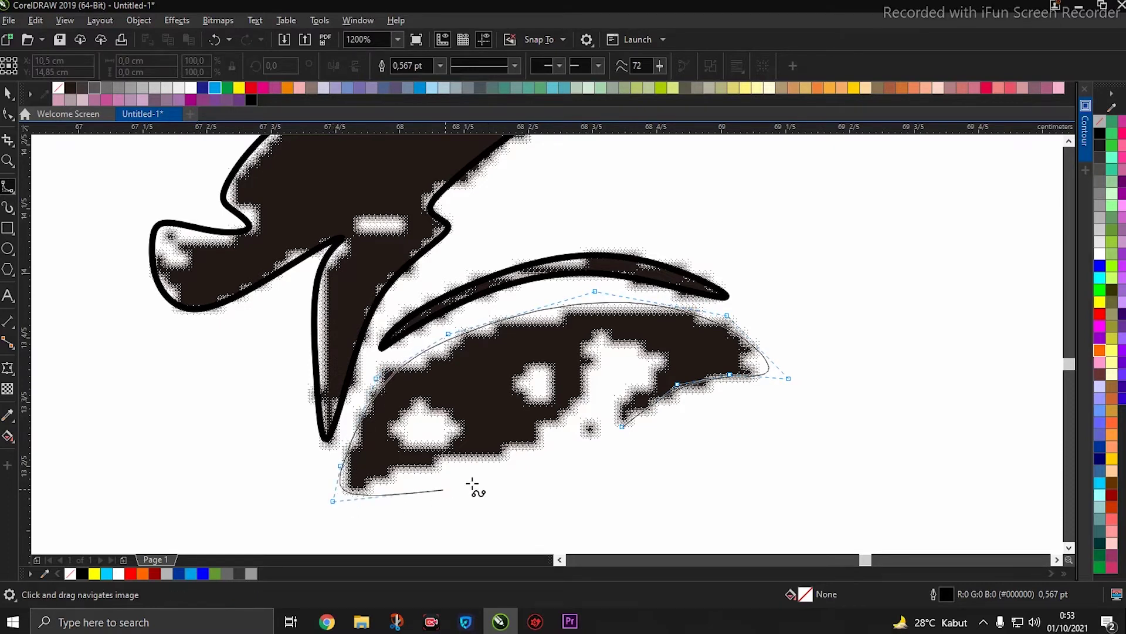
left_click(423, 471)
left_click(536, 444)
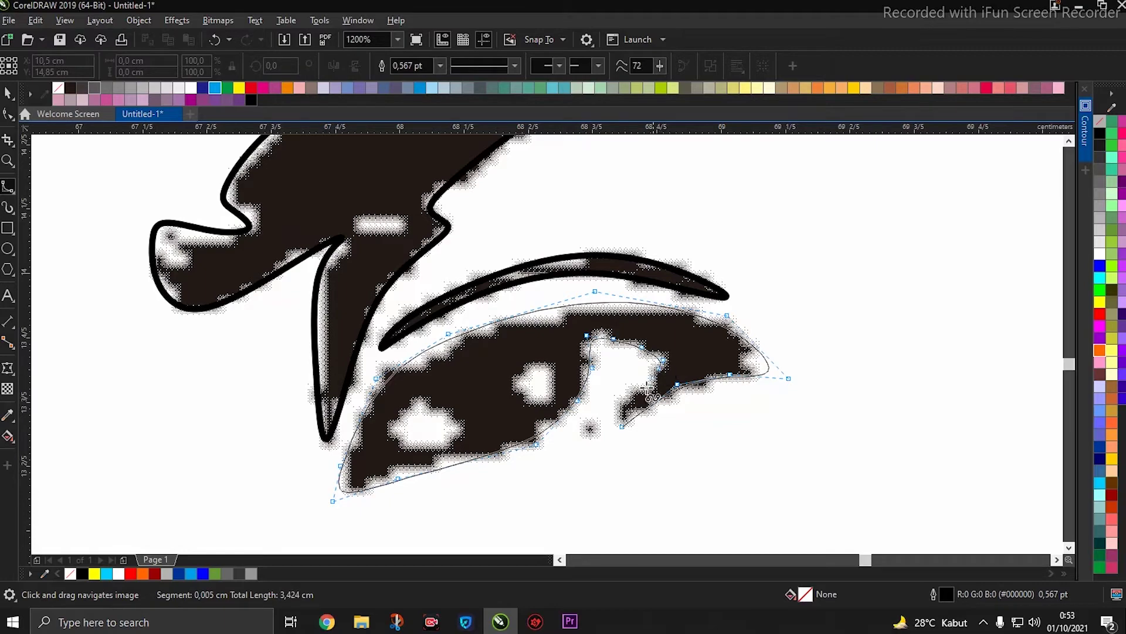
left_click(602, 431)
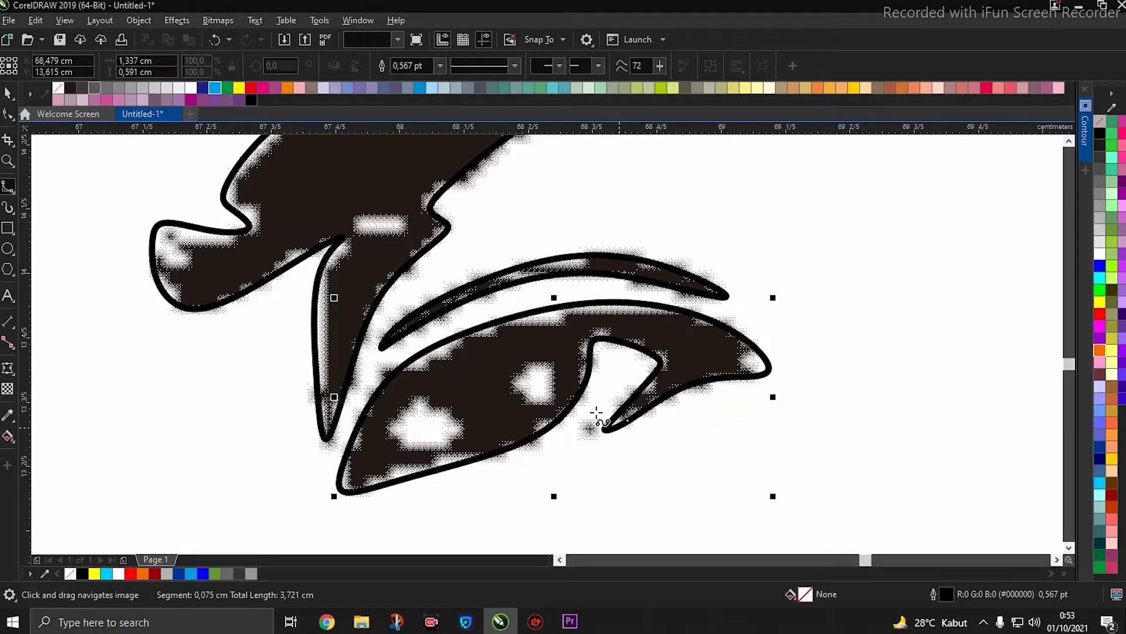
Step: Enclose the iris highlight in a small closed B-spline shape
scroll(558, 372, "up", 2)
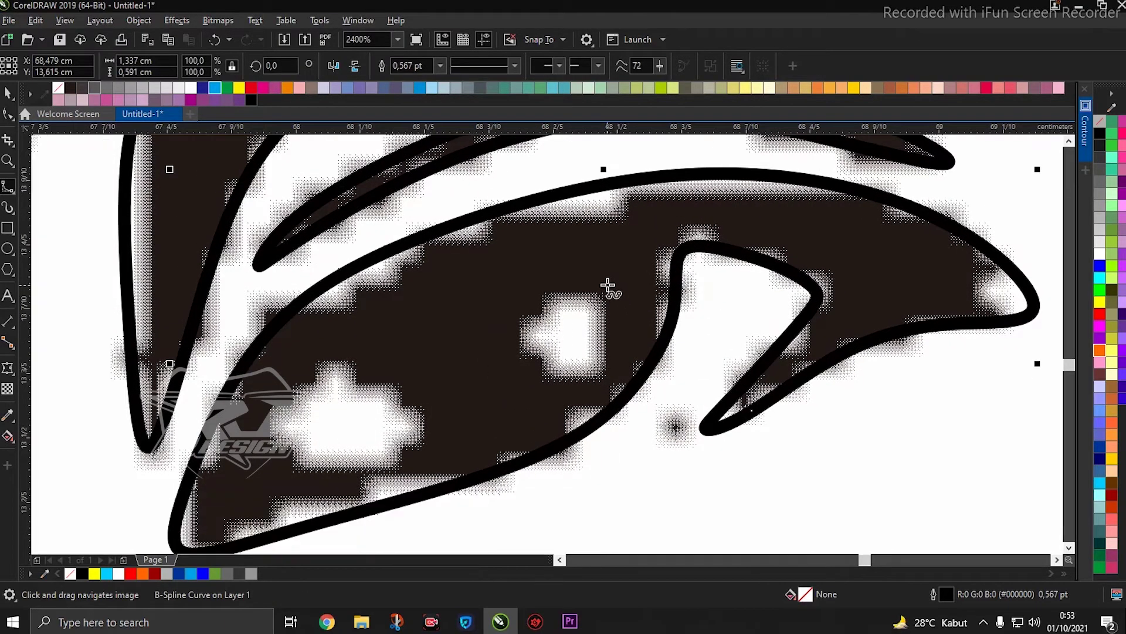
left_click(605, 279)
left_click(604, 340)
left_click(584, 374)
left_click(506, 318)
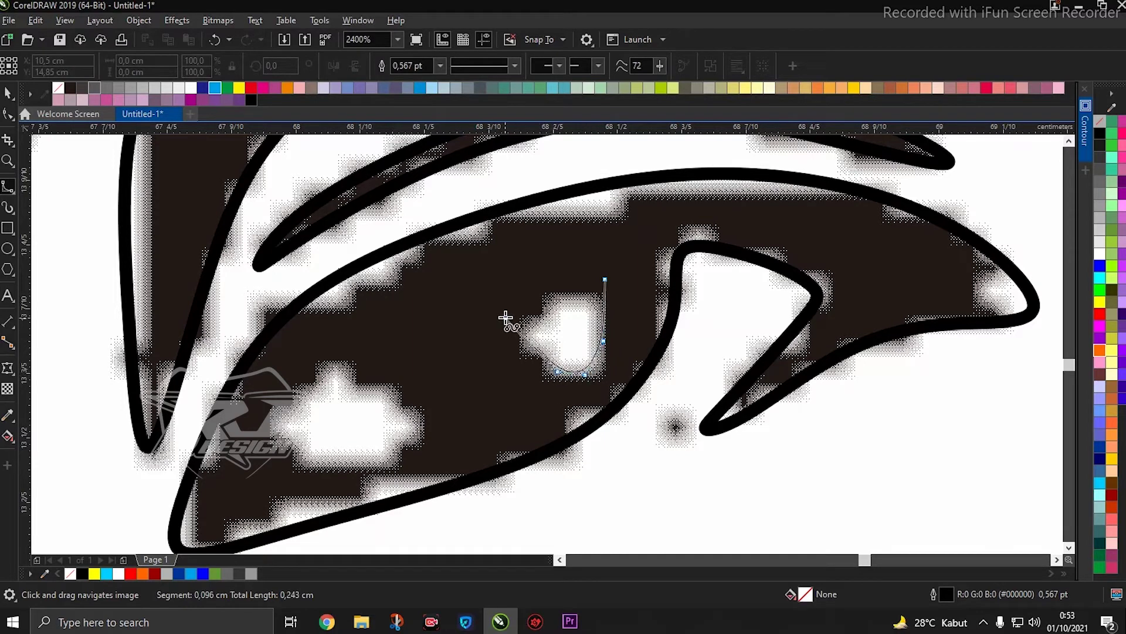
left_click(519, 281)
left_click(518, 281)
Step: Trace the second white highlight blob as a closed B-spline shape
scroll(414, 322, "down", 2)
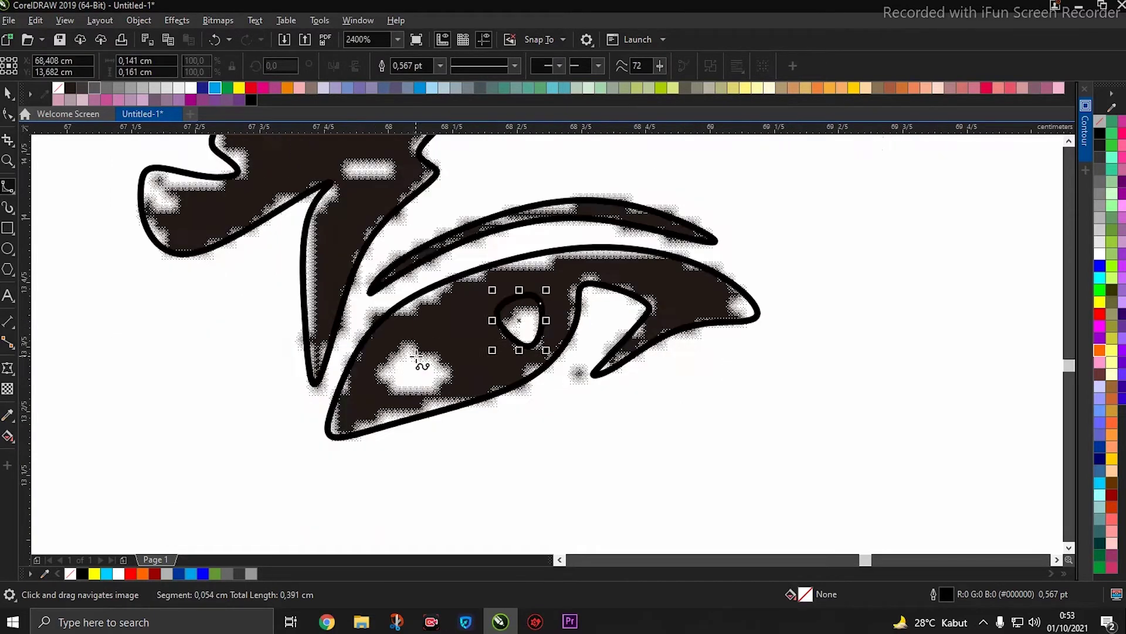
scroll(414, 322, "up", 2)
left_click(413, 322)
left_click(490, 382)
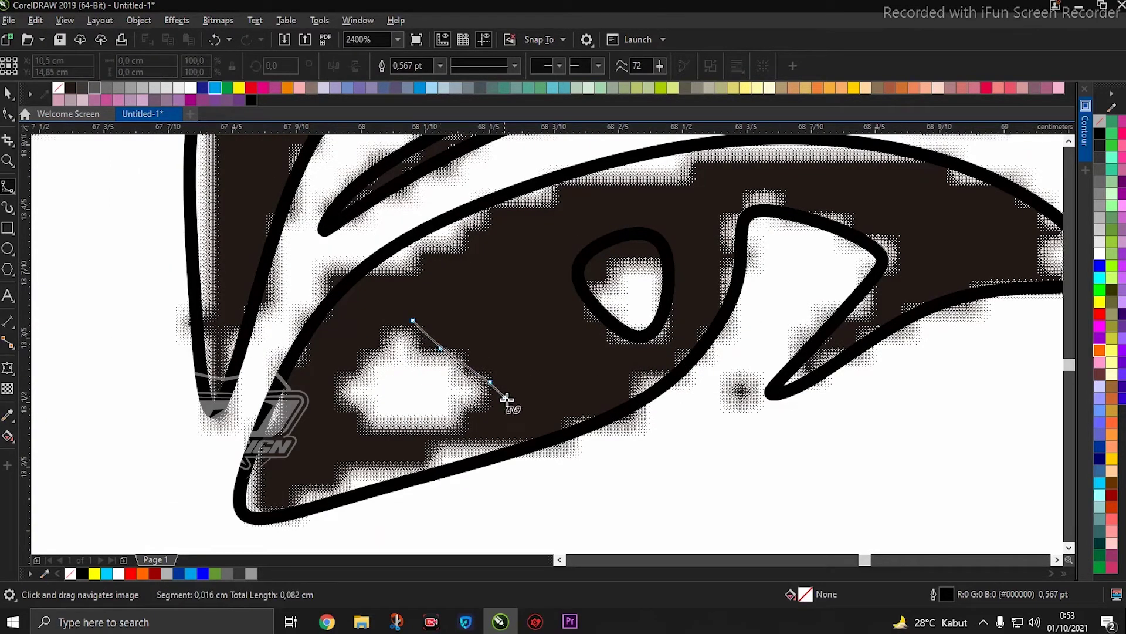
left_click(507, 403)
left_click(481, 425)
left_click(399, 439)
left_click(331, 417)
left_click(343, 376)
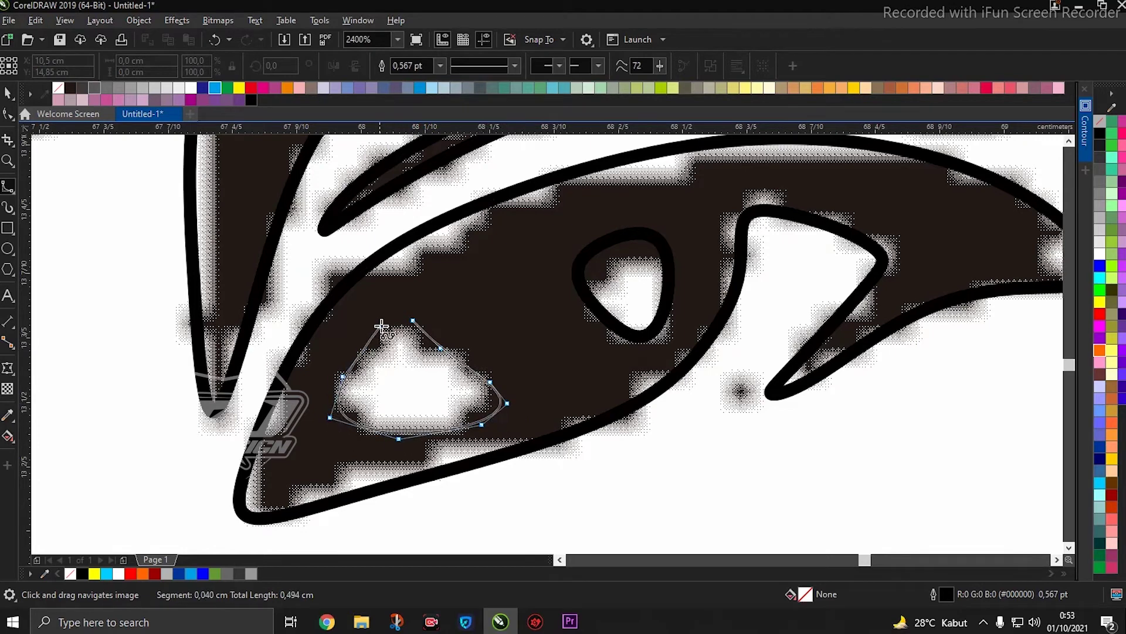
left_click(409, 315)
scroll(410, 319, "down", 1)
scroll(440, 334, "down", 2)
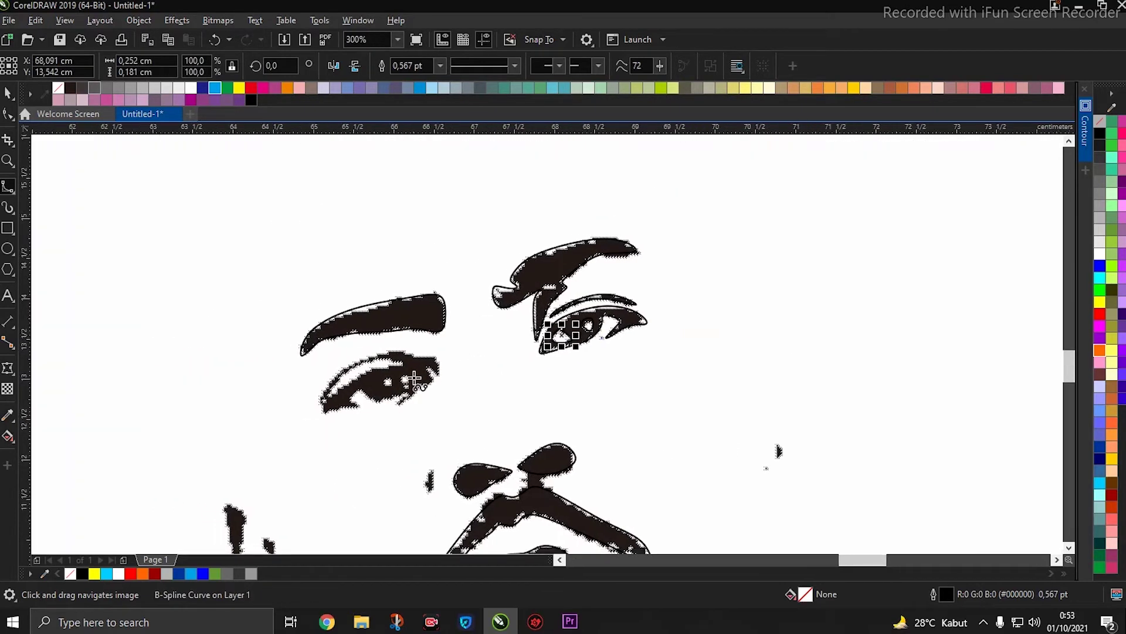
scroll(411, 380, "up", 1)
Step: Trace the left eye's upper edge and the inner edge of its white eyelid gap
scroll(410, 322, "up", 1)
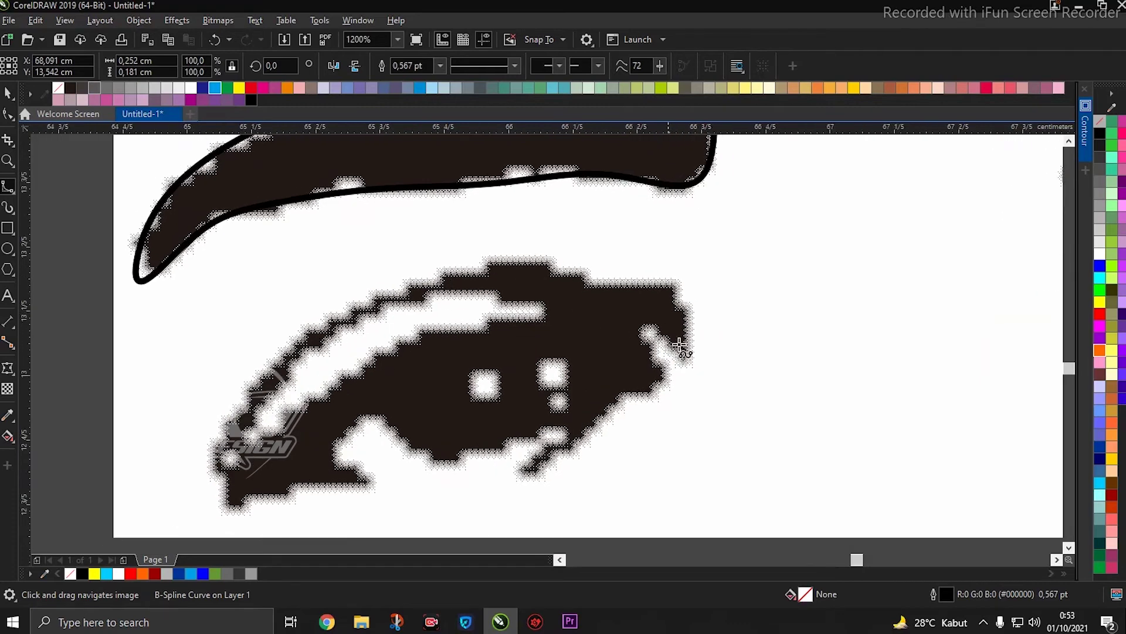
left_click(689, 364)
left_click(607, 284)
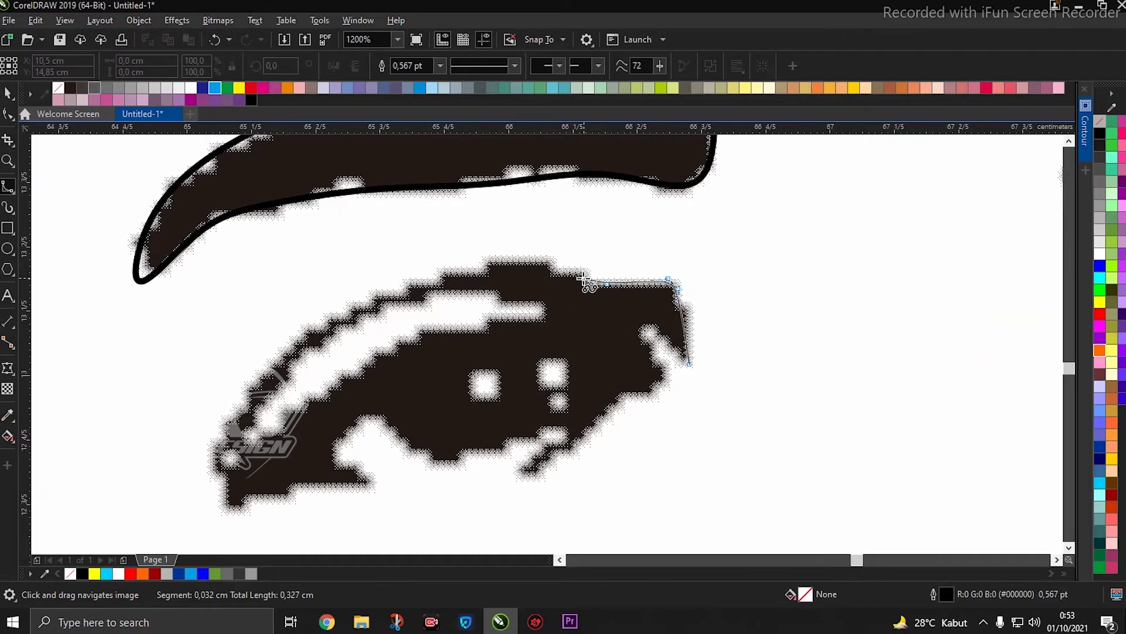
left_click(491, 257)
left_click(365, 290)
left_click(265, 358)
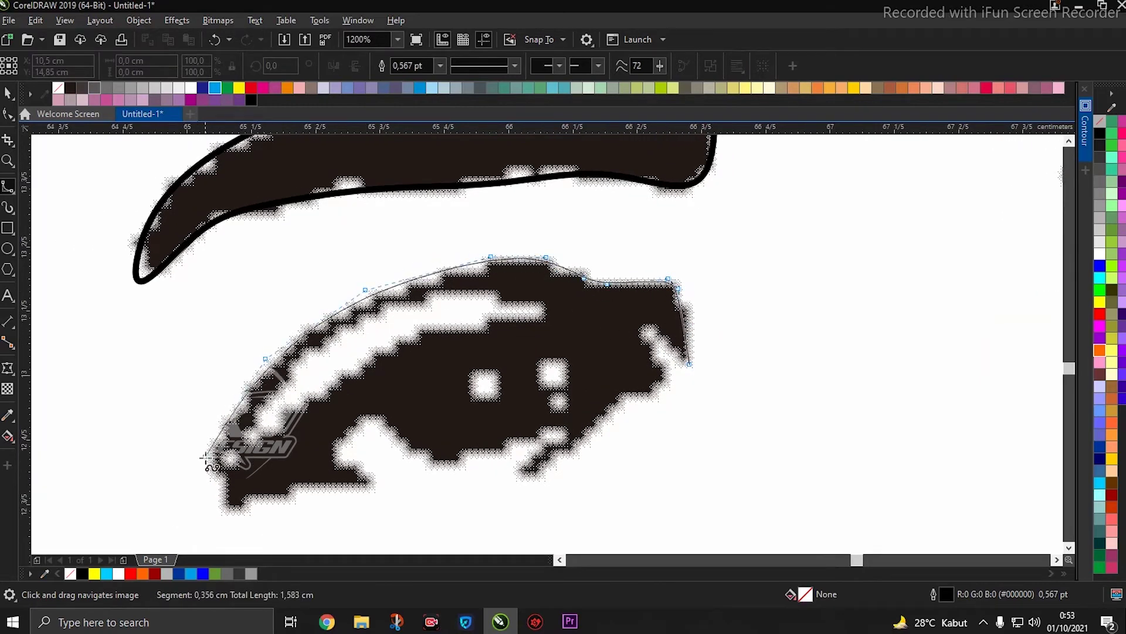
left_click(313, 344)
left_click(390, 301)
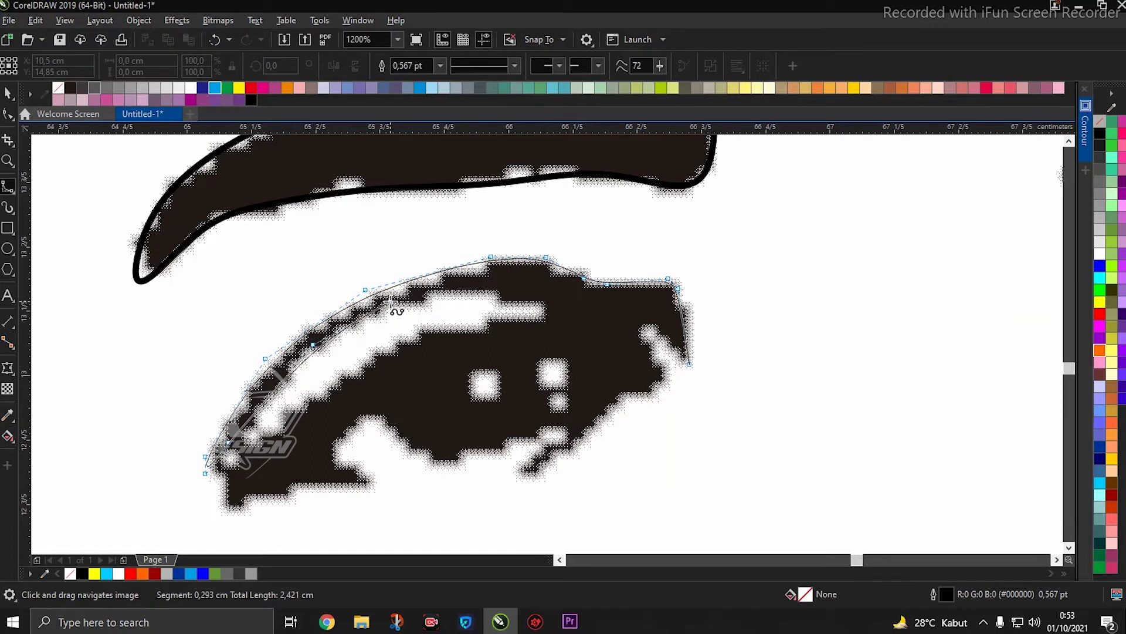
left_click(474, 286)
Step: Follow the gap's lower edge and the eye's bottom back to the corner, closing the outline
left_click(558, 314)
left_click(490, 312)
left_click(393, 337)
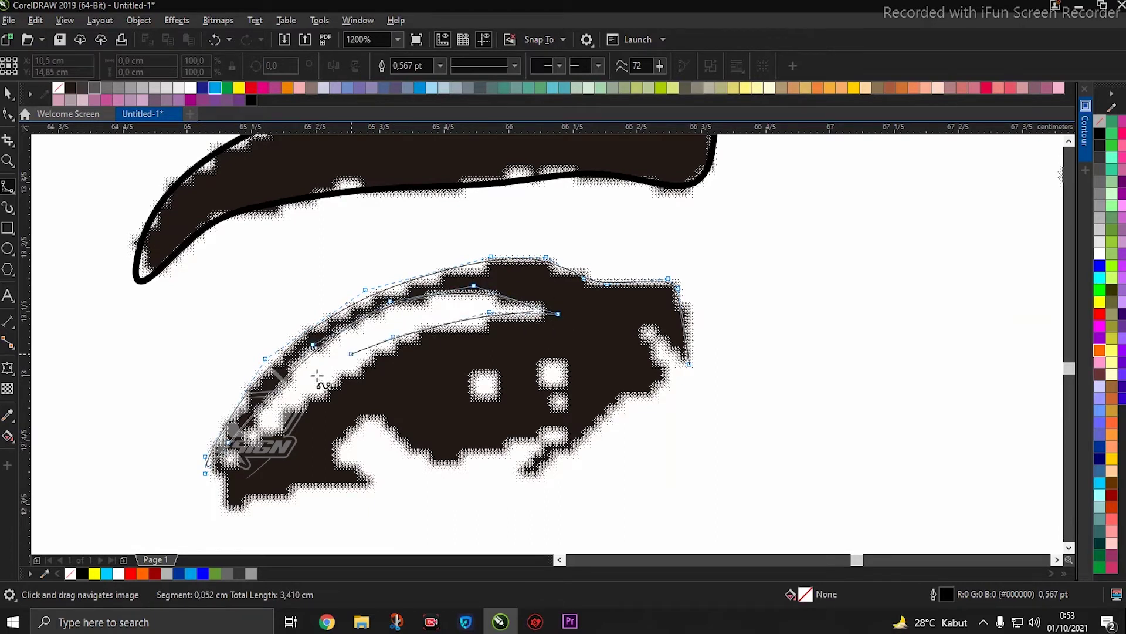
left_click(298, 391)
left_click(242, 457)
left_click(317, 488)
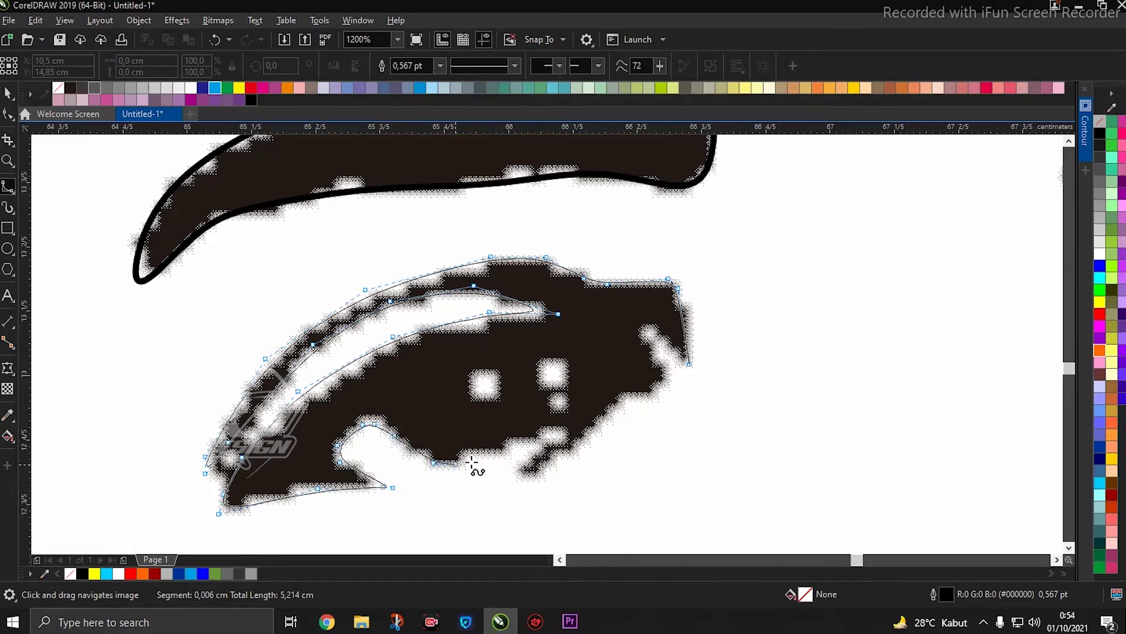
left_click(557, 418)
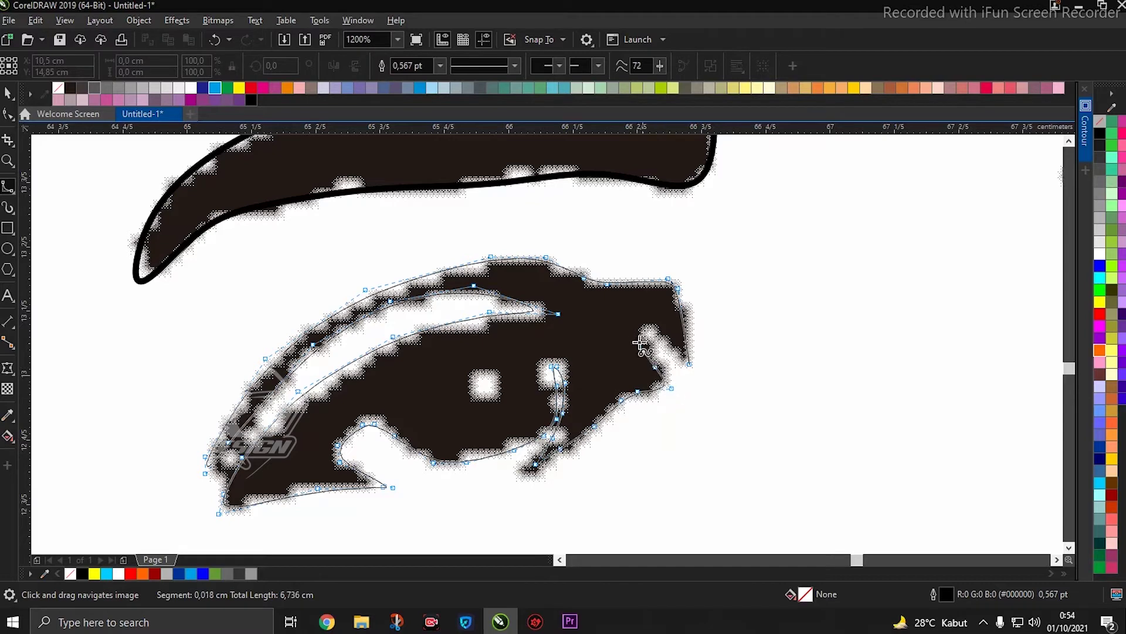
left_click(639, 338)
left_click(691, 368)
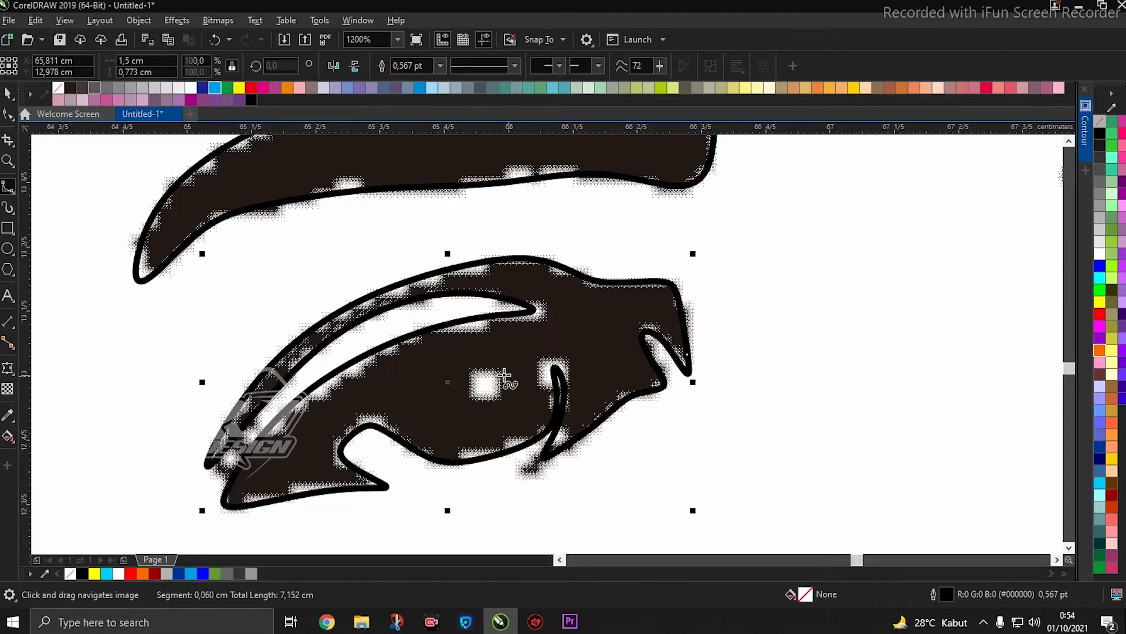
Step: Enclose the left eye's white highlight spot in a small closed shape
left_click(493, 373)
left_click(497, 401)
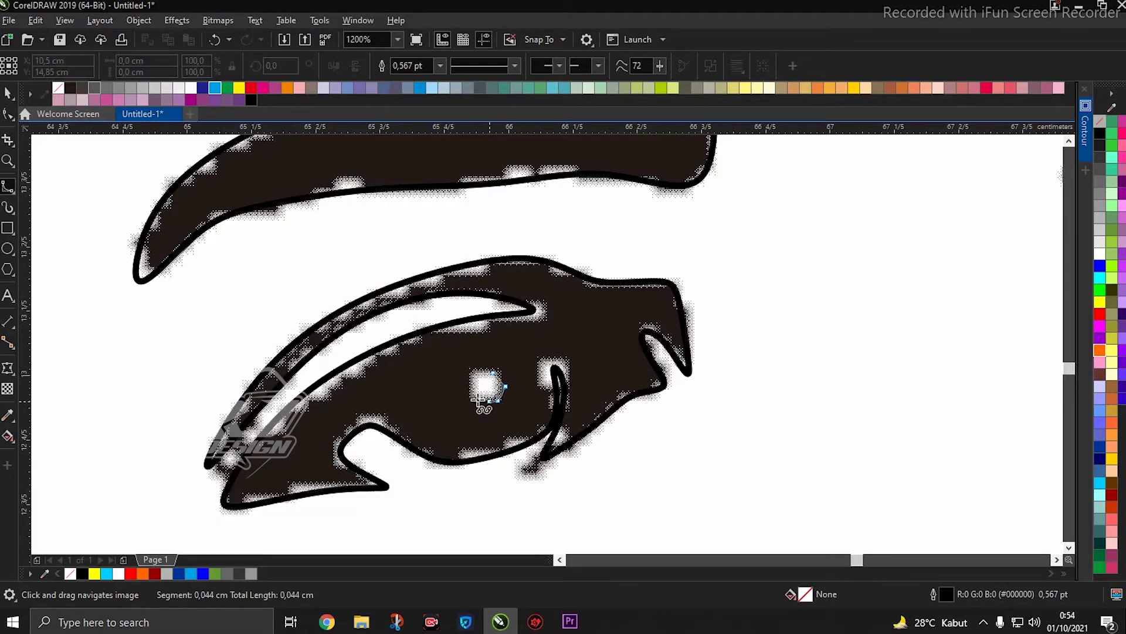
left_click(494, 371)
Step: Trace the neck opening: down the left neck edge, around the bottom, up to the right shoulder
scroll(498, 376, "down", 3)
scroll(551, 446, "up", 1)
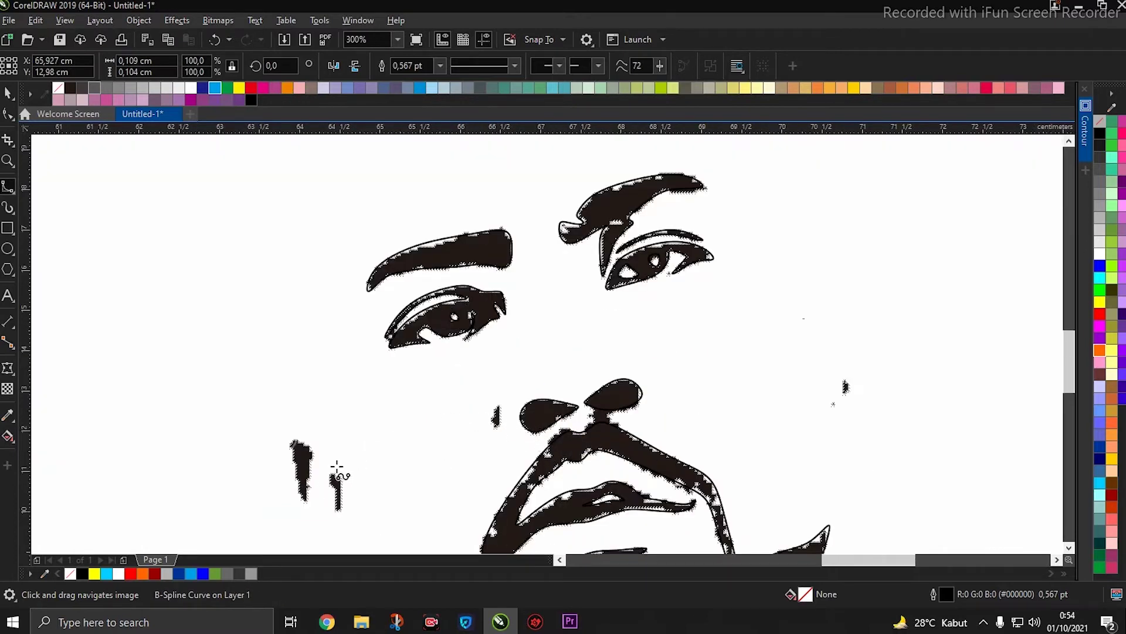
scroll(328, 469, "down", 3)
scroll(463, 340, "up", 1)
scroll(441, 434, "down", 2)
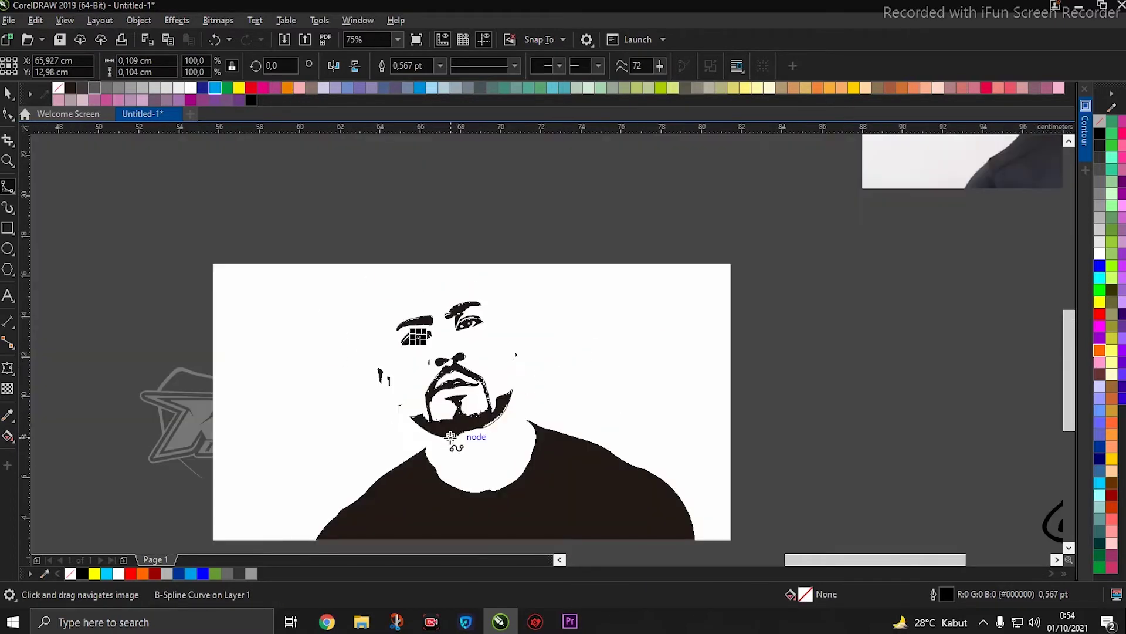
scroll(455, 457, "up", 2)
scroll(448, 481, "up", 1)
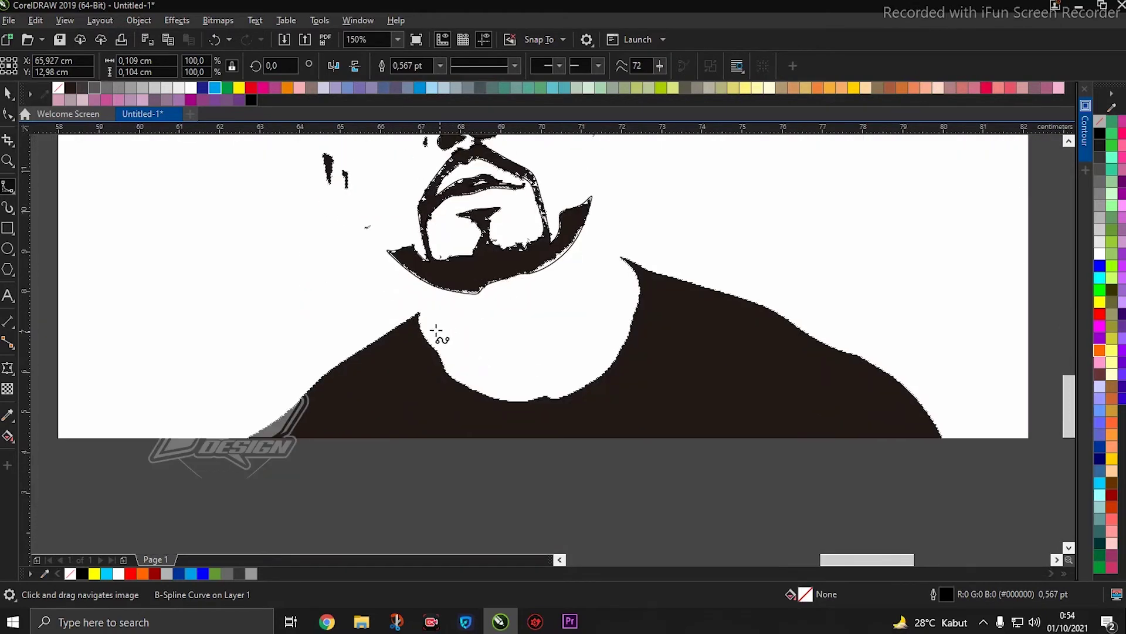
scroll(417, 308, "up", 1)
left_click(412, 292)
left_click(403, 322)
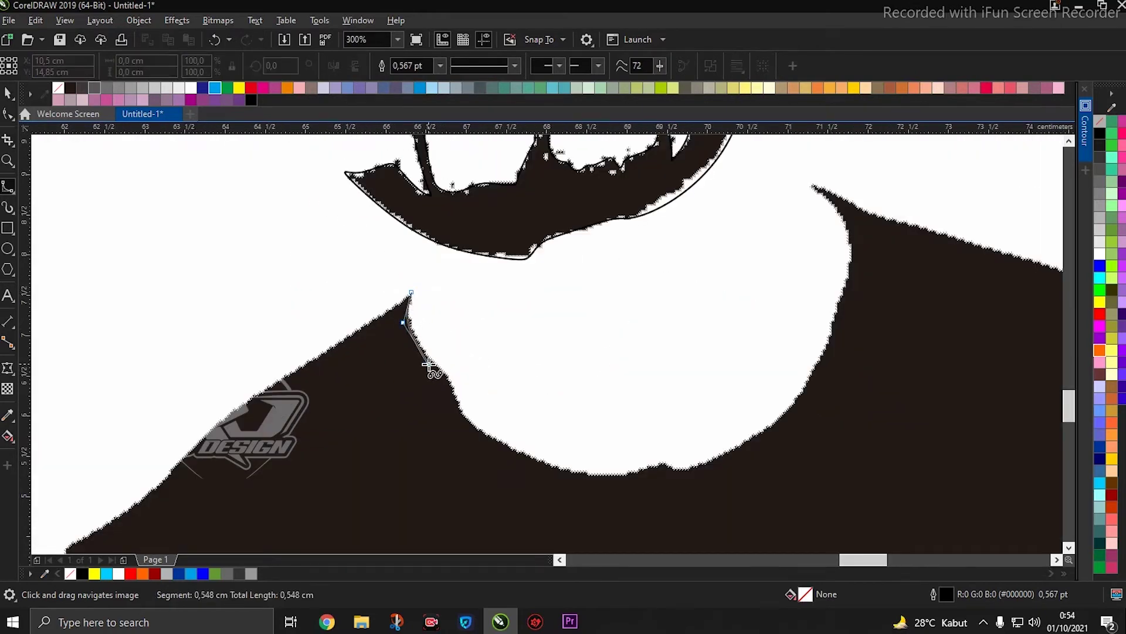
left_click(432, 364)
left_click(459, 407)
left_click(488, 437)
left_click(565, 467)
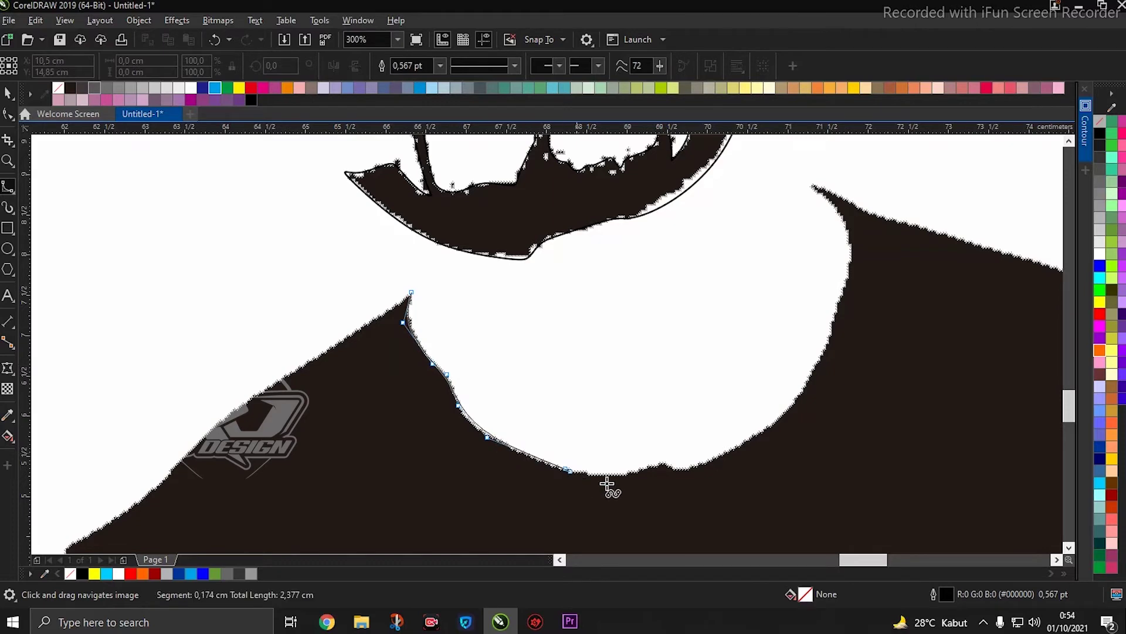
left_click(665, 476)
left_click(753, 442)
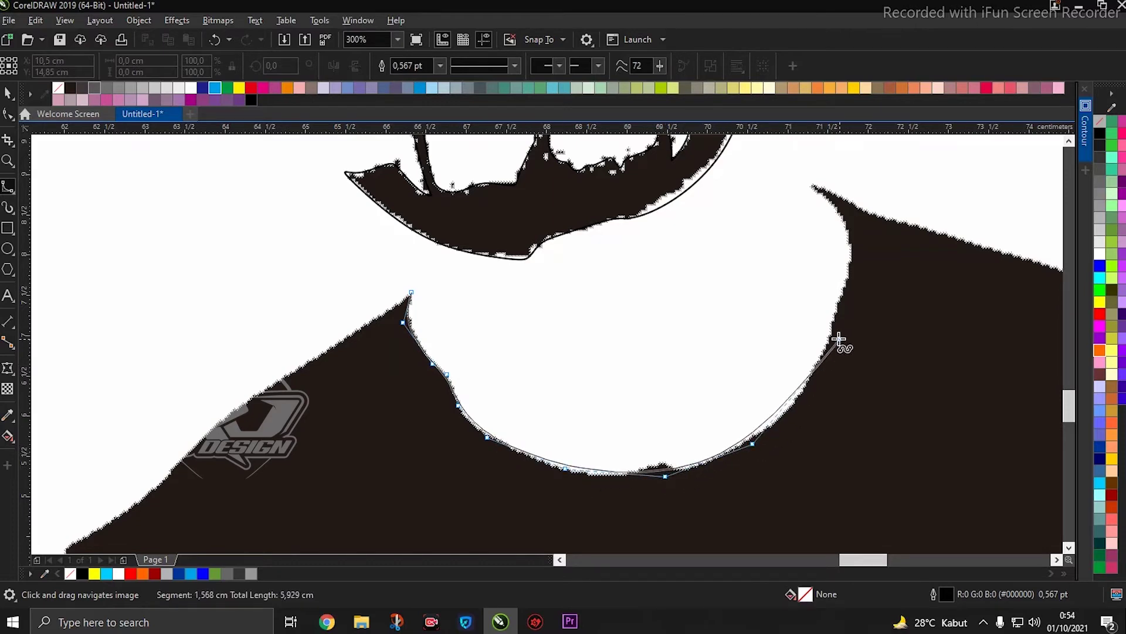
left_click(823, 357)
left_click(702, 338)
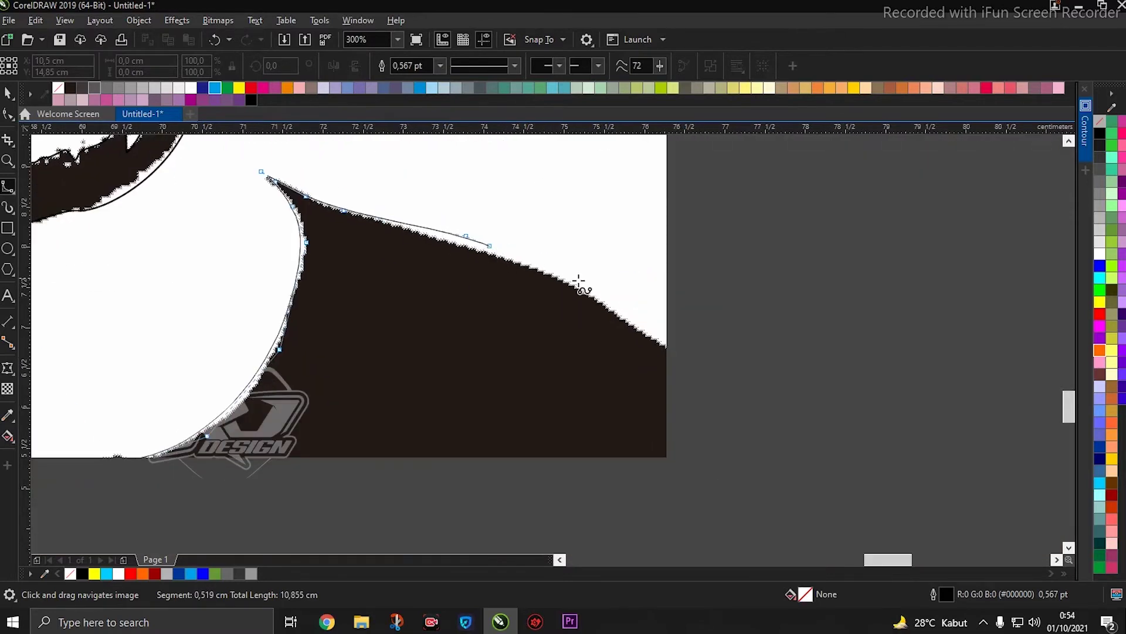
Step: Extend the B-spline outline down the right shoulder's outer edge
left_click(588, 290)
left_click(632, 328)
left_click(677, 355)
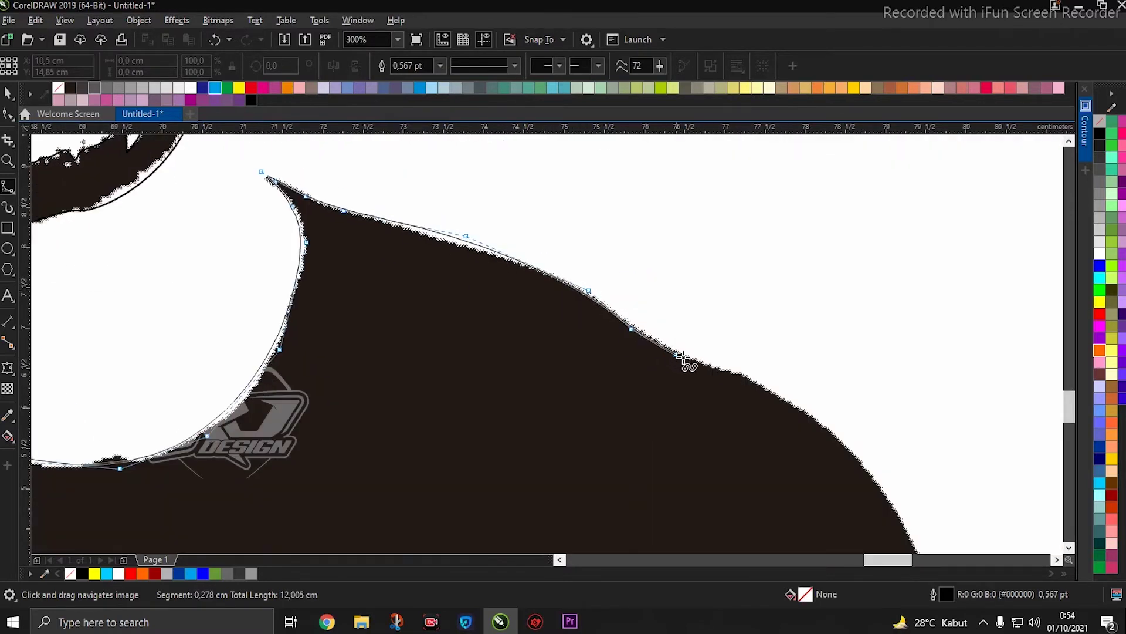
left_click(735, 370)
left_click(792, 399)
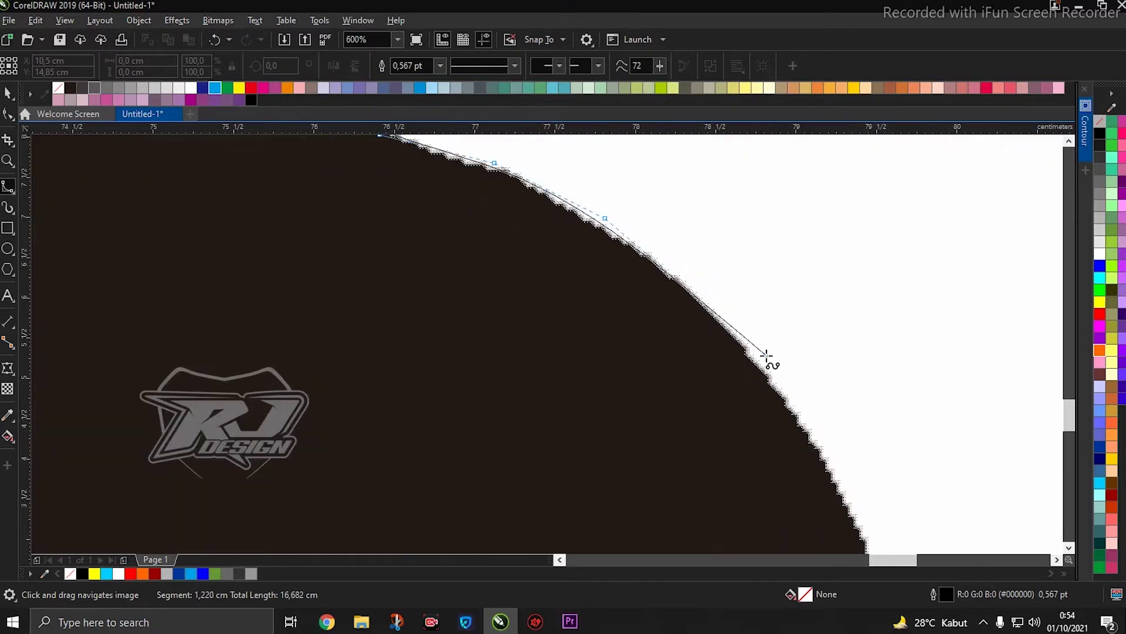
left_click(777, 372)
scroll(819, 451, "up", 2)
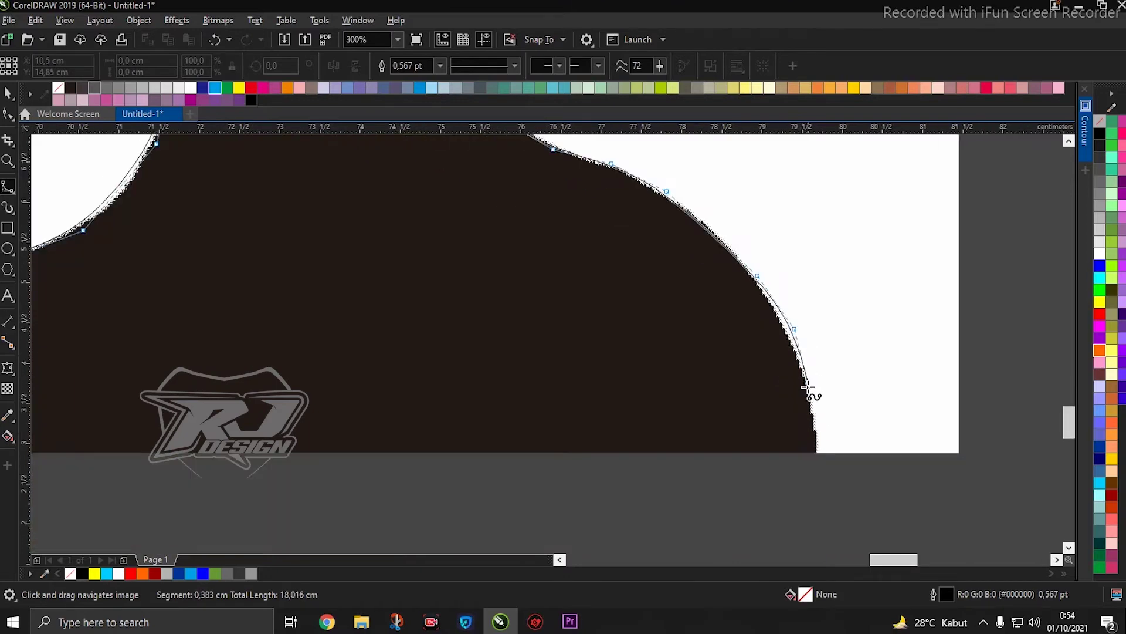
left_click(824, 433)
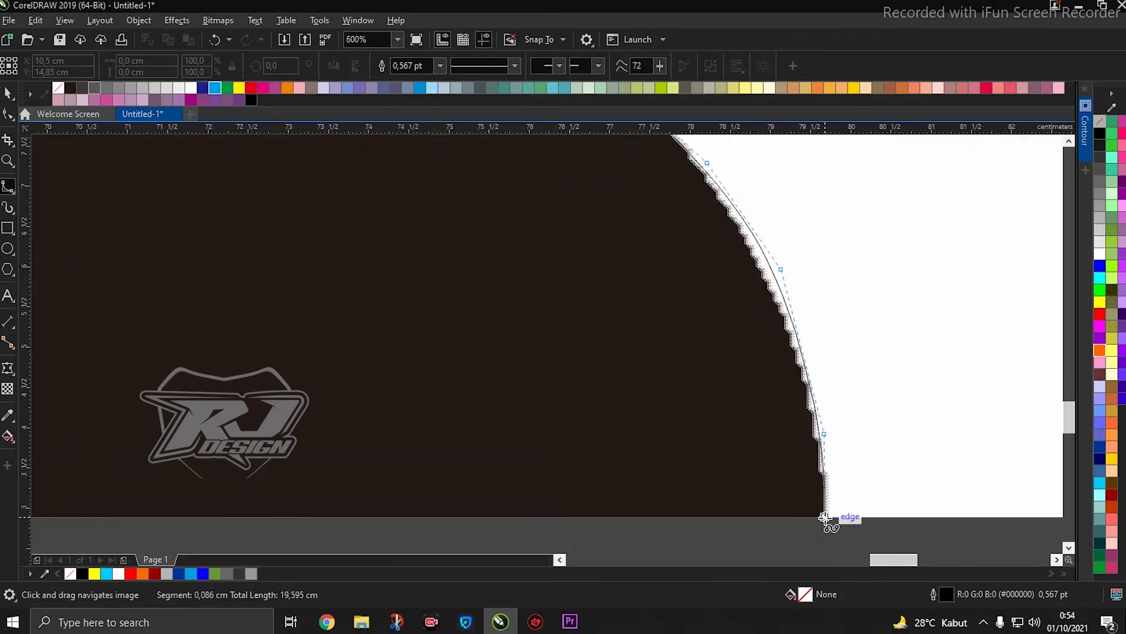
scroll(825, 519, "down", 5)
scroll(352, 469, "up", 1)
scroll(373, 453, "up", 1)
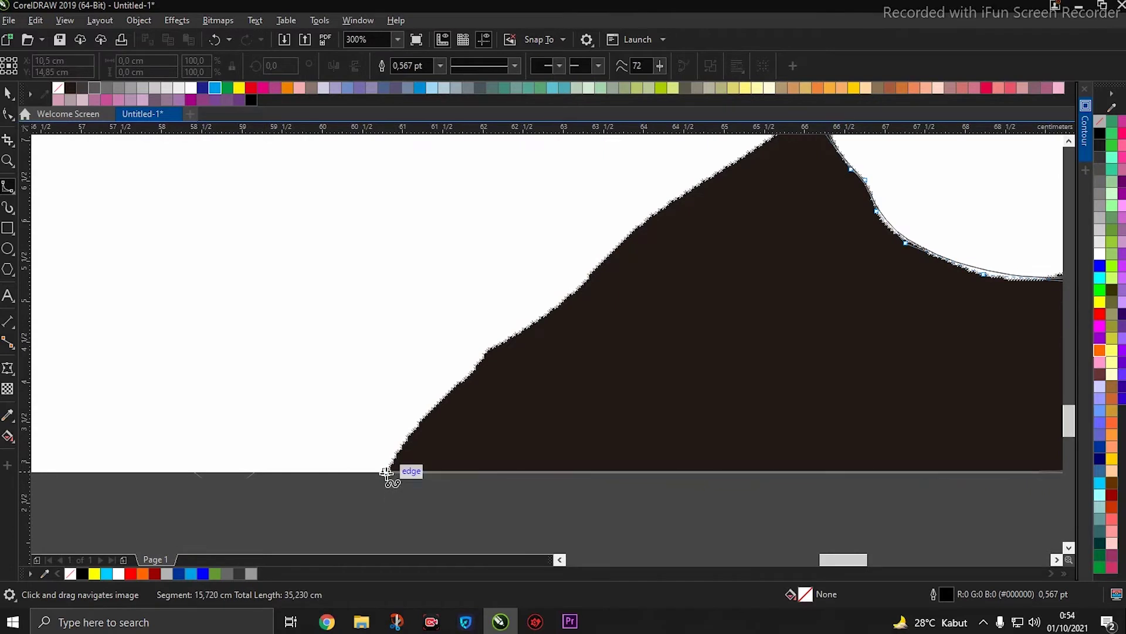
Step: Run the outline across the bottom and up the left shoulder, closing it at the start point
left_click(386, 471)
left_click(428, 411)
left_click(481, 364)
left_click(491, 340)
left_click(557, 309)
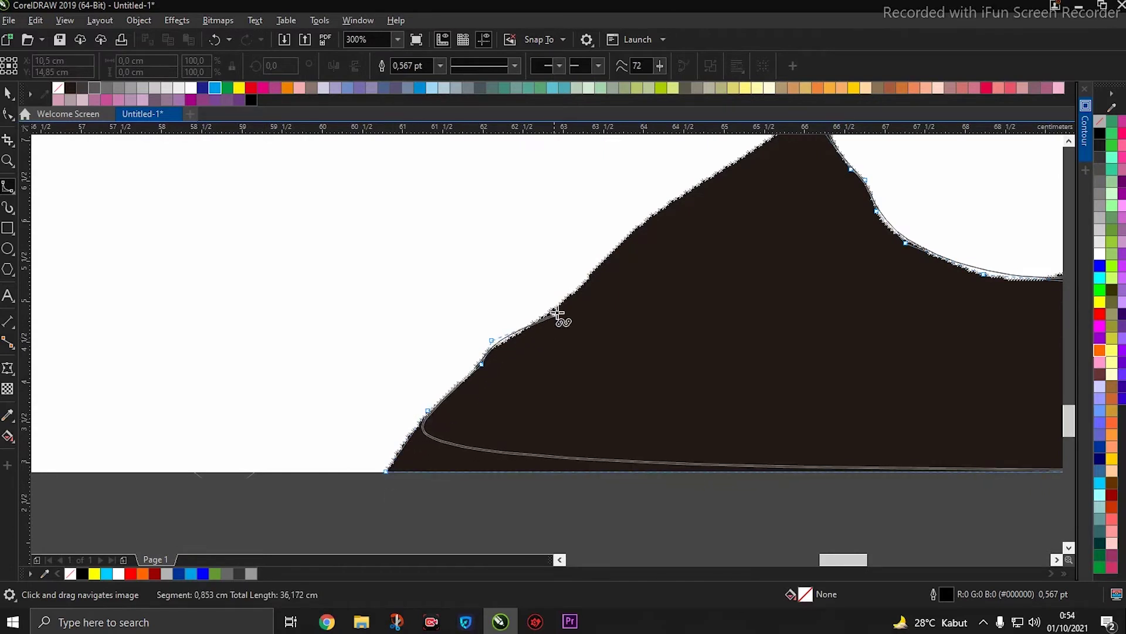
left_click(584, 277)
left_click(636, 220)
scroll(495, 385, "down", 1)
scroll(510, 380, "up", 2)
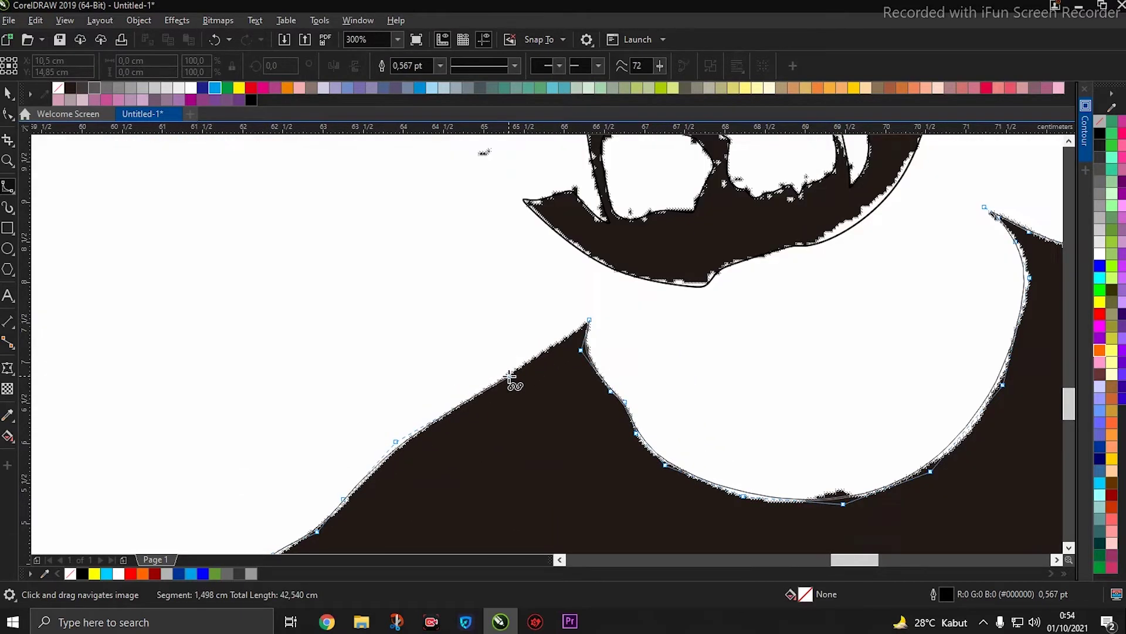
left_click(510, 380)
scroll(578, 332, "up", 1)
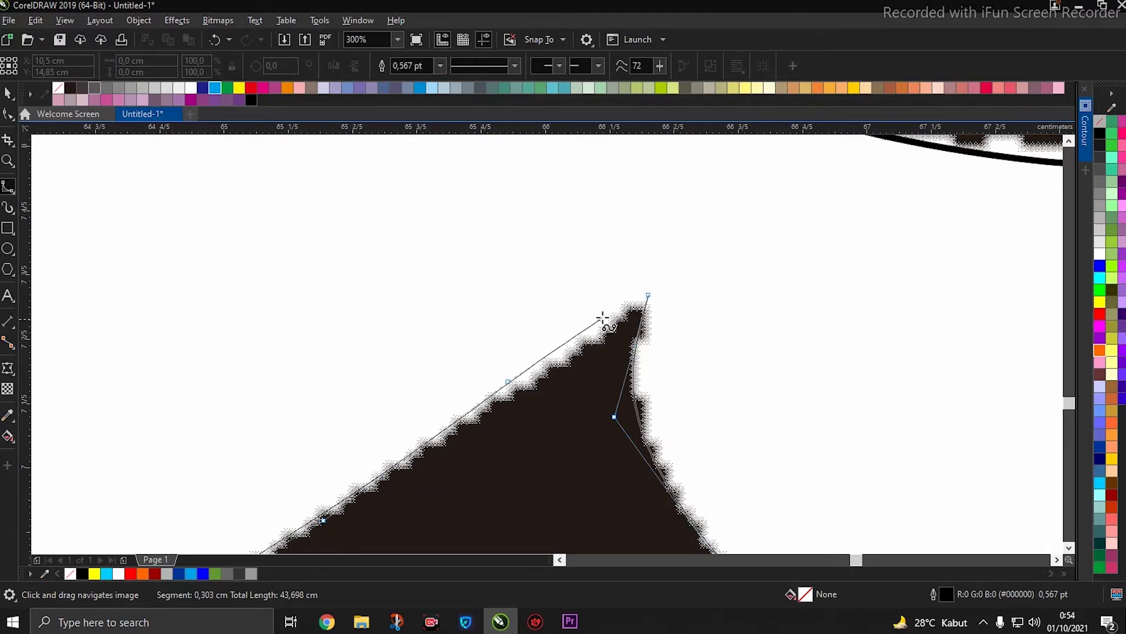
left_click(647, 294)
scroll(628, 347, "down", 2)
scroll(628, 347, "down", 2)
Step: Finish the shirt outline curve and switch to node editing with the Shape tool (F10)
key("space")
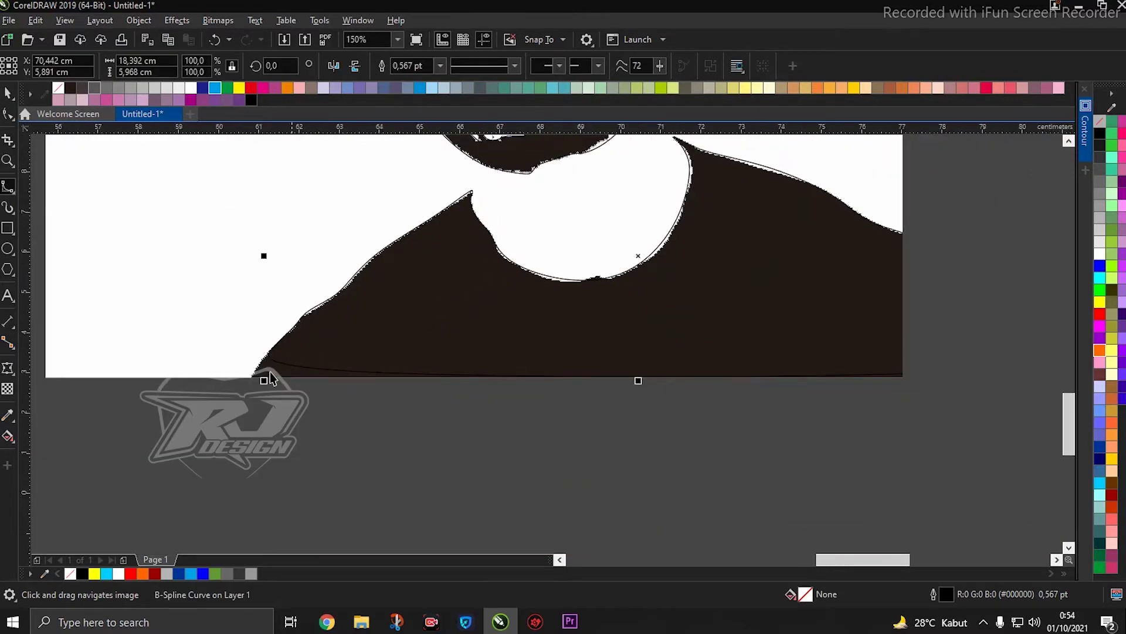
scroll(195, 394, "up", 3)
scroll(195, 394, "up", 1)
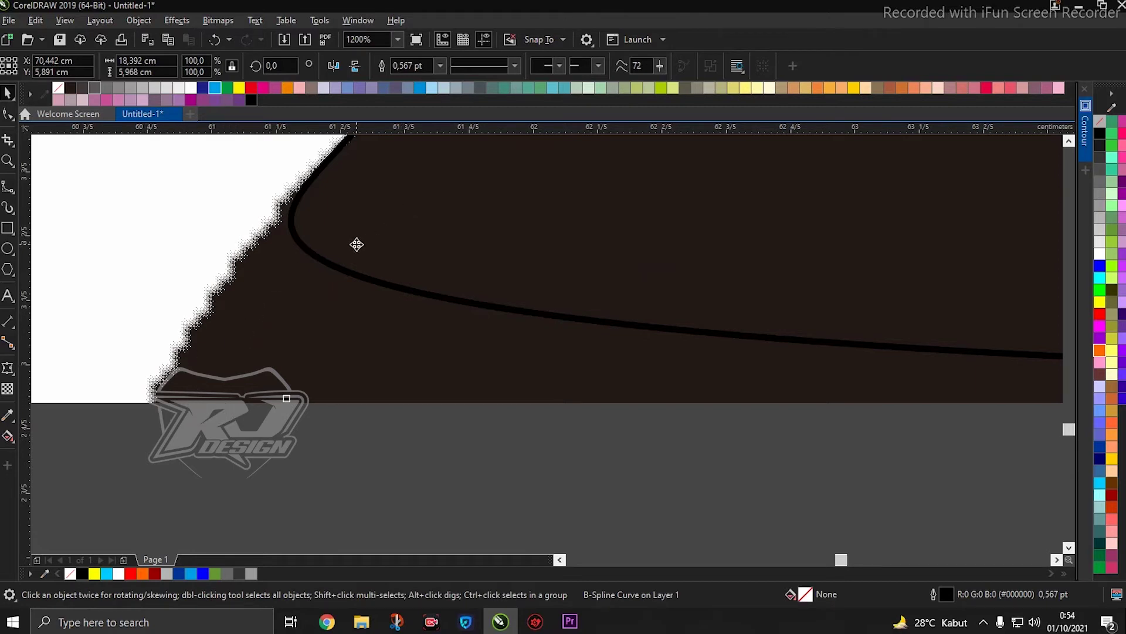
key("F10")
scroll(146, 424, "up", 1)
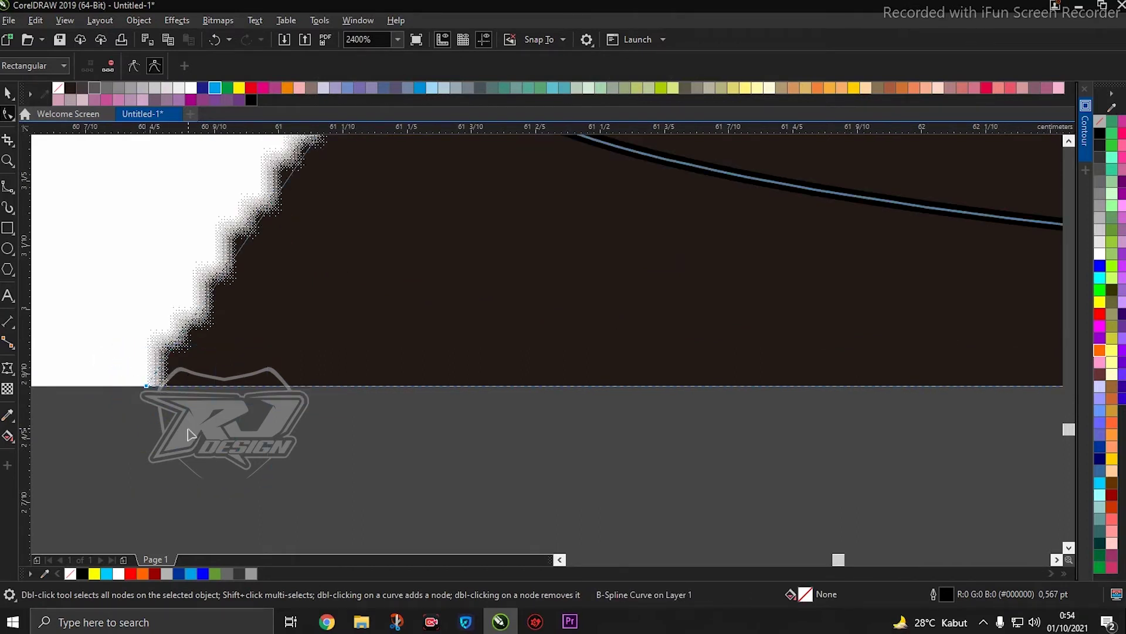
Step: Straighten the shirt outline's bottom-left nodes so the edge meets the image bottom, then return to the Pick tool
left_click(165, 389)
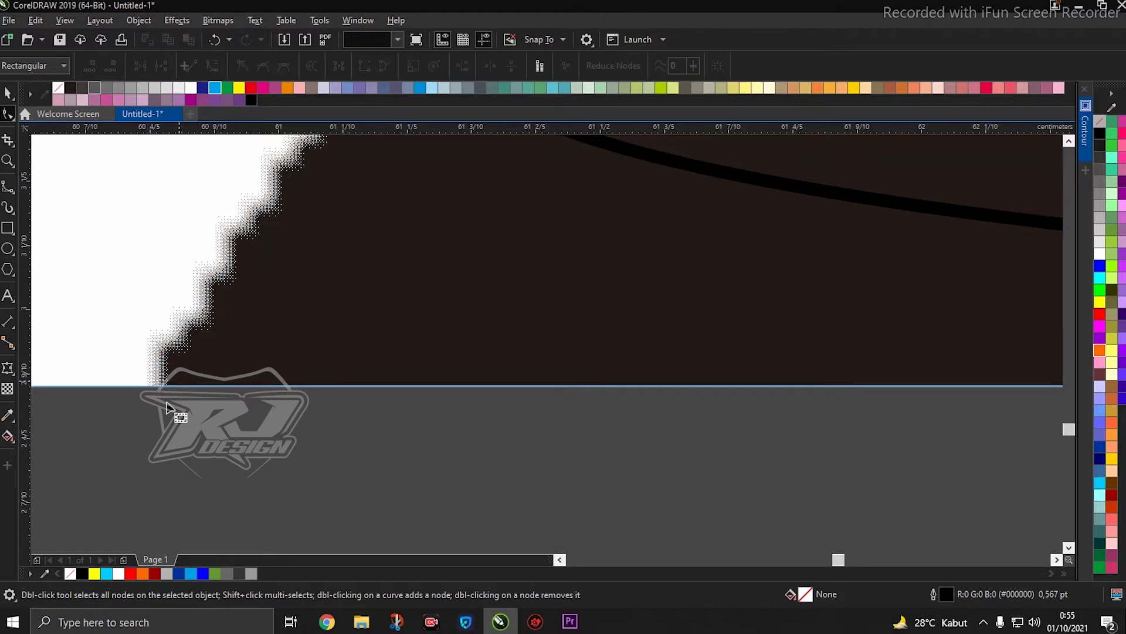
left_click(611, 197)
left_click(157, 392)
left_click_drag(133, 371, 145, 377)
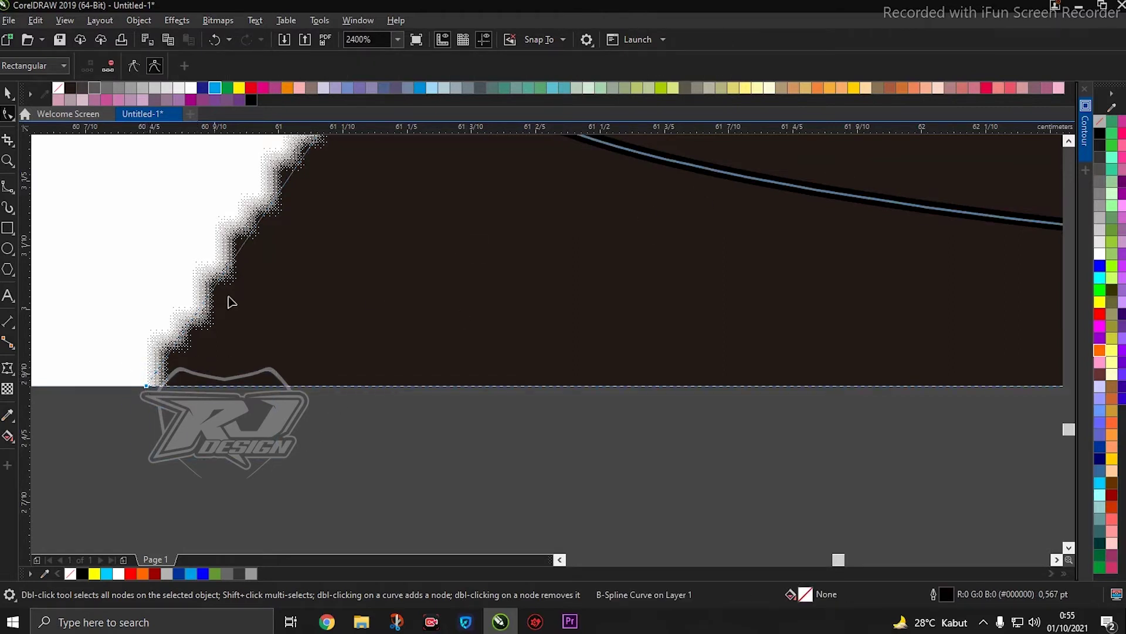
left_click(135, 65)
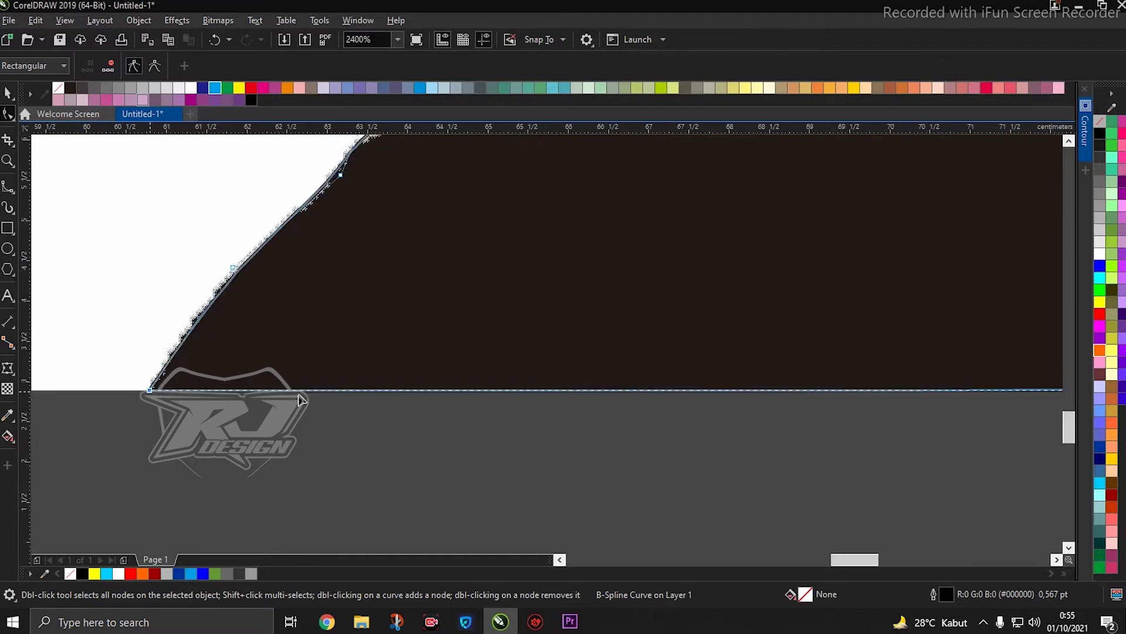
scroll(301, 398, "down", 4)
scroll(430, 403, "right", 5)
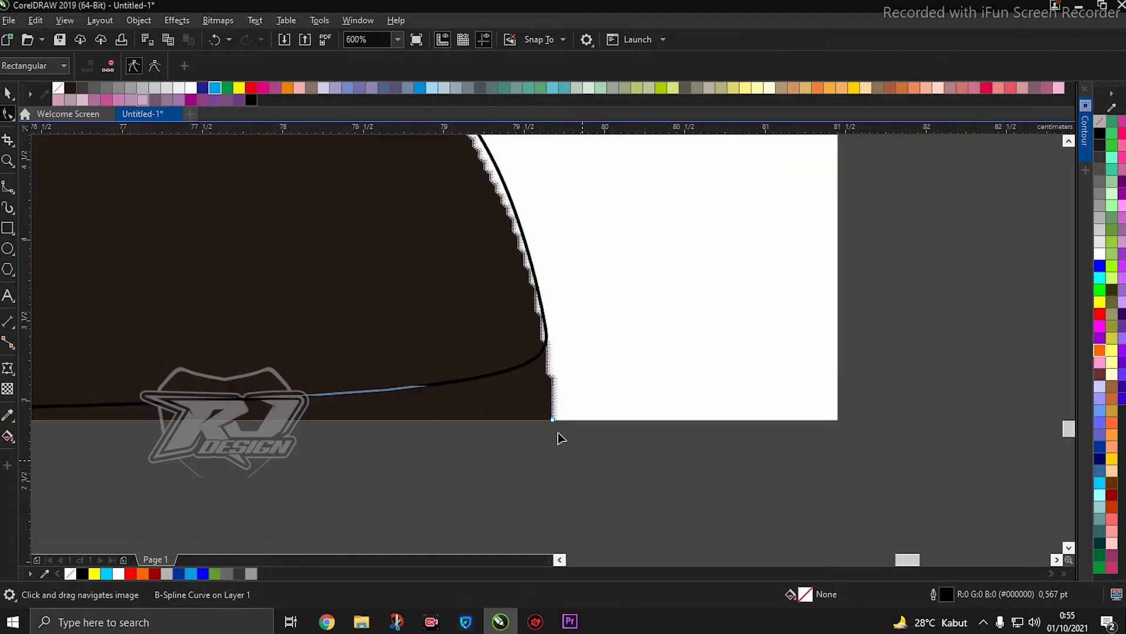
scroll(535, 452, "down", 4)
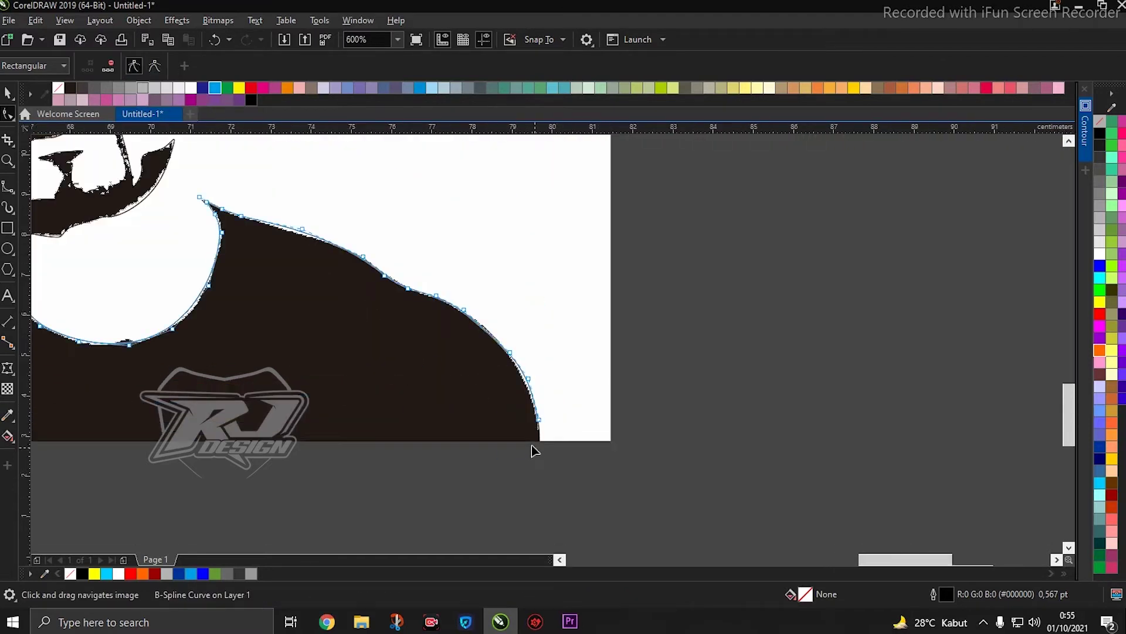
key("space")
scroll(382, 382, "down", 5)
scroll(398, 316, "up", 3)
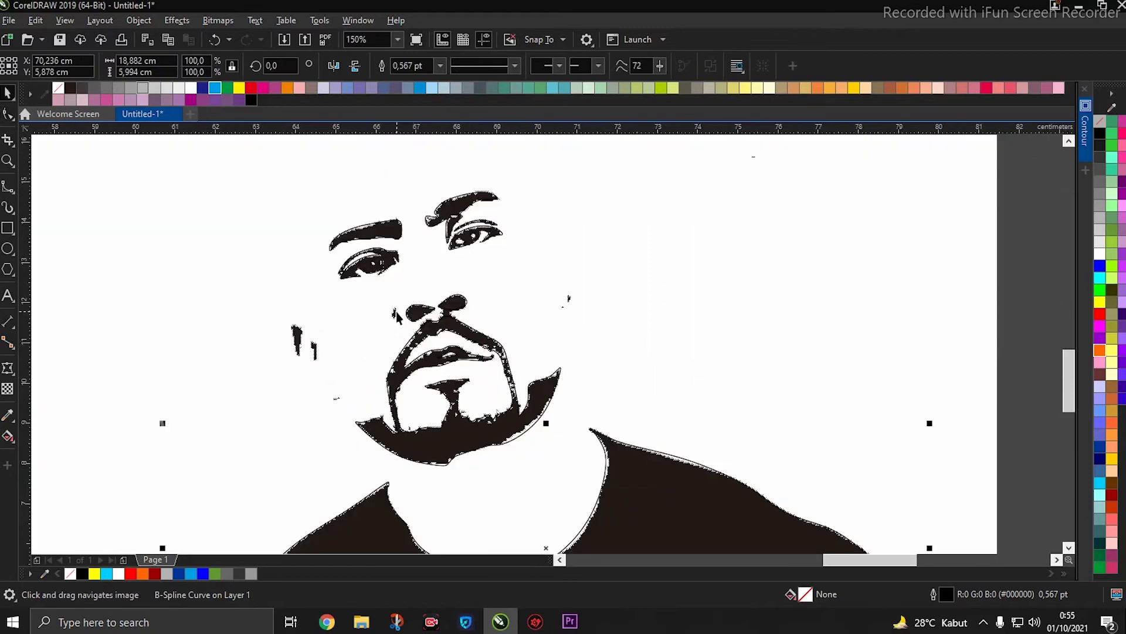
Step: Select all the traced face and shirt shapes and place them over the photo
scroll(398, 317, "down", 1)
left_click_drag(250, 174, 305, 239)
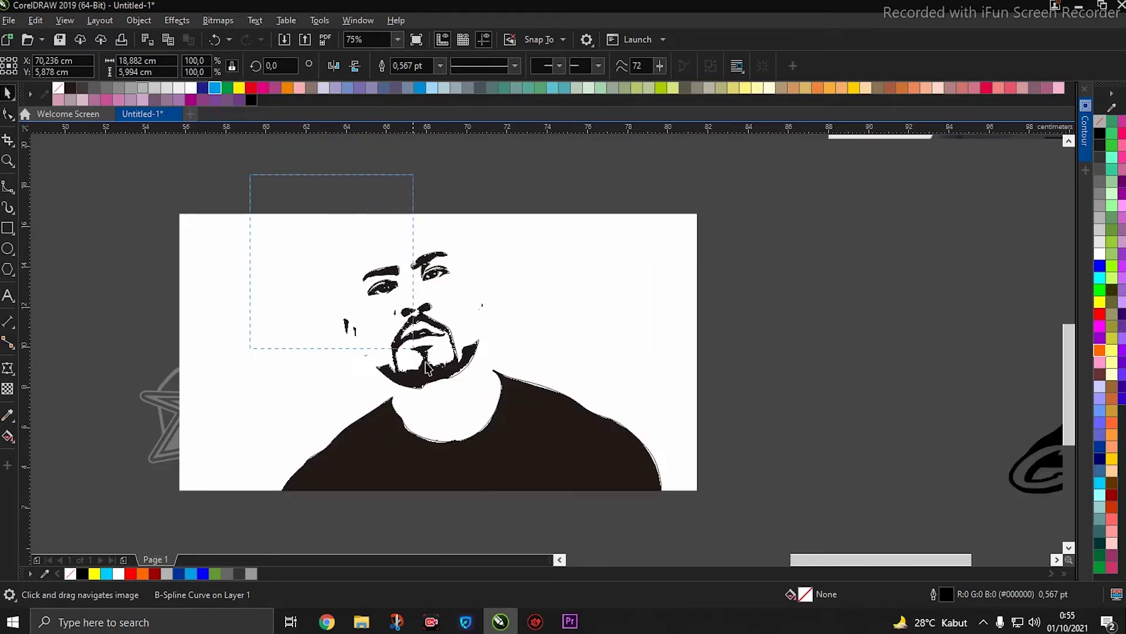
left_click_drag(426, 368, 675, 531)
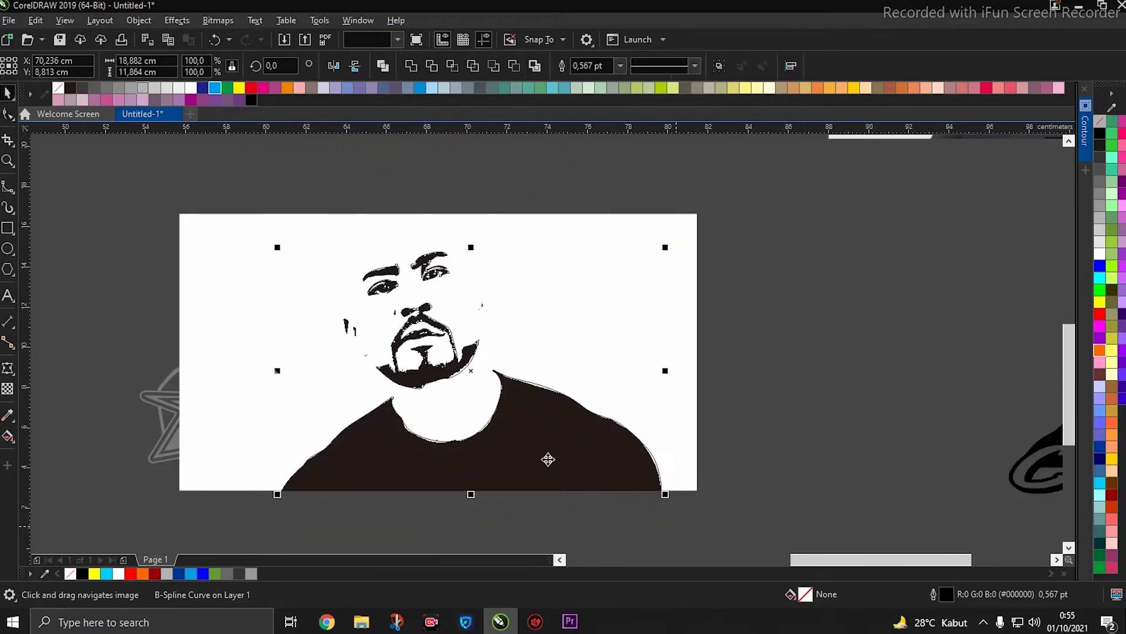
scroll(365, 334, "down", 1)
left_click_drag(363, 339, 443, 349)
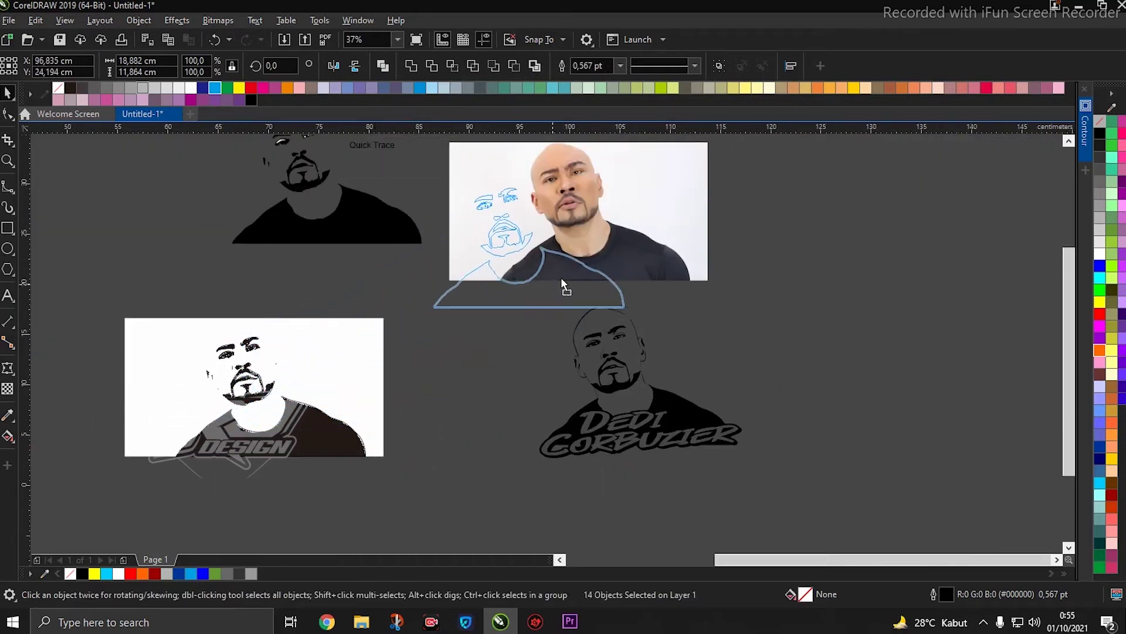
left_click_drag(443, 351, 610, 264)
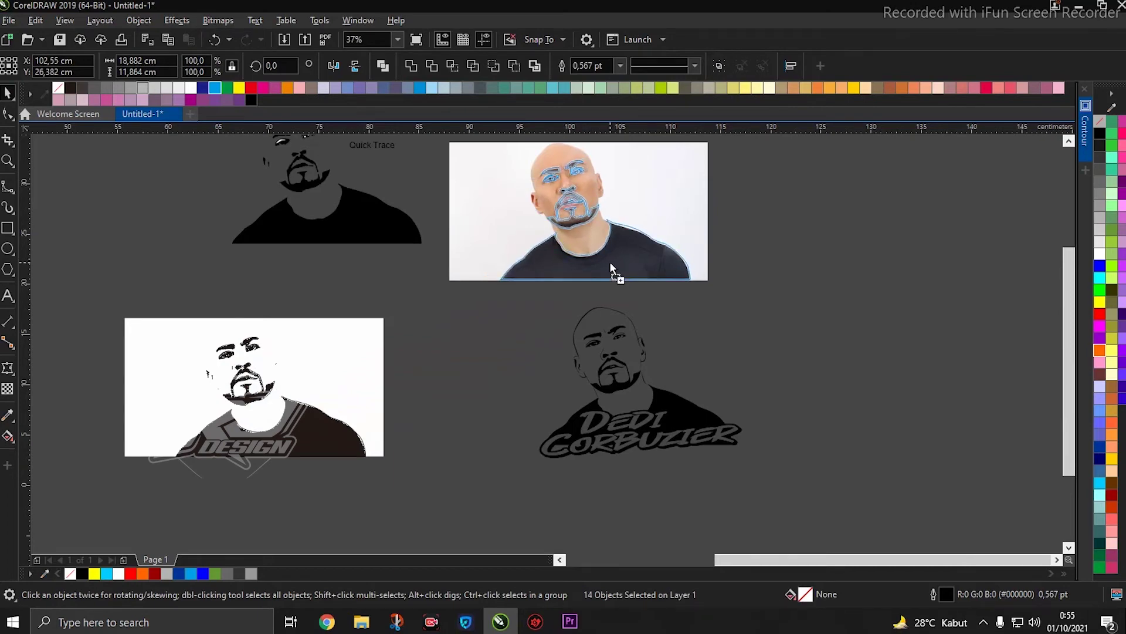
Step: Nudge the traced outline down to align with the photo and adjust the shirt edge slightly
scroll(613, 266, "up", 4)
scroll(678, 353, "up", 2)
scroll(1012, 410, "up", 3)
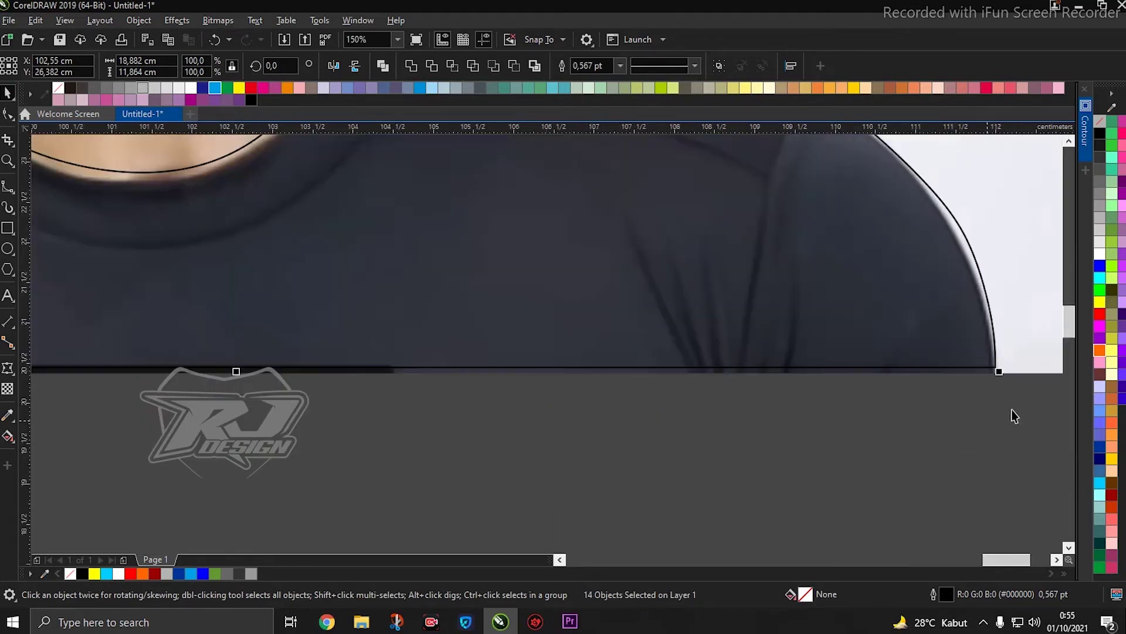
scroll(1001, 368, "up", 3)
left_click_drag(976, 336, 975, 347)
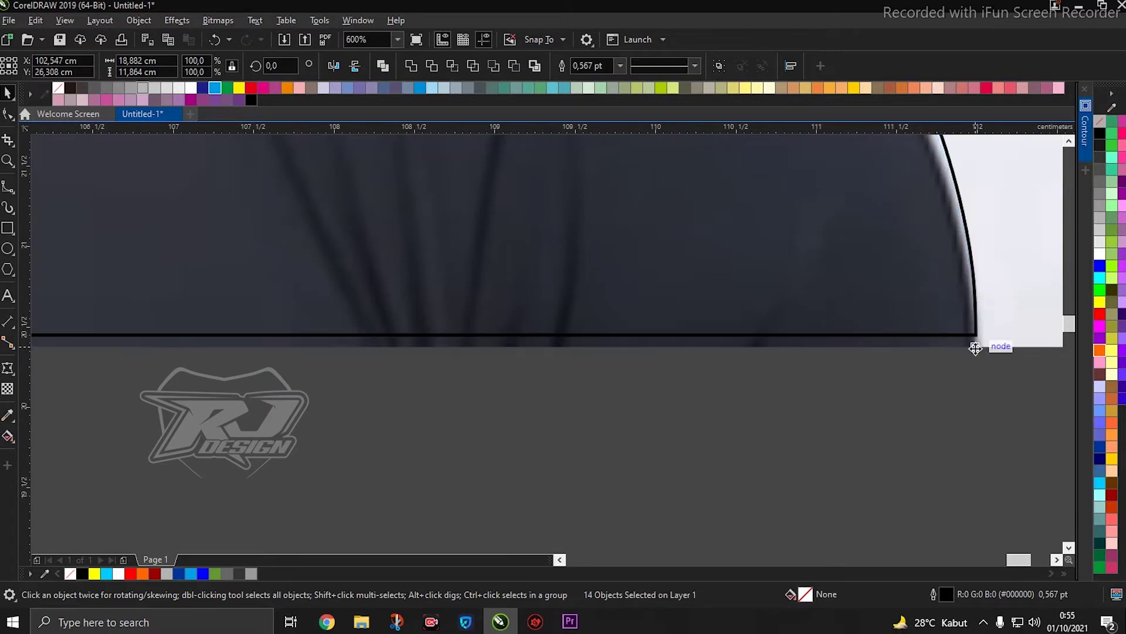
scroll(975, 346, "down", 5)
scroll(635, 350, "up", 2)
scroll(768, 351, "up", 2)
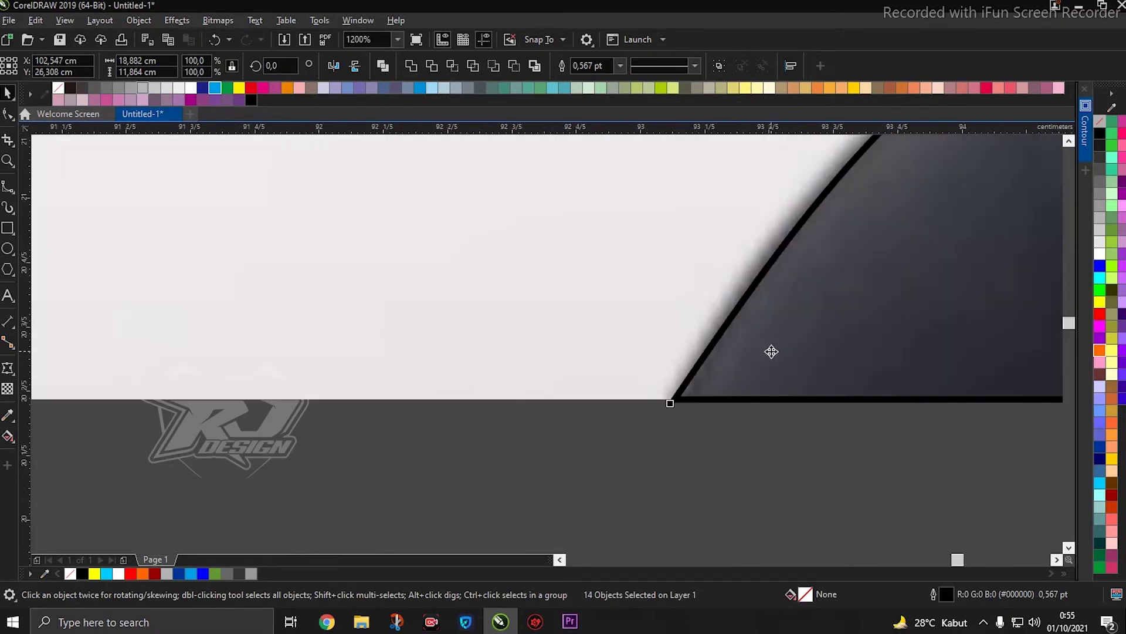
left_click_drag(768, 350, 765, 352)
Step: Bring the whole face back into view and switch to the B-Spline tool
scroll(764, 352, "down", 3)
scroll(867, 312, "down", 2)
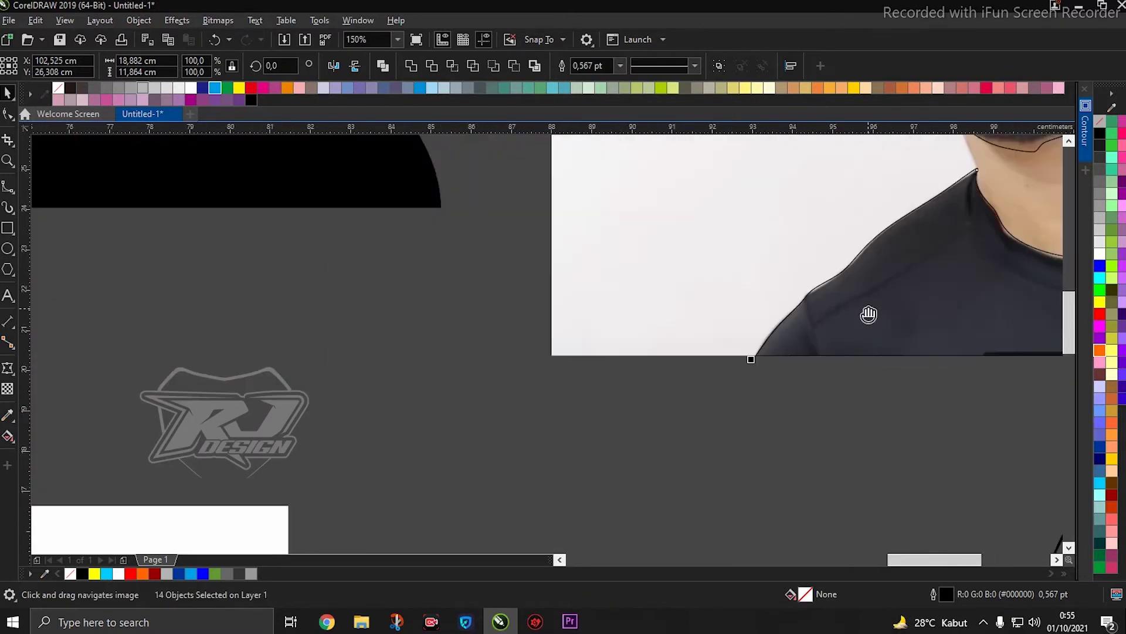
left_click_drag(867, 311, 799, 371)
scroll(708, 455, "up", 1)
left_click_drag(709, 455, 618, 545)
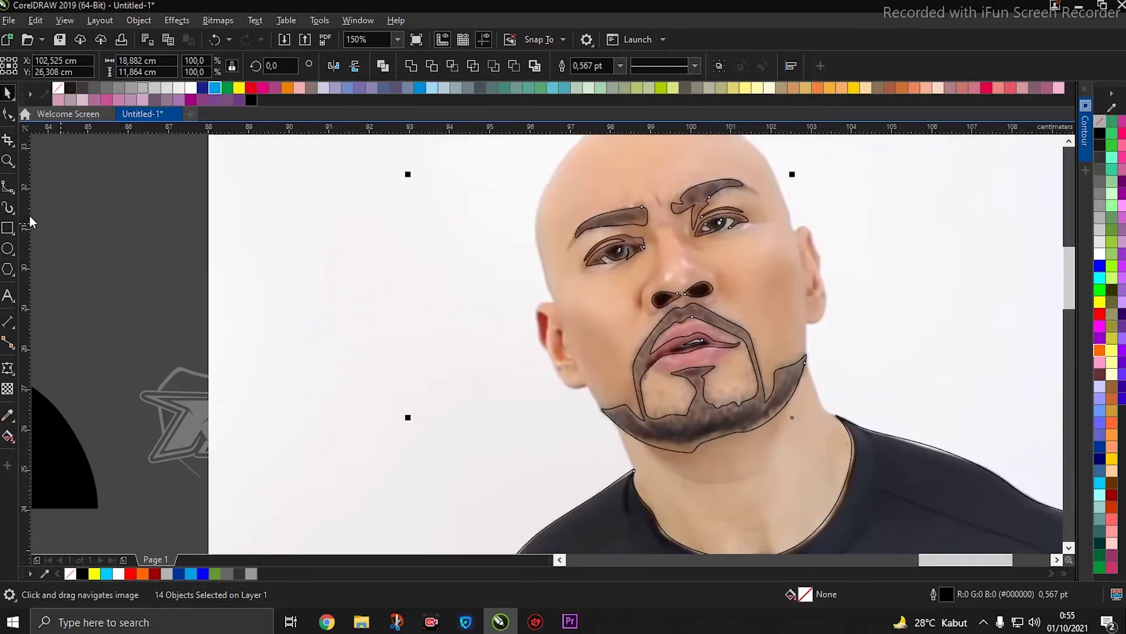
left_click(9, 187)
scroll(537, 320, "up", 2)
Step: Trace the left ear's outer rim as a closed B-spline shape
scroll(503, 326, "up", 2)
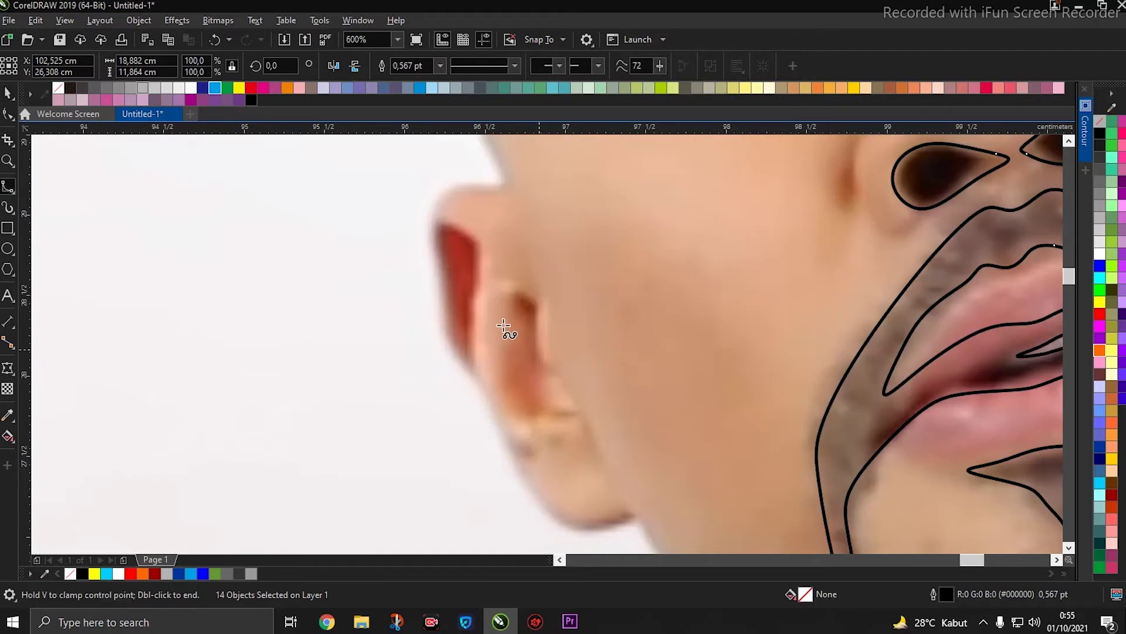
left_click(471, 365)
left_click(471, 313)
left_click(485, 271)
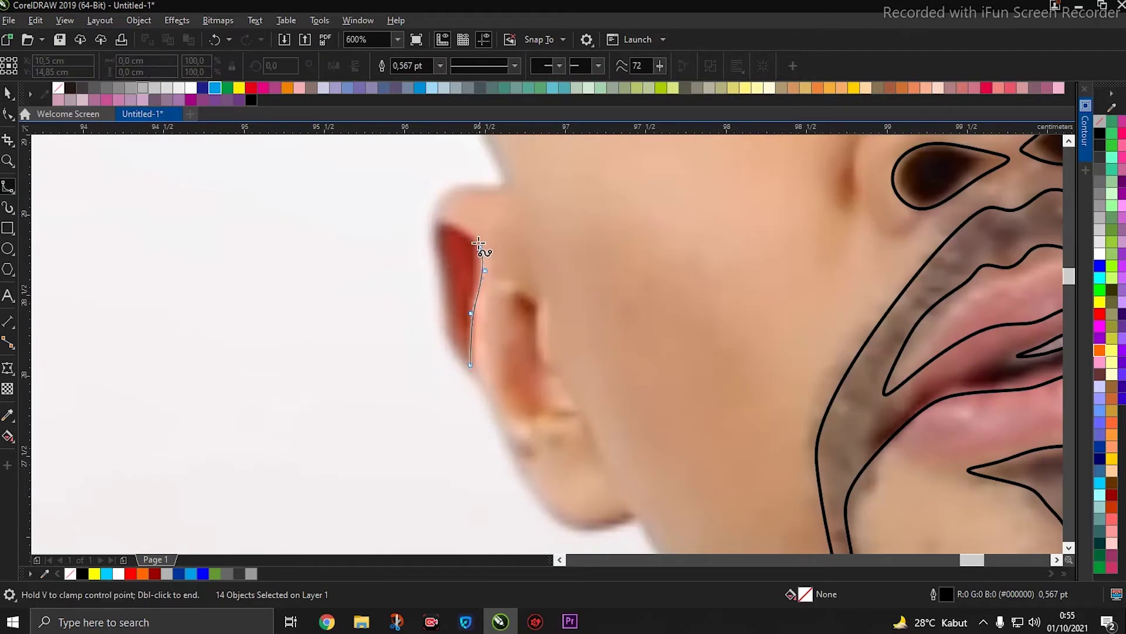
left_click(439, 222)
left_click(436, 230)
left_click(436, 269)
left_click(447, 302)
left_click(448, 340)
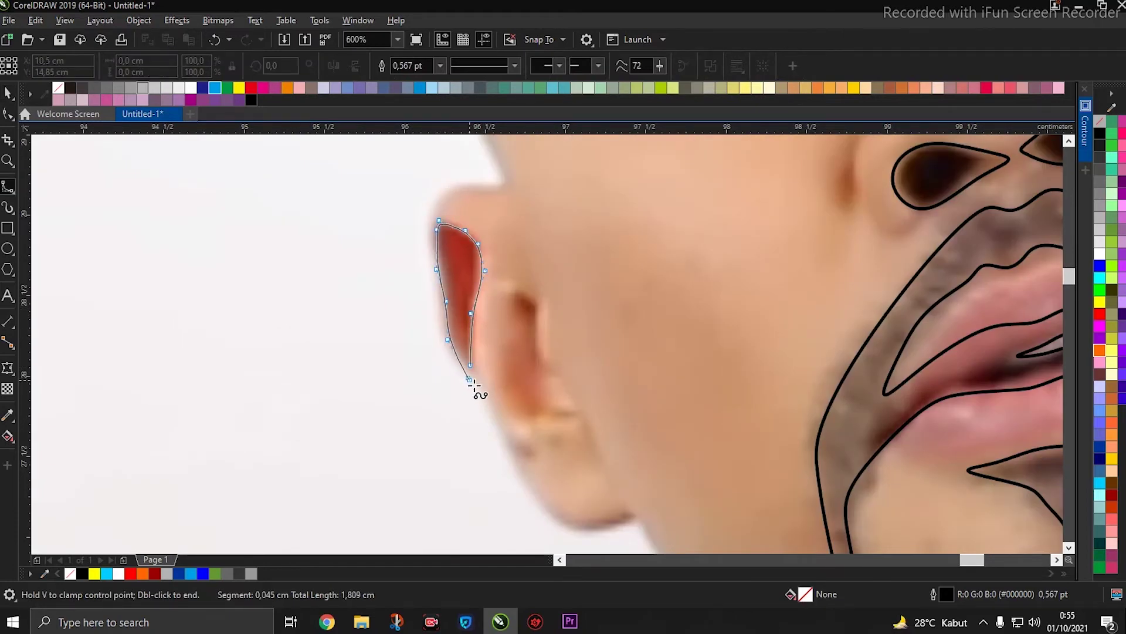
left_click(470, 365)
Step: Trace the left ear's inner fold as a closed B-spline shape
left_click(523, 293)
left_click(533, 306)
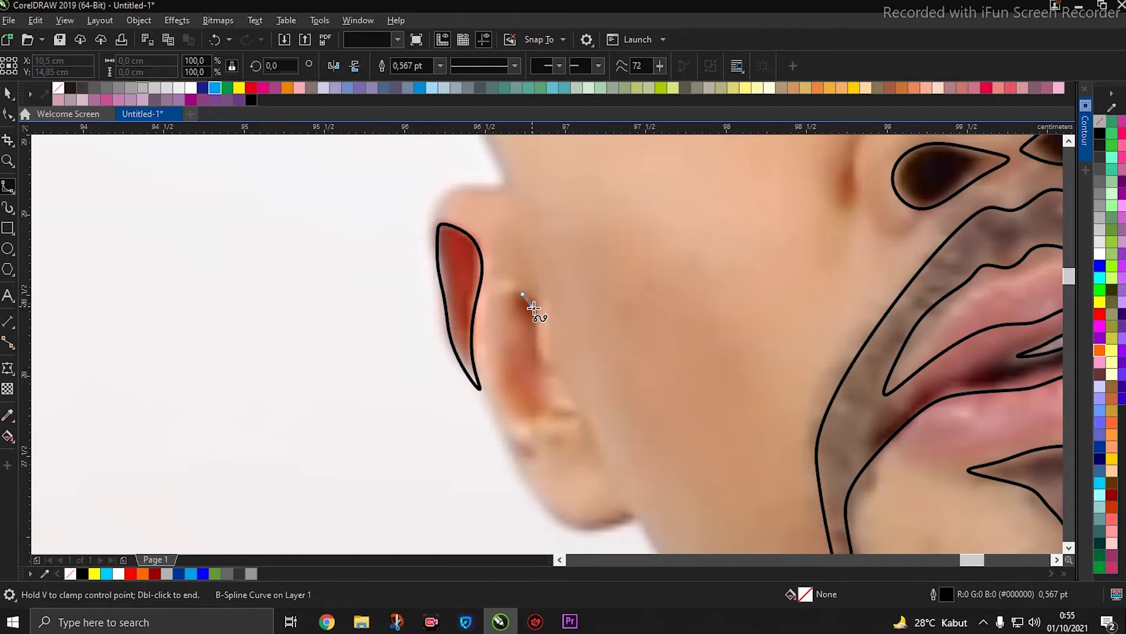
left_click(535, 394)
left_click(546, 412)
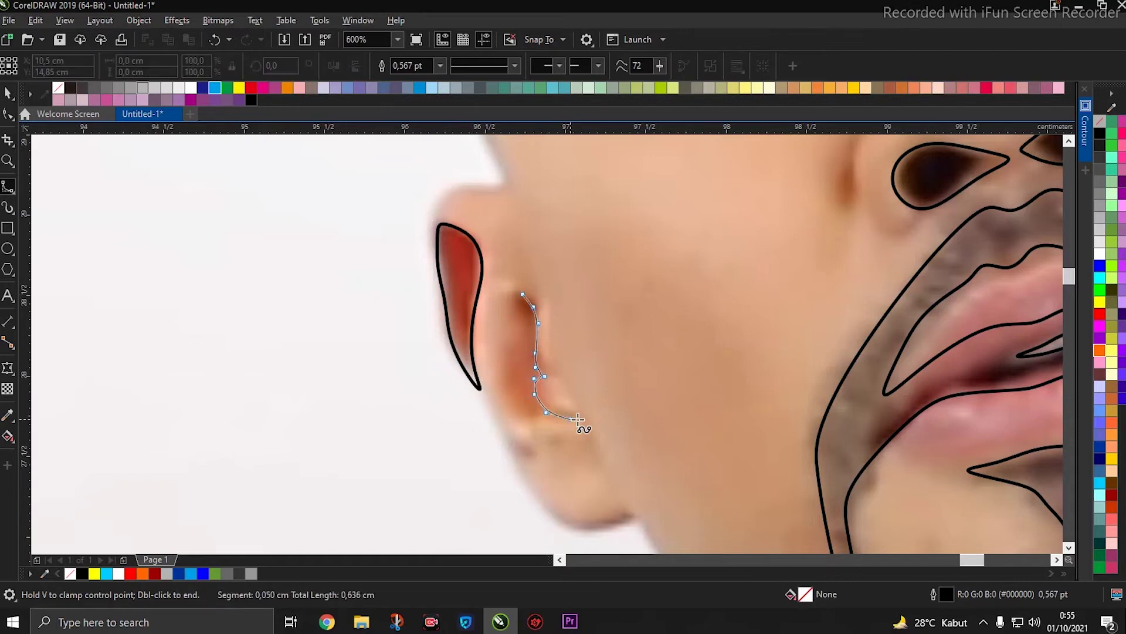
left_click(516, 387)
left_click(517, 346)
left_click(520, 311)
scroll(523, 299, "down", 3)
scroll(541, 322, "down", 2)
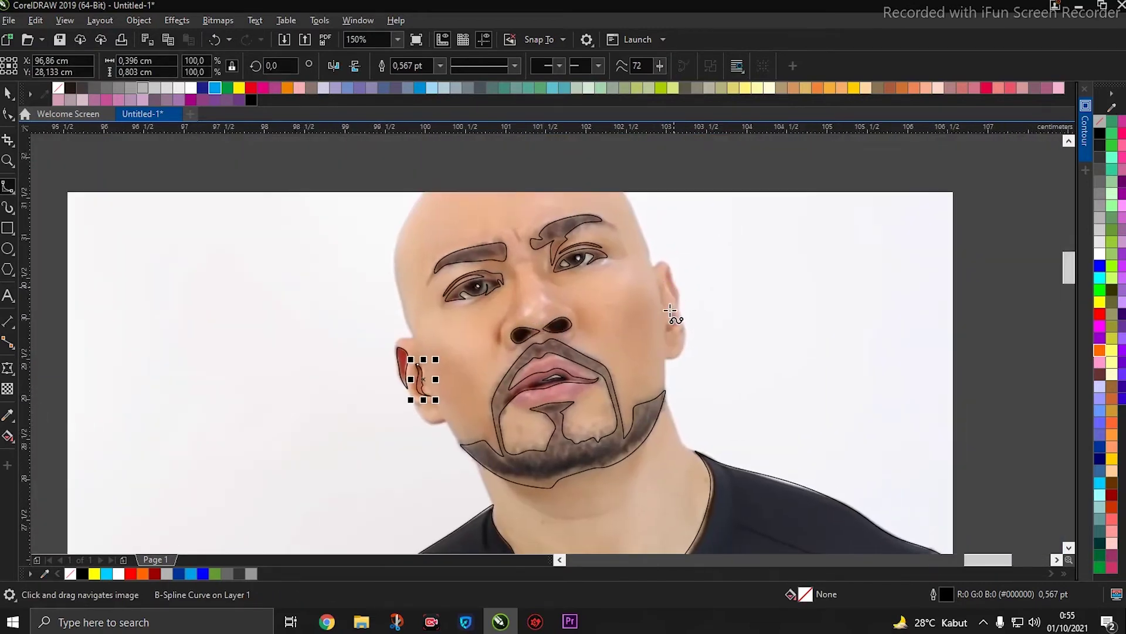
scroll(656, 274, "up", 3)
Step: Trace the right ear's upper rim as a closed B-spline shape
left_click(661, 177)
left_click(662, 201)
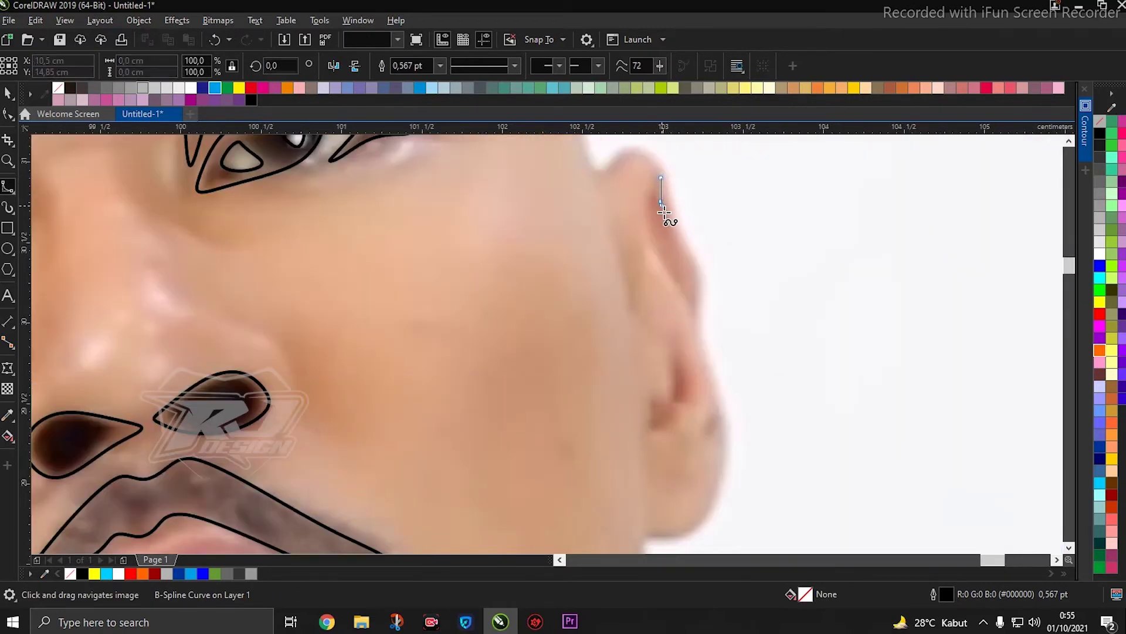
left_click(672, 226)
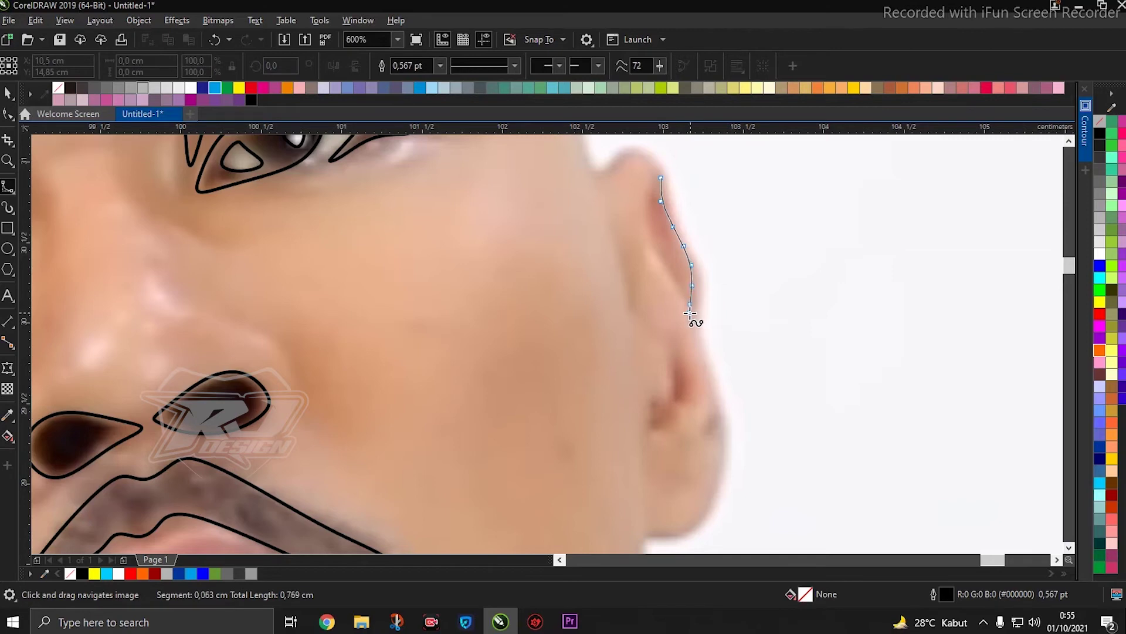
left_click(660, 179)
scroll(663, 246, "down", 3)
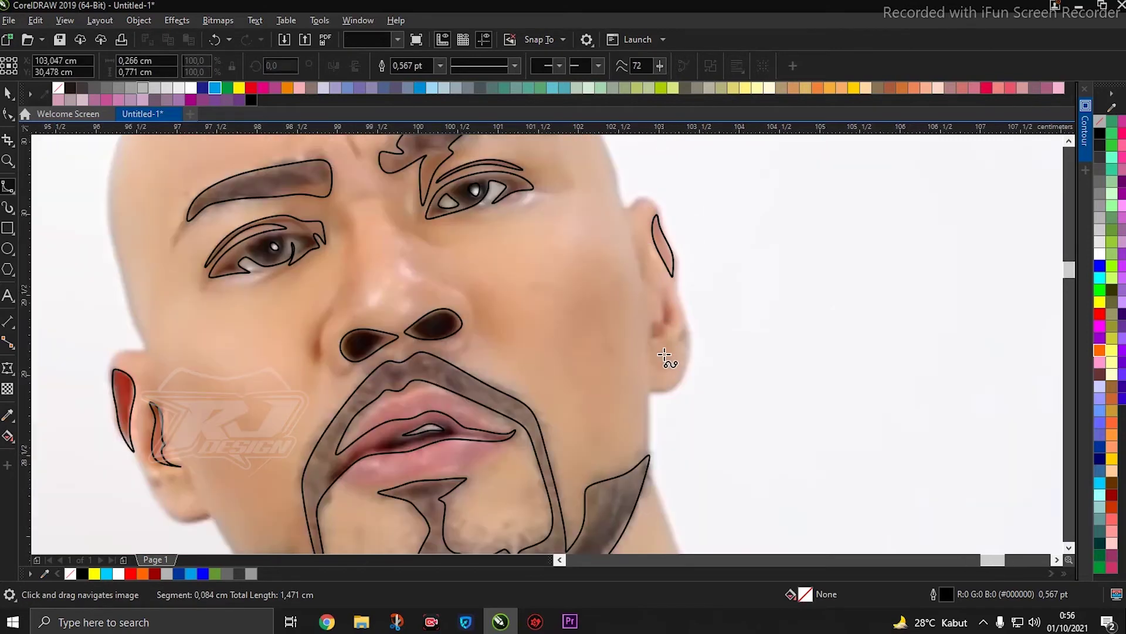
scroll(669, 359, "up", 3)
Step: Trace the right ear's lower fold as a closed B-spline shape
left_click(671, 241)
left_click(677, 264)
left_click(679, 288)
left_click(662, 305)
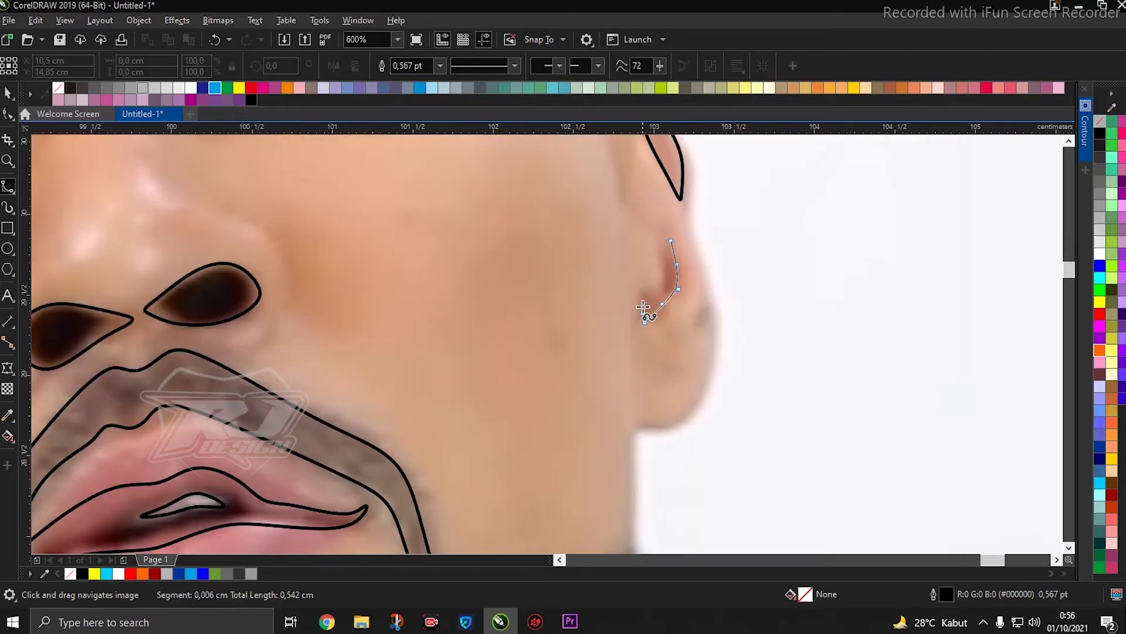
left_click(648, 292)
left_click(668, 272)
left_click(671, 240)
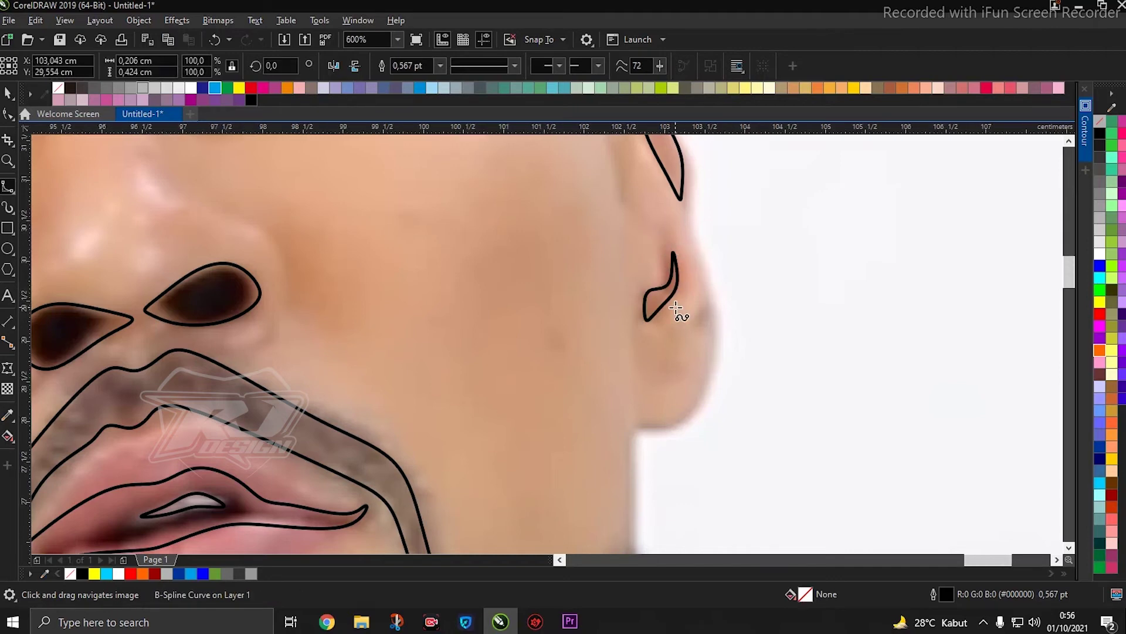
scroll(676, 309, "down", 3)
scroll(441, 374, "up", 3)
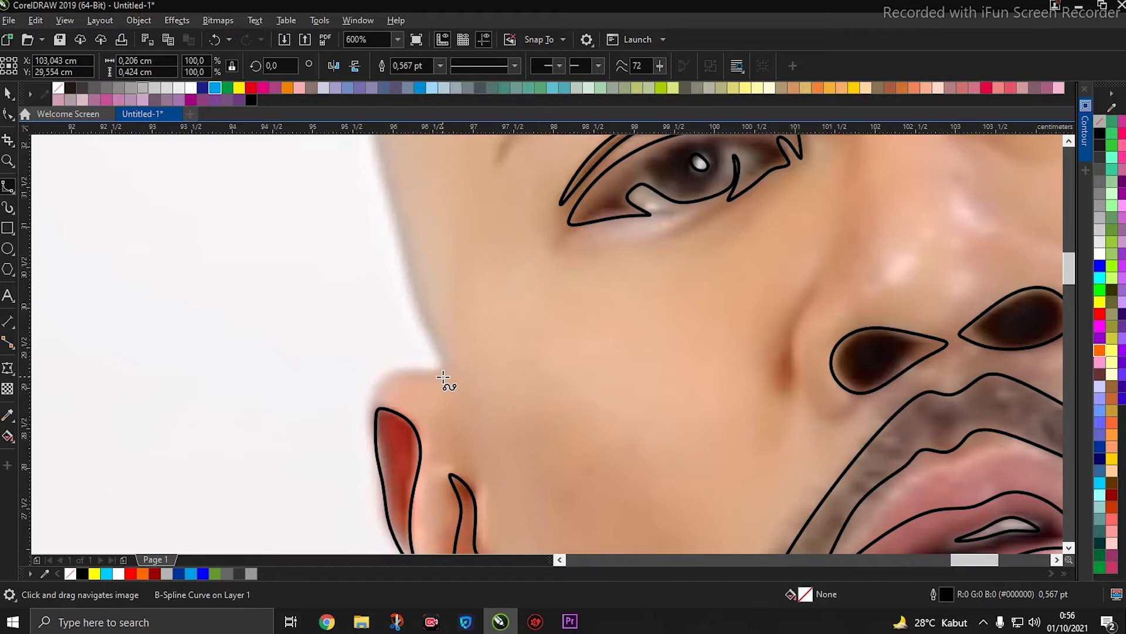
scroll(443, 378, "down", 3)
scroll(519, 352, "up", 1)
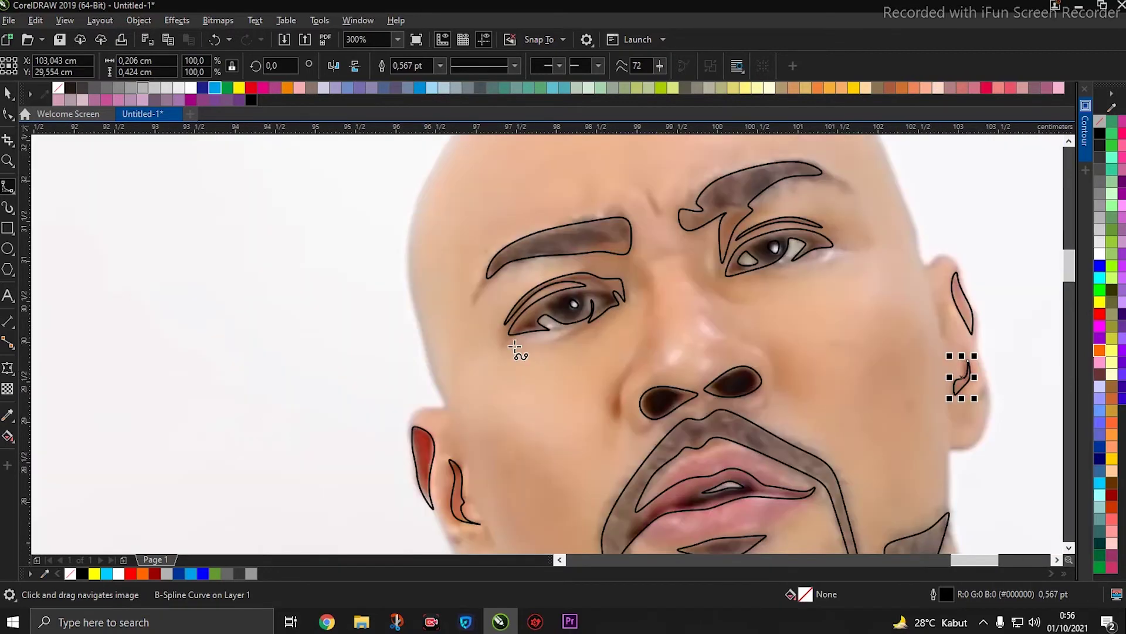
scroll(604, 326, "up", 1)
scroll(624, 302, "up", 1)
Step: Draw the frown line between the eyebrows as an open B-spline stroke
left_click(587, 279)
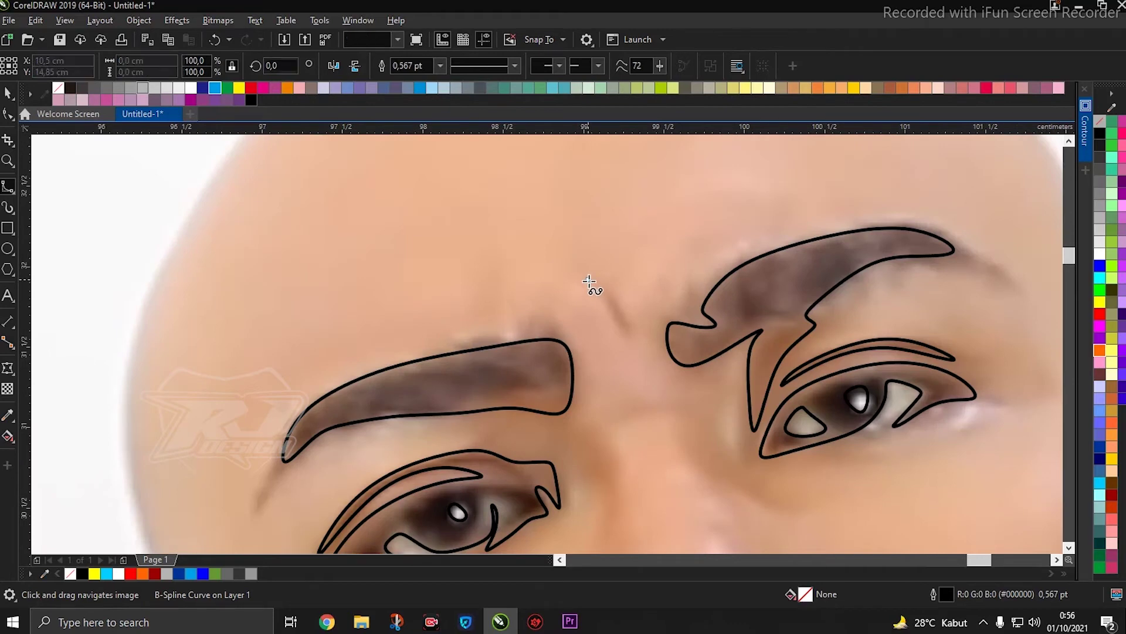
left_click(631, 344)
left_click(638, 350)
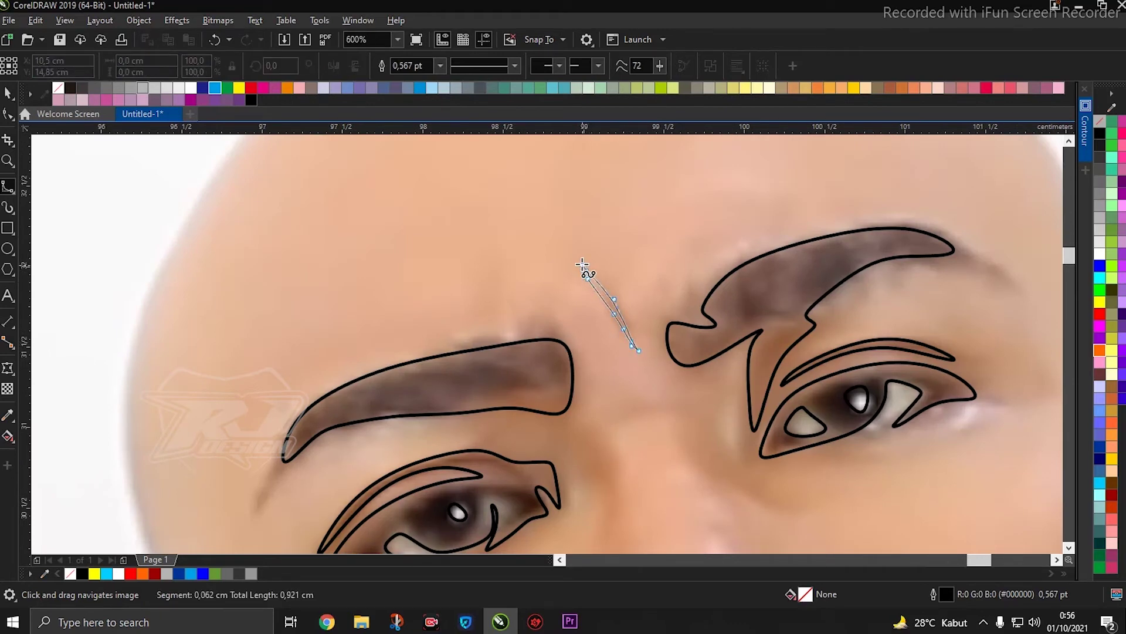
double_click(582, 280)
scroll(622, 305, "down", 4)
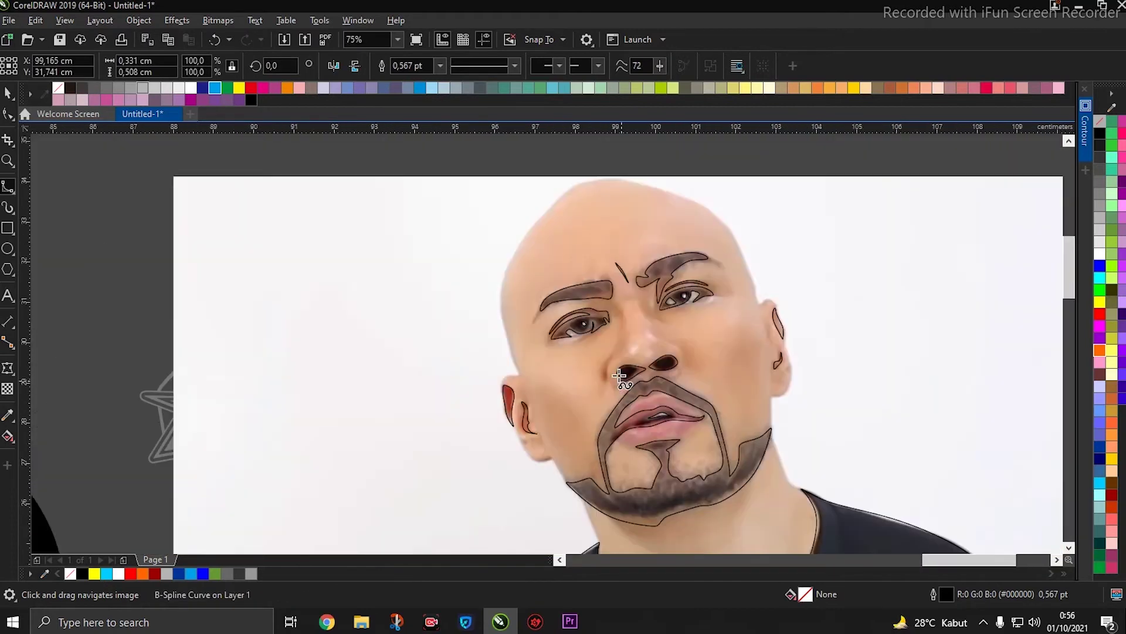
scroll(612, 381, "up", 4)
Step: Trace the left side of the nose from nostril to bridge and back as a B-spline shape
left_click(635, 423)
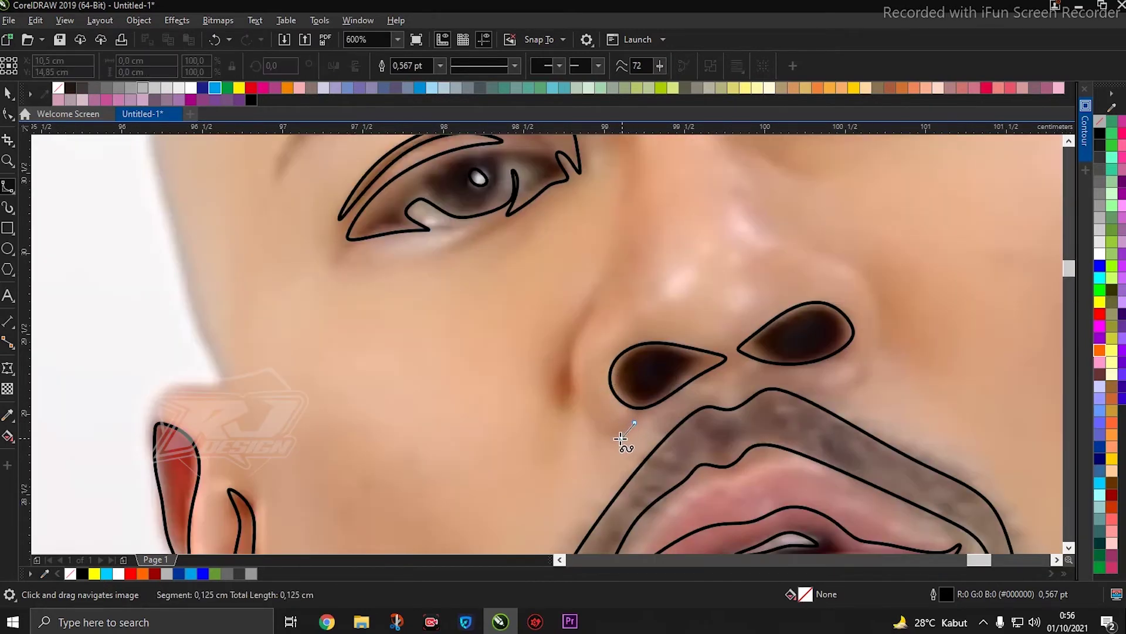
left_click(588, 426)
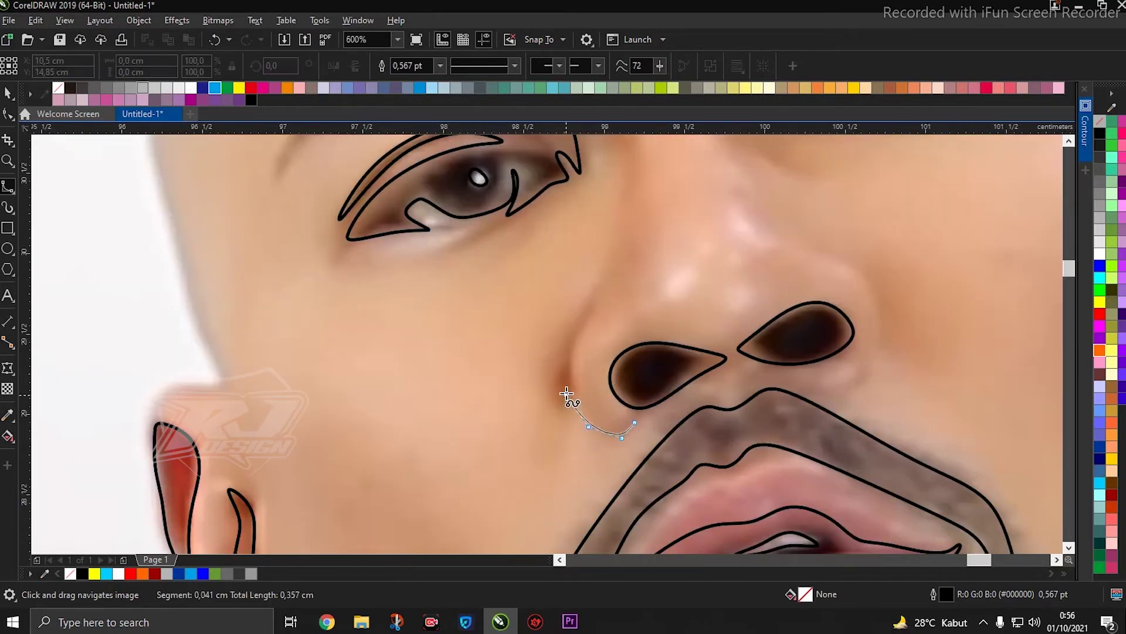
left_click(585, 312)
left_click(621, 250)
left_click(612, 284)
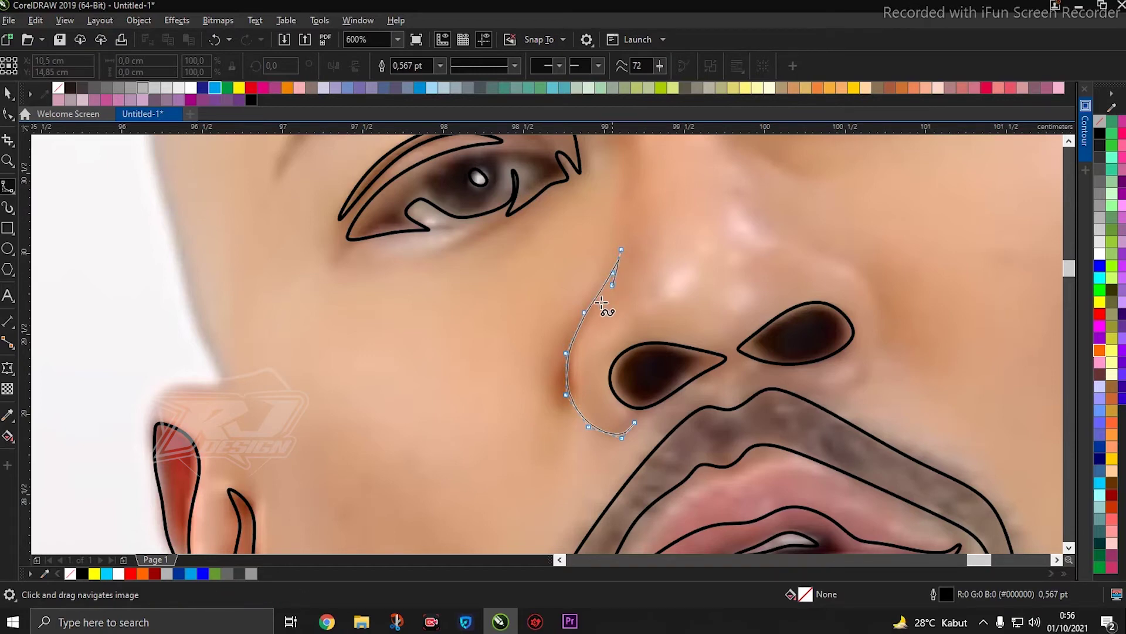
left_click(589, 316)
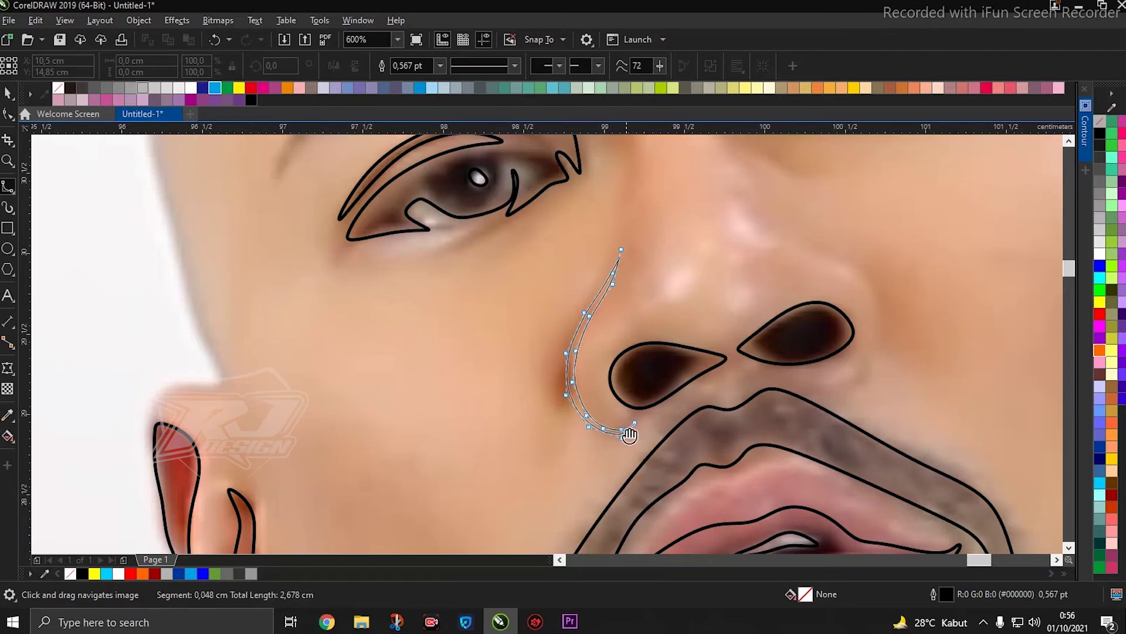
scroll(563, 414, "up", 2)
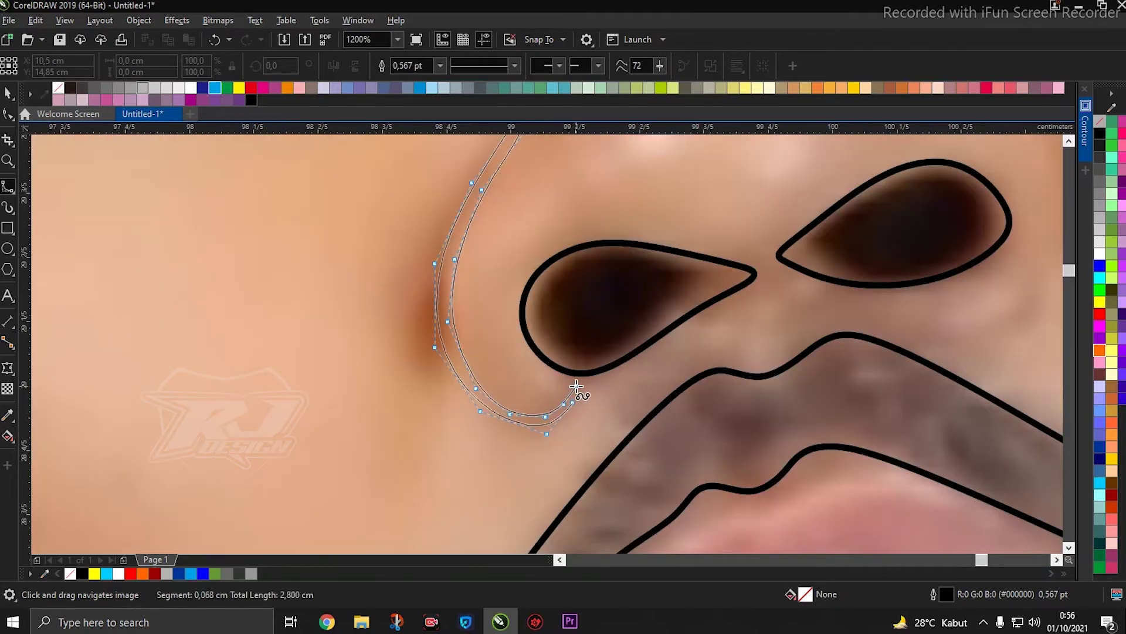
double_click(577, 387)
scroll(576, 387, "down", 2)
scroll(574, 390, "down", 2)
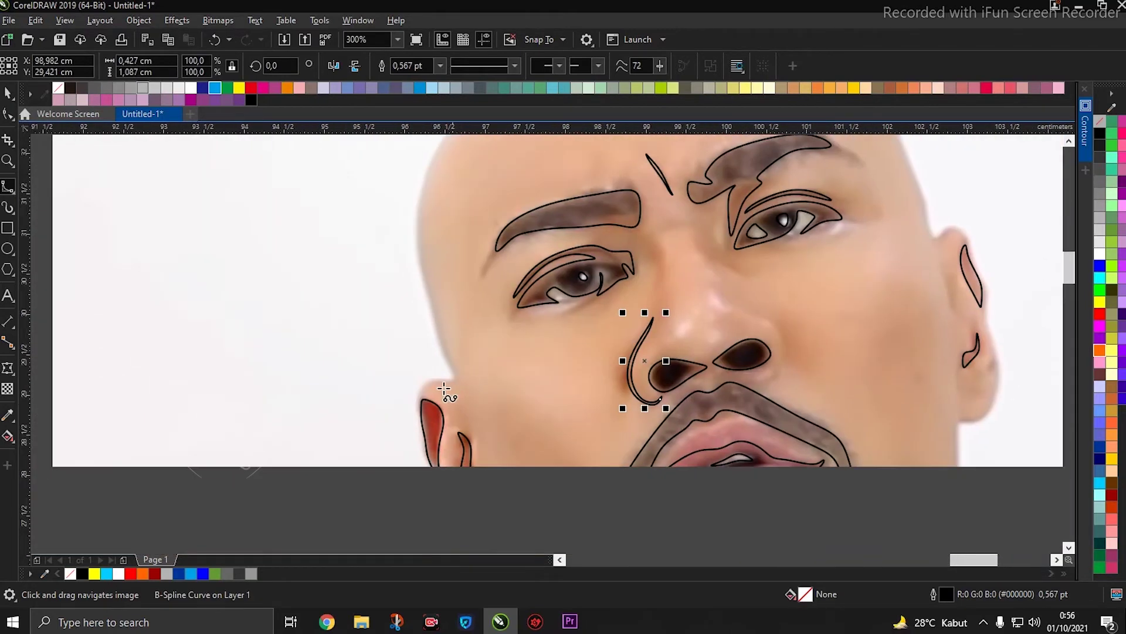
scroll(416, 382, "up", 3)
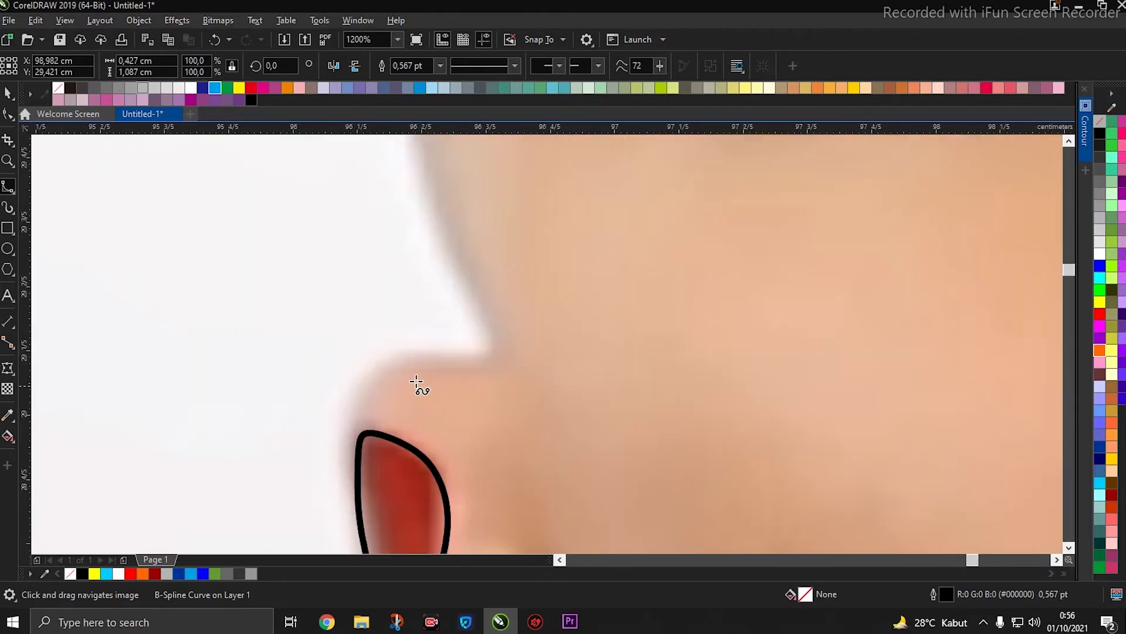
Step: Begin the head outline above the left ear and trace up the face's left edge
left_click(355, 411)
left_click(370, 365)
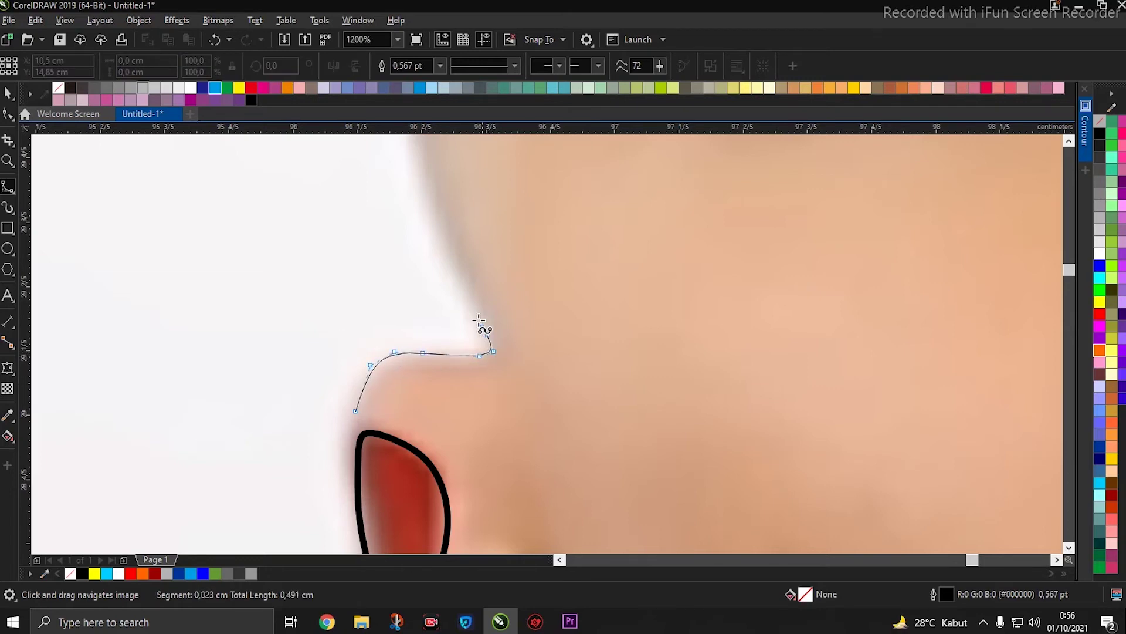
scroll(444, 245, "down", 2)
scroll(428, 315, "down", 2)
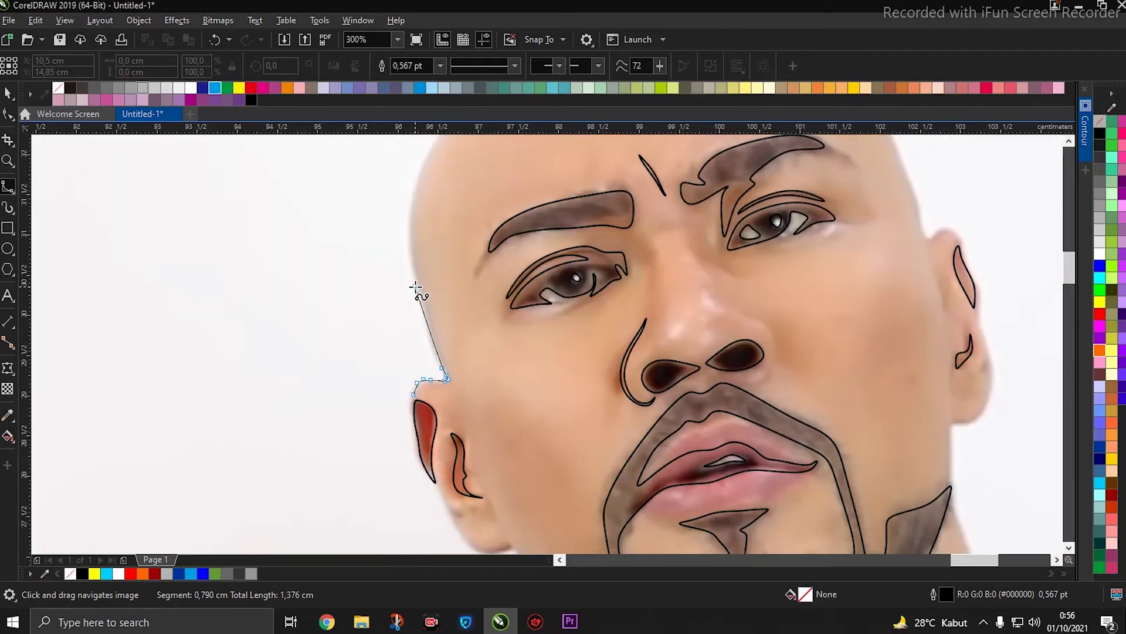
left_click(414, 288)
left_click(400, 228)
scroll(405, 412, "up", 2)
left_click(443, 311)
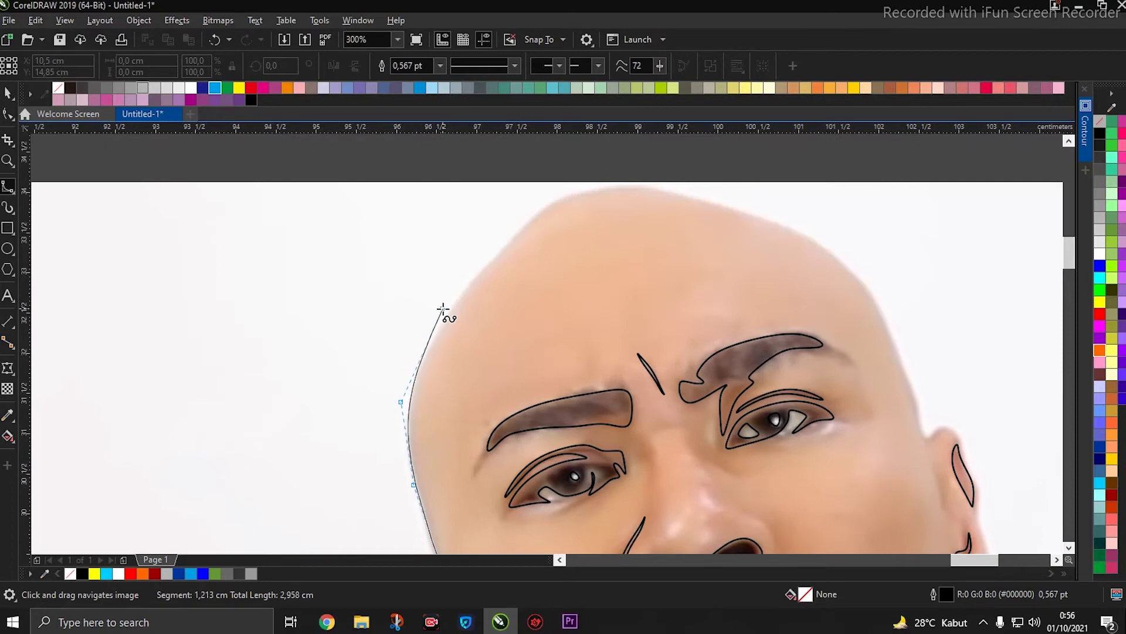
left_click(526, 222)
scroll(526, 224, "up", 2)
Step: Continue the outline across the crown of the bald head and back down its left slope
left_click(596, 169)
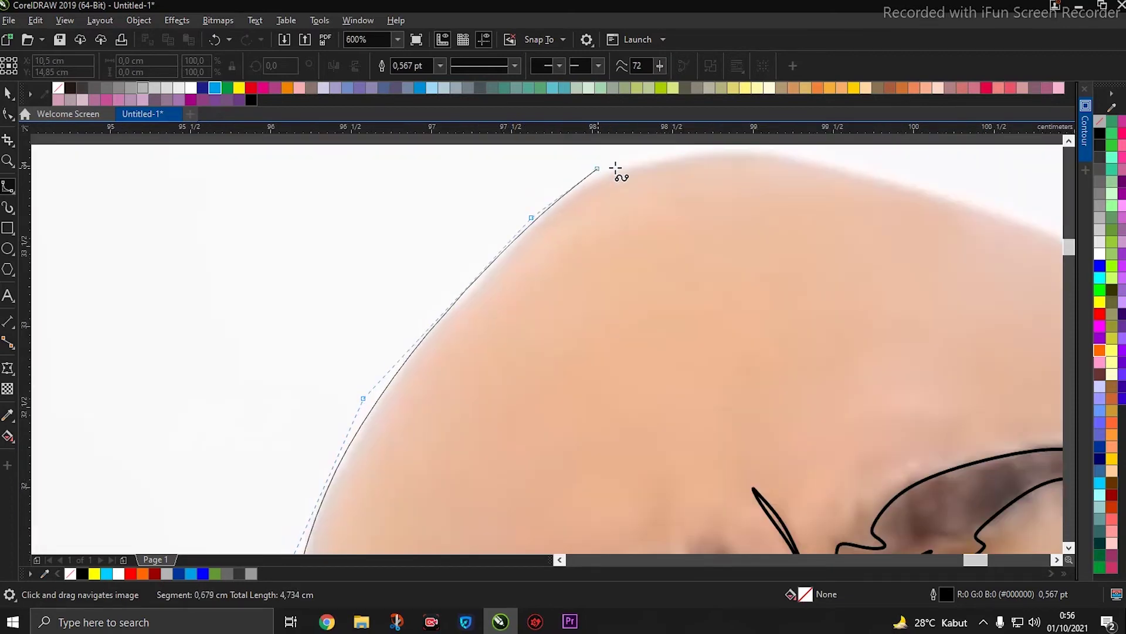
left_click_drag(616, 168, 428, 252)
left_click(493, 233)
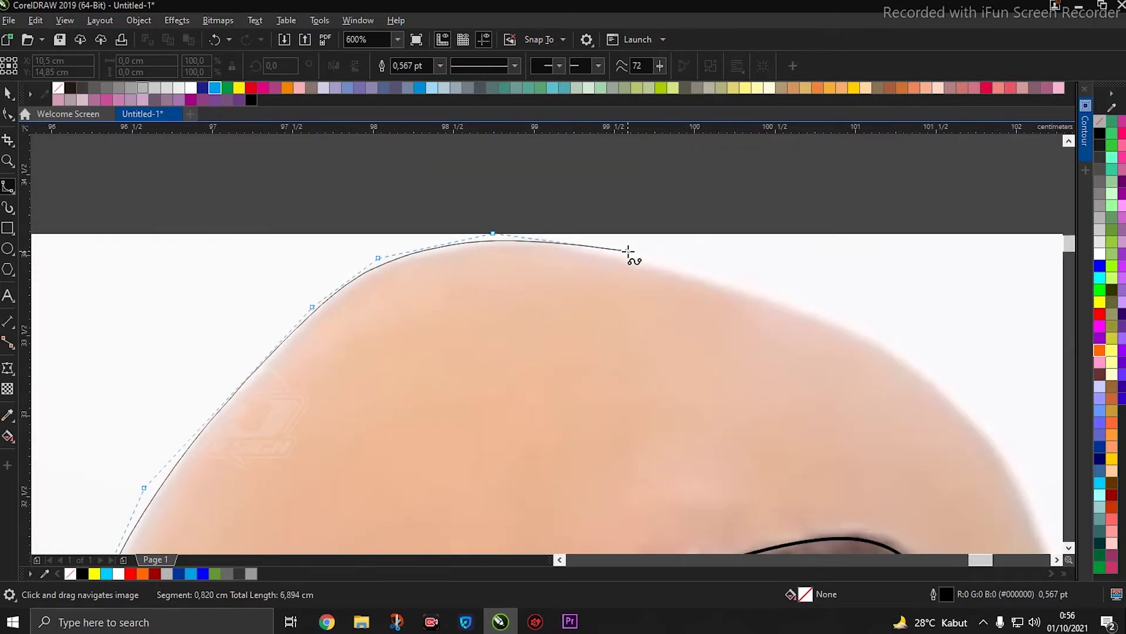
left_click(628, 251)
left_click(836, 314)
left_click(953, 393)
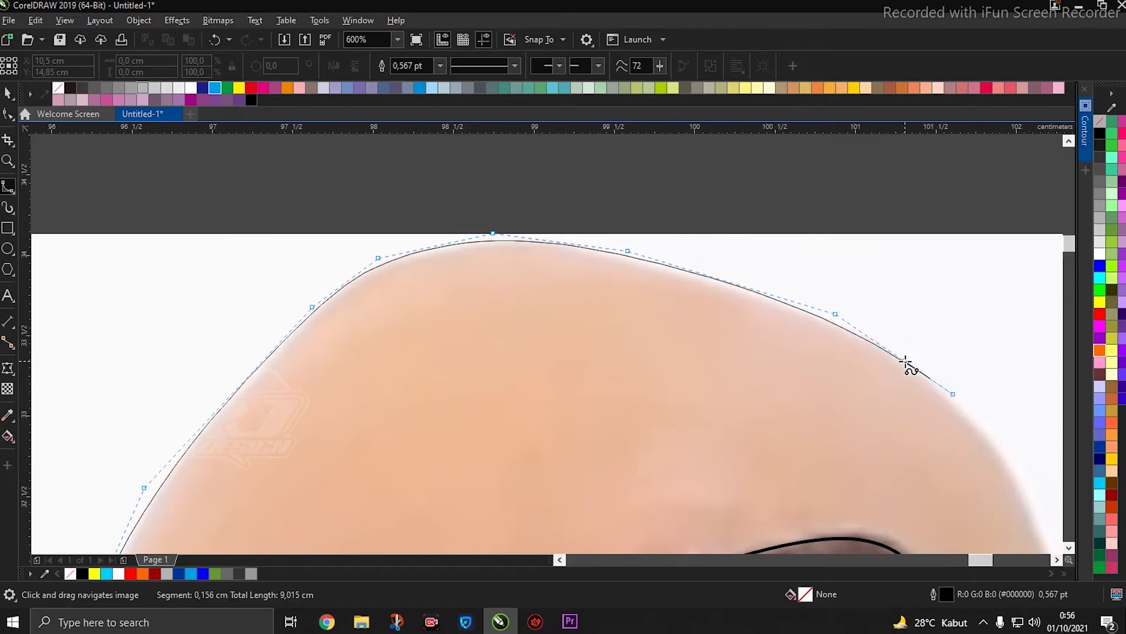
left_click(981, 432)
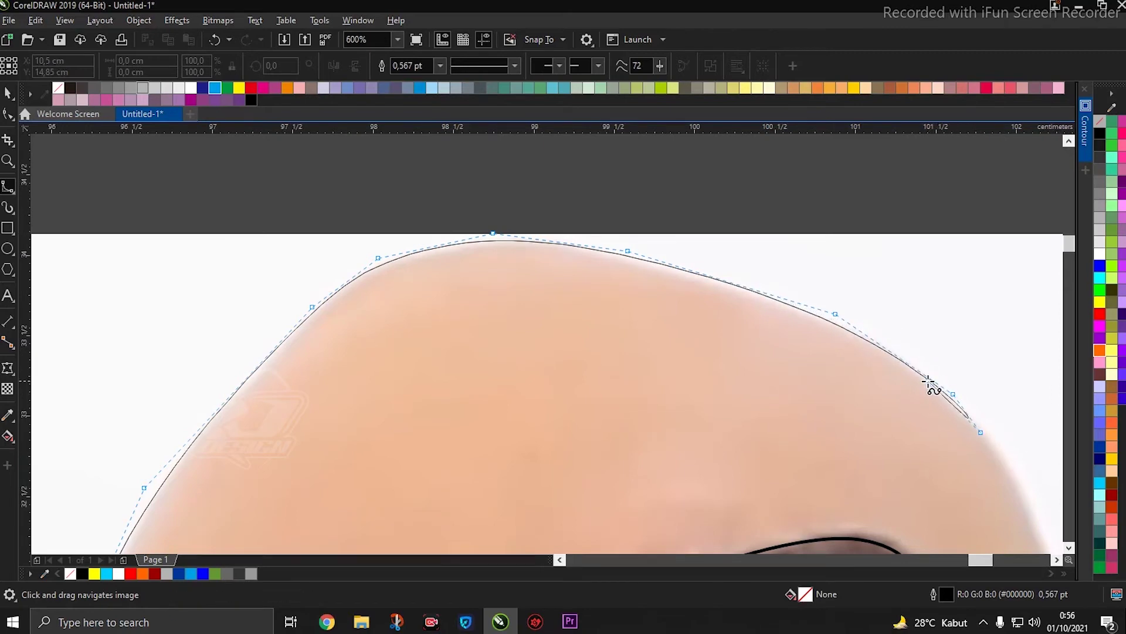
left_click(837, 328)
left_click(539, 243)
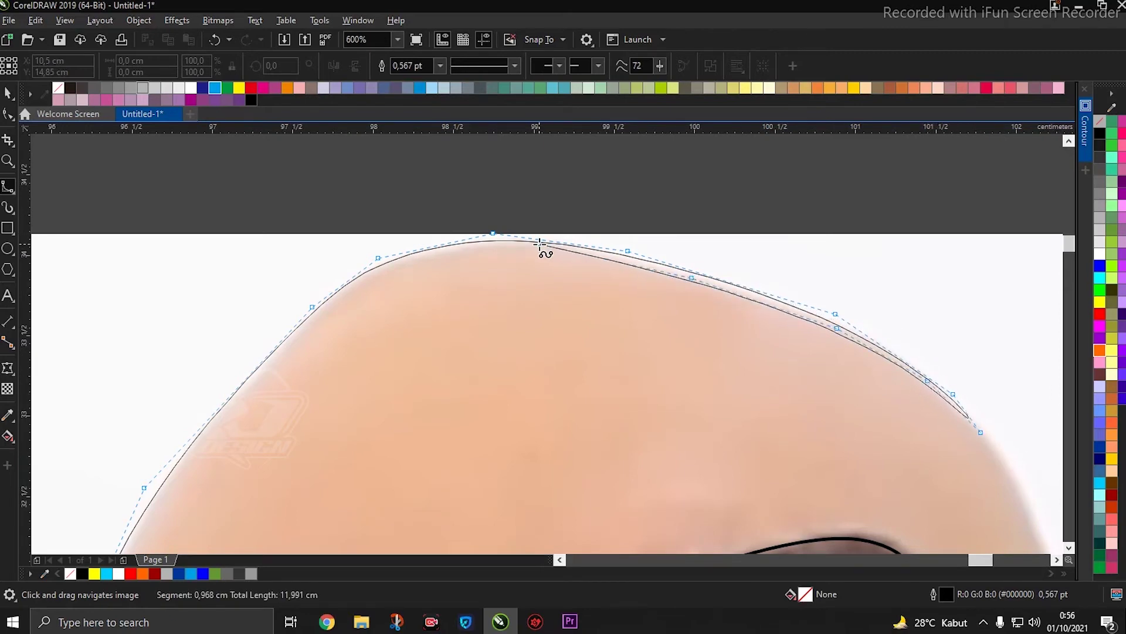
left_click(426, 254)
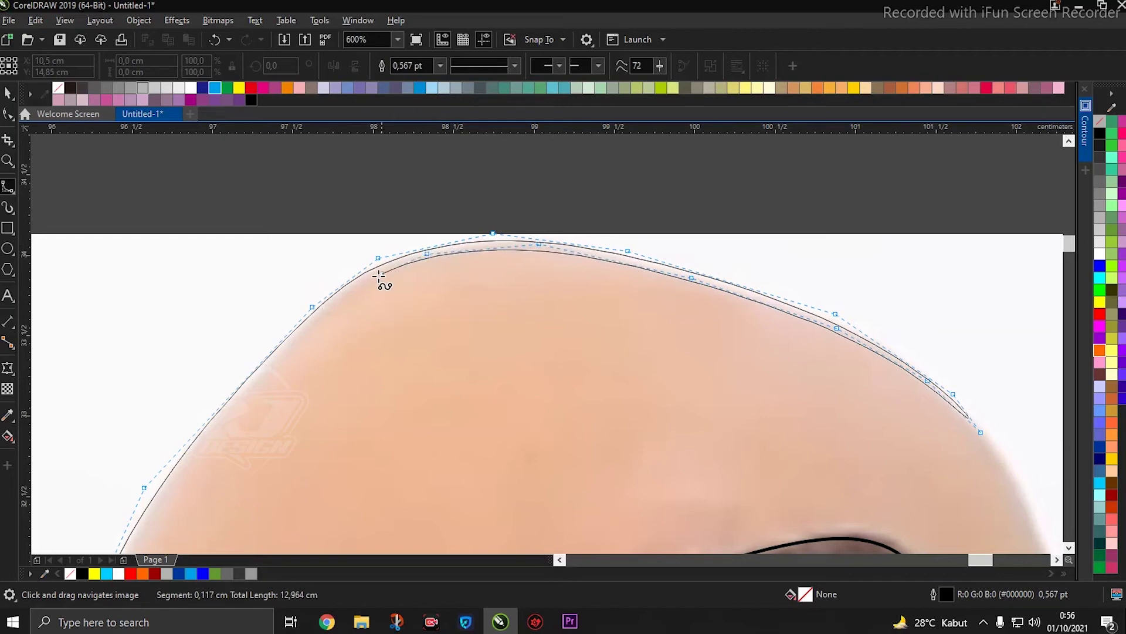
left_click(276, 353)
Step: Add outline points down the left temple beside the eyebrow
scroll(276, 360, "left", 3)
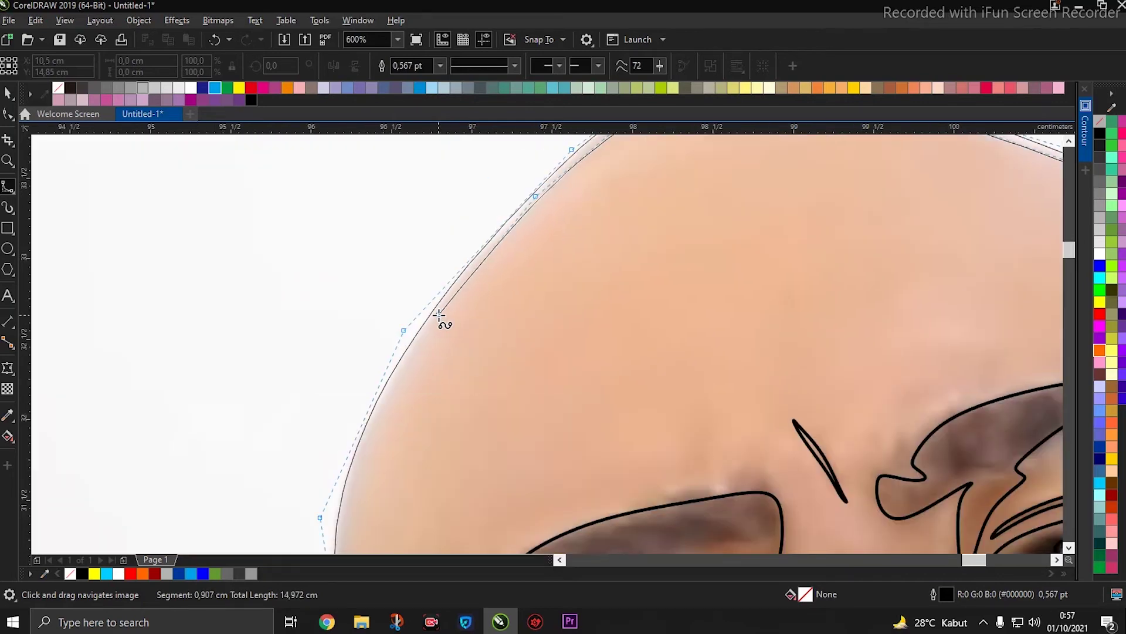
left_click(440, 318)
left_click_drag(440, 319, 541, 176)
left_click(500, 239)
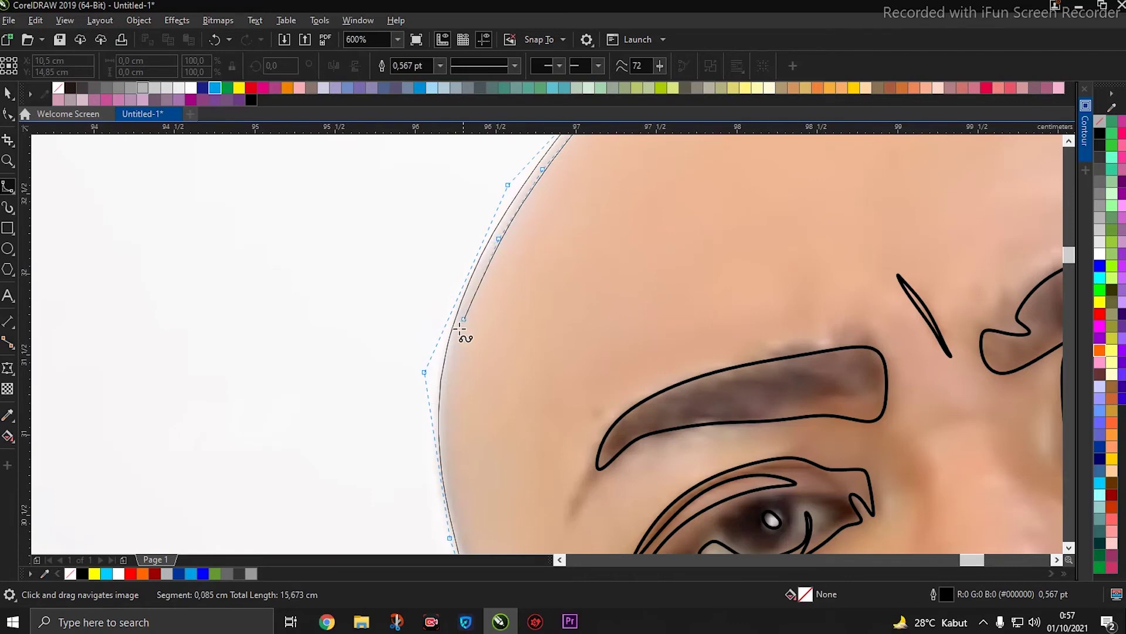
left_click_drag(452, 388, 452, 301)
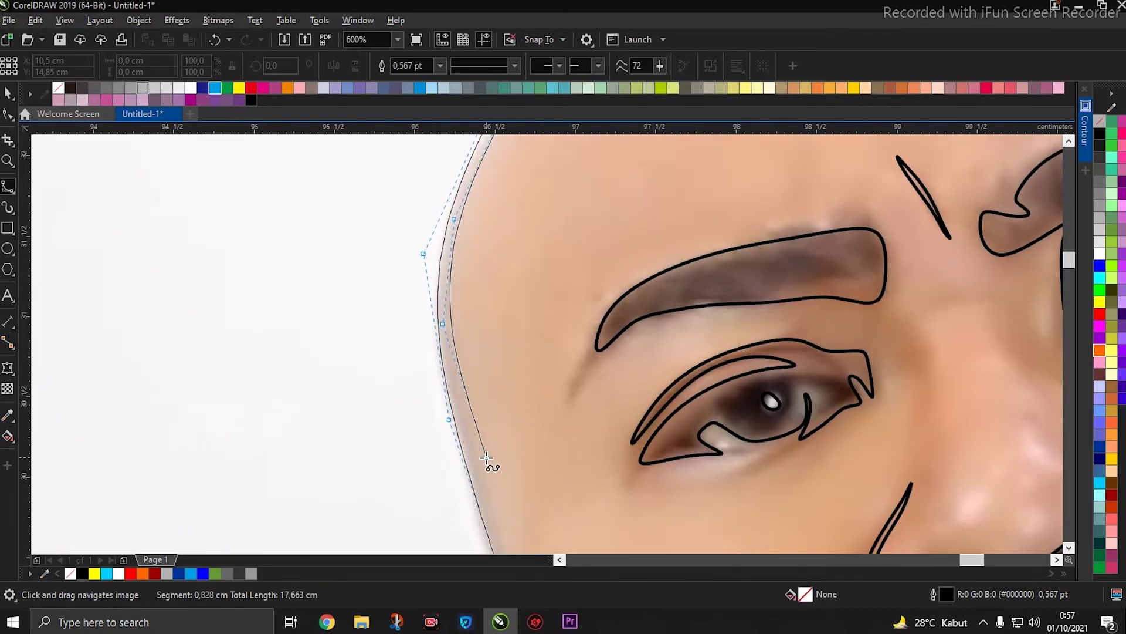
left_click_drag(490, 466, 440, 286)
Step: Carry the outline down the cheek to the notch above the ear and finish the curve
left_click(434, 292)
left_click(462, 401)
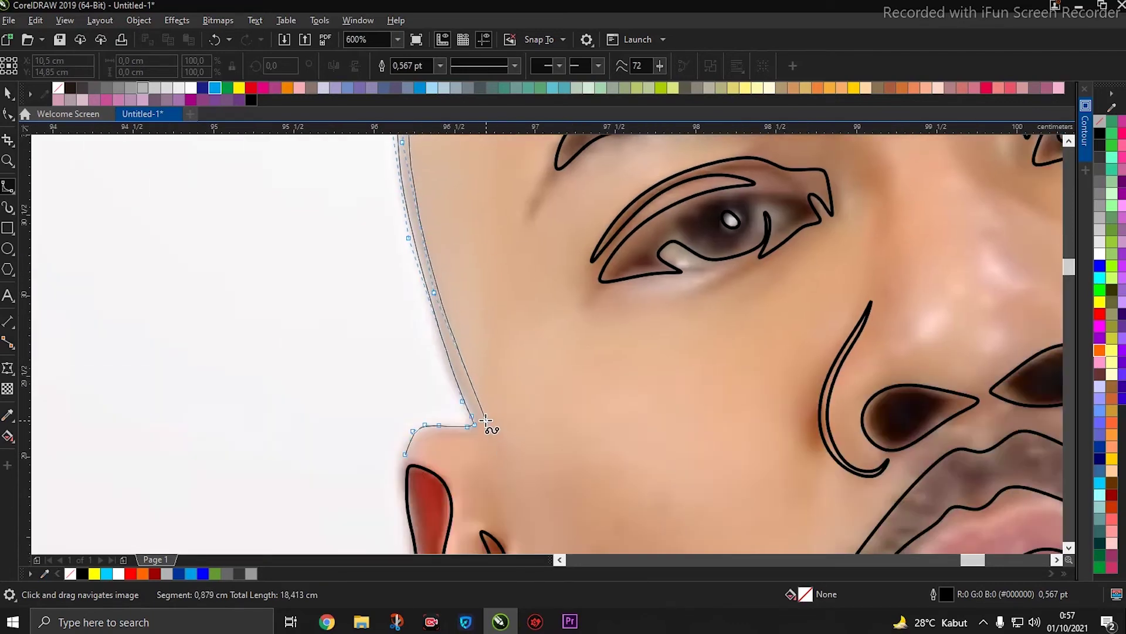
left_click_drag(484, 420, 474, 270)
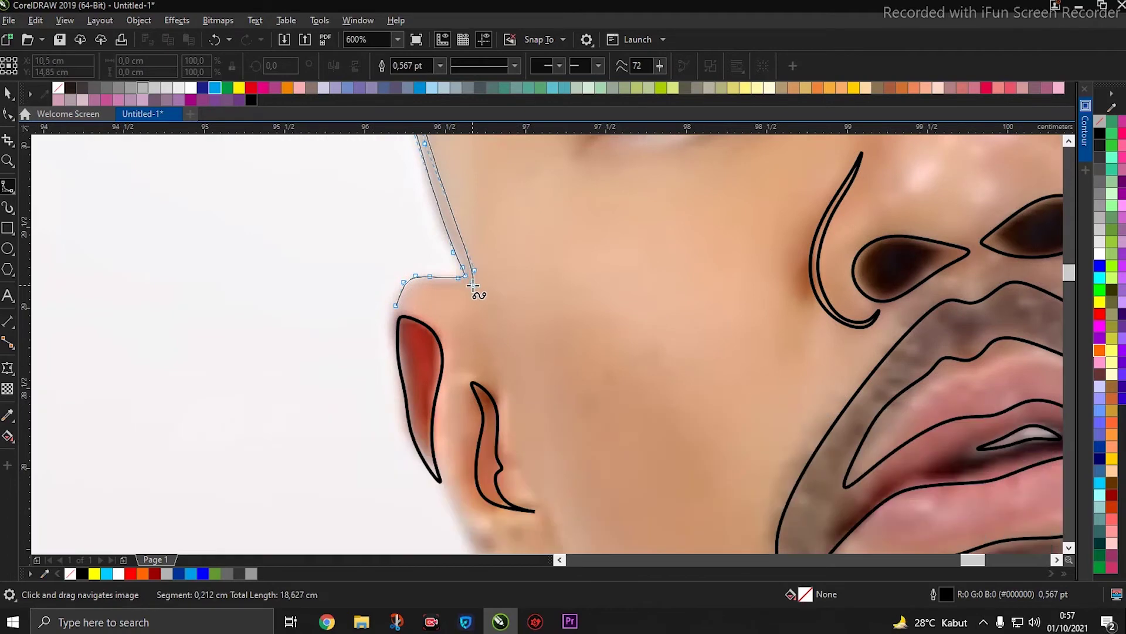
scroll(478, 317, "up", 2)
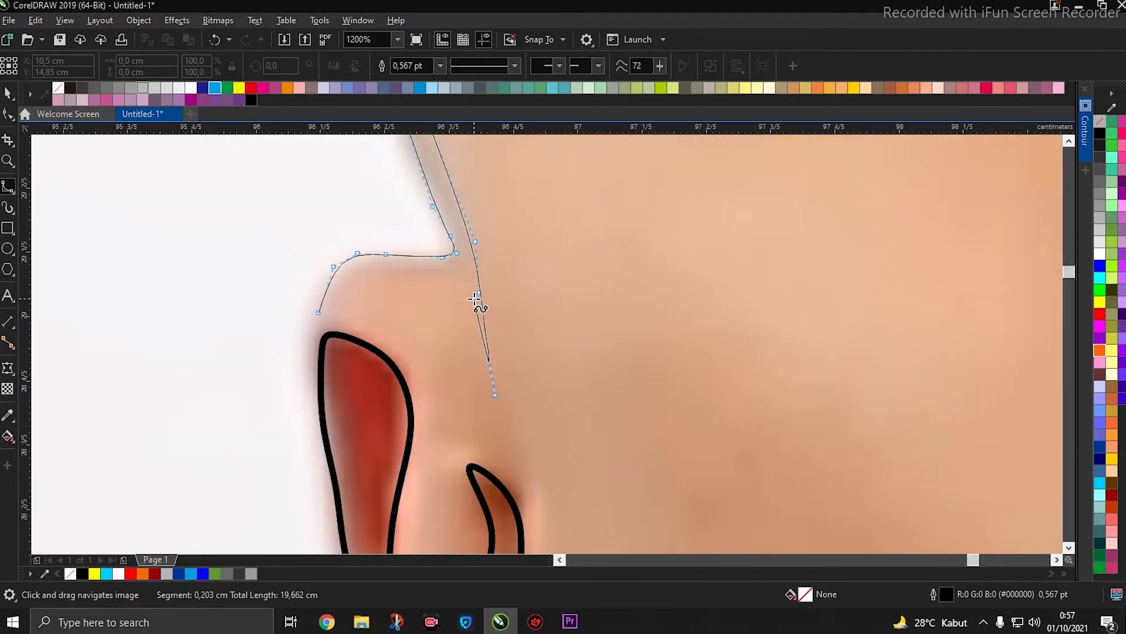
left_click(468, 263)
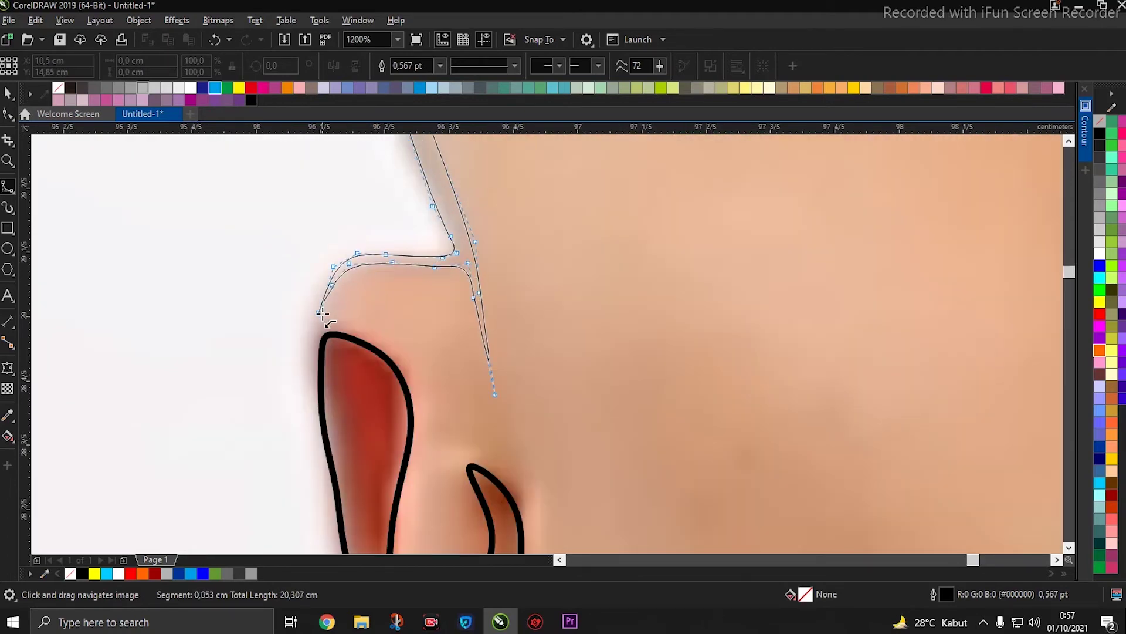
left_click(321, 316)
scroll(433, 348, "down", 2)
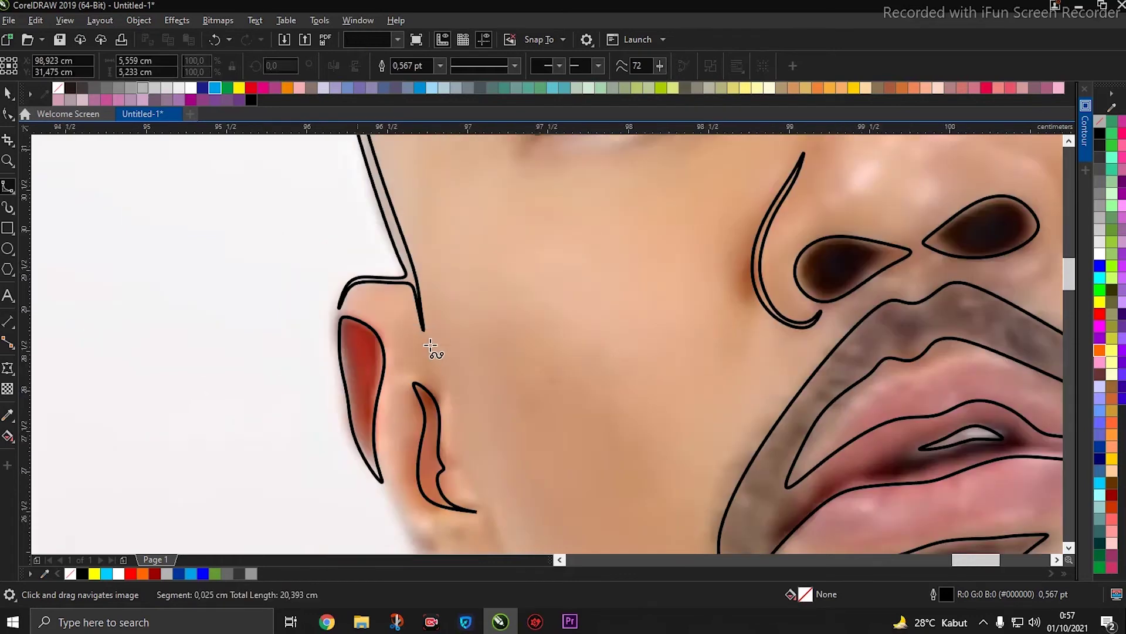
scroll(434, 261, "down", 1)
scroll(414, 323, "up", 3)
Step: Place B-spline points along the underside of the left ear lobe
left_click(345, 282)
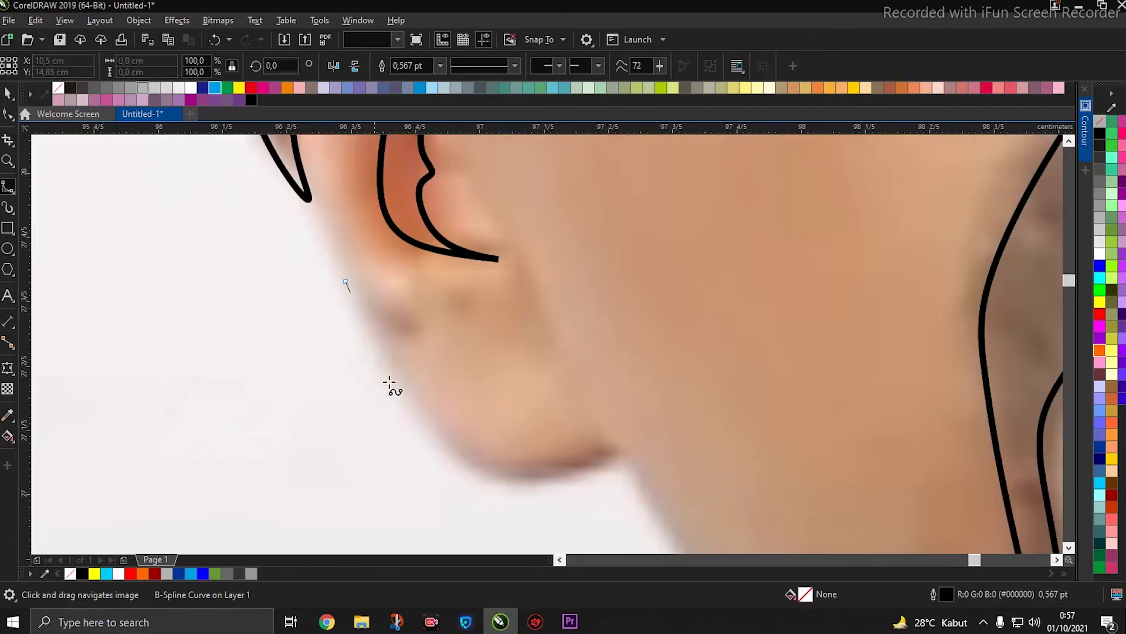
left_click(419, 430)
left_click(481, 475)
left_click(535, 477)
left_click(581, 456)
left_click(611, 454)
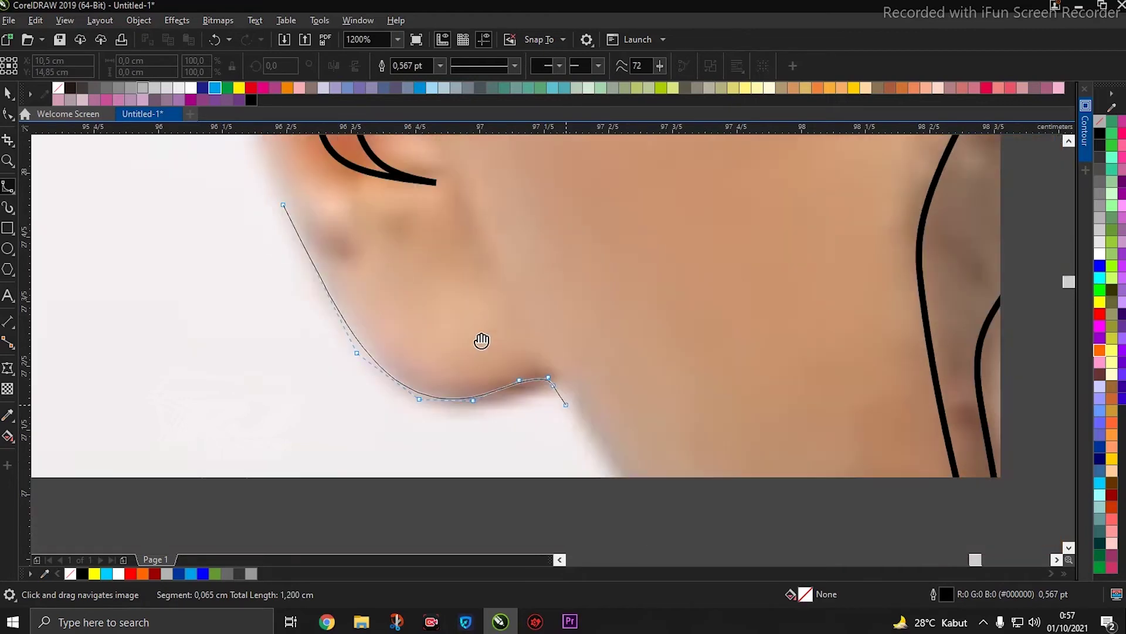
scroll(477, 339, "down", 2)
scroll(510, 385, "up", 2)
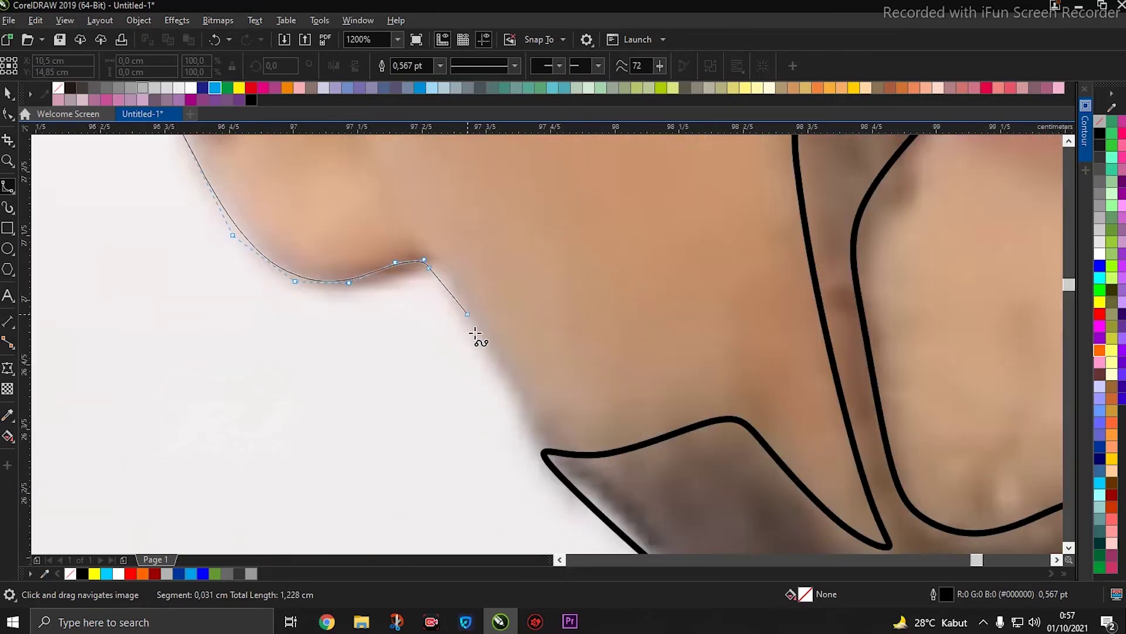
Step: Extend the ear-lobe curve down the jaw toward the beard and finish the shape
left_click(530, 434)
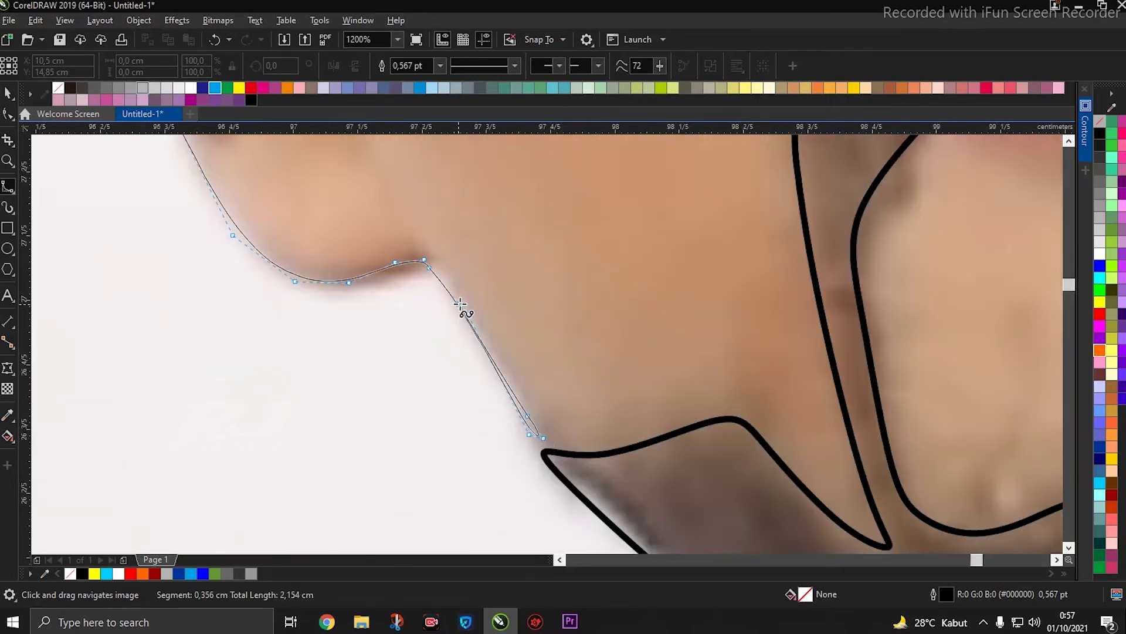
scroll(472, 310, "down", 1)
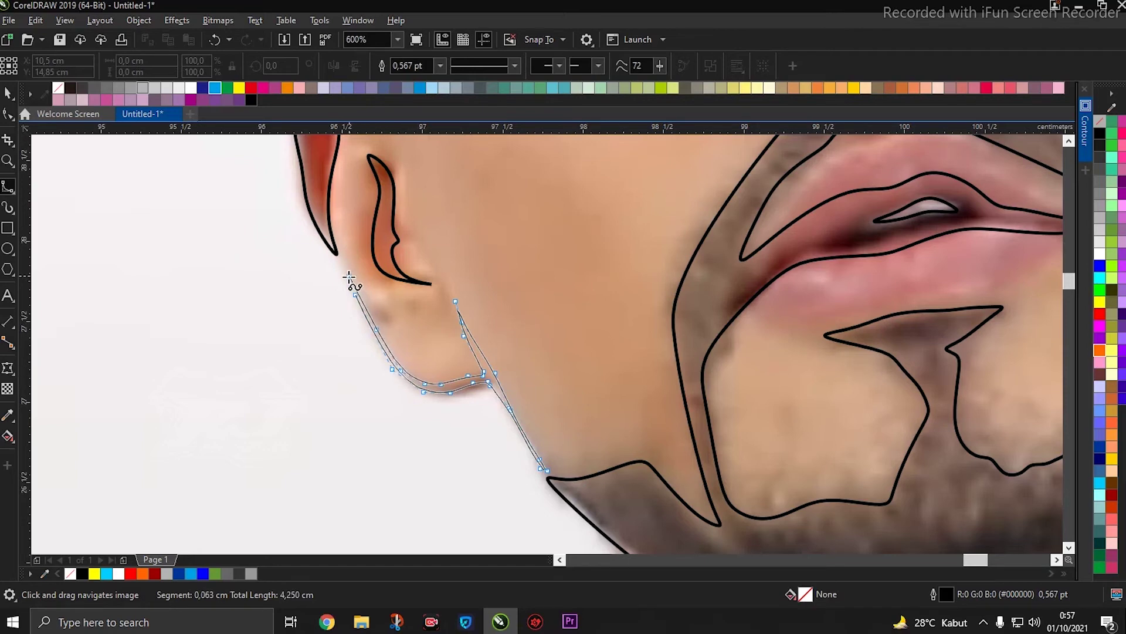
double_click(355, 296)
scroll(355, 296, "down", 3)
scroll(634, 358, "up", 3)
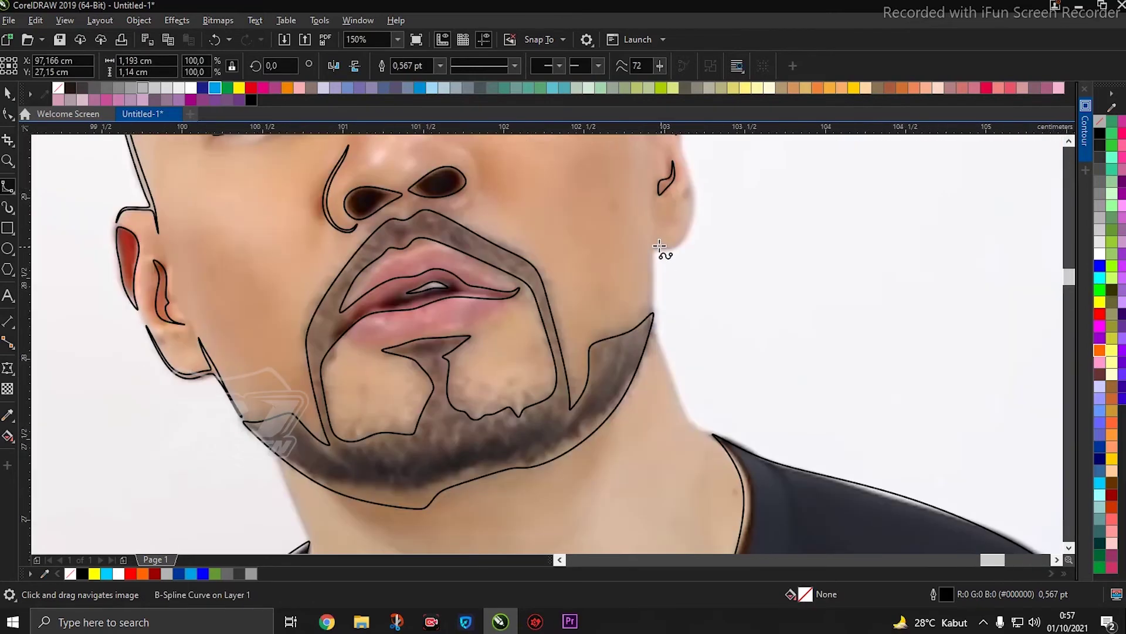
left_click(638, 366)
Step: Trace a B-spline from the right jaw up the right ear's outer edge to its top
scroll(642, 264, "up", 1)
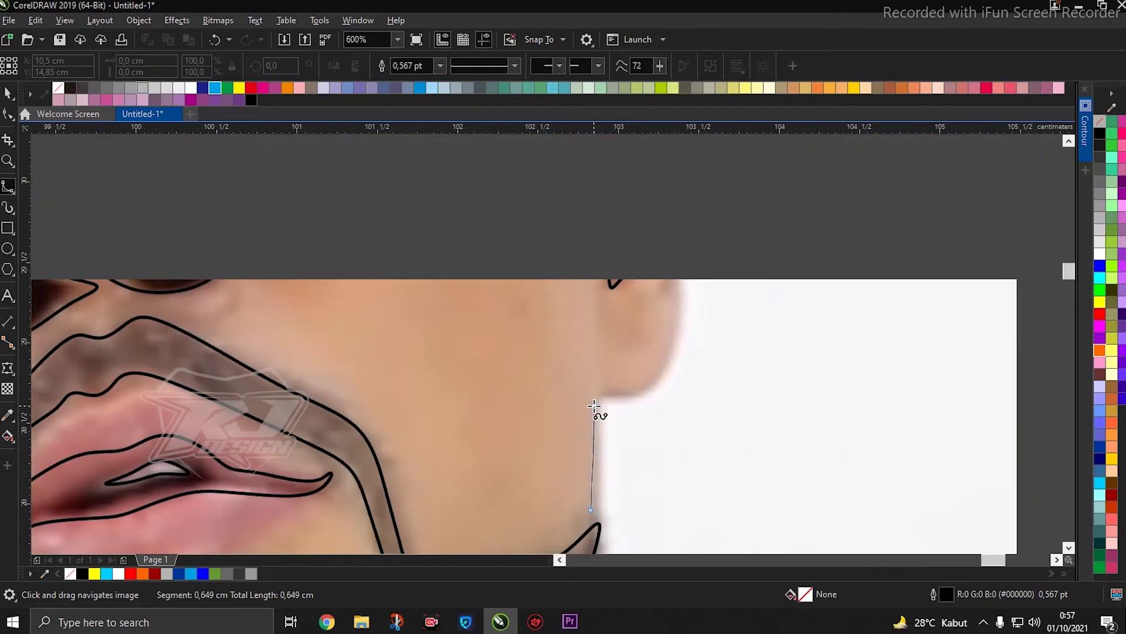
scroll(599, 411, "up", 1)
left_click(594, 404)
left_click(597, 386)
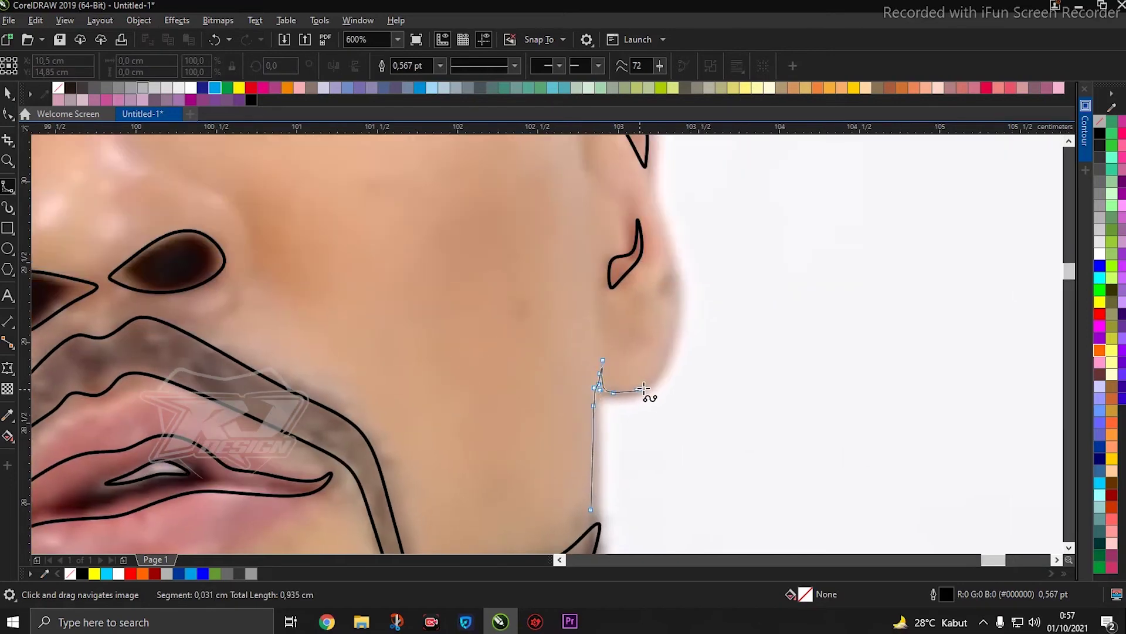
left_click(674, 333)
left_click(678, 274)
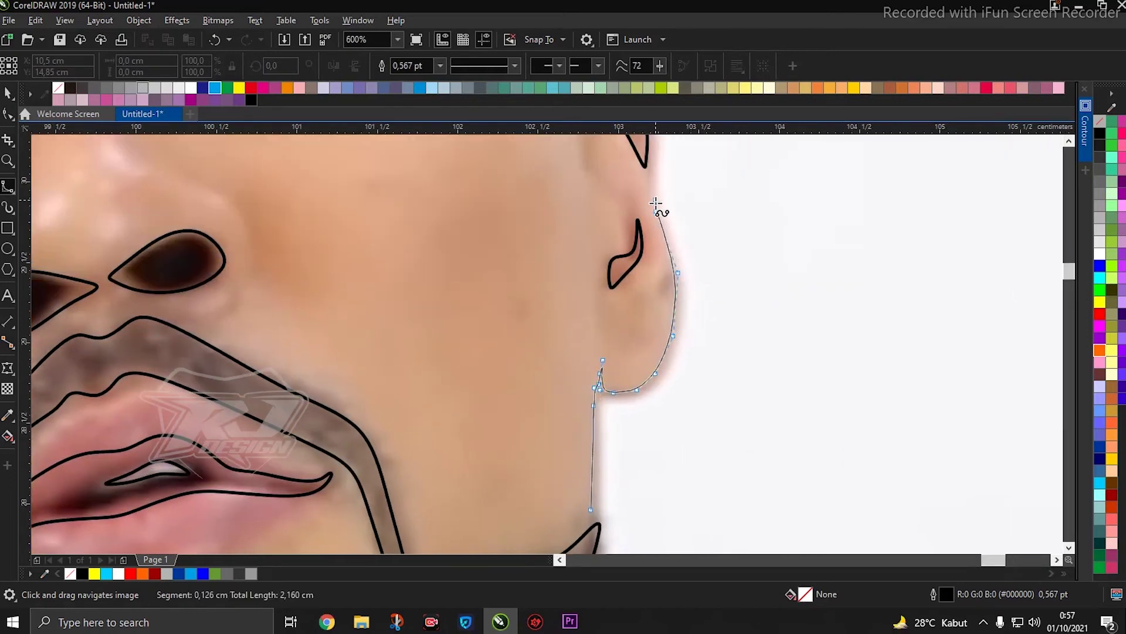
left_click(680, 262)
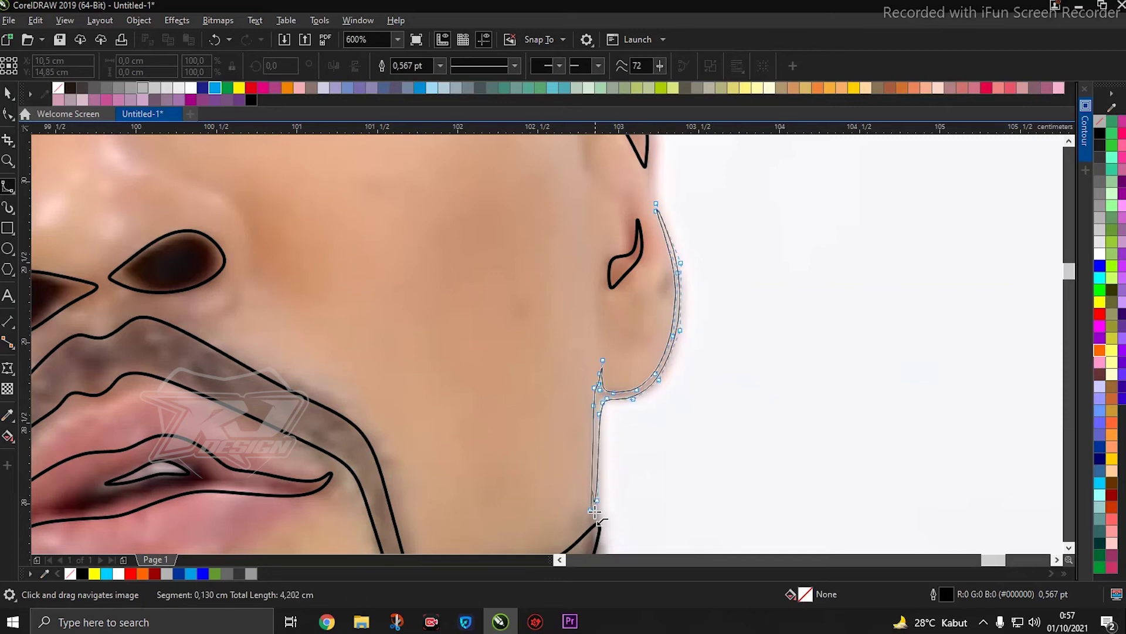
double_click(594, 510)
scroll(604, 440, "down", 2)
scroll(624, 335, "up", 2)
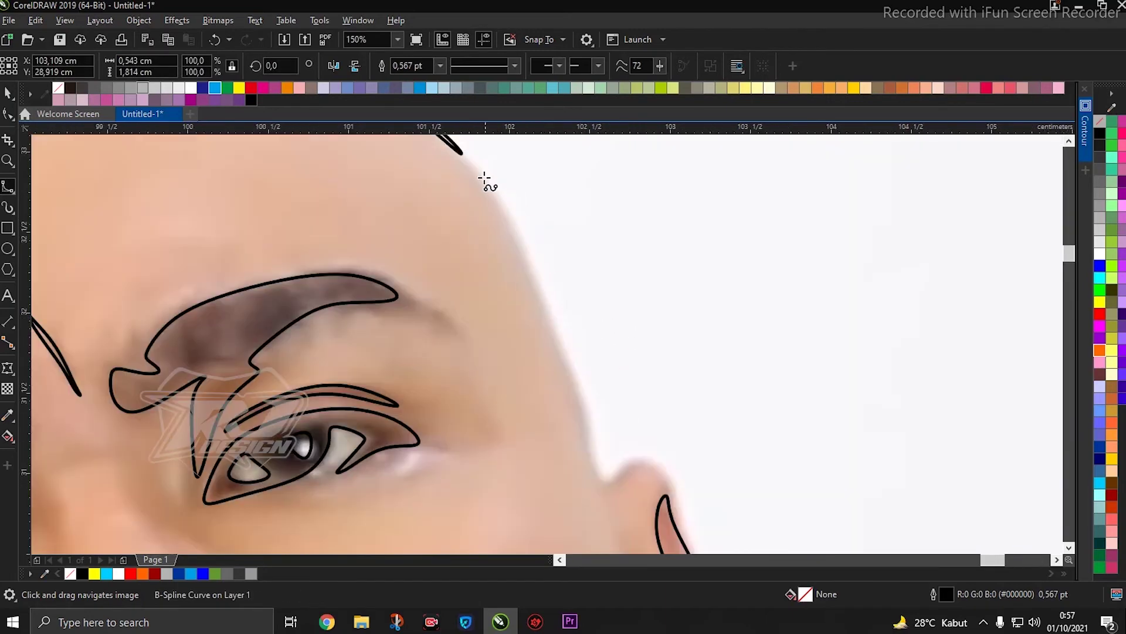
Step: Draw a B-spline from the right temple down the right side of the head
left_click(484, 177)
left_click(534, 273)
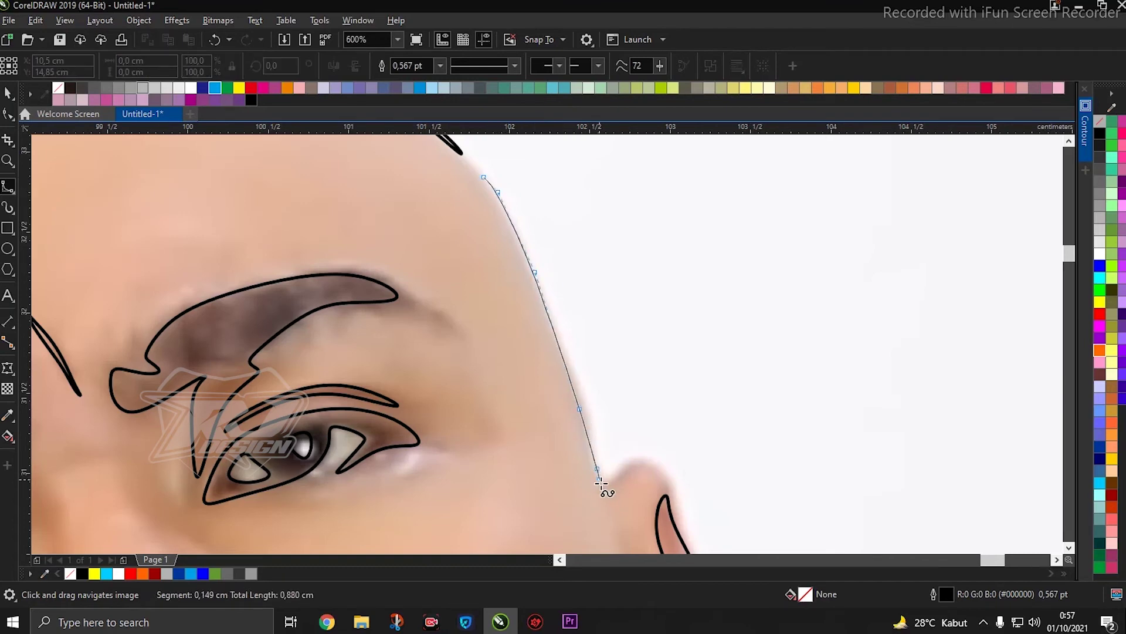
double_click(666, 481)
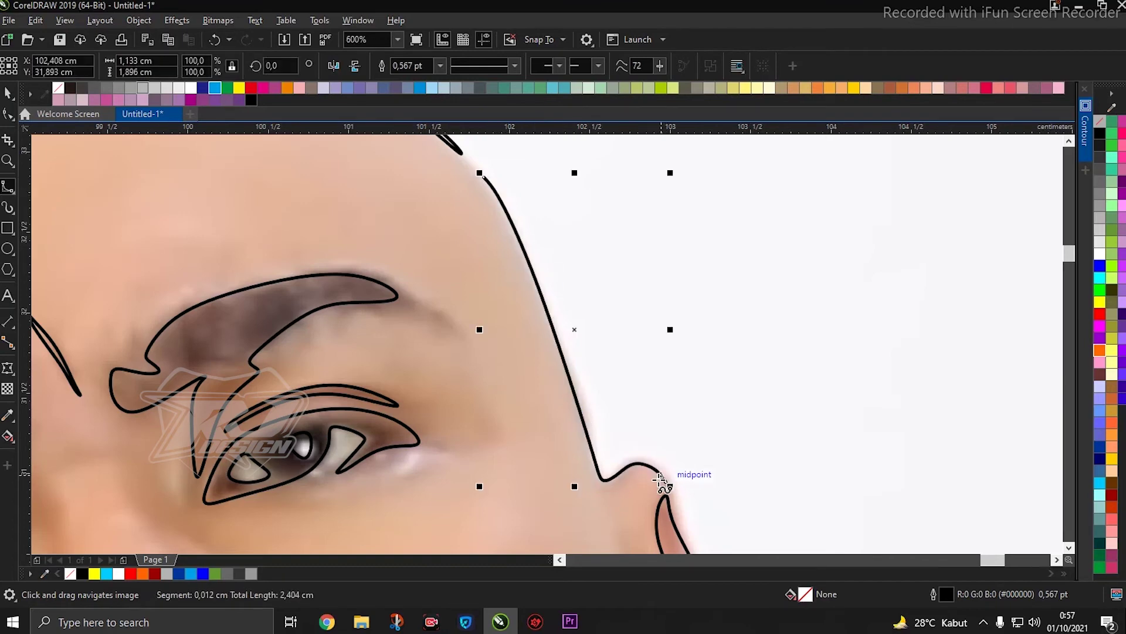
scroll(669, 478, "up", 1)
scroll(674, 440, "up", 1)
Step: Continue from the curve's lower end back up its inner side to close the head-edge outline
left_click(676, 401)
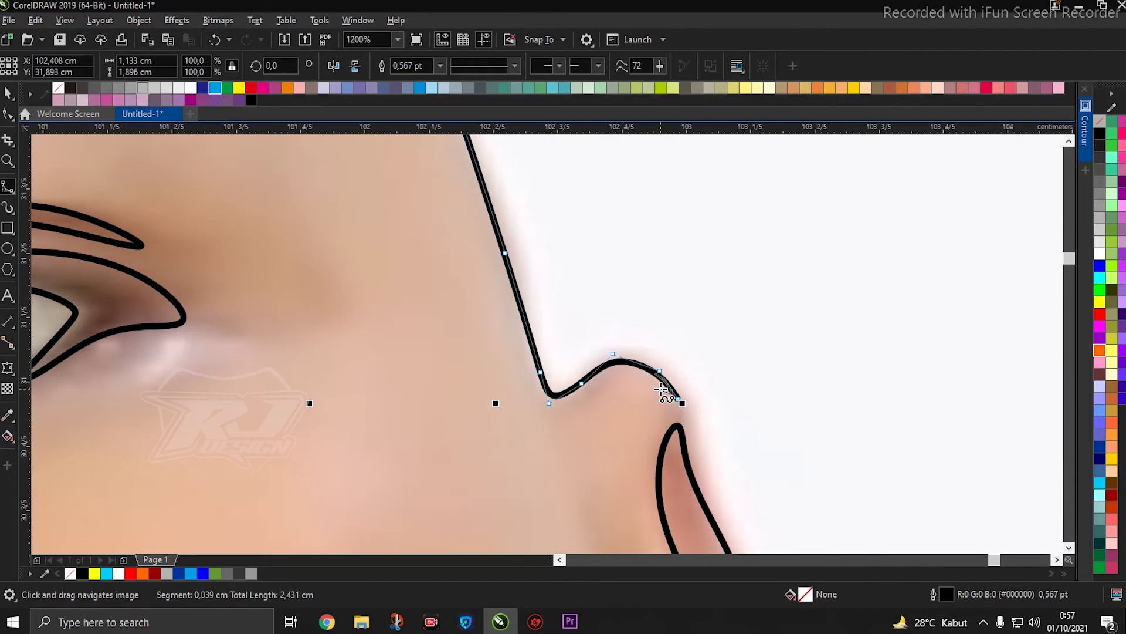
left_click(608, 375)
left_click(584, 394)
left_click(560, 412)
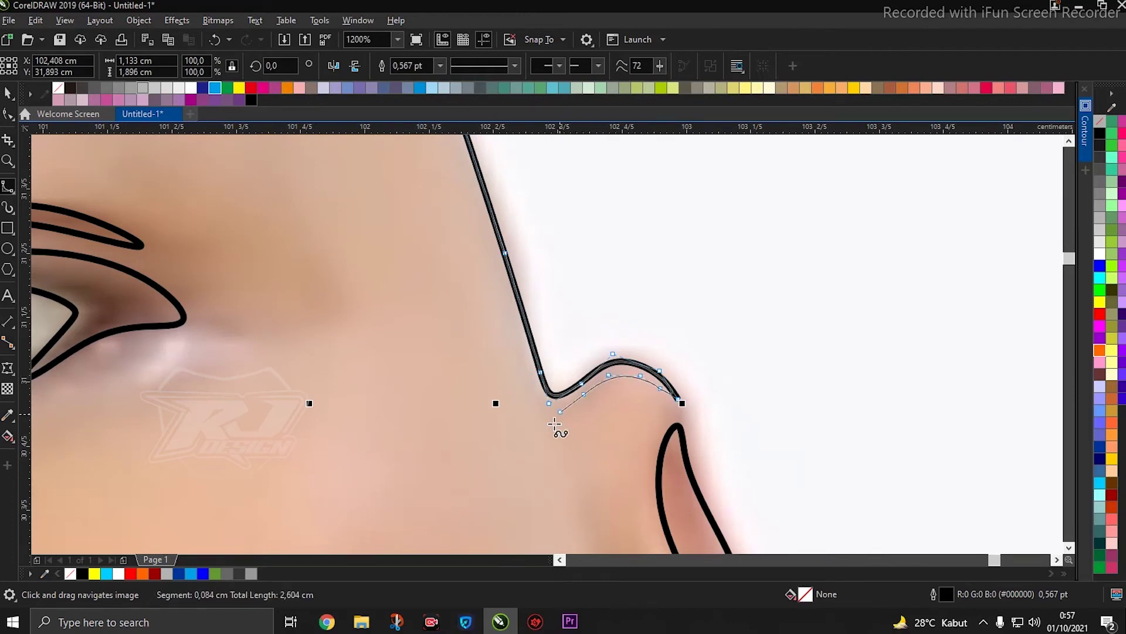
left_click(527, 354)
left_click(491, 262)
scroll(486, 241, "down", 1)
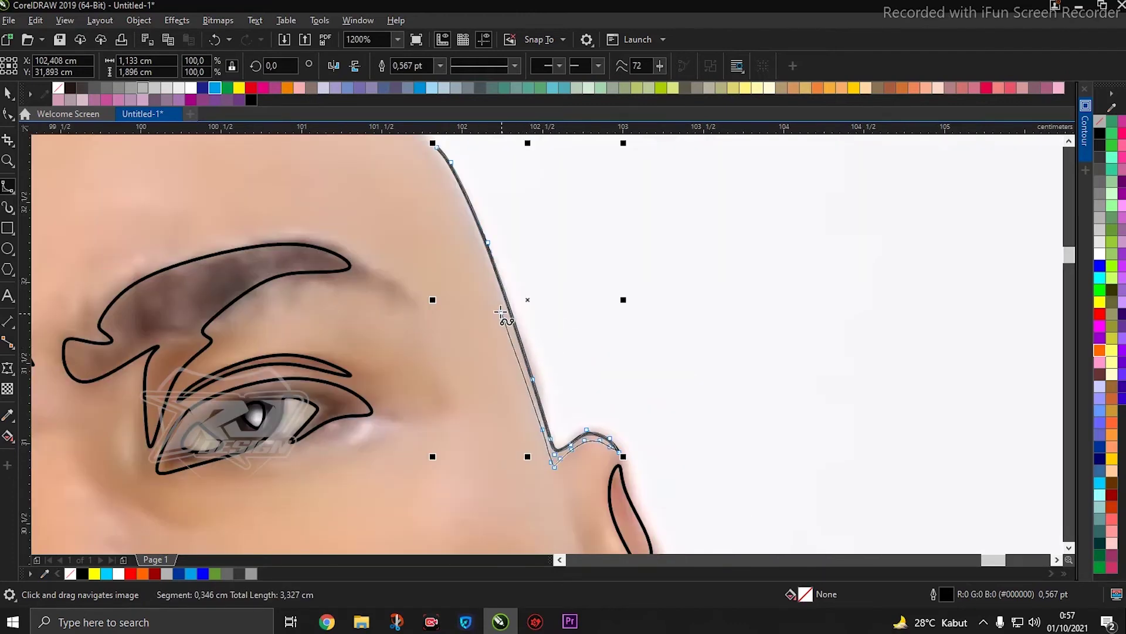
left_click(502, 301)
scroll(506, 328, "up", 3)
scroll(508, 383, "up", 1)
left_click(490, 321)
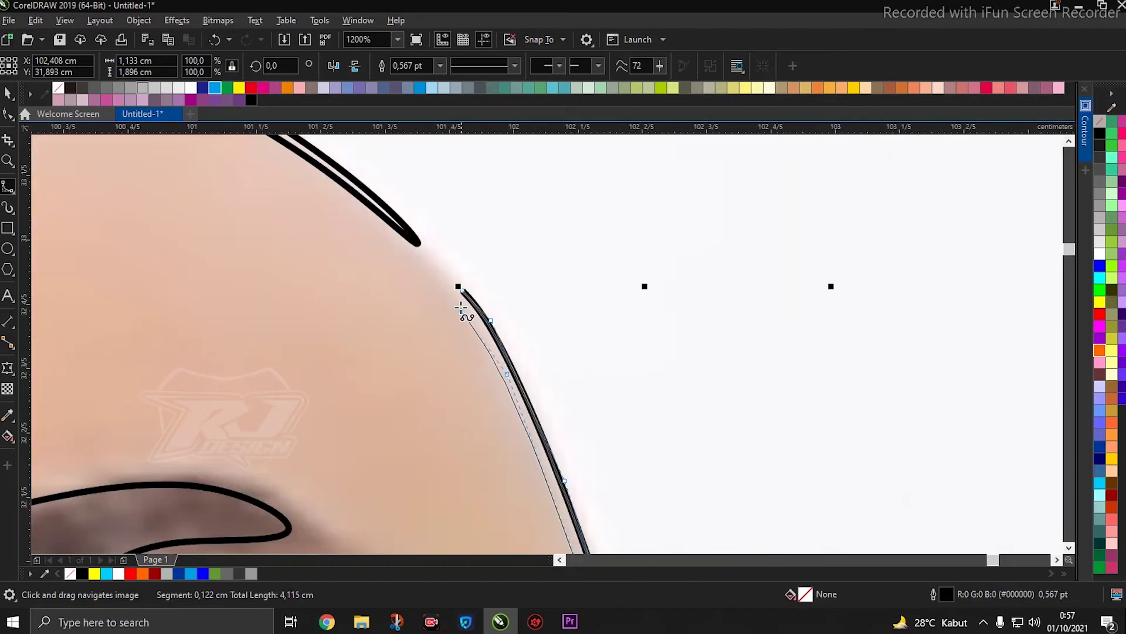
left_click(458, 303)
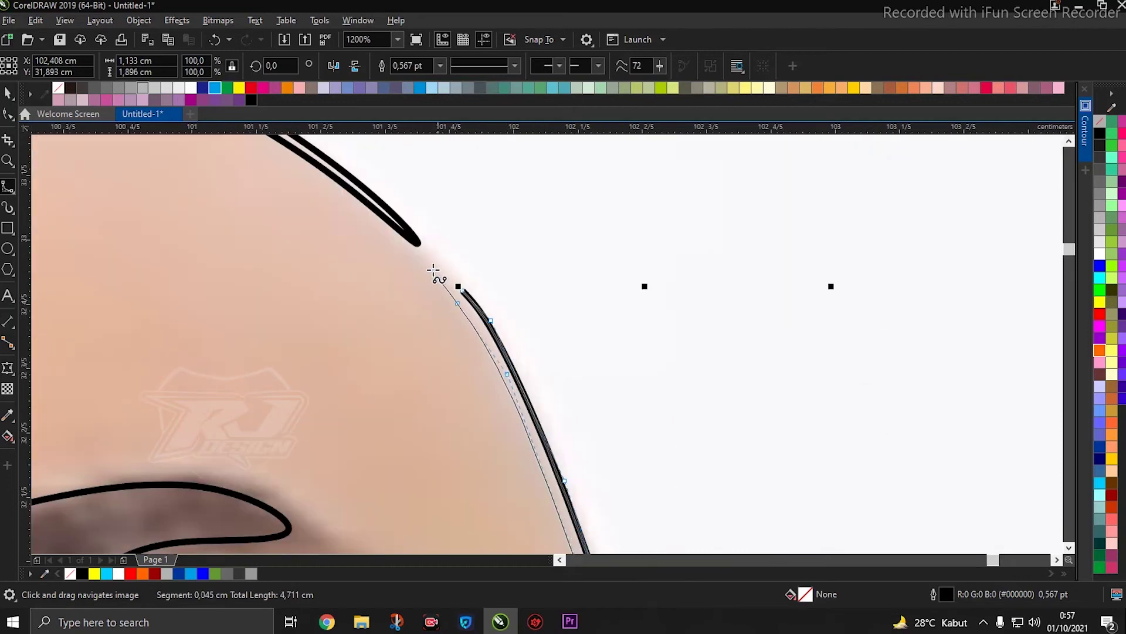
double_click(461, 293)
Step: Trace a B-spline down the right neck edge from under the beard to the collar
scroll(508, 329, "down", 3)
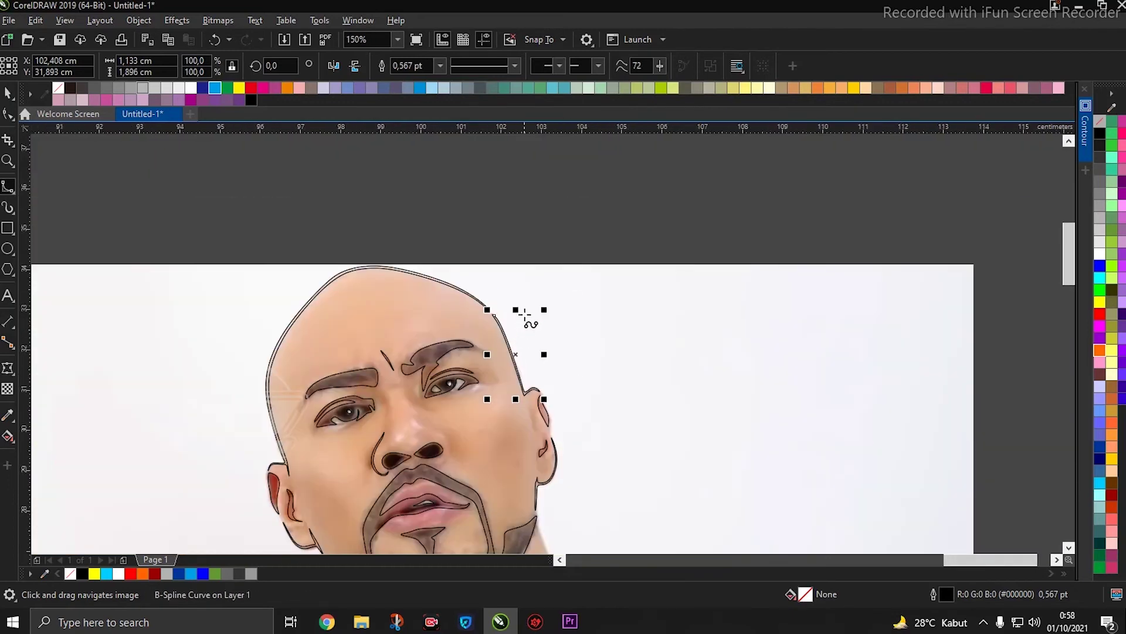
scroll(525, 316, "down", 3)
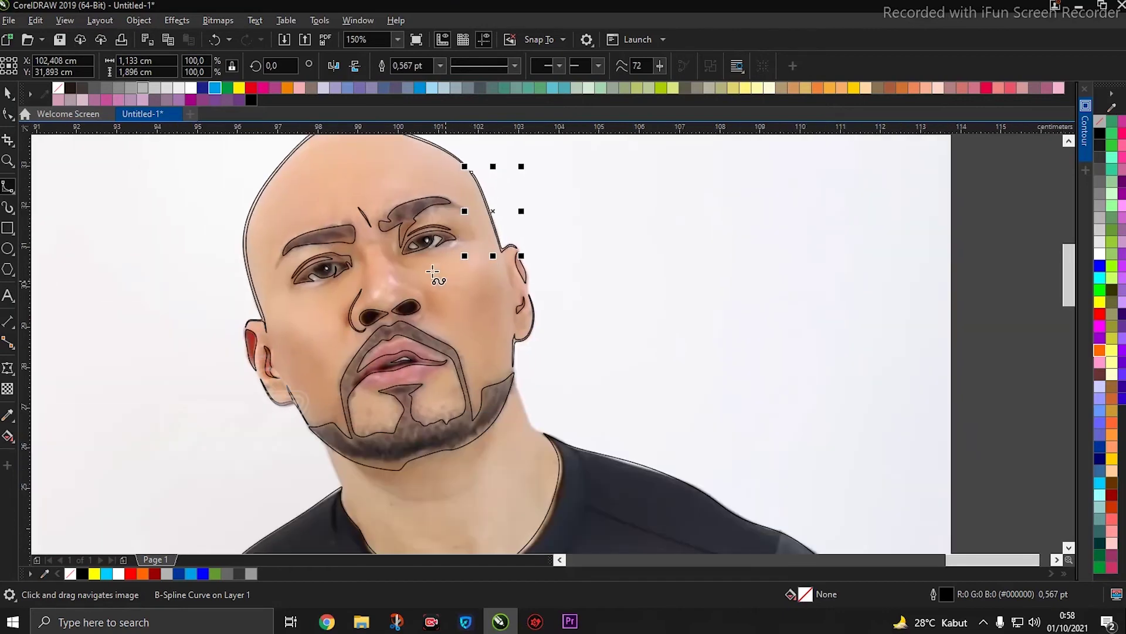
scroll(433, 273, "down", 2)
scroll(453, 346, "up", 3)
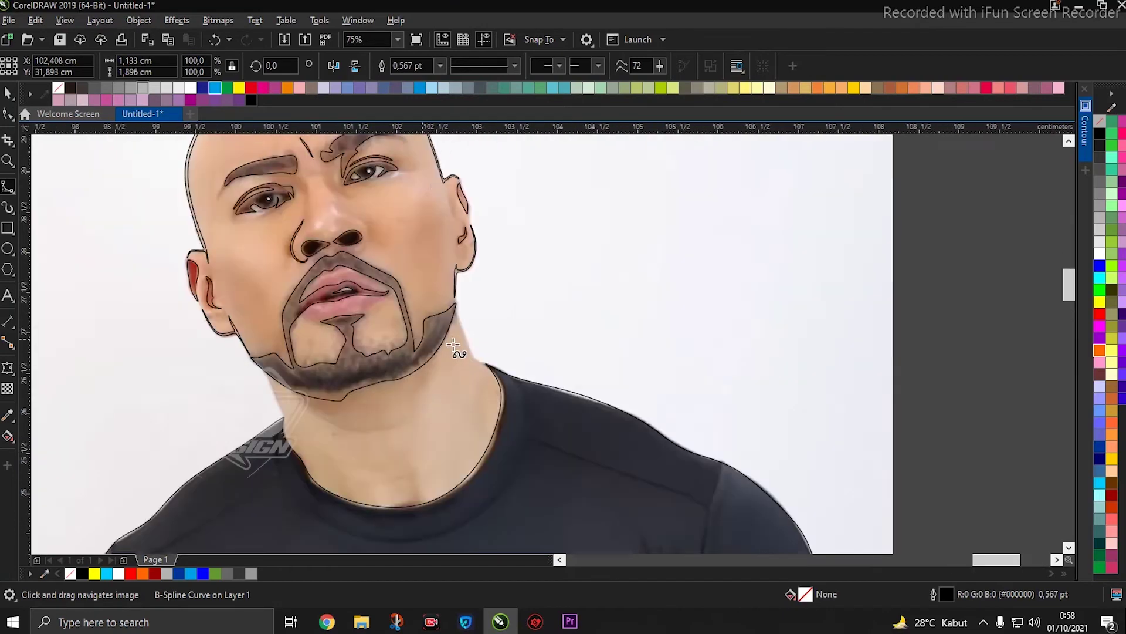
scroll(454, 347, "up", 2)
left_click(484, 227)
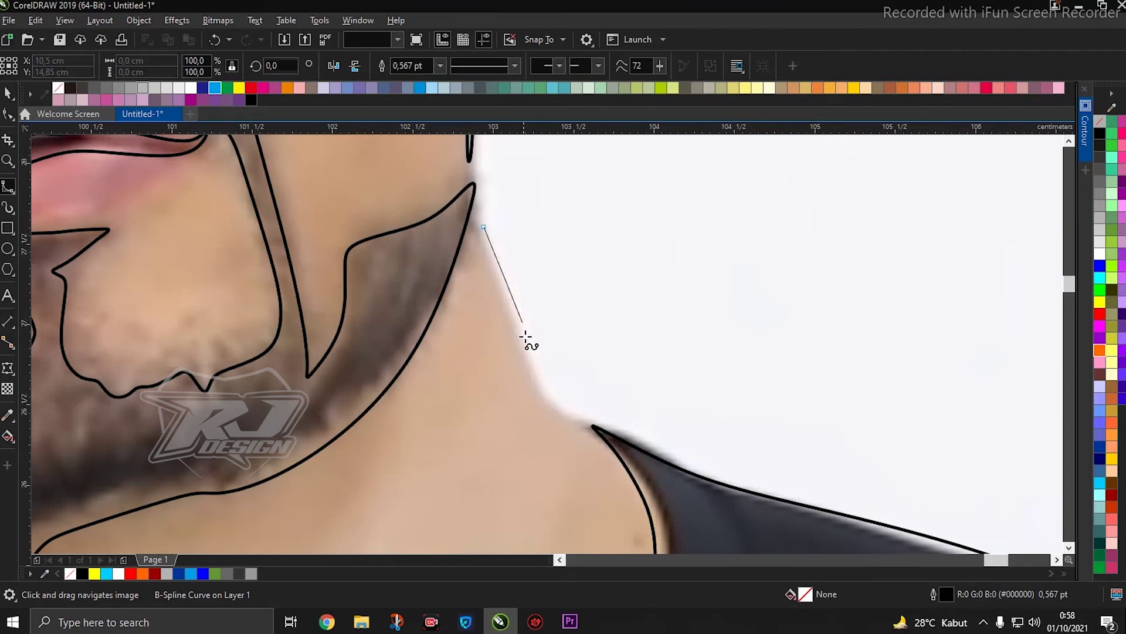
left_click(530, 386)
left_click(542, 413)
left_click(583, 433)
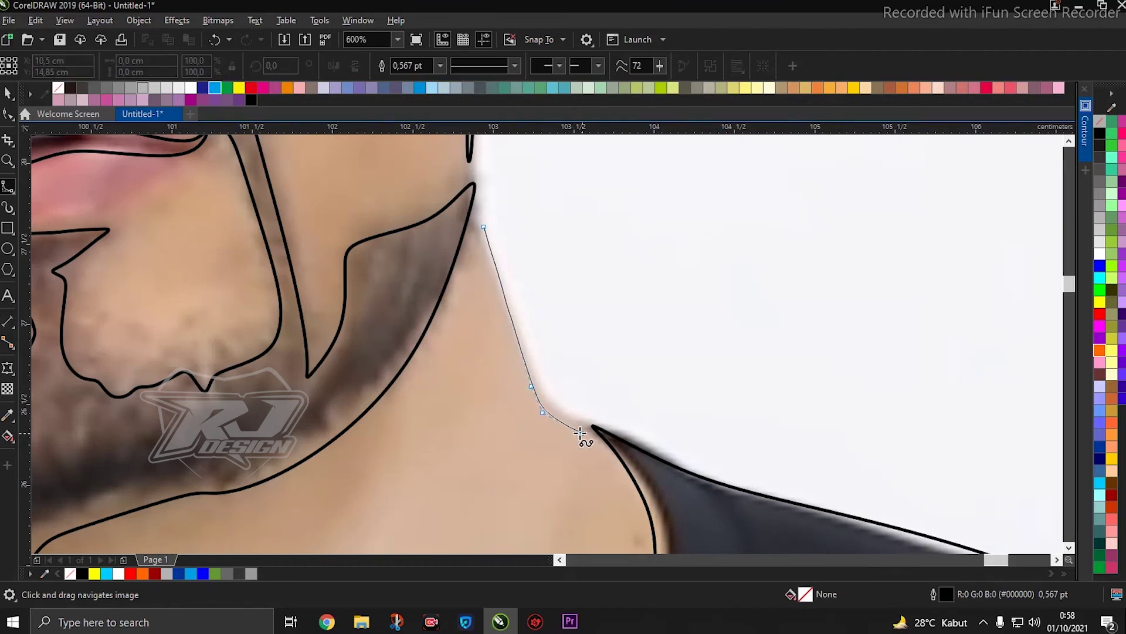
Step: Bring the neck curve back up and close it at its starting point
left_click(535, 410)
left_click(519, 372)
left_click(498, 285)
left_click(493, 266)
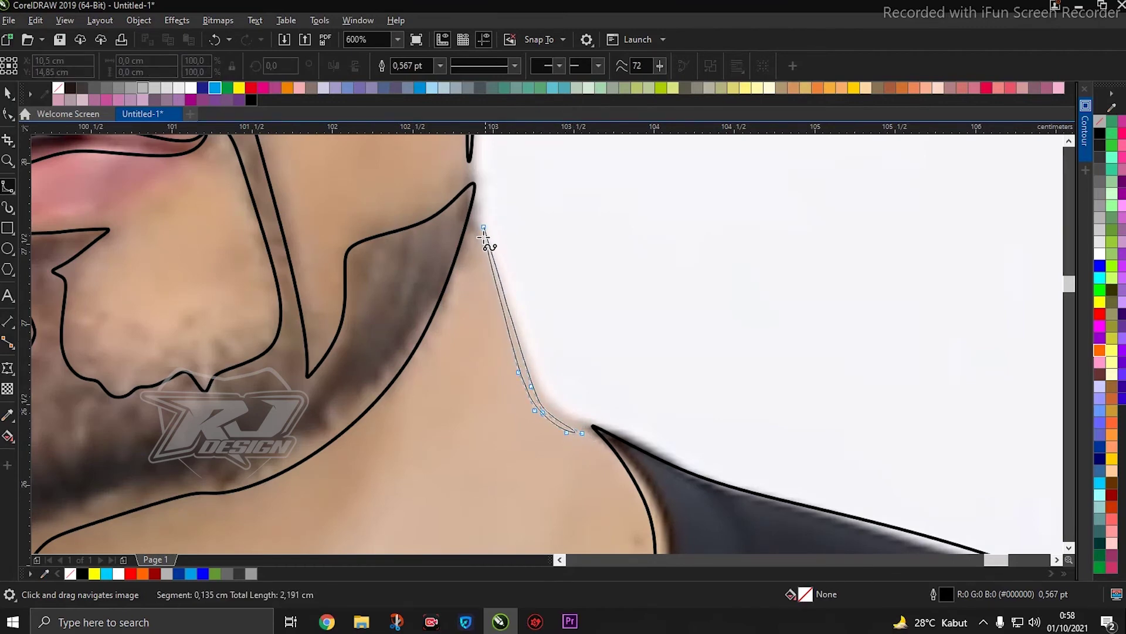
left_click(479, 221)
scroll(487, 235, "down", 2)
Step: Trace a B-spline along the left neck edge beneath the beard down to the collar
scroll(327, 326, "down", 2)
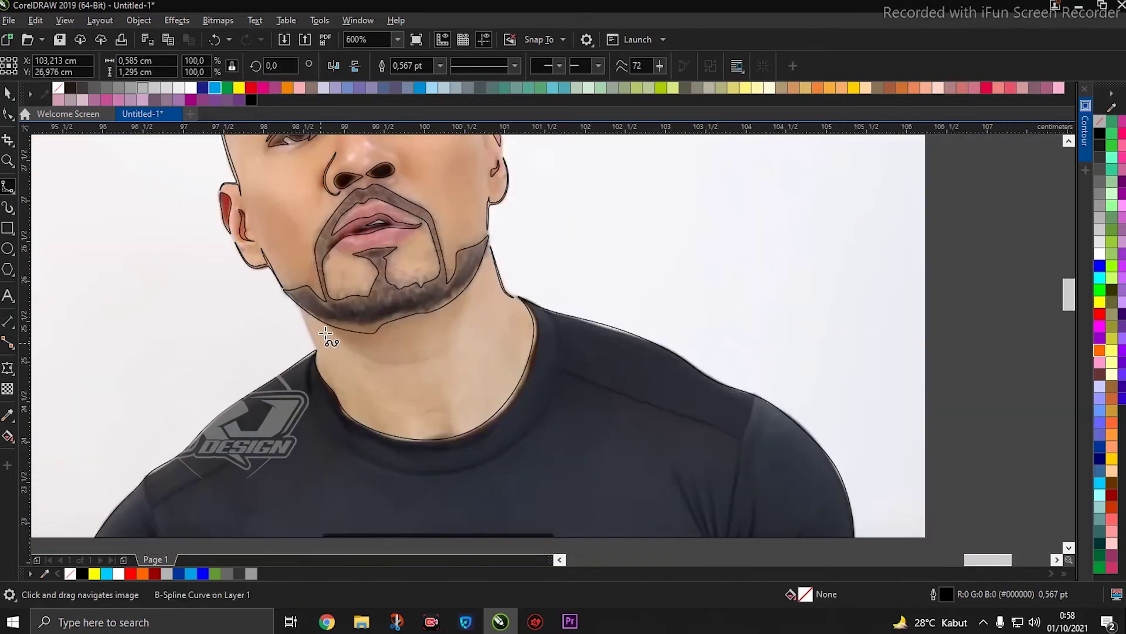
scroll(230, 242, "up", 5)
scroll(231, 242, "down", 2)
scroll(188, 196, "up", 1)
scroll(239, 244, "up", 1)
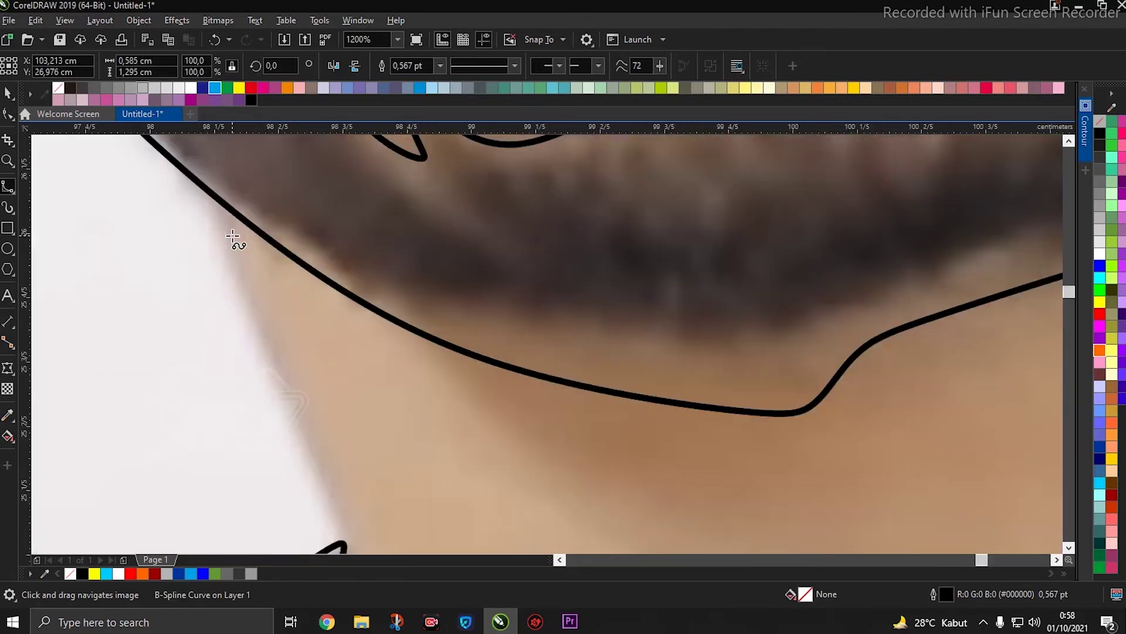
left_click(231, 232)
left_click(321, 451)
scroll(322, 381, "down", 3)
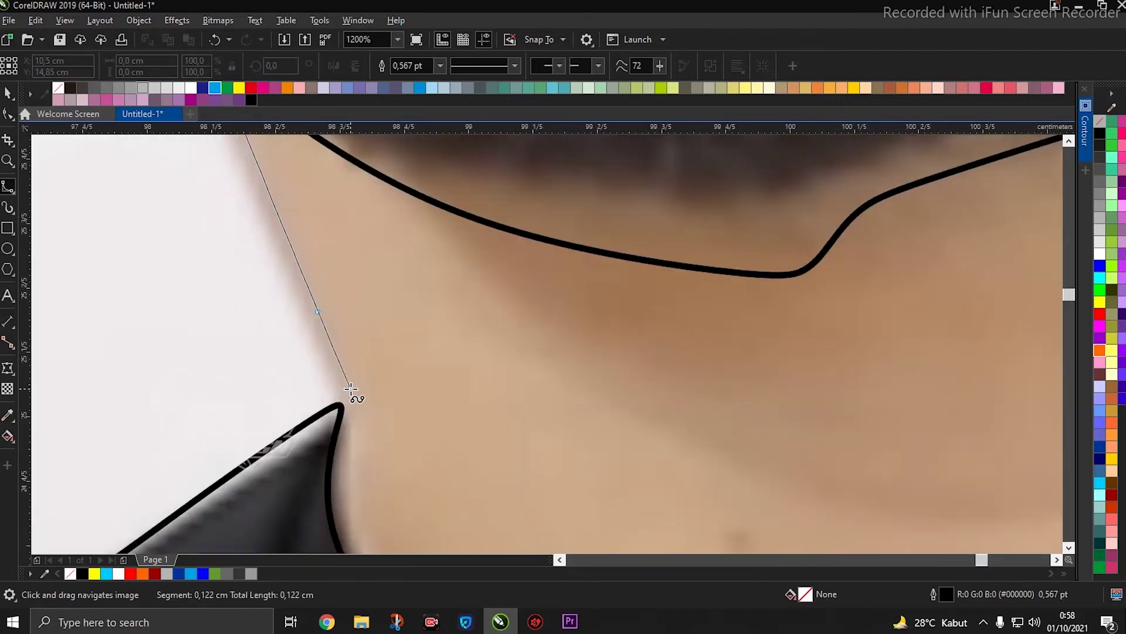
left_click(323, 341)
scroll(352, 428, "down", 1)
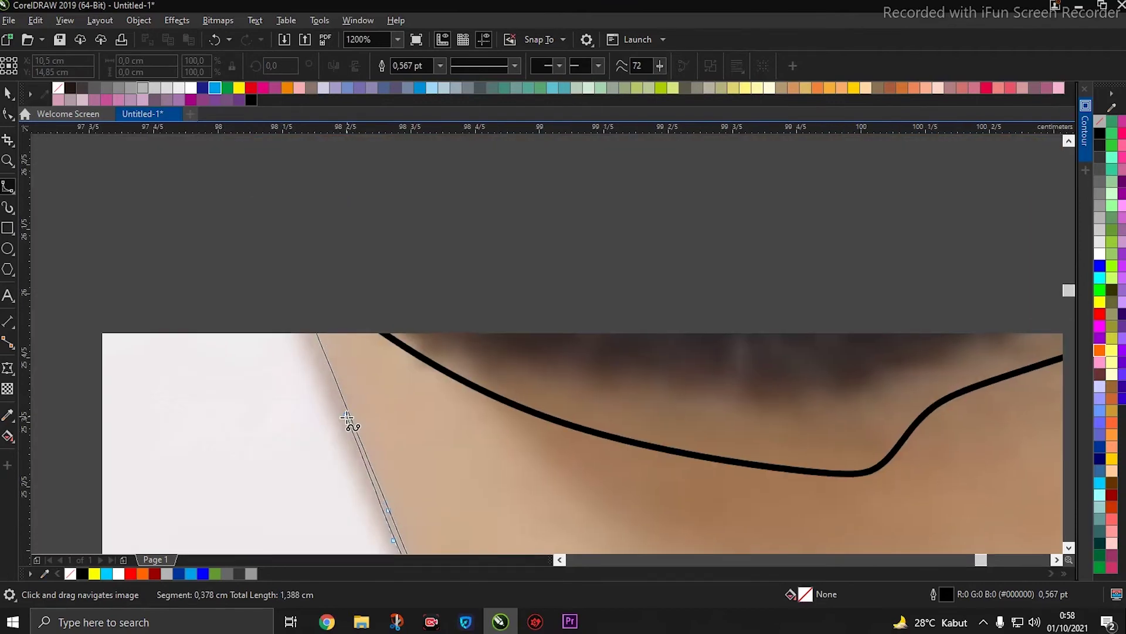
scroll(321, 367, "up", 1)
double_click(287, 279)
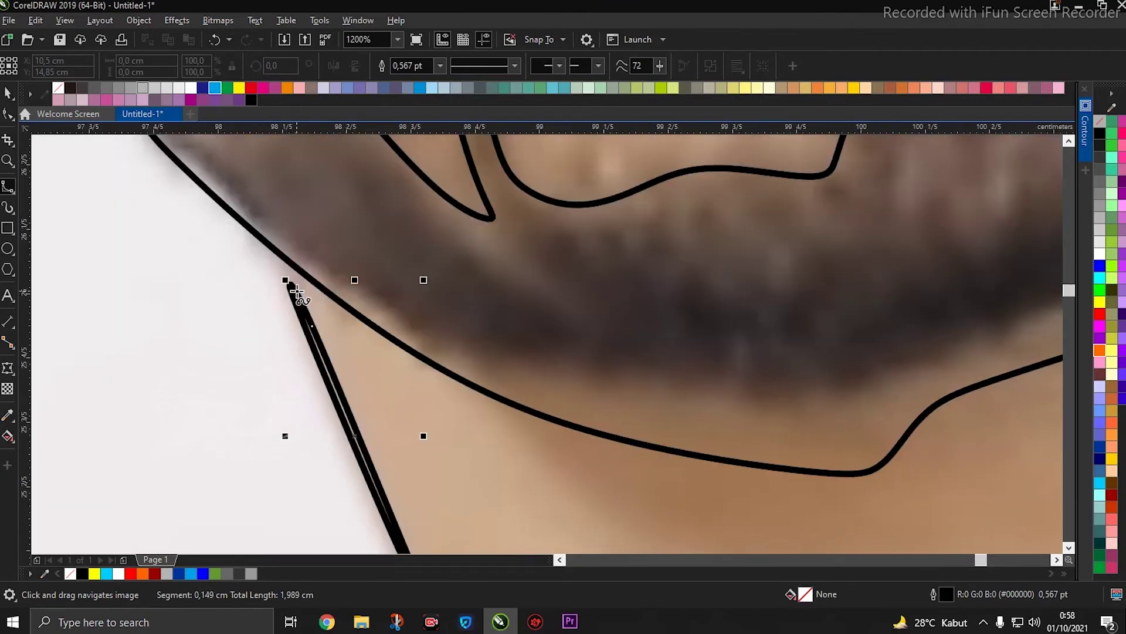
scroll(329, 317, "down", 2)
scroll(387, 360, "down", 2)
Step: Select all 26 traced outlines and move them off the photo to its right
key("space")
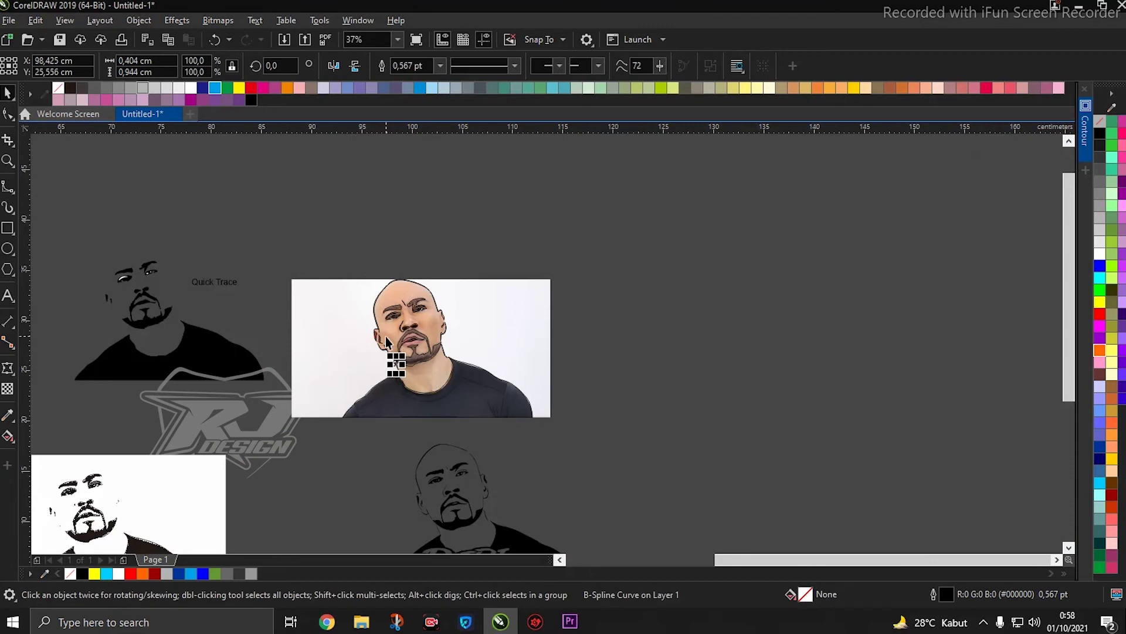
scroll(385, 334, "up", 2)
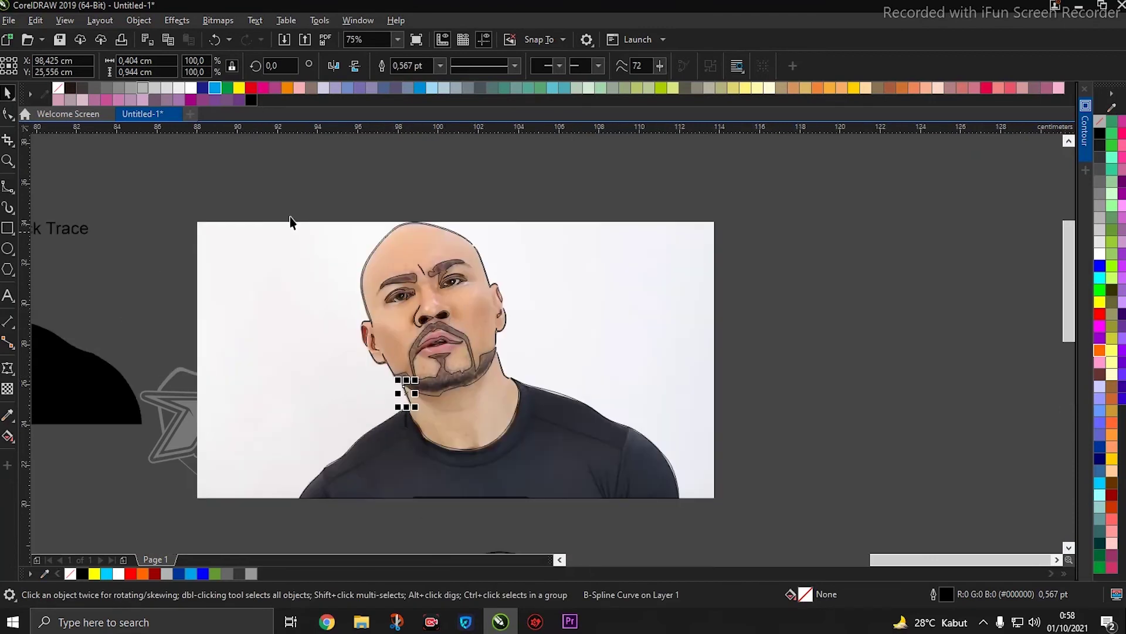
left_click_drag(244, 189, 697, 535)
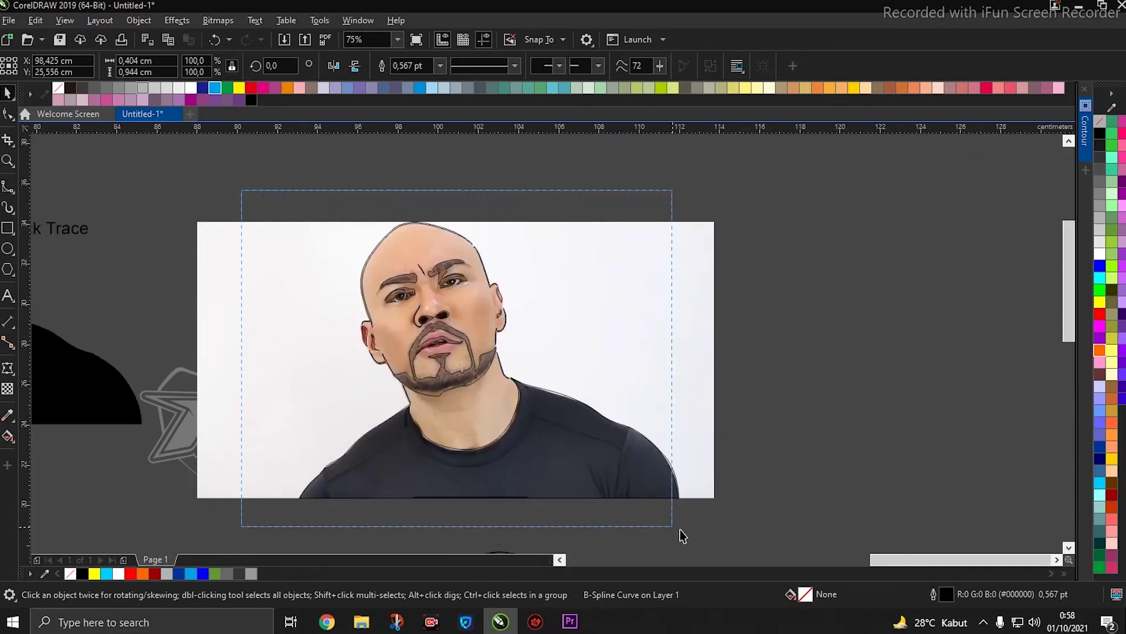
scroll(528, 340, "right", 3)
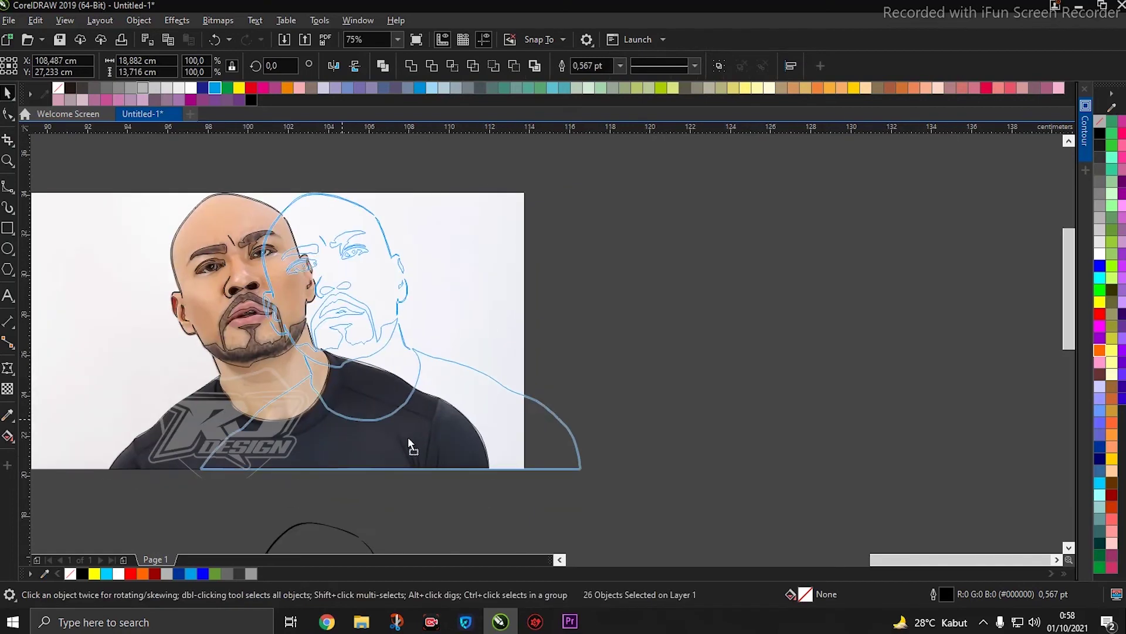
left_click_drag(243, 464, 704, 465)
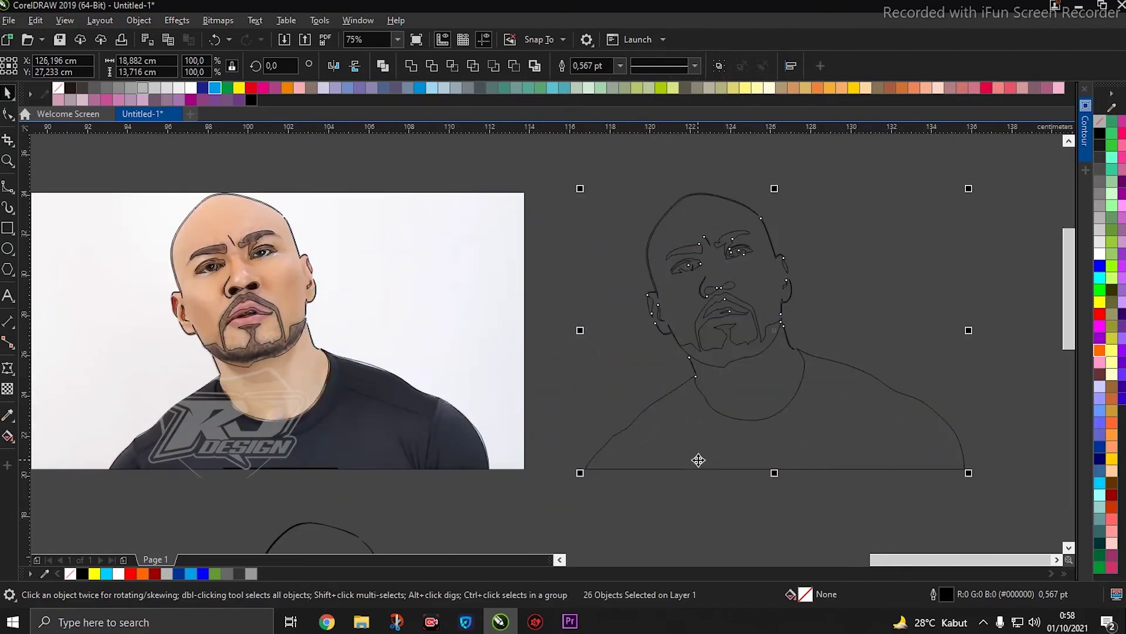
key("ctrl+z")
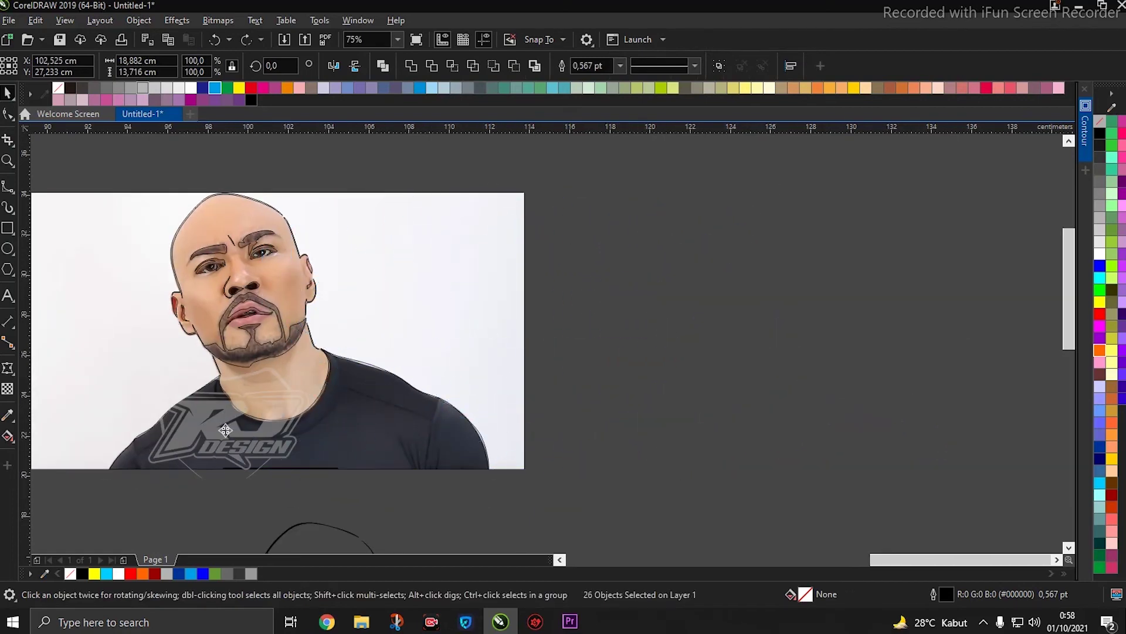
left_click_drag(226, 440, 665, 434)
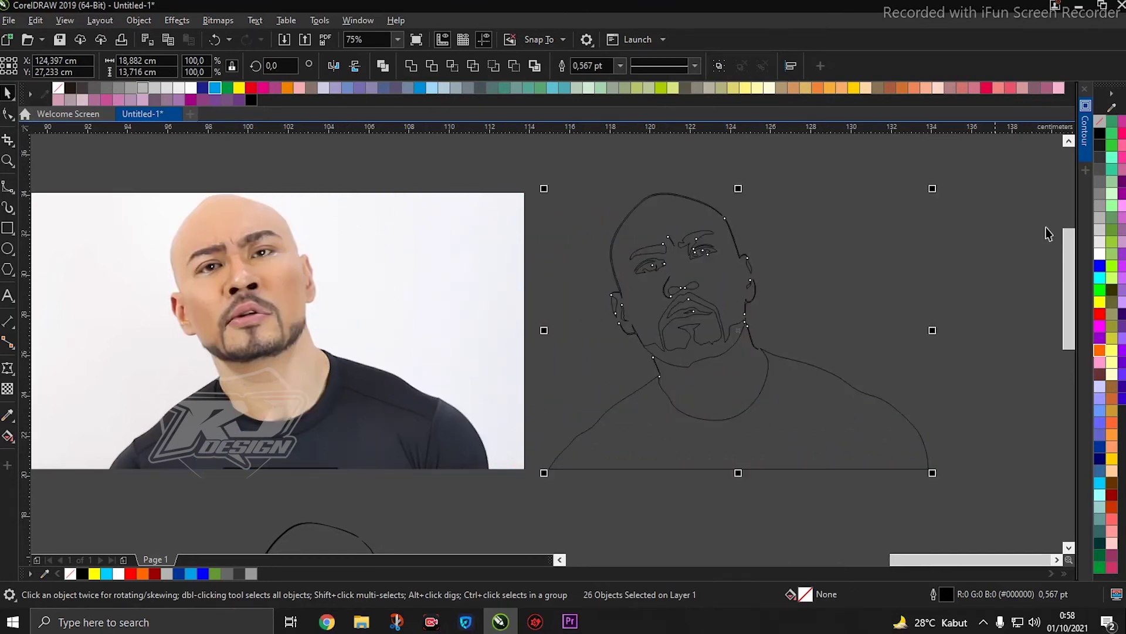
Step: Fill the selected traced shapes with solid black from the color palette
left_click(1100, 139)
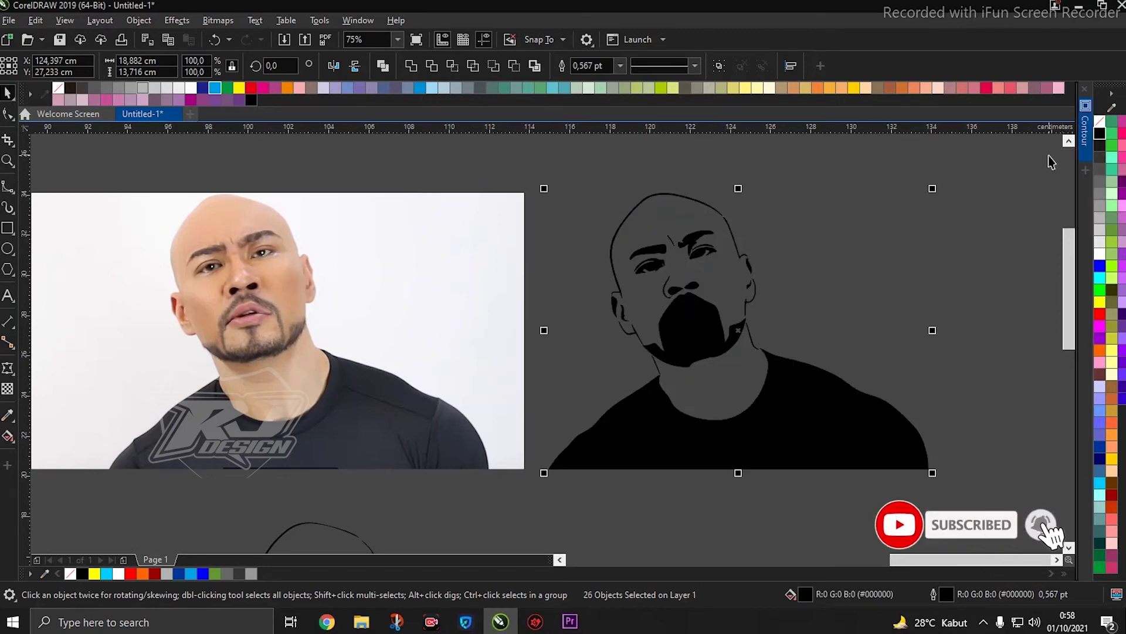
scroll(729, 287, "up", 2)
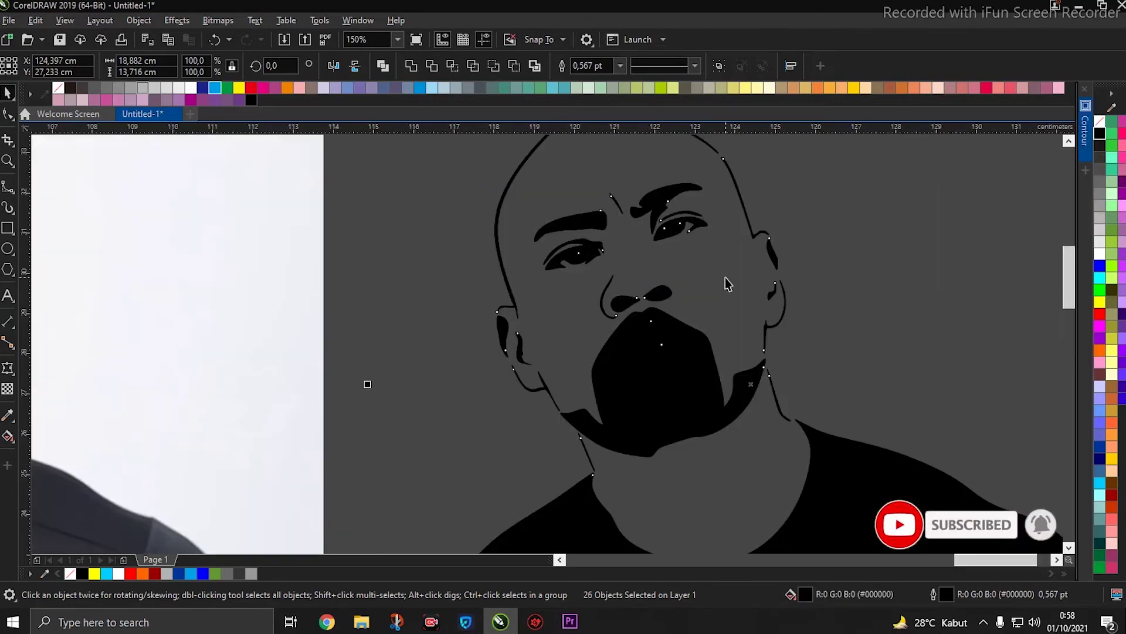
scroll(683, 275, "down", 2)
scroll(682, 276, "down", 2)
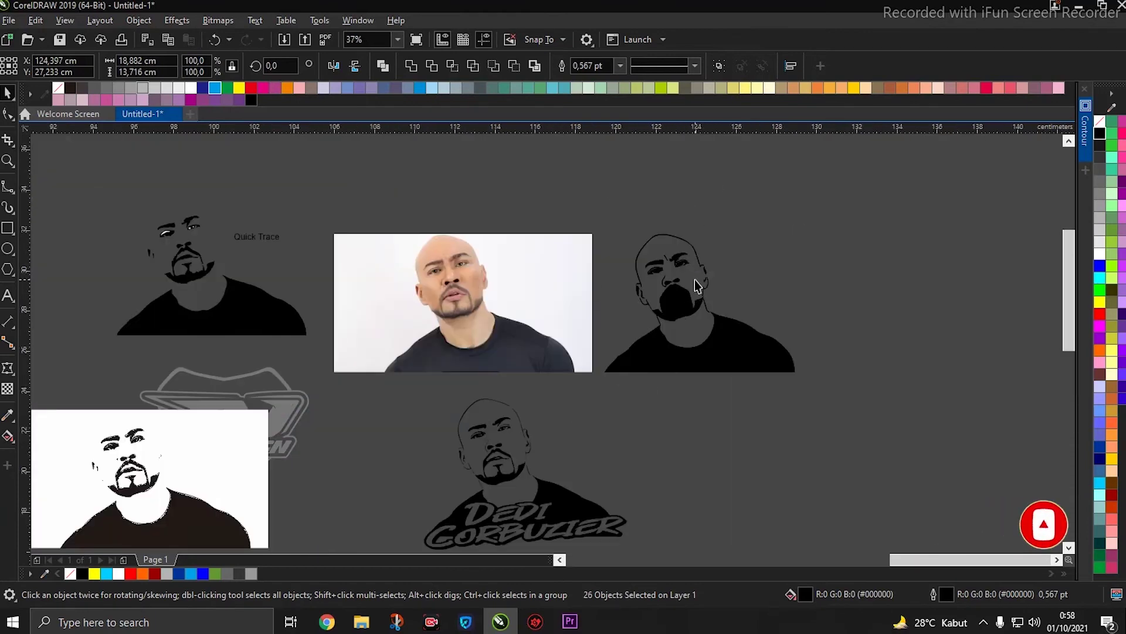
scroll(695, 280, "up", 4)
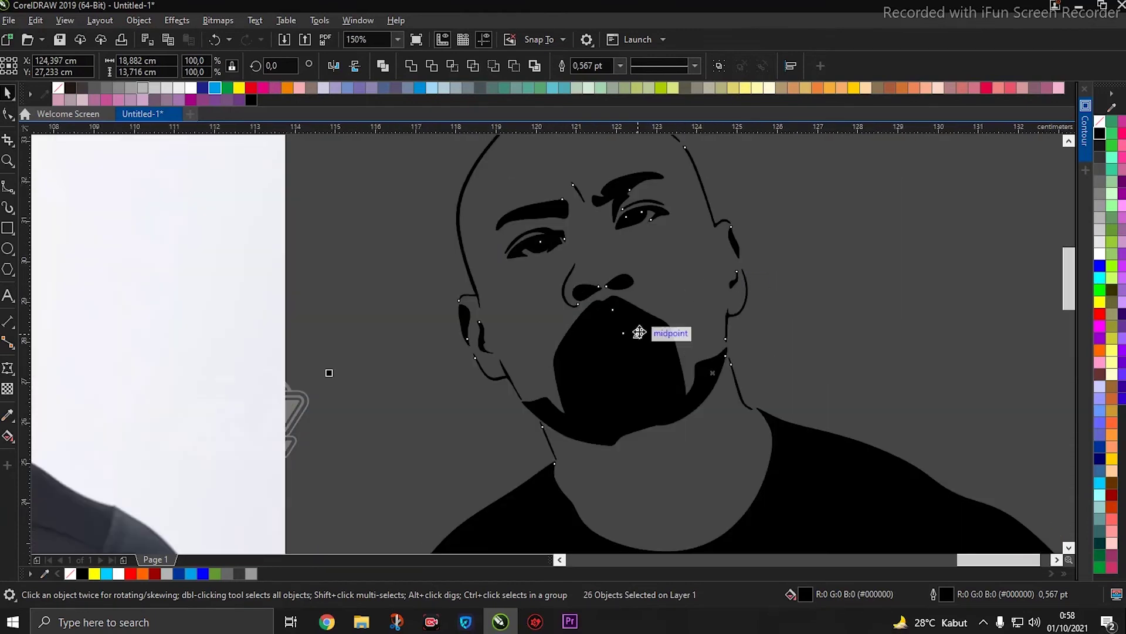
key("F10")
scroll(641, 336, "up", 2)
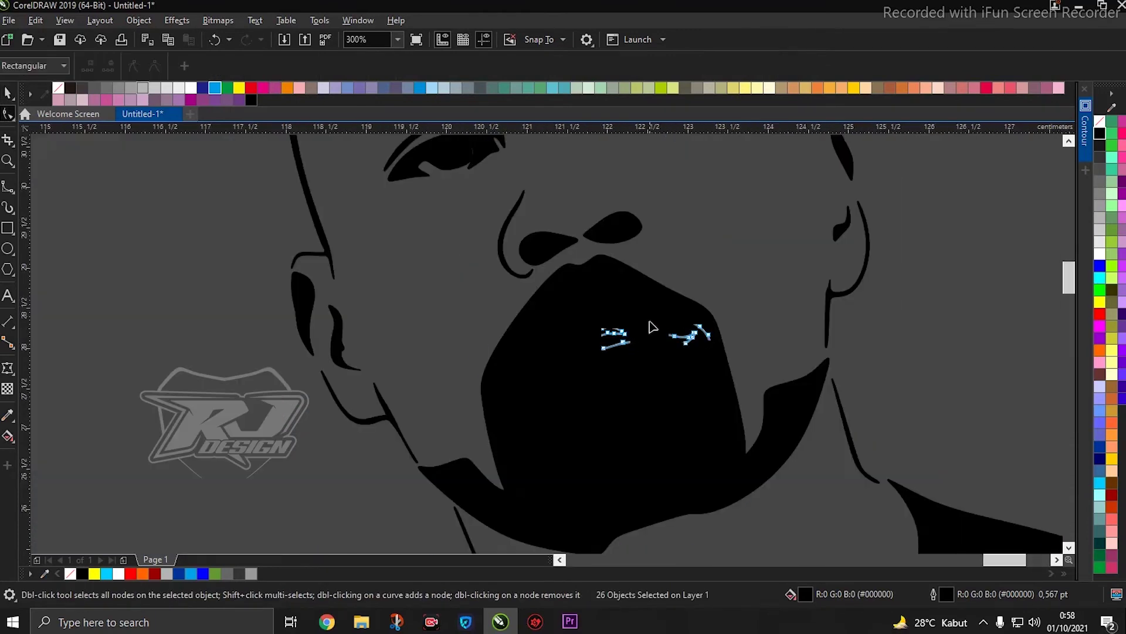
scroll(649, 327, "down", 4)
left_click_drag(516, 189, 842, 515)
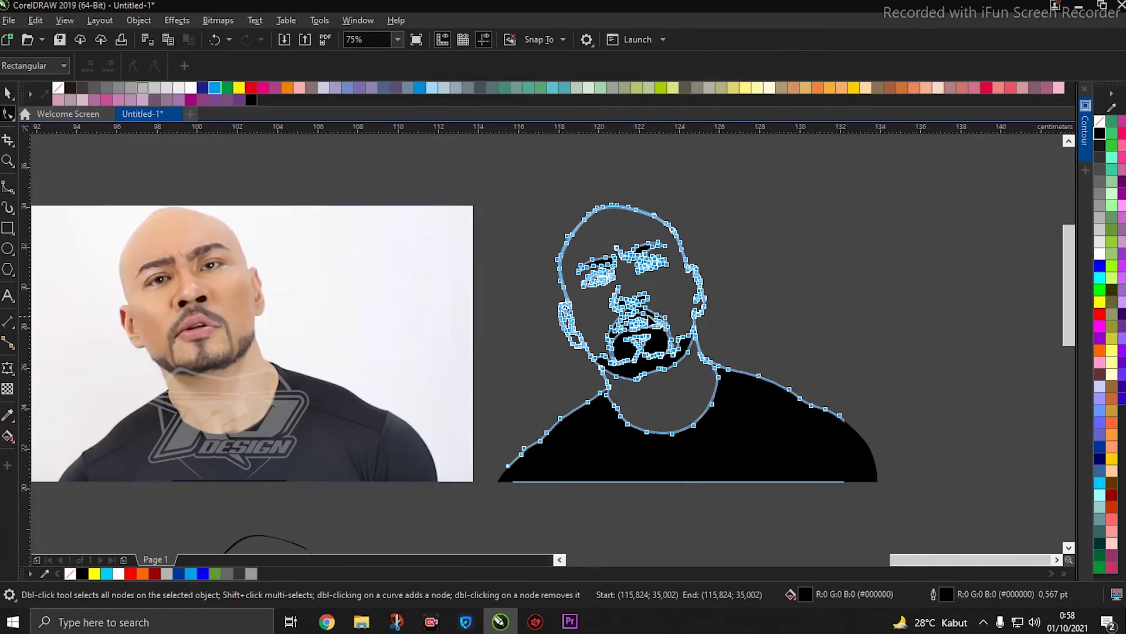
scroll(465, 272, "up", 4)
mouse_move(364, 205)
left_mouse_down()
mouse_move(758, 463)
mouse_move(765, 492)
left_mouse_up()
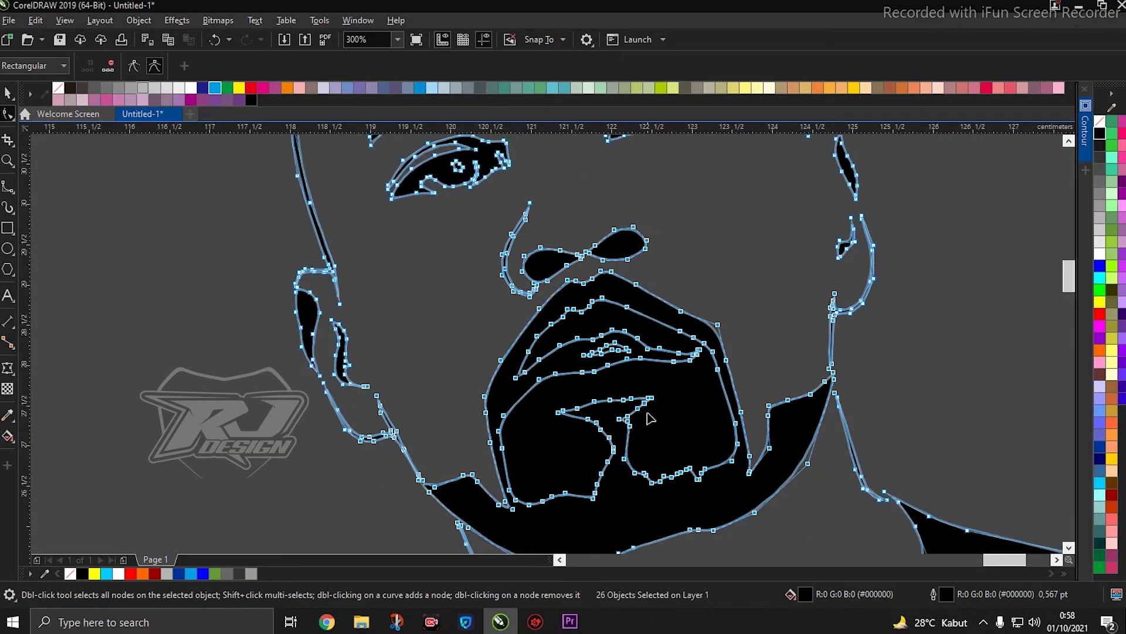
scroll(662, 455, "down", 1)
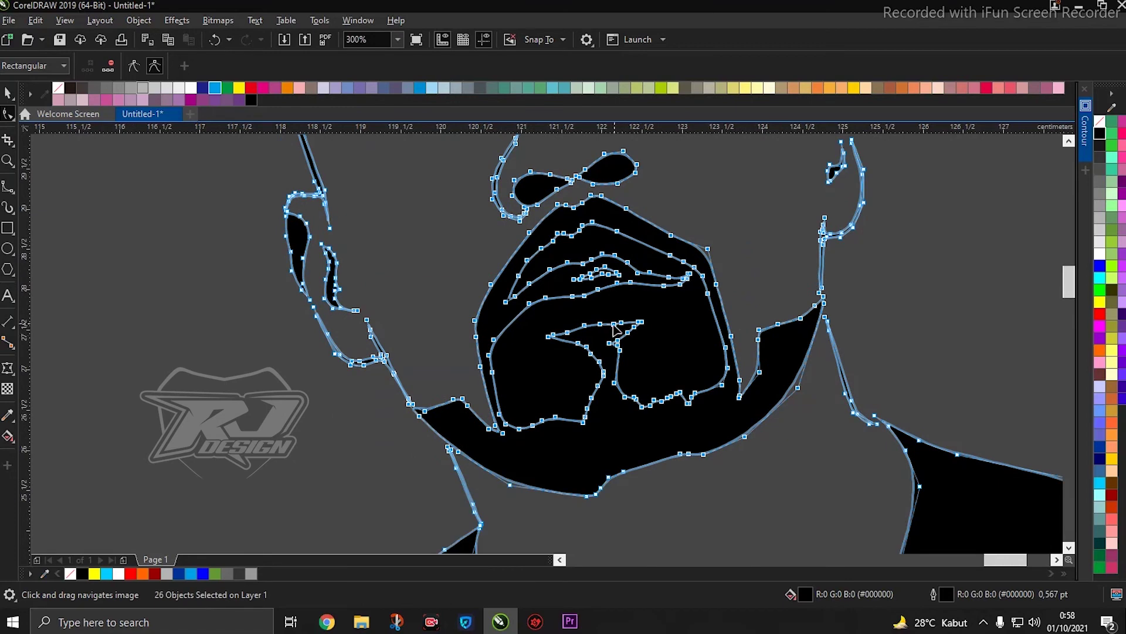
scroll(619, 349, "down", 1)
scroll(480, 193, "down", 1)
left_click(480, 193)
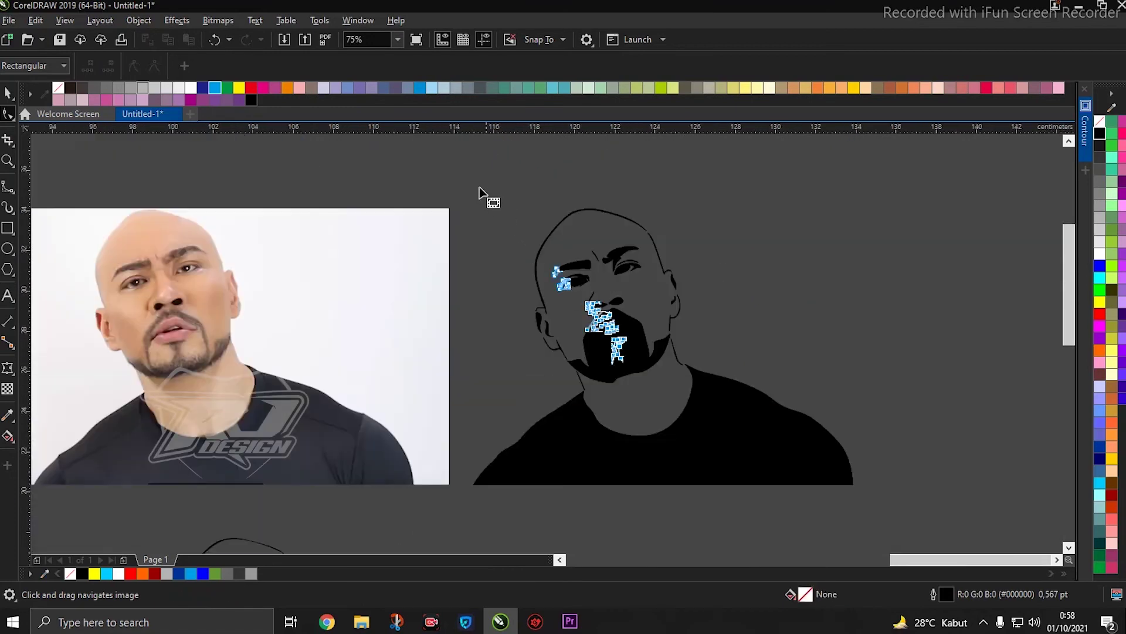
left_click(8, 92)
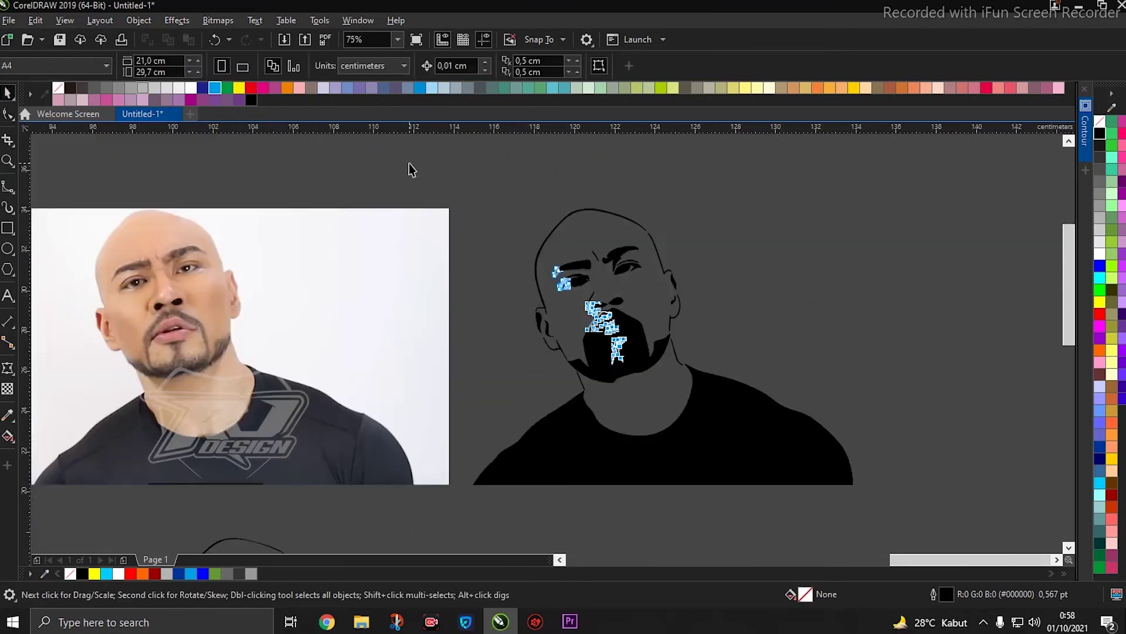
mouse_move(410, 164)
left_mouse_down()
mouse_move(854, 535)
mouse_move(908, 536)
left_mouse_up()
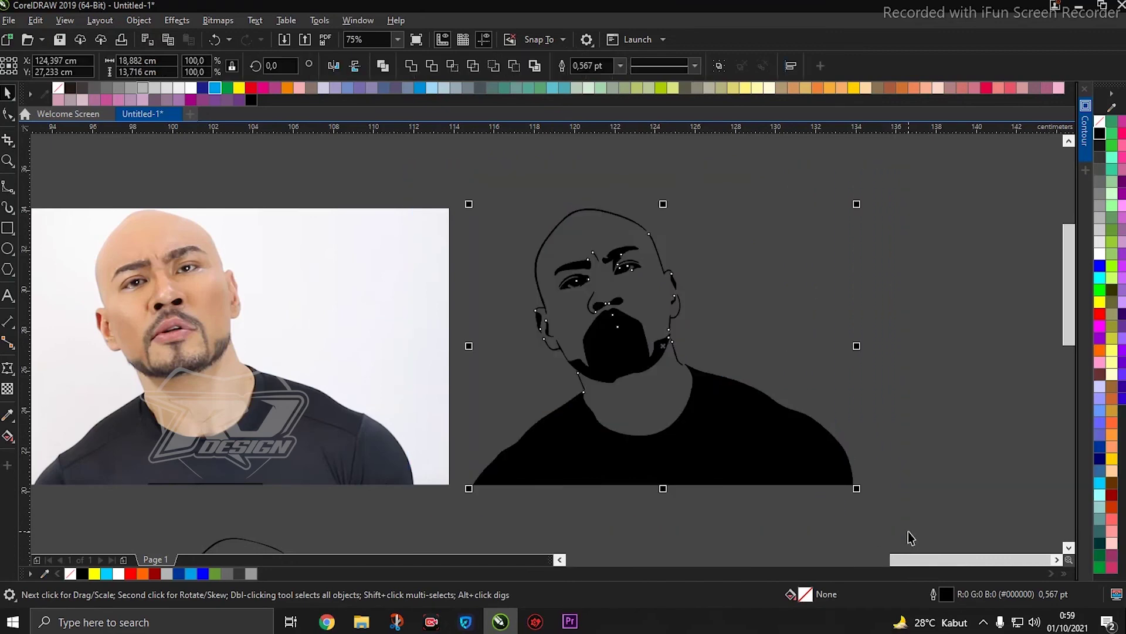
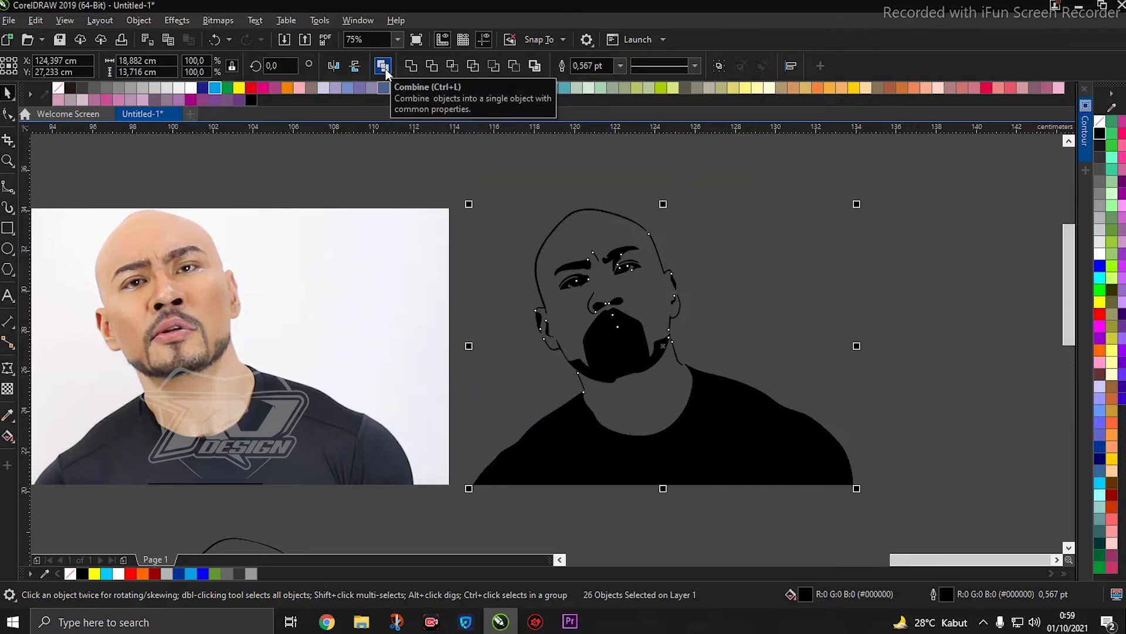
Step: Combine the manual trace's face pieces into one curve
left_click(386, 69)
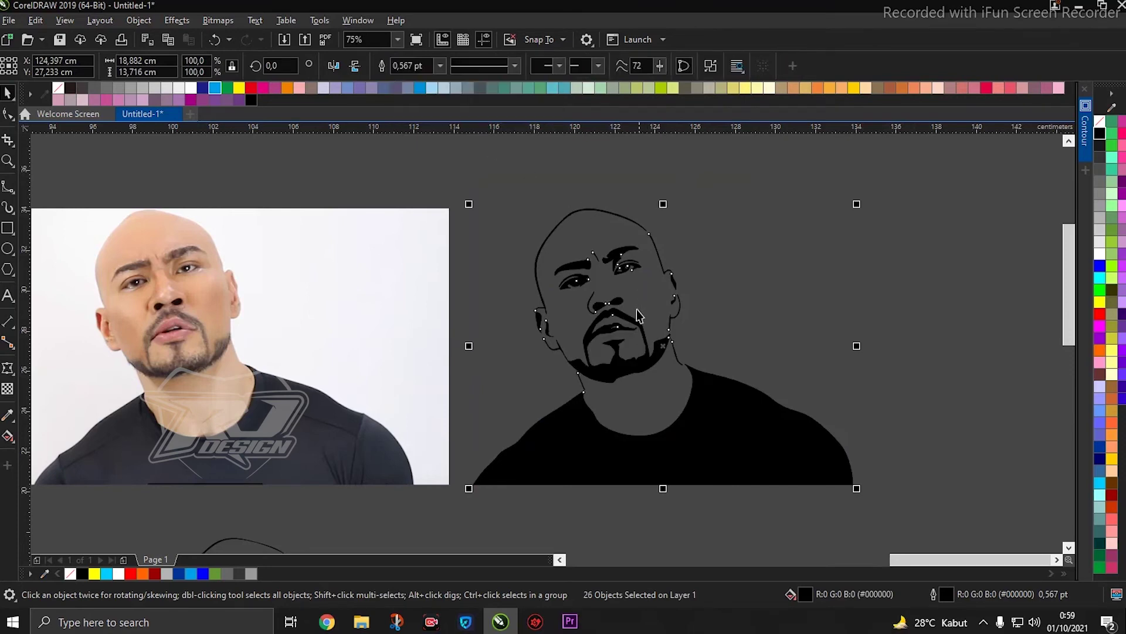
scroll(626, 357, "up", 2)
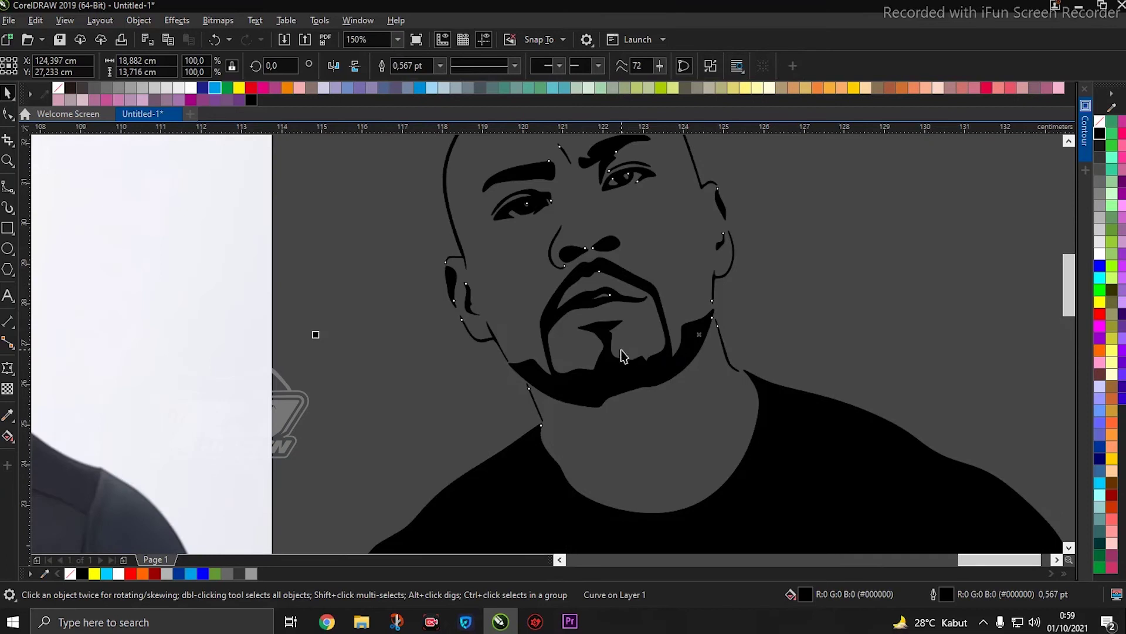
scroll(620, 350, "down", 2)
scroll(631, 346, "up", 3)
scroll(635, 342, "up", 3)
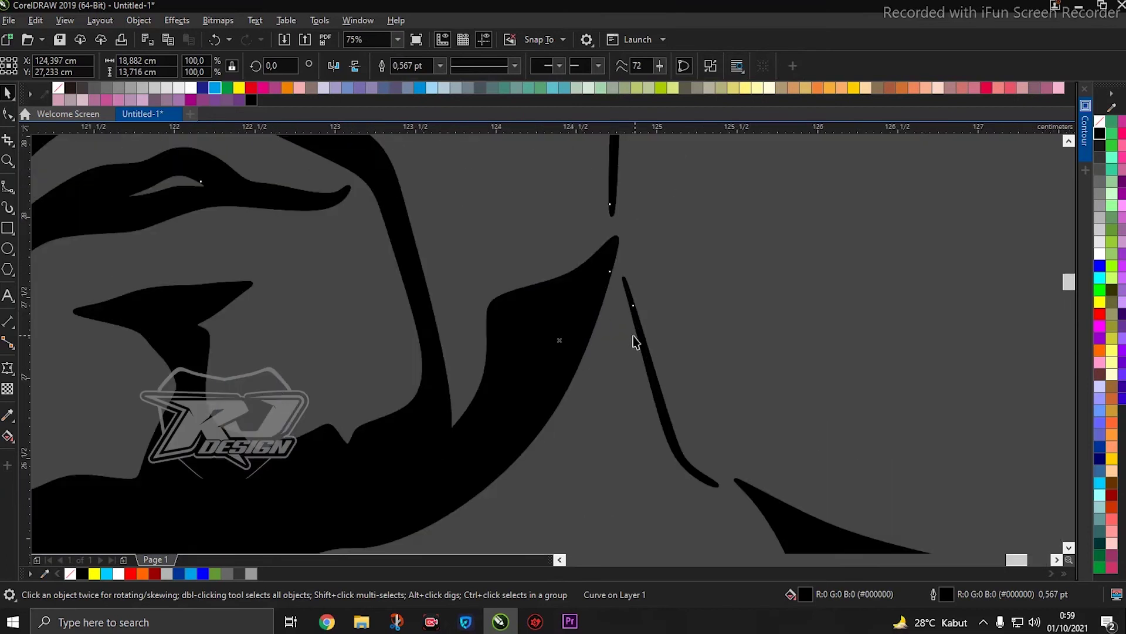
scroll(635, 342, "up", 6)
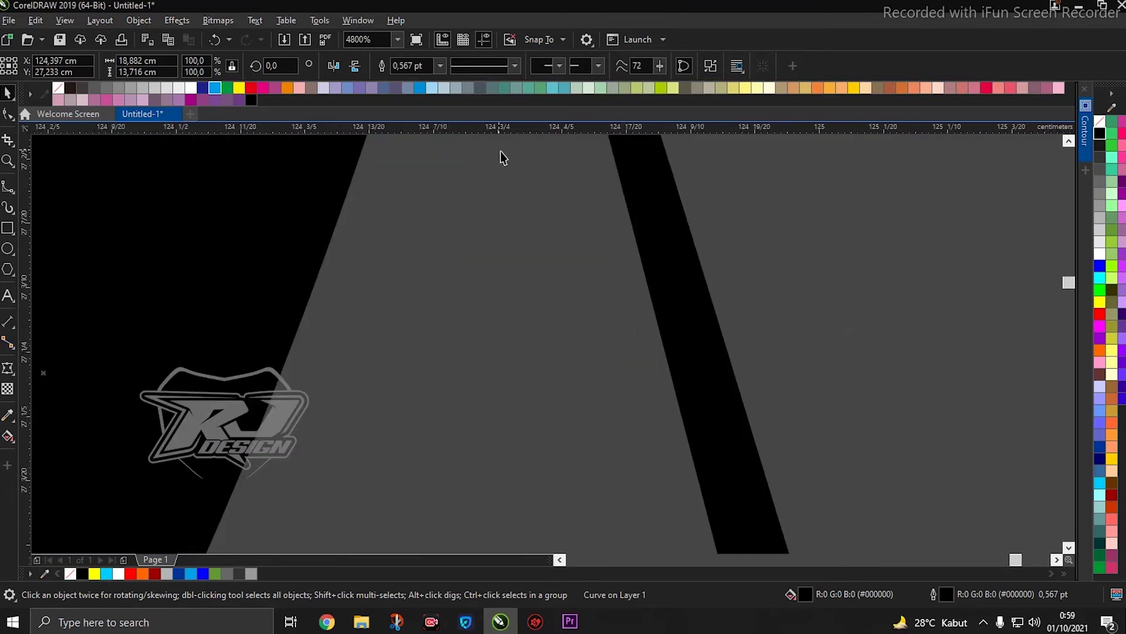
Step: Give the combined face a white outline, then set its outline width to None
right_click(1099, 253)
scroll(696, 279, "down", 3)
scroll(629, 256, "down", 3)
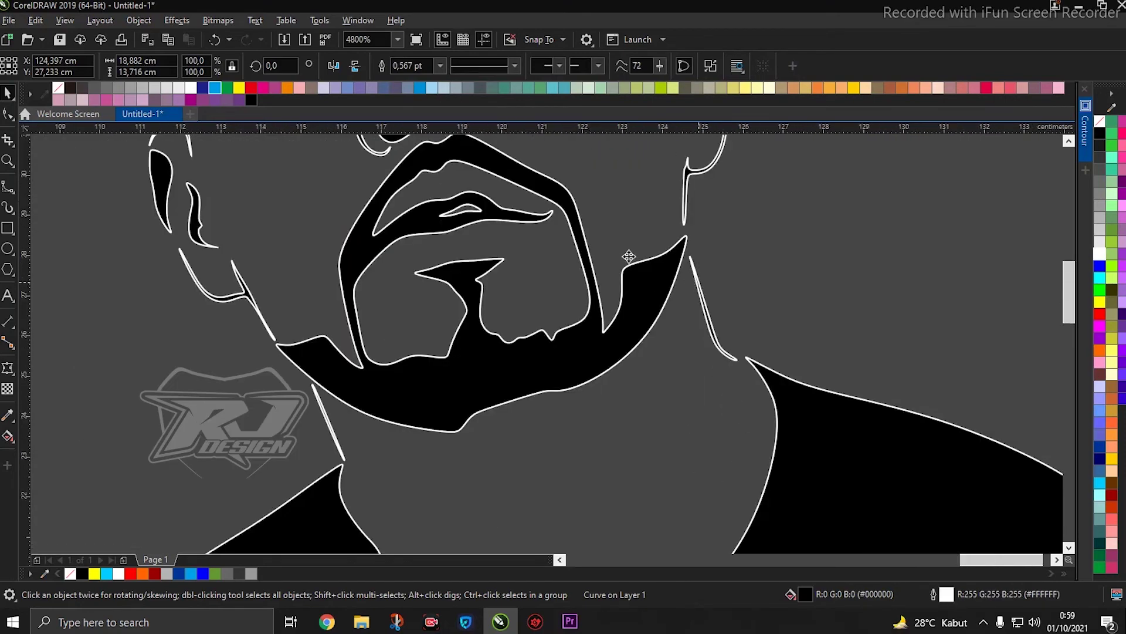
scroll(629, 256, "down", 2)
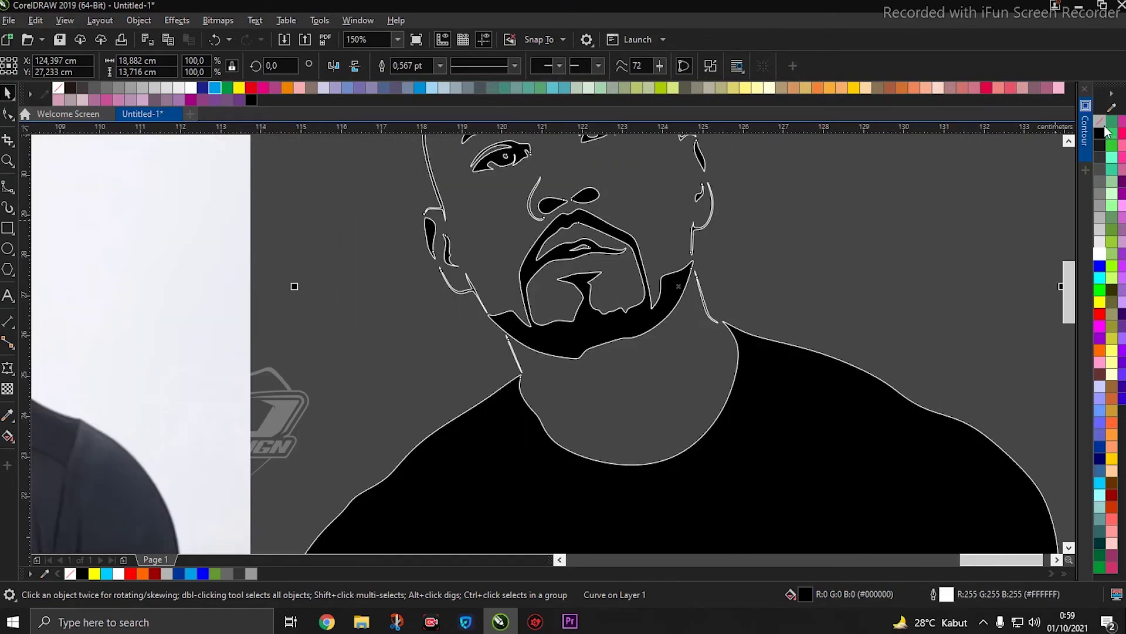
left_click(439, 65)
left_click(431, 81)
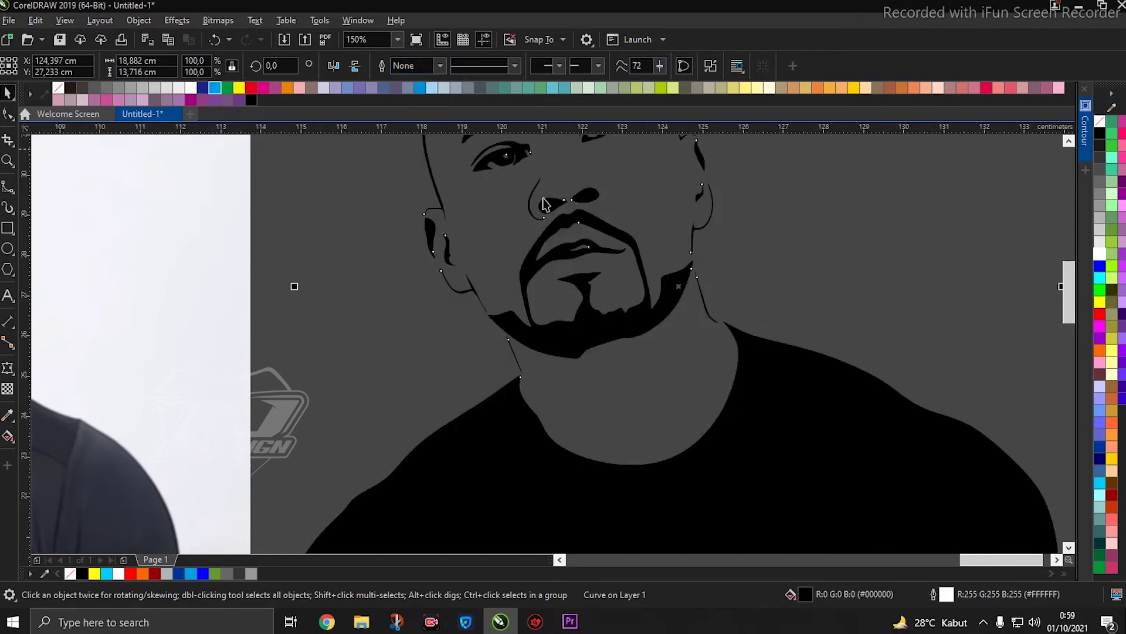
scroll(646, 266, "down", 3)
scroll(647, 265, "up", 2)
left_click(588, 370)
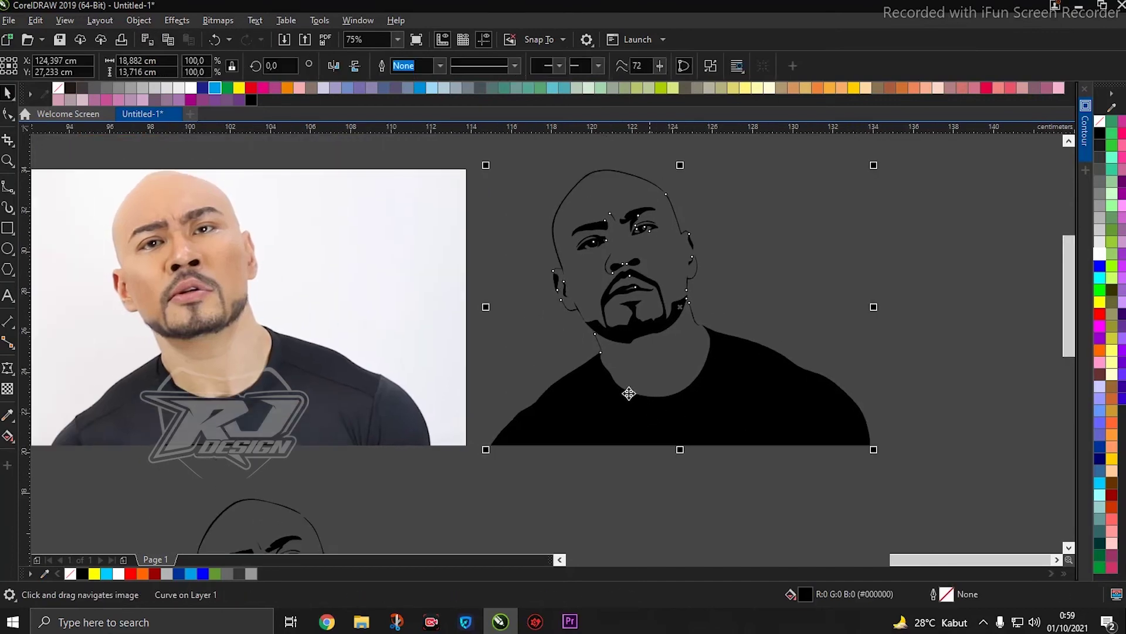
scroll(629, 393, "down", 2)
scroll(648, 388, "up", 2)
scroll(681, 354, "up", 3)
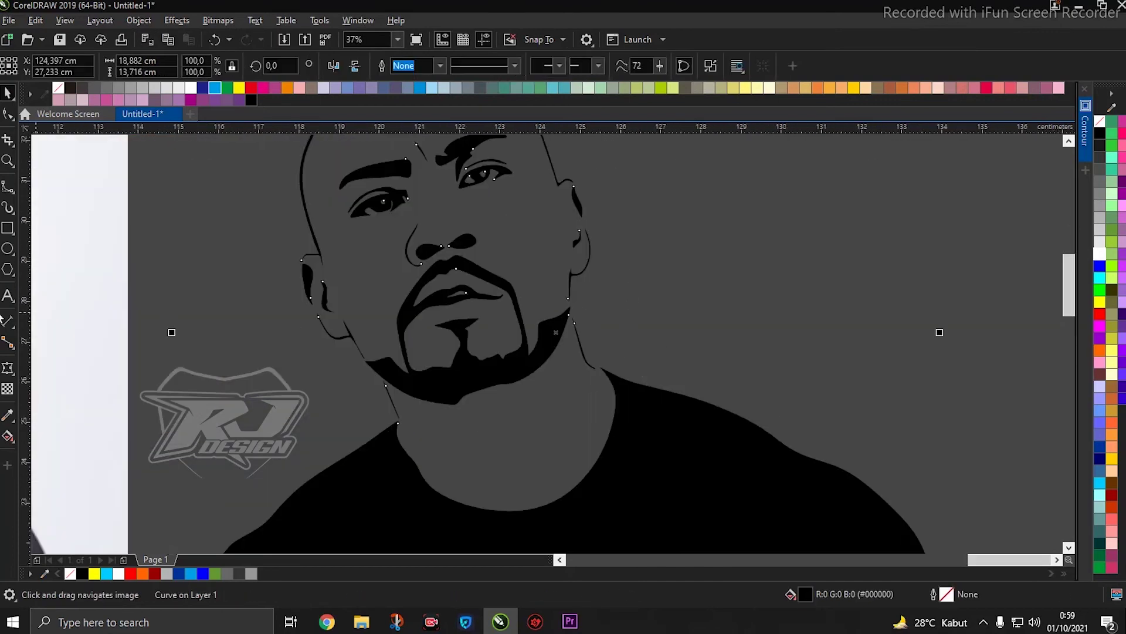
Step: Add a 'Manual' text label beside the traced face
left_click(10, 298)
left_click(713, 302)
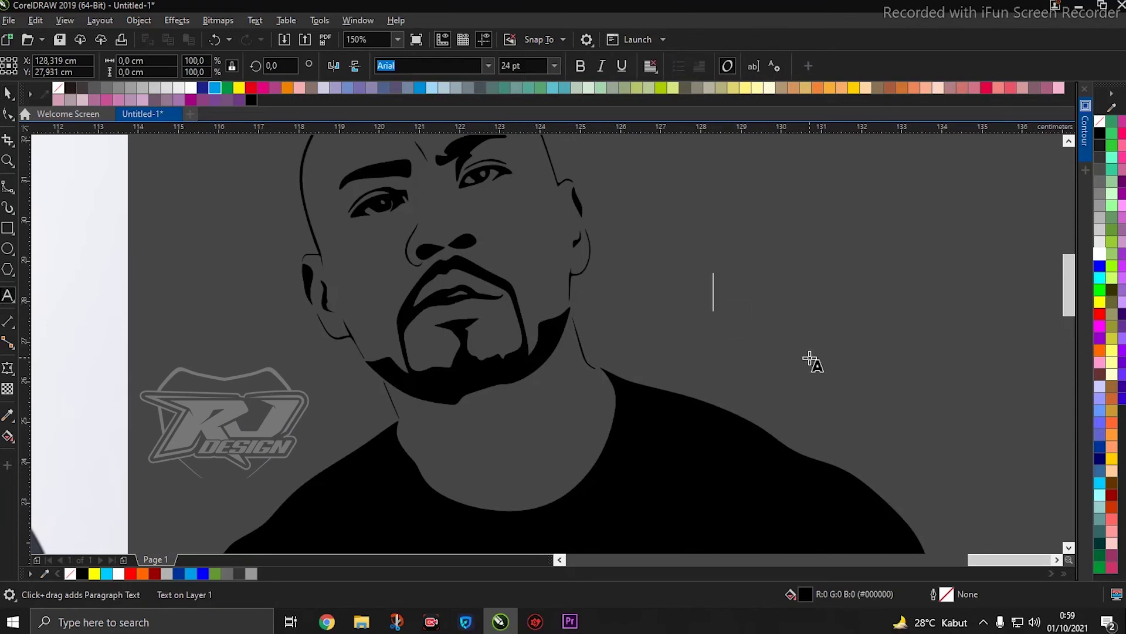
type("Manual")
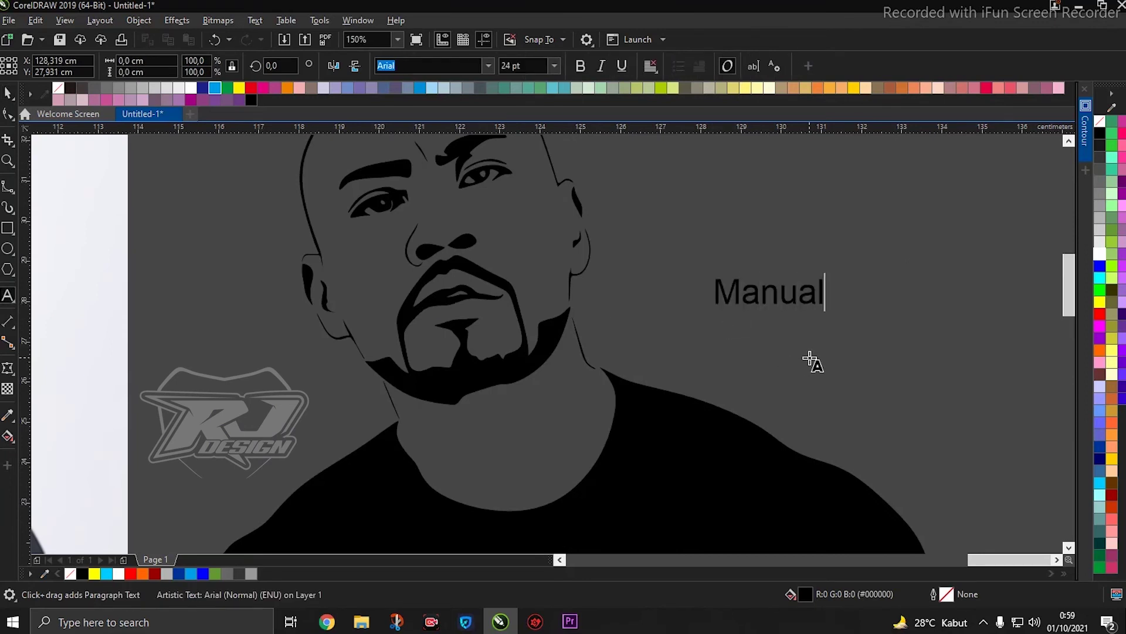
scroll(255, 307, "down", 4)
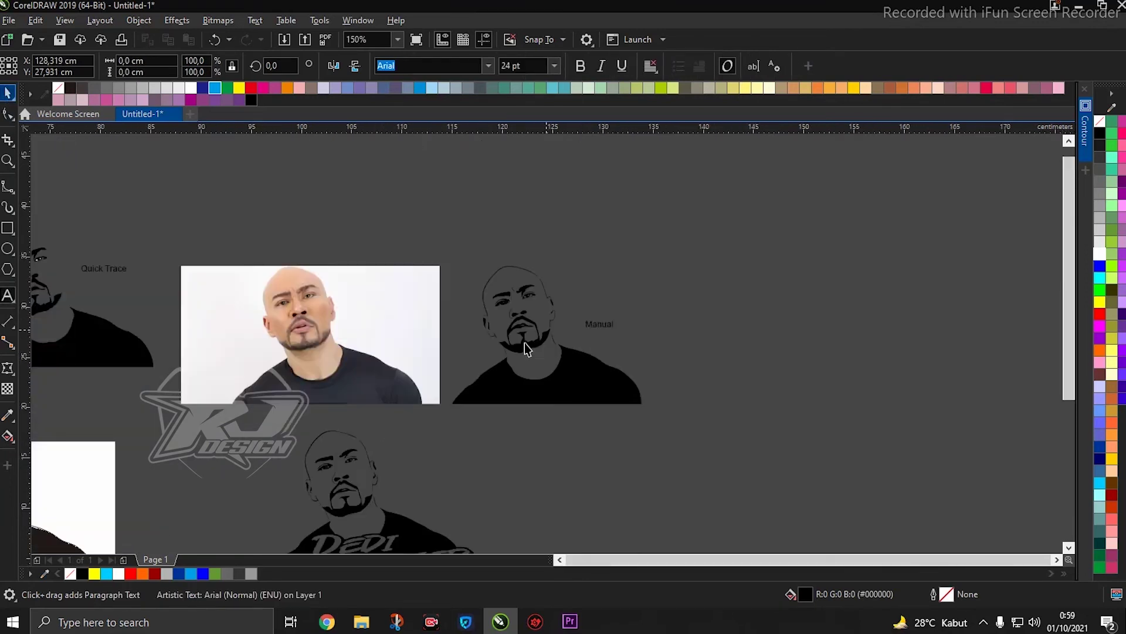
scroll(256, 308, "down", 3)
scroll(256, 308, "up", 3)
key("ctrl+space")
Step: Move the Quick Trace portrait and its label next to the manual trace
mouse_move(233, 257)
left_mouse_down()
mouse_move(435, 437)
mouse_move(973, 421)
mouse_move(749, 421)
left_mouse_up()
scroll(733, 327, "up", 2)
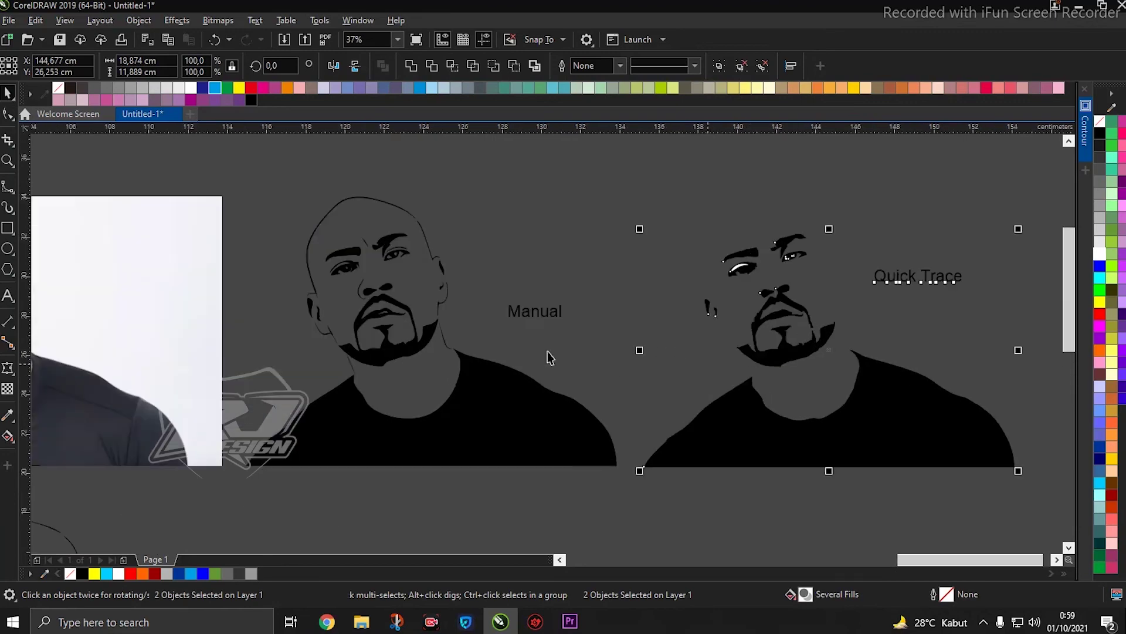
left_click_drag(681, 374, 591, 352)
left_click(591, 352)
scroll(603, 329, "up", 2)
scroll(606, 334, "down", 1)
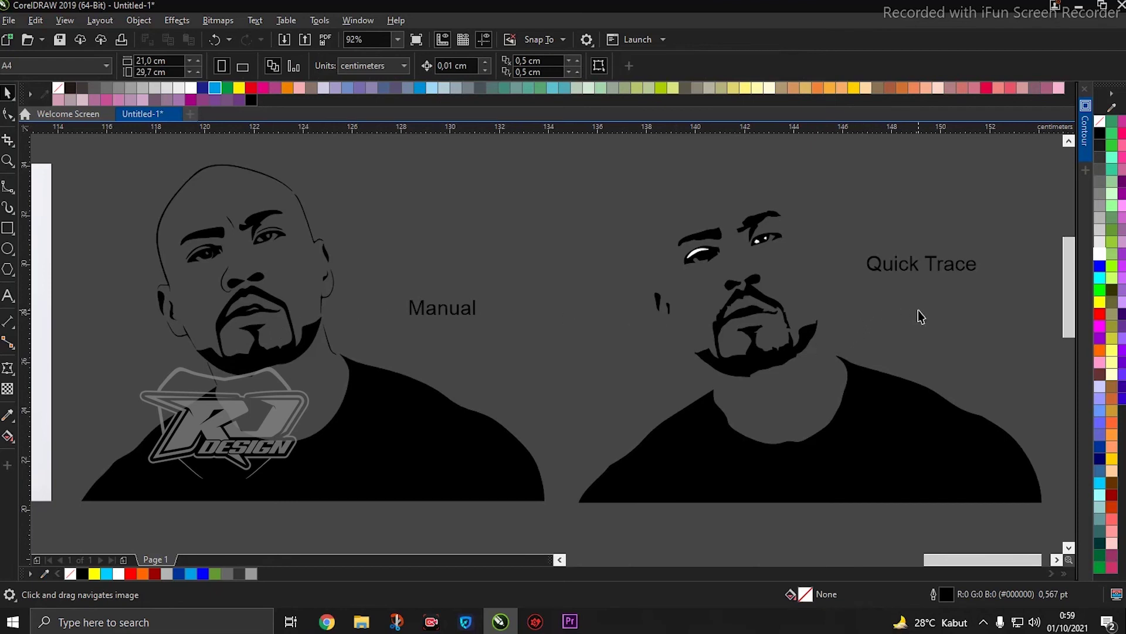
Step: Select the white eye highlight inside the Quick Trace group and delete it
left_click(762, 361)
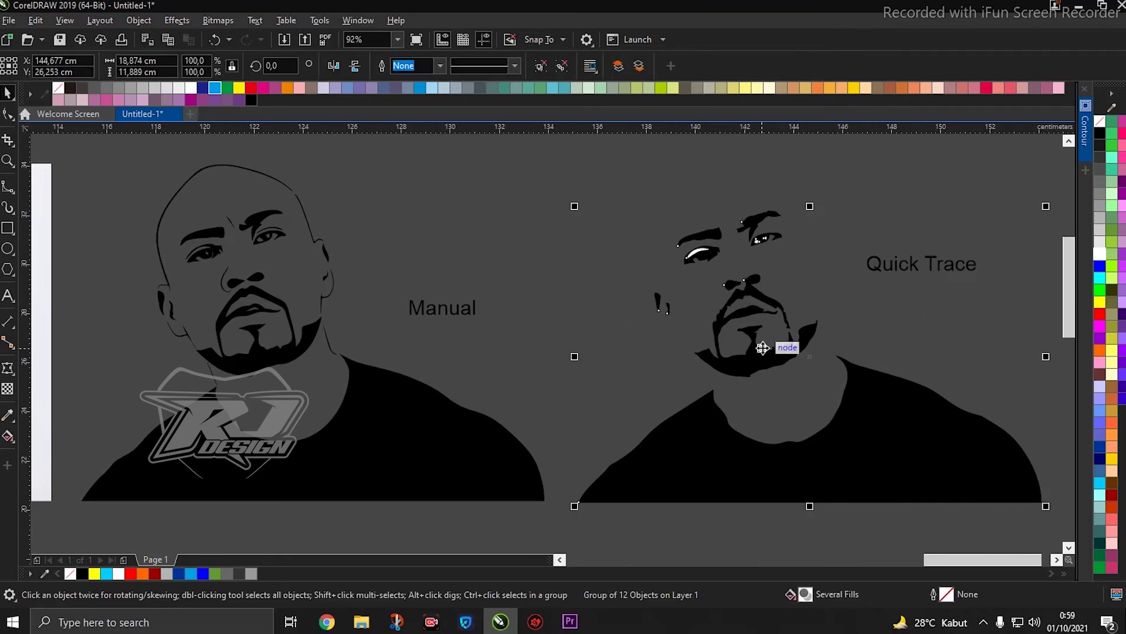
left_click(700, 253, "ctrl")
scroll(699, 252, "up", 3)
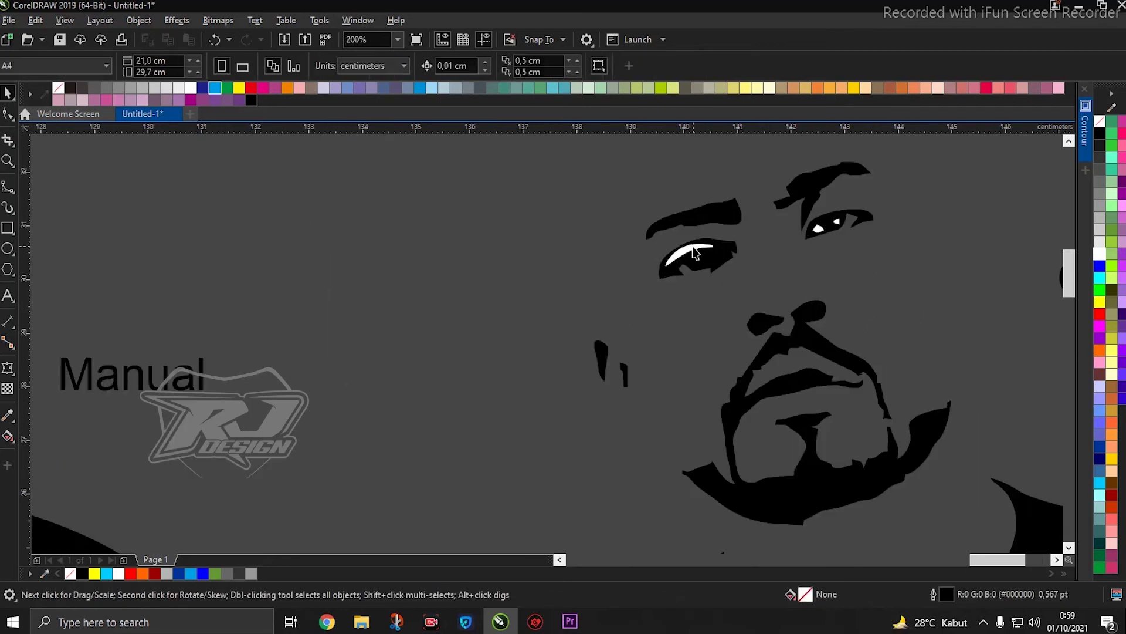
key("Delete")
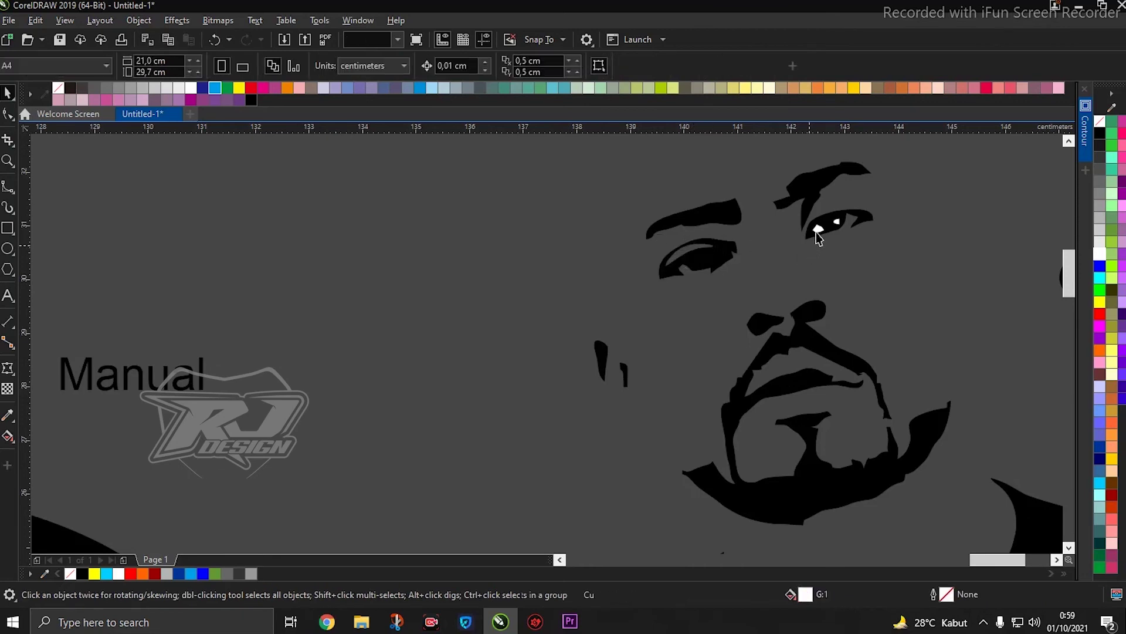
scroll(820, 214, "down", 3)
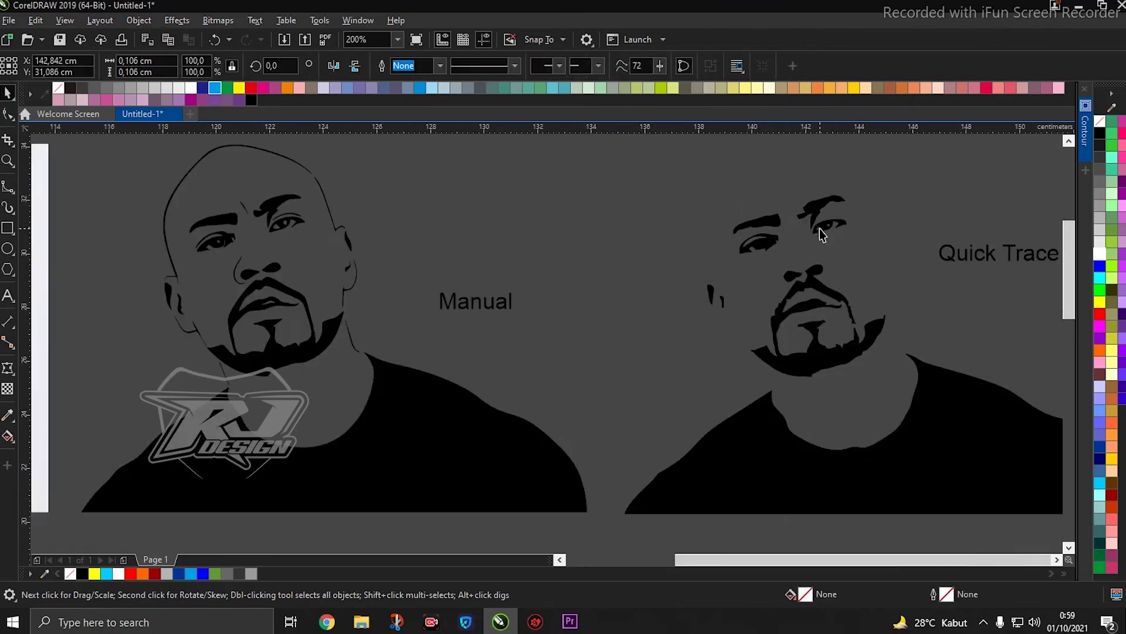
scroll(818, 226, "down", 1)
scroll(820, 234, "up", 1)
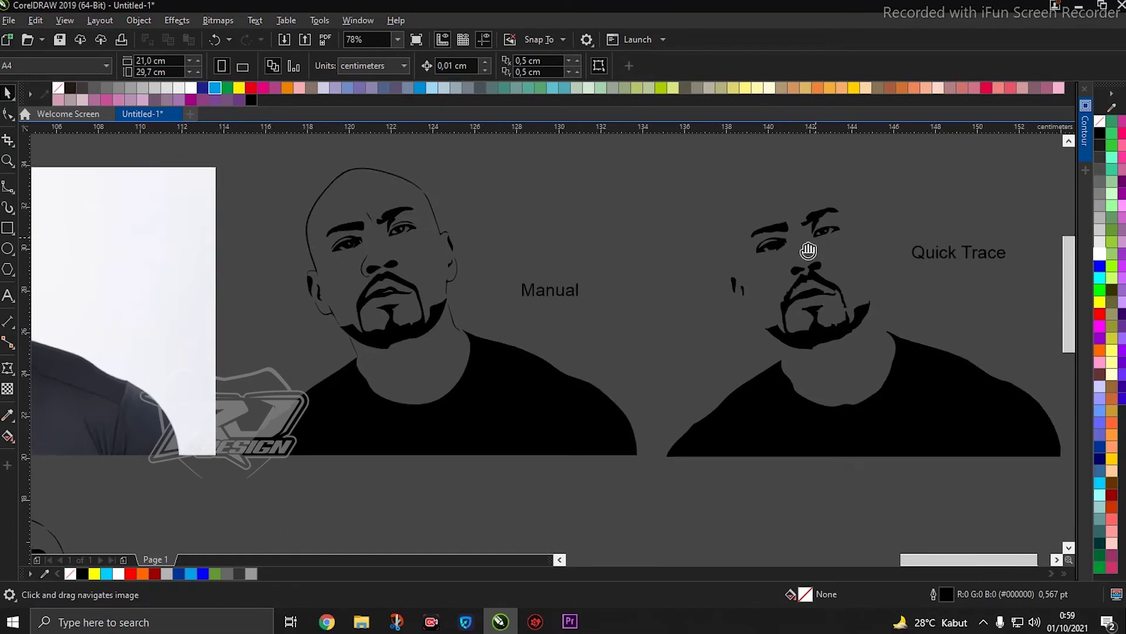
scroll(766, 265, "up", 1)
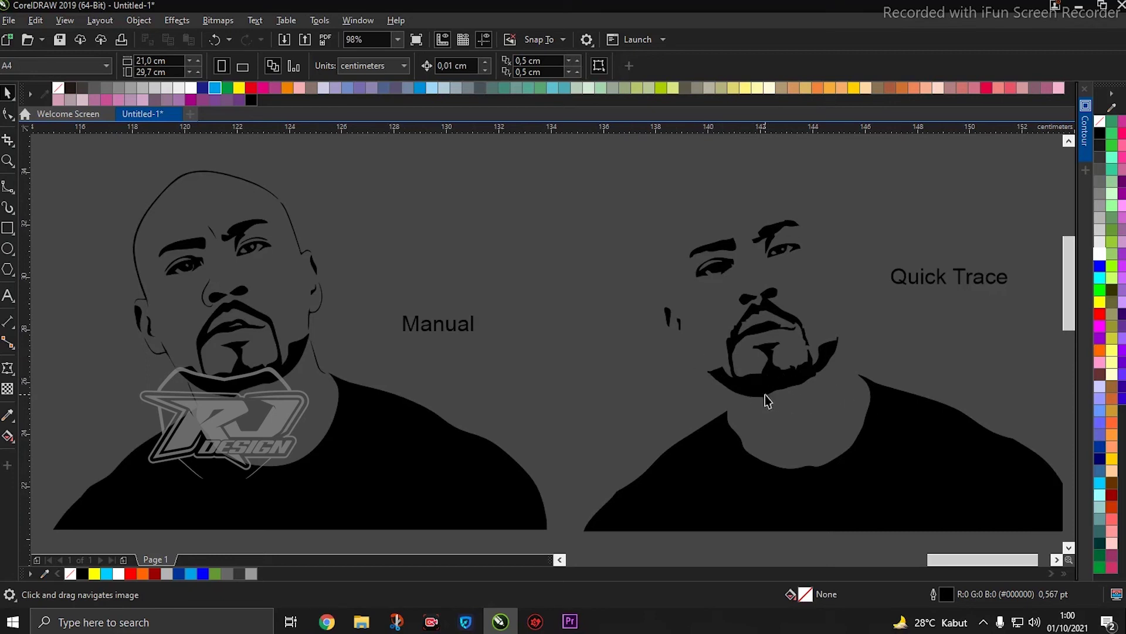
Step: Select all the Quick Trace parts, including the face pieces and shirt
key("F10")
left_click(437, 443)
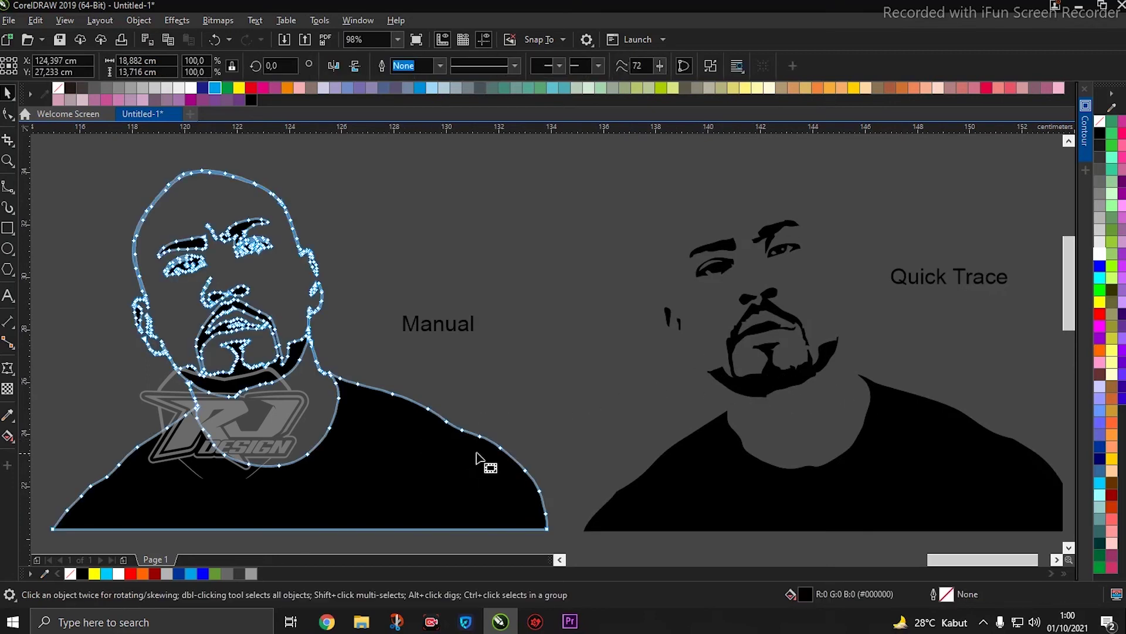
left_click(731, 472)
left_click(791, 382)
key("space")
left_click_drag(562, 183, 903, 457)
left_click(904, 460, "shift")
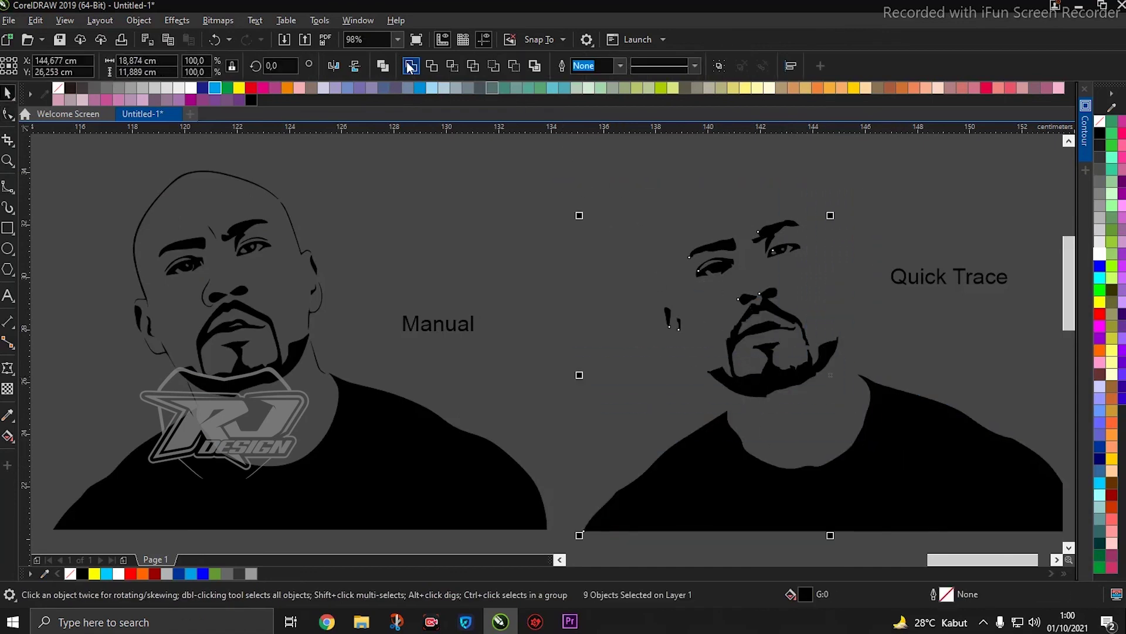
Step: Inspect the 220 nodes of the combined Quick Trace curve with the Shape tool
key("F10")
scroll(787, 376, "up", 5)
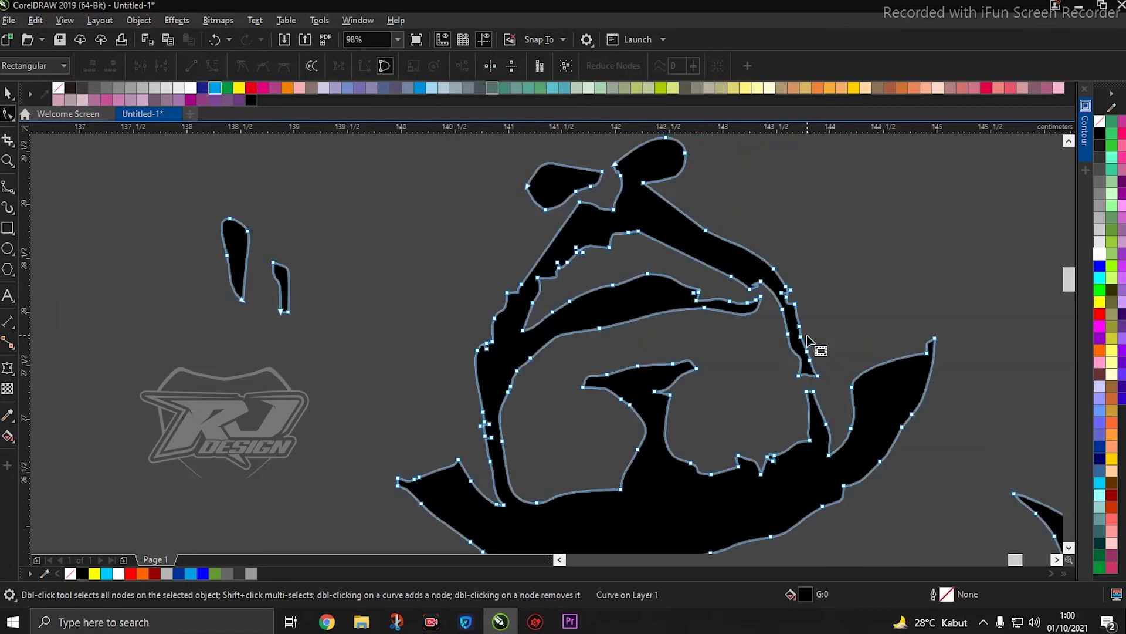
scroll(631, 327, "down", 3)
scroll(616, 296, "up", 3)
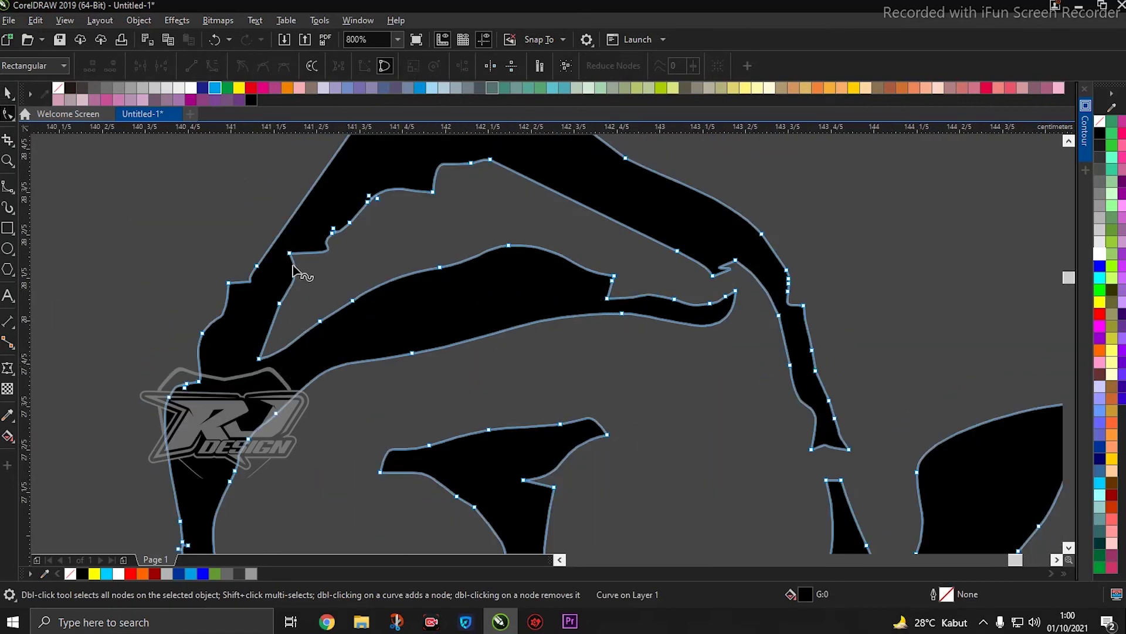
left_click_drag(411, 231, 438, 327)
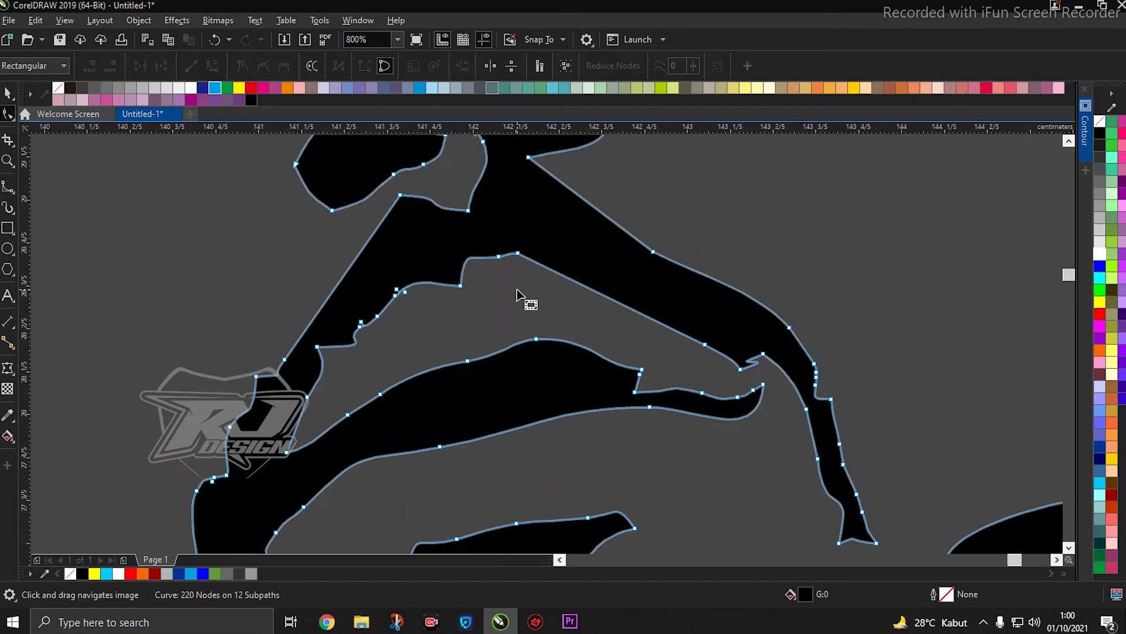
scroll(578, 311, "down", 2)
scroll(712, 370, "down", 1)
scroll(704, 375, "down", 2)
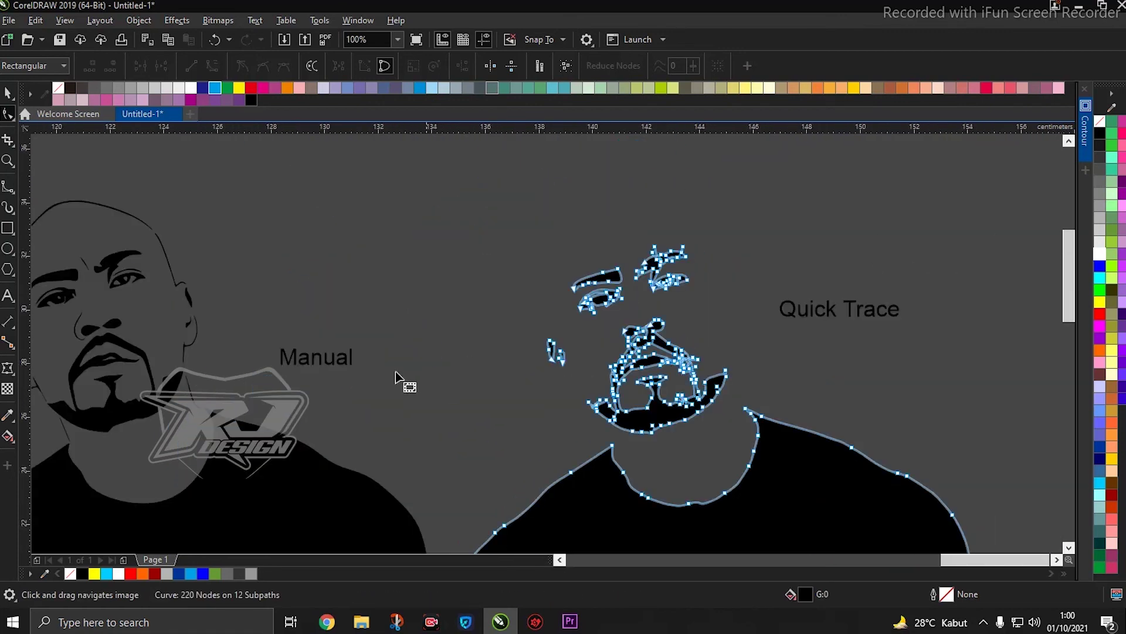
Step: Inspect the Manual portrait's 562 nodes, then zoom out to show the photo and traces
left_click(244, 365)
scroll(244, 365, "up", 2)
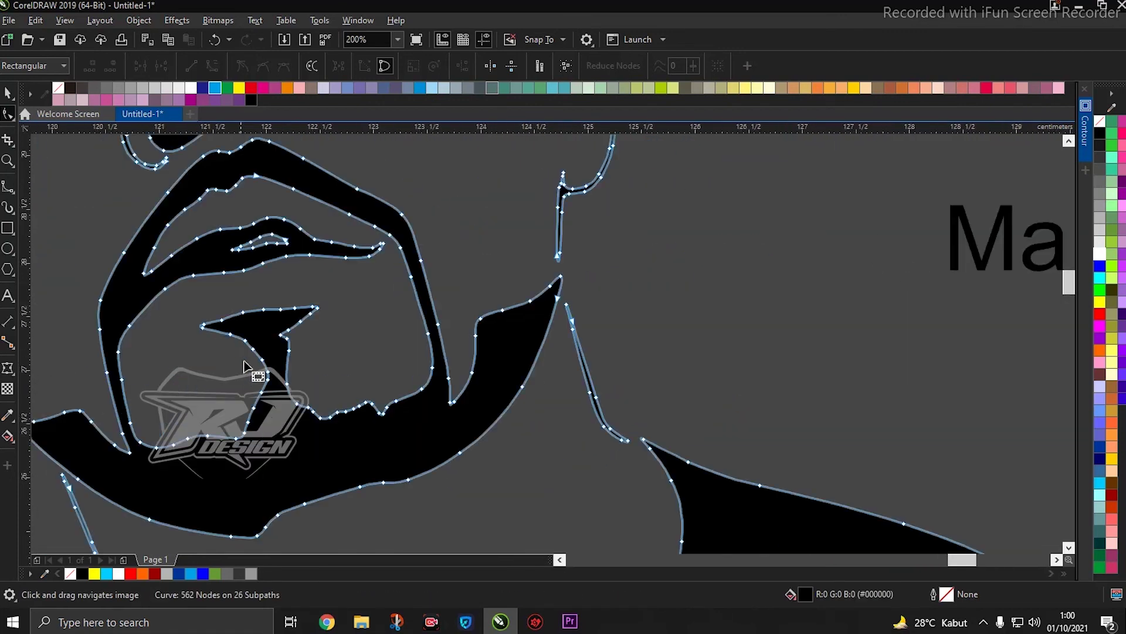
scroll(311, 384, "down", 1)
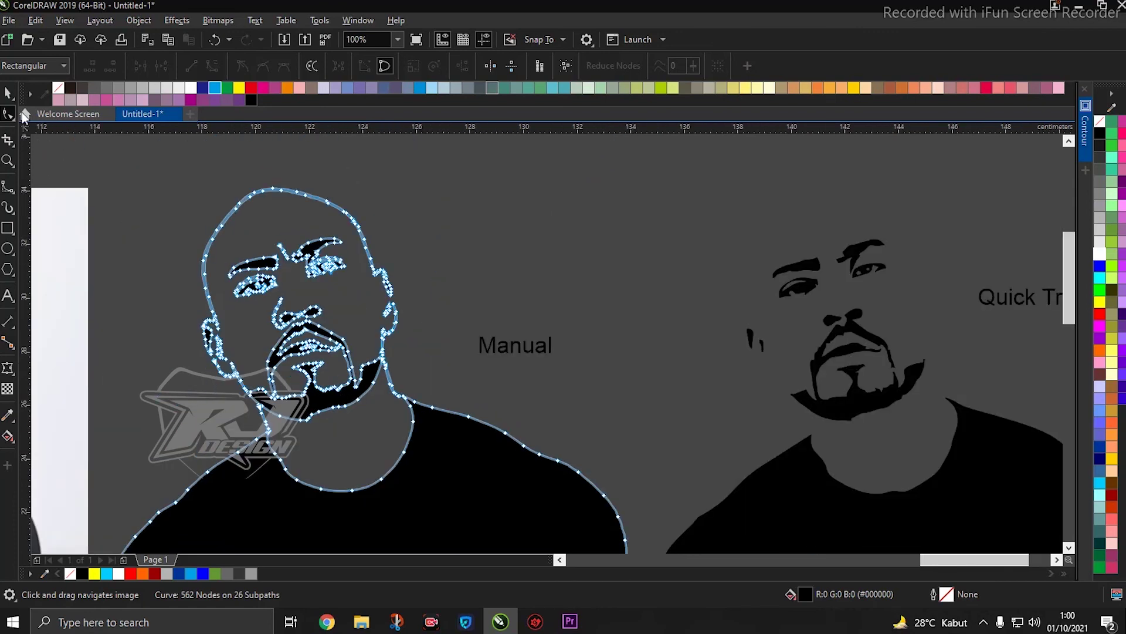
left_click(8, 93)
left_click(626, 414)
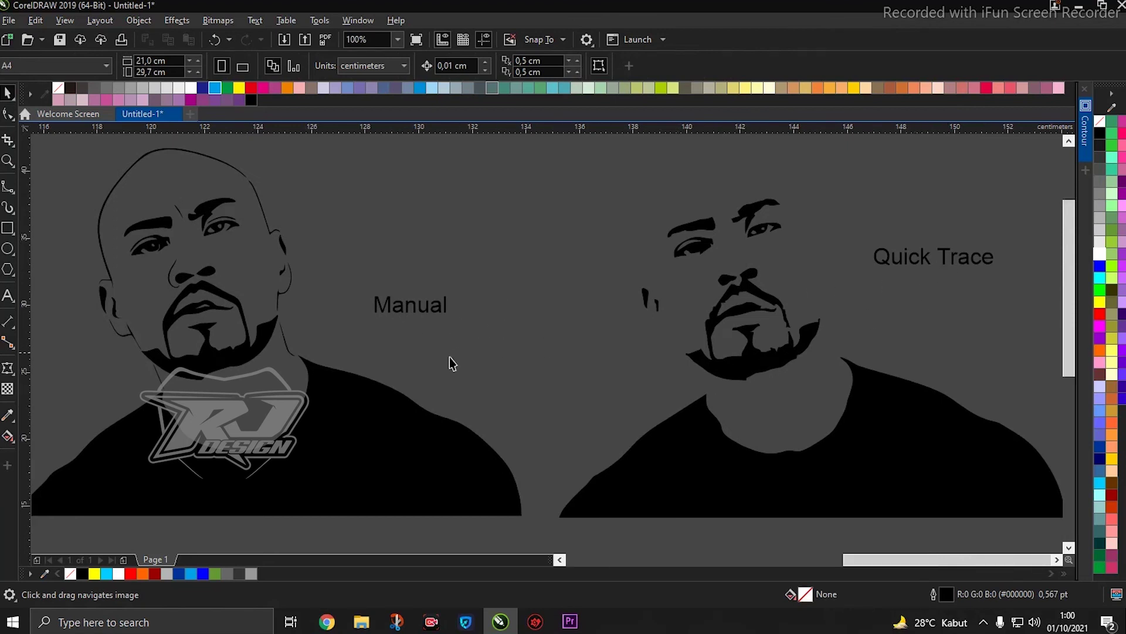
scroll(450, 356, "down", 1)
left_click_drag(417, 402, 530, 305)
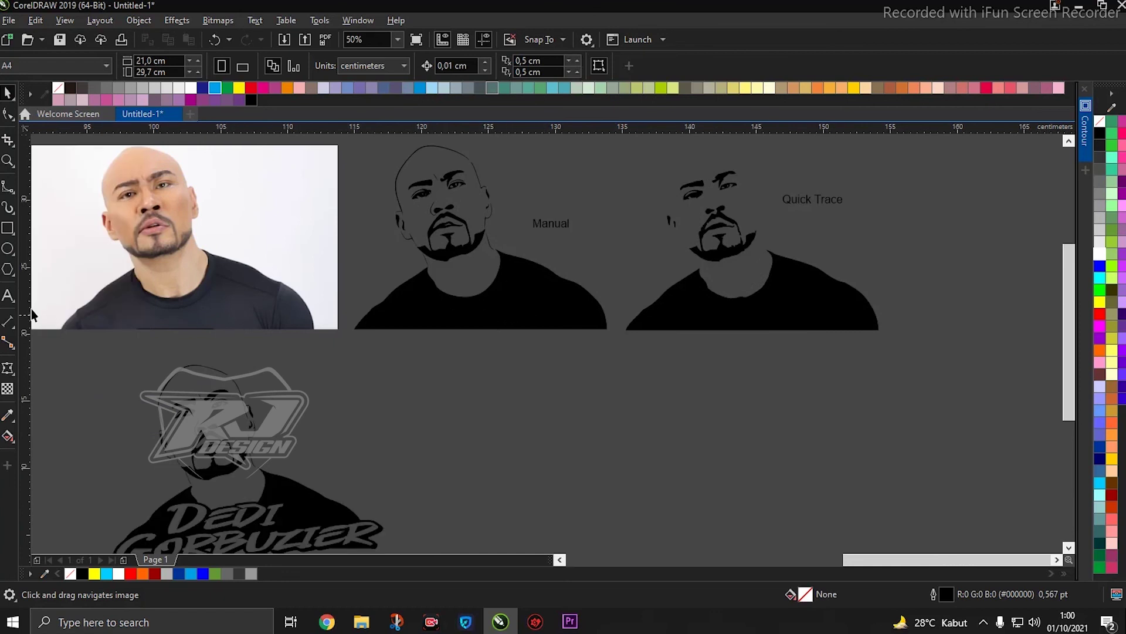
Step: Type the 'Dedi Corbuzier' text below the traces
left_click(11, 298)
left_click(522, 446)
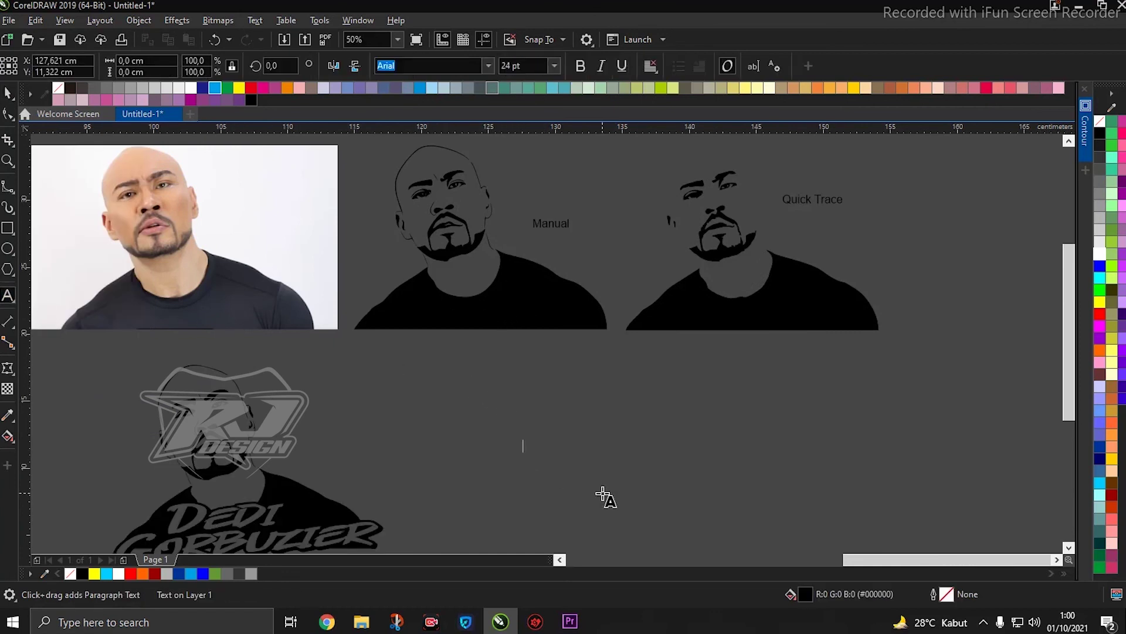
type("Dedi")
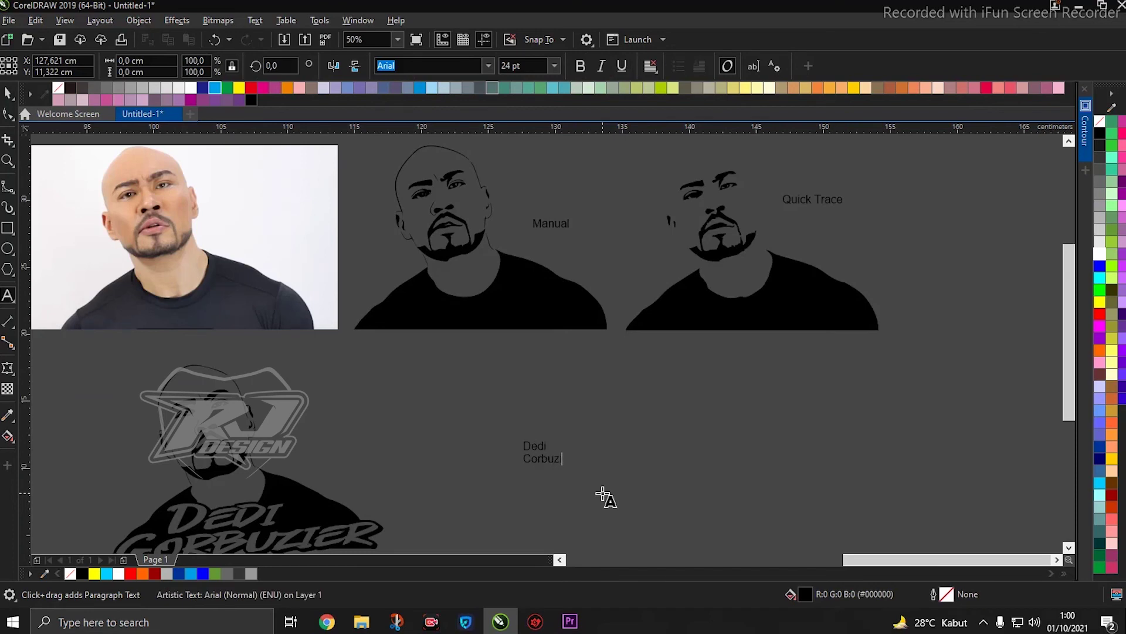
key("Escape")
Step: Set the title in Fear No More, enlarge it to about 17.9 cm wide, and break it apart
left_click(10, 94)
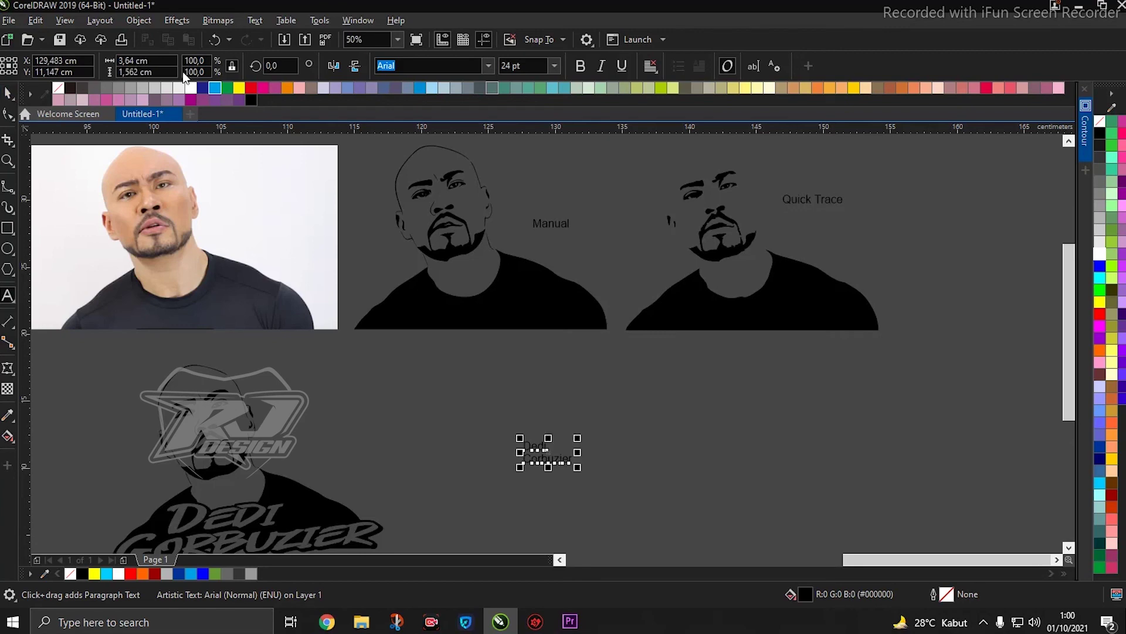
left_click(484, 69)
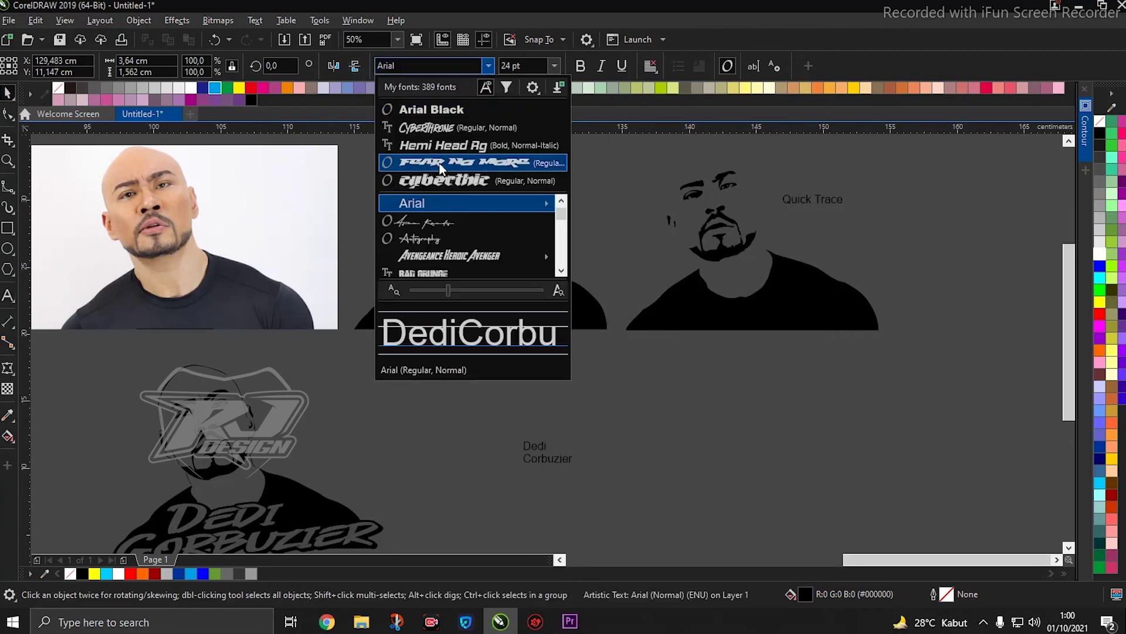
left_click(439, 163)
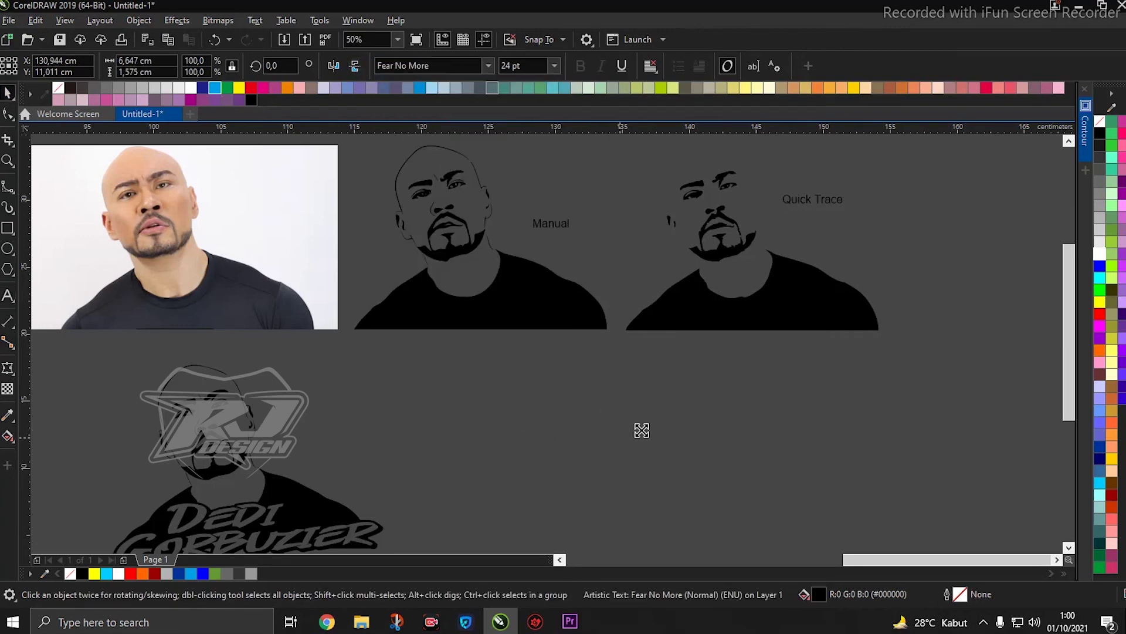
left_click_drag(616, 439, 691, 421)
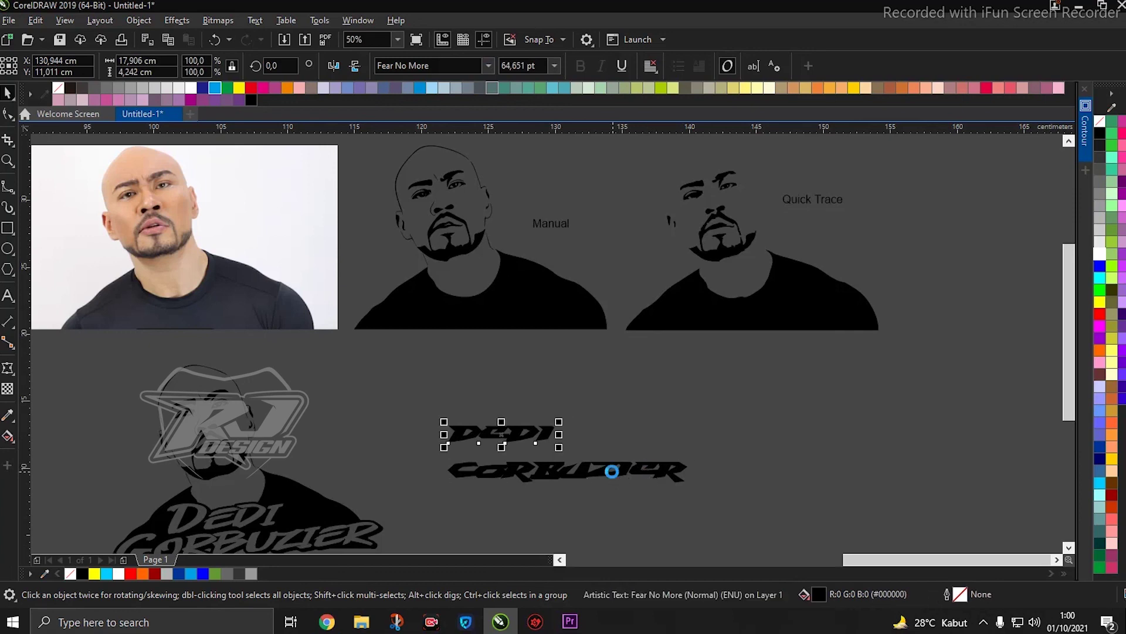
left_click_drag(704, 498, 386, 398)
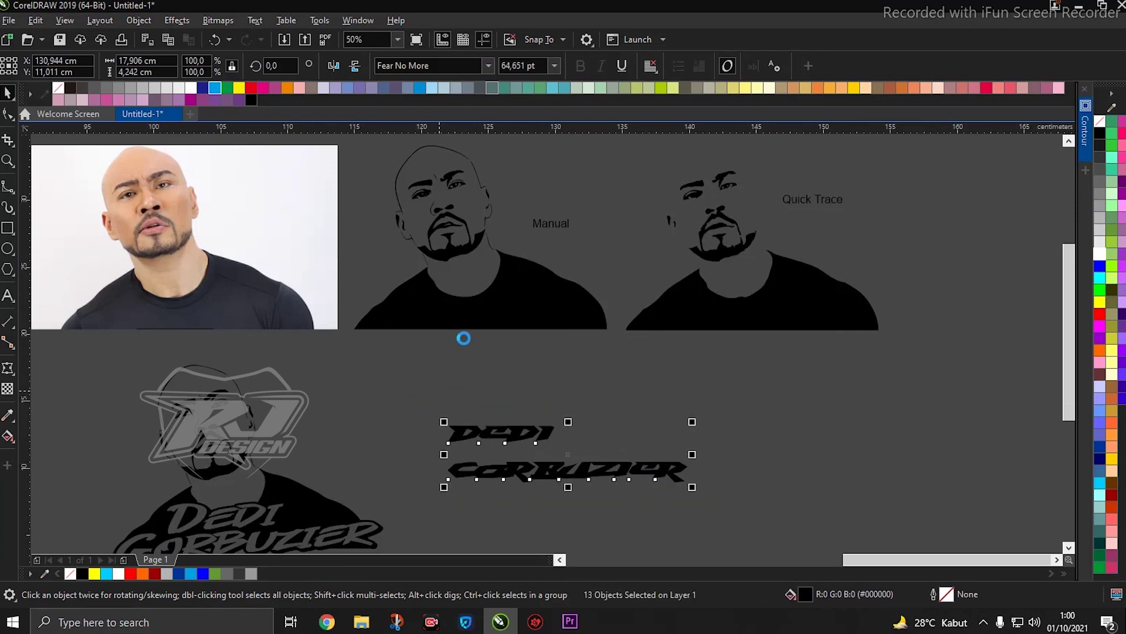
key("ctrl+k")
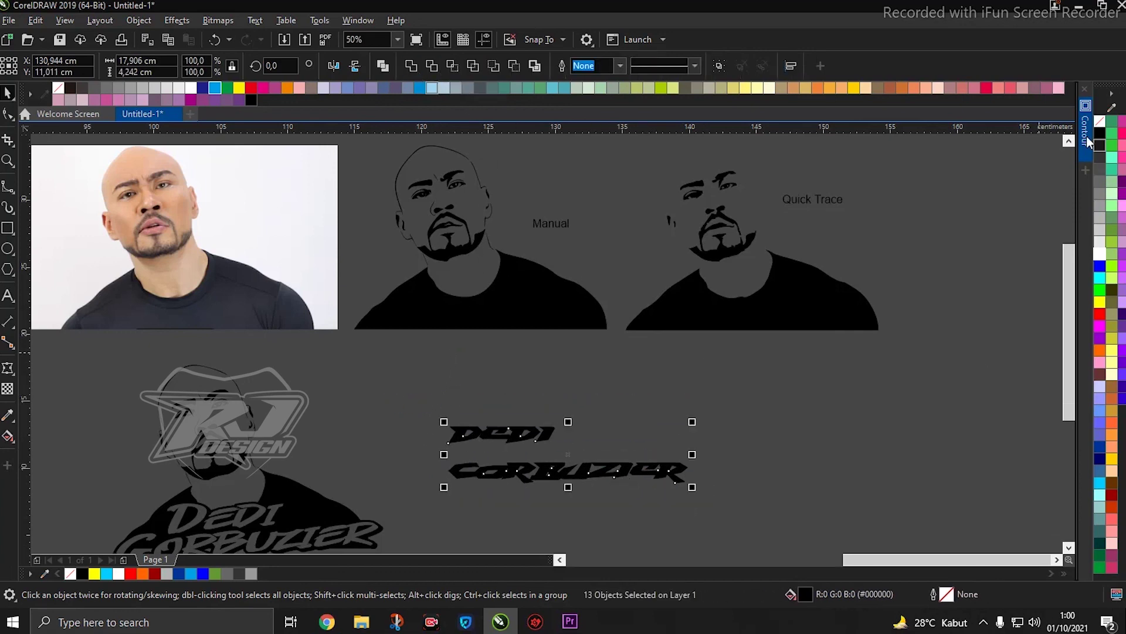
Step: Combine the letters, add a 0.15 cm outside contour, and break the contour apart
key("ctrl+l")
left_click(1086, 138)
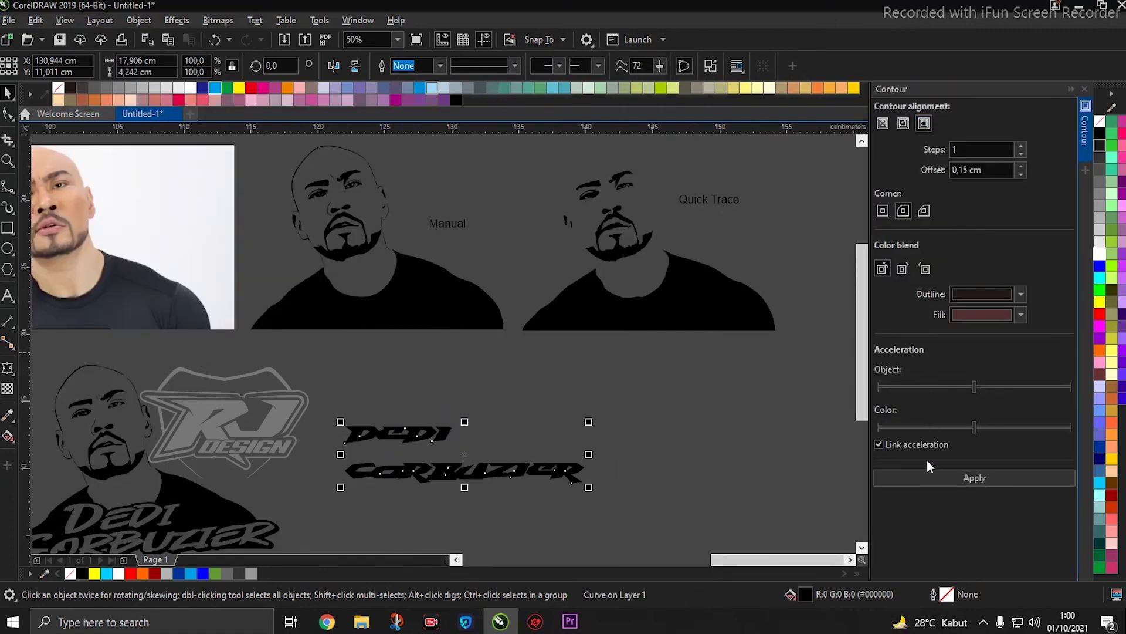
left_click(926, 473)
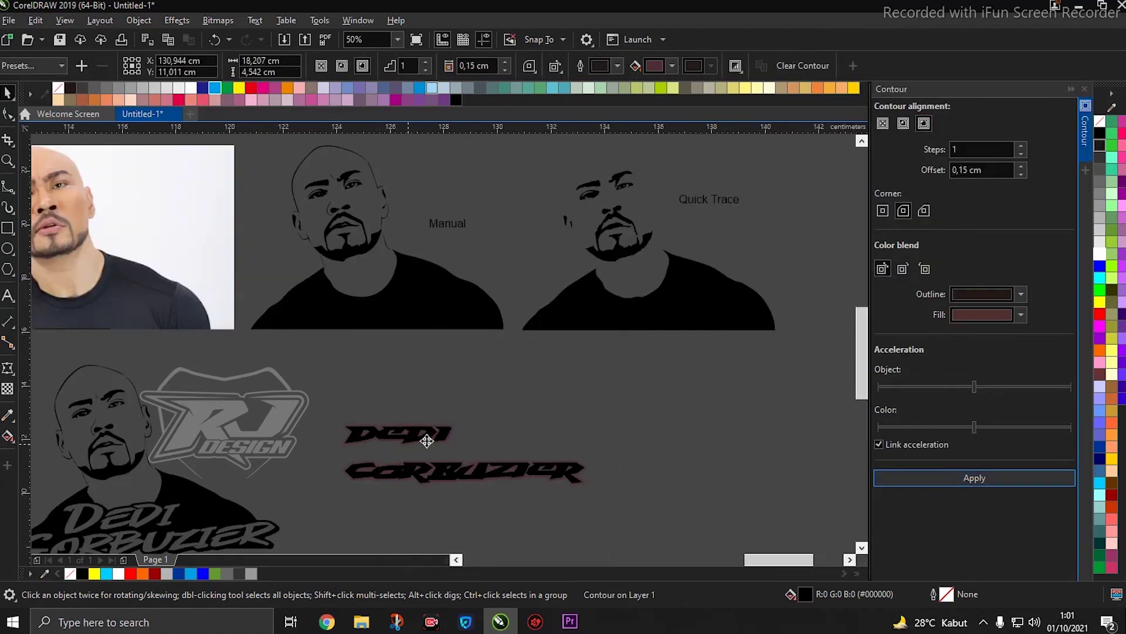
scroll(469, 423, "up", 6)
right_click(489, 404)
left_click(516, 410)
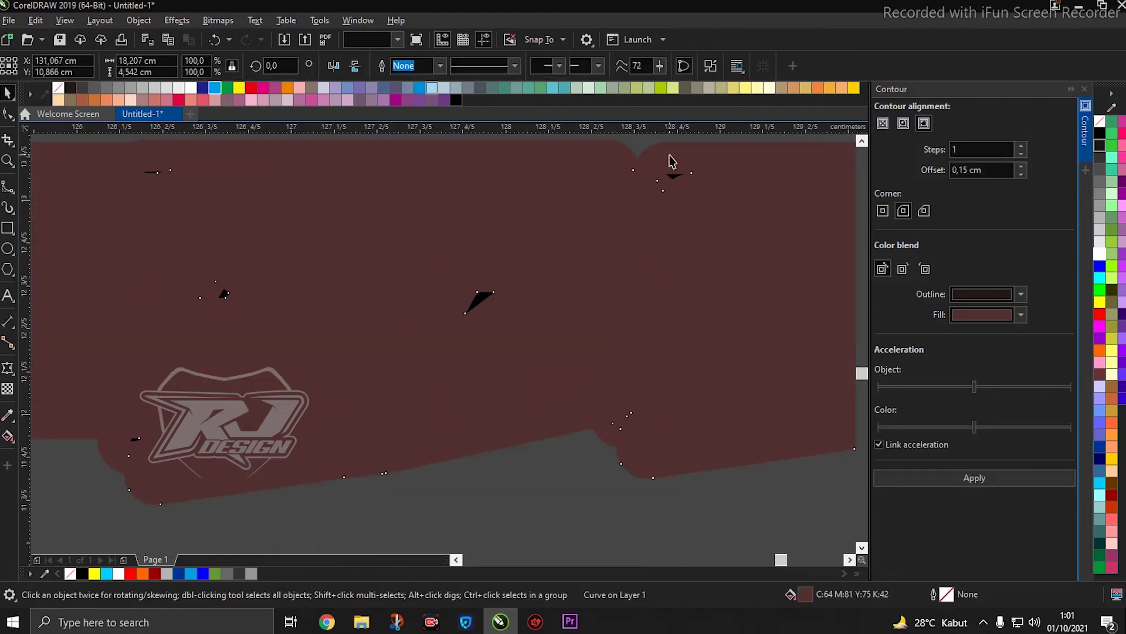
Step: Put the lettering in front, fill the contour black and the lettering white
key("ctrl+a")
key("shift+Page_Down")
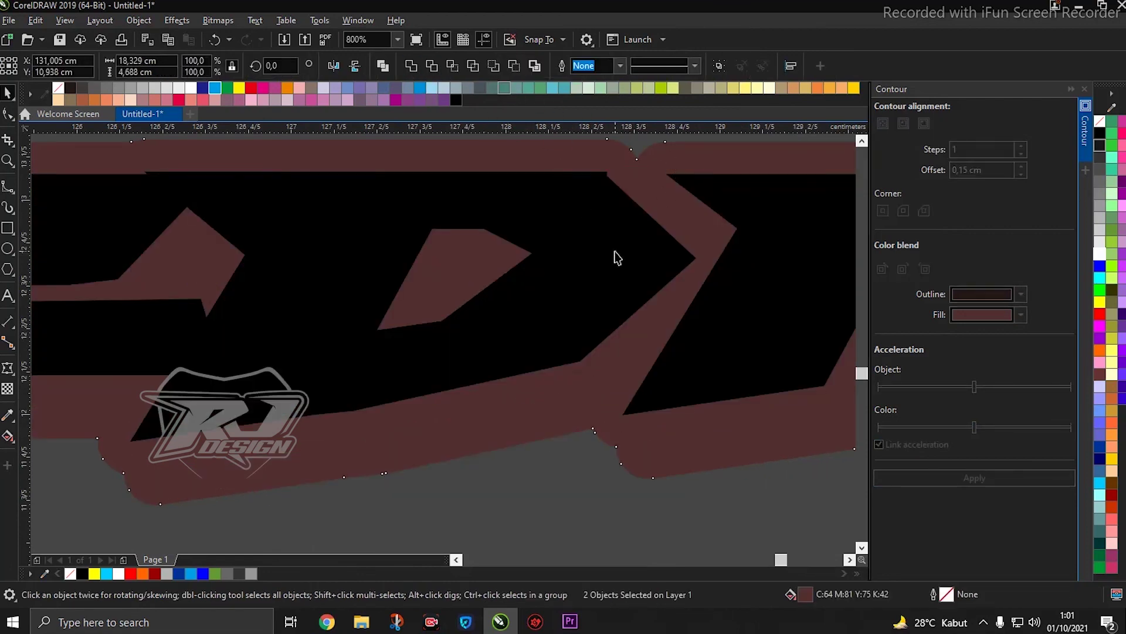
left_click(617, 258)
scroll(644, 201, "down", 3)
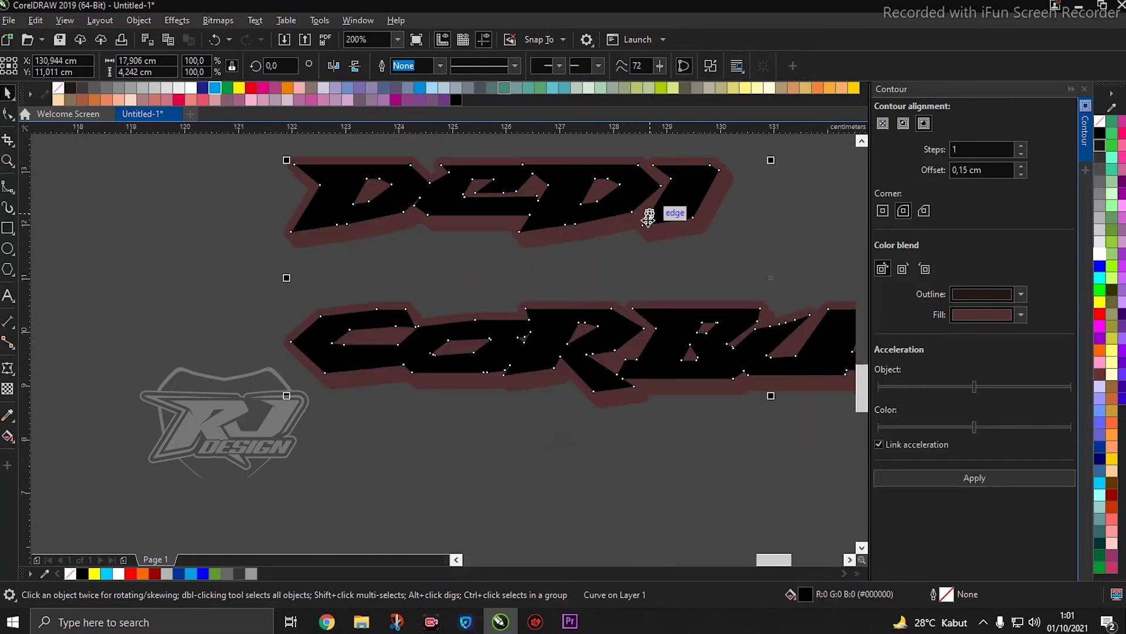
left_click(678, 236)
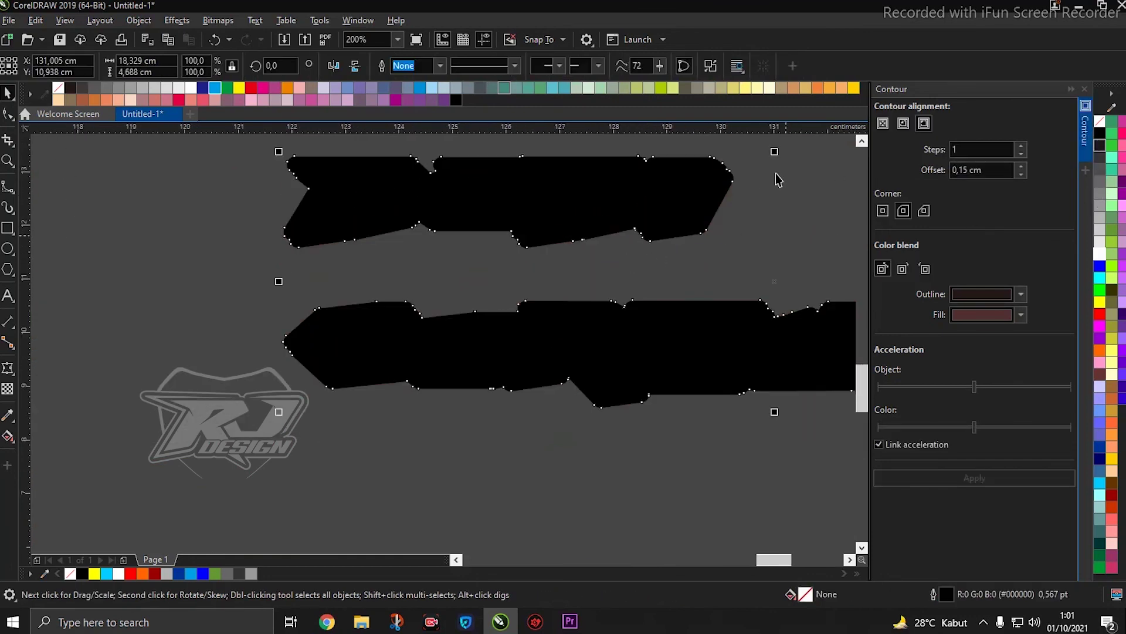
left_click(696, 194)
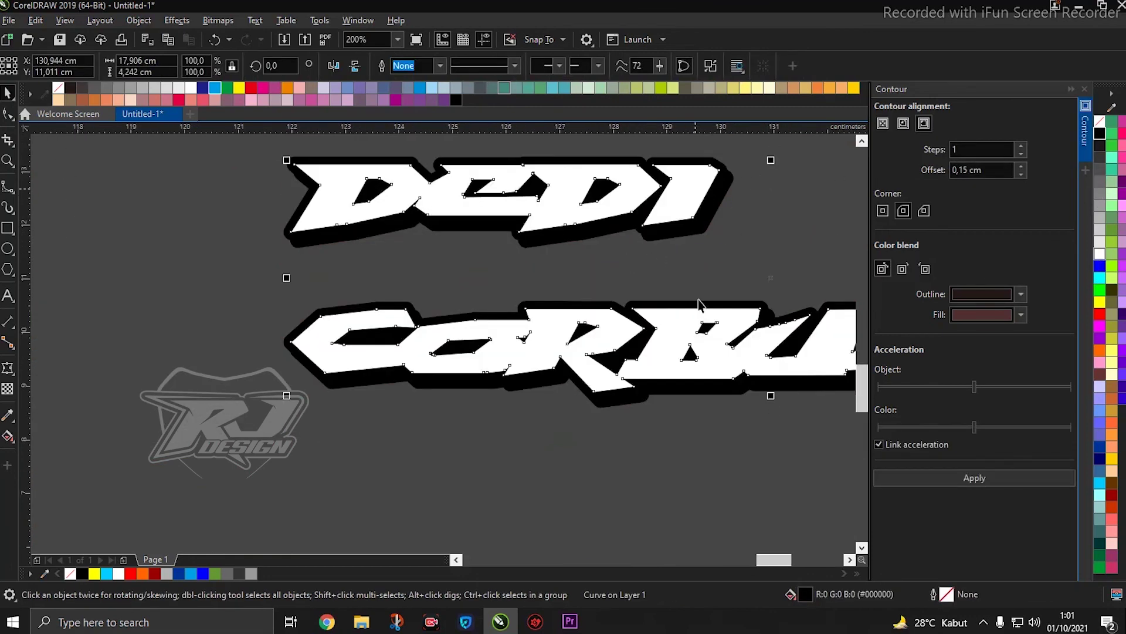
scroll(699, 302, "down", 3)
scroll(689, 368, "down", 1)
left_click_drag(706, 376, 515, 282)
Step: Move the title onto the manual trace's shirt
scroll(584, 321, "up", 1)
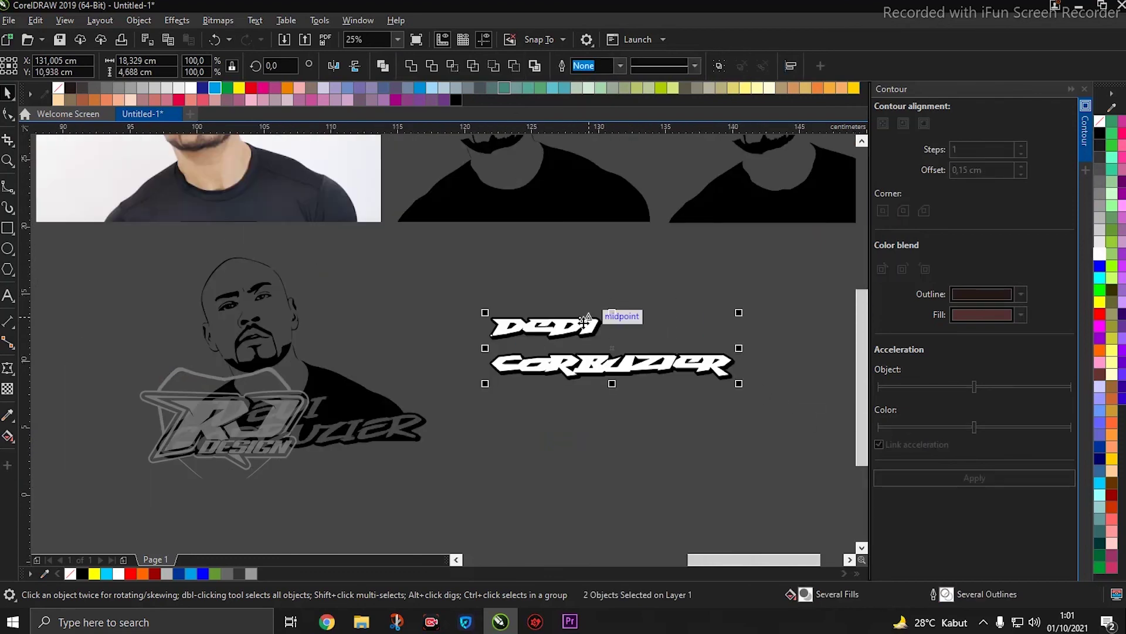
left_click_drag(583, 322, 496, 180)
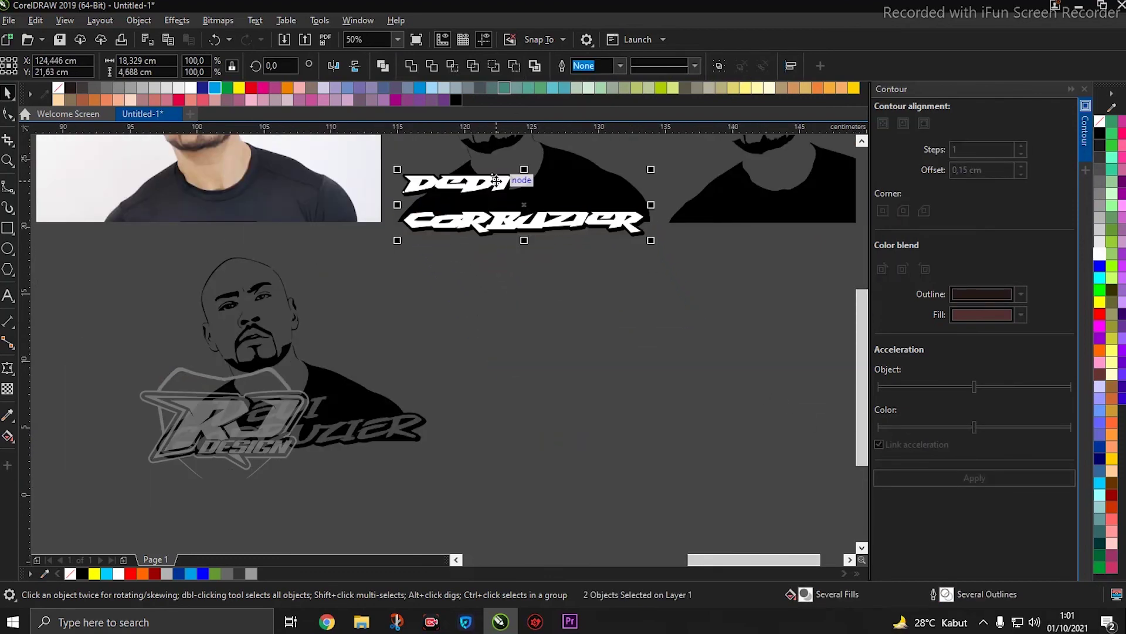
scroll(496, 180, "up", 1)
key("Escape")
scroll(492, 318, "up", 1)
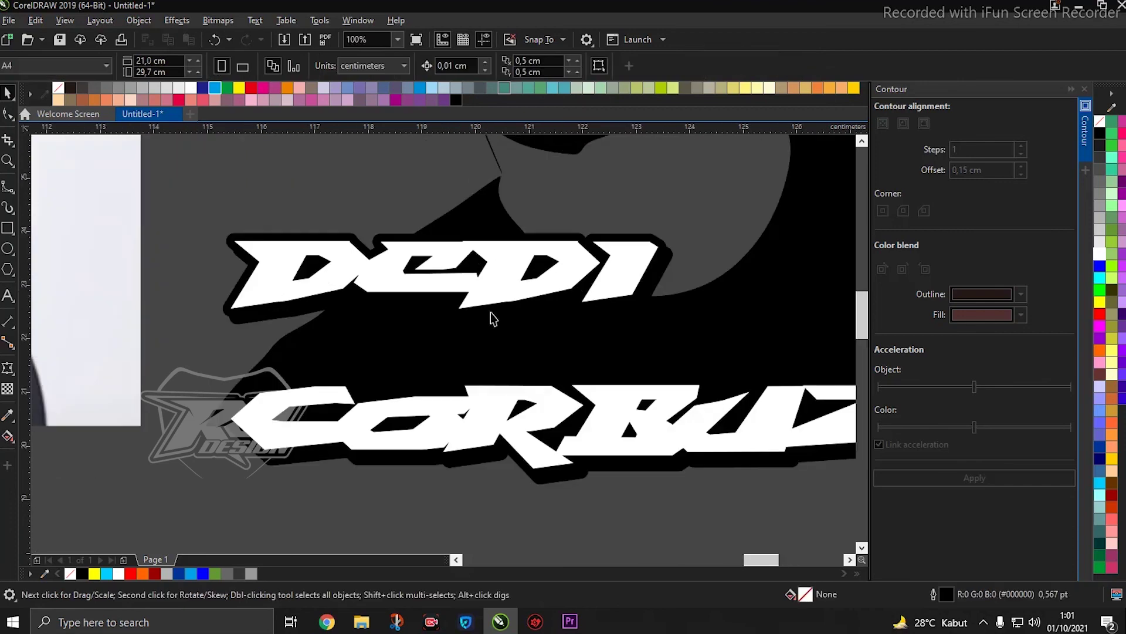
Step: Combine the title lettering and its contour into one curve
left_click(392, 251)
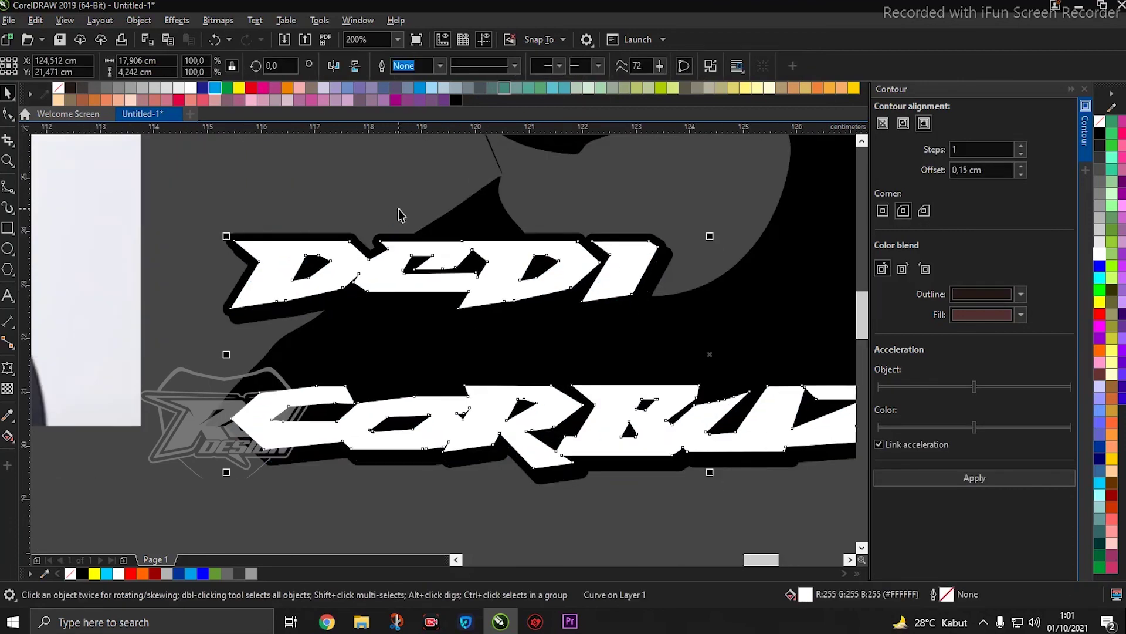
scroll(410, 234, "up", 1)
left_click(511, 209, "shift")
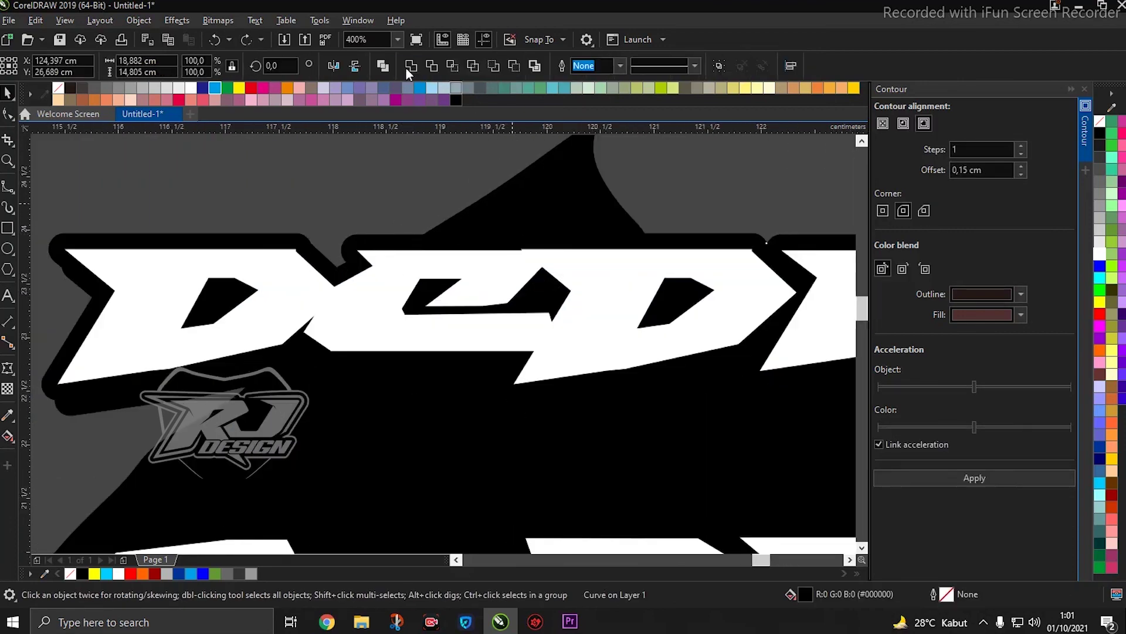
left_click(404, 66)
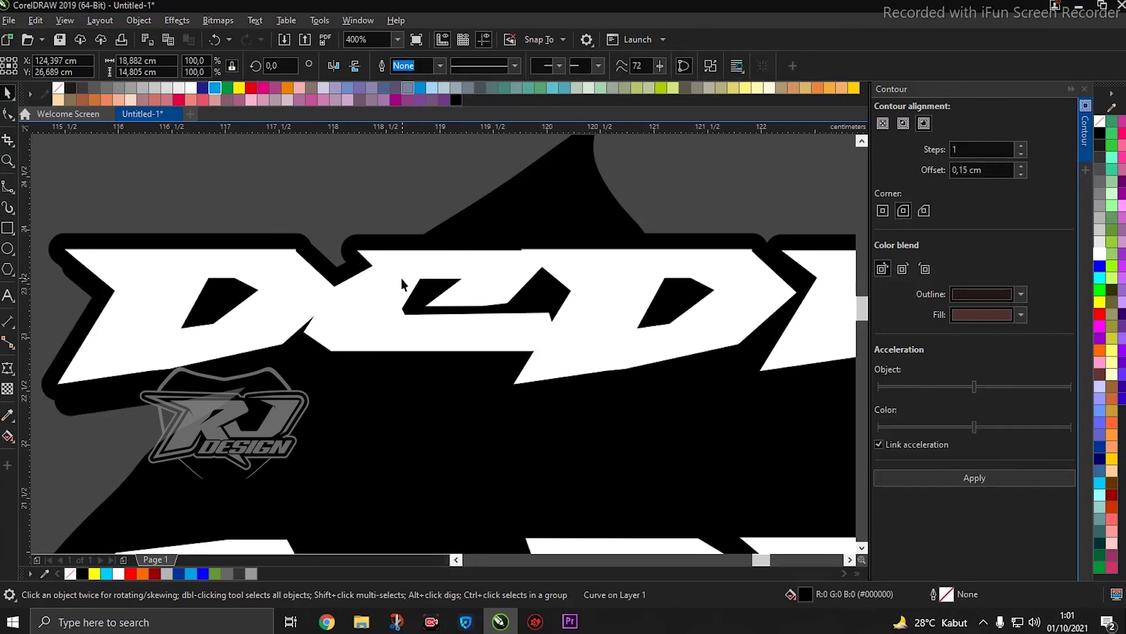
scroll(404, 293, "down", 2)
scroll(412, 334, "up", 1)
key("ctrl+z")
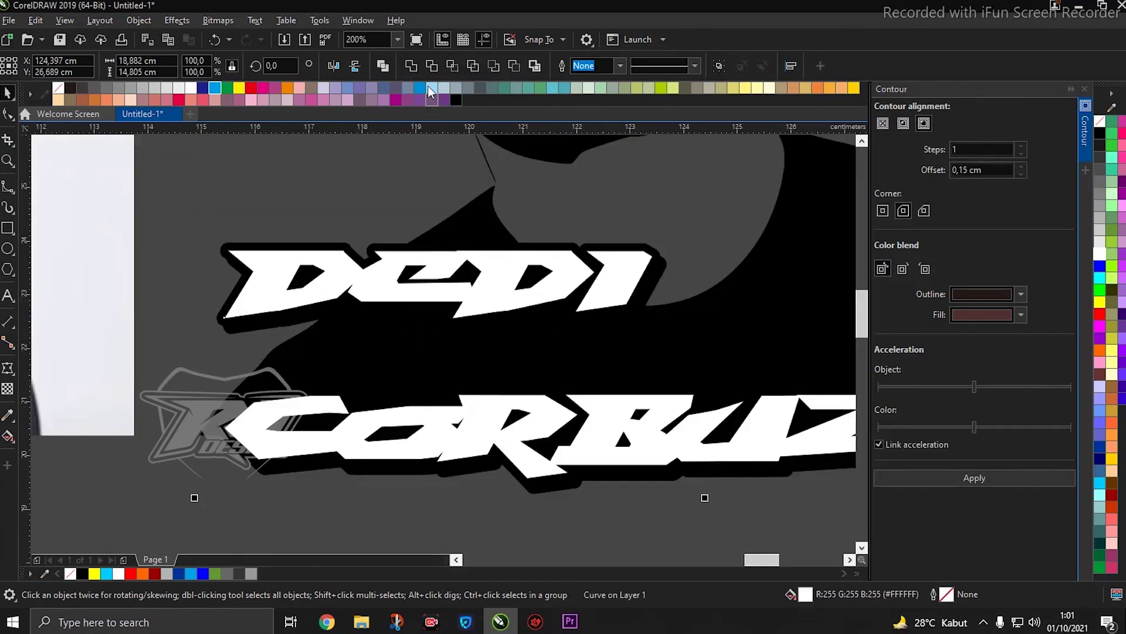
left_click(431, 66)
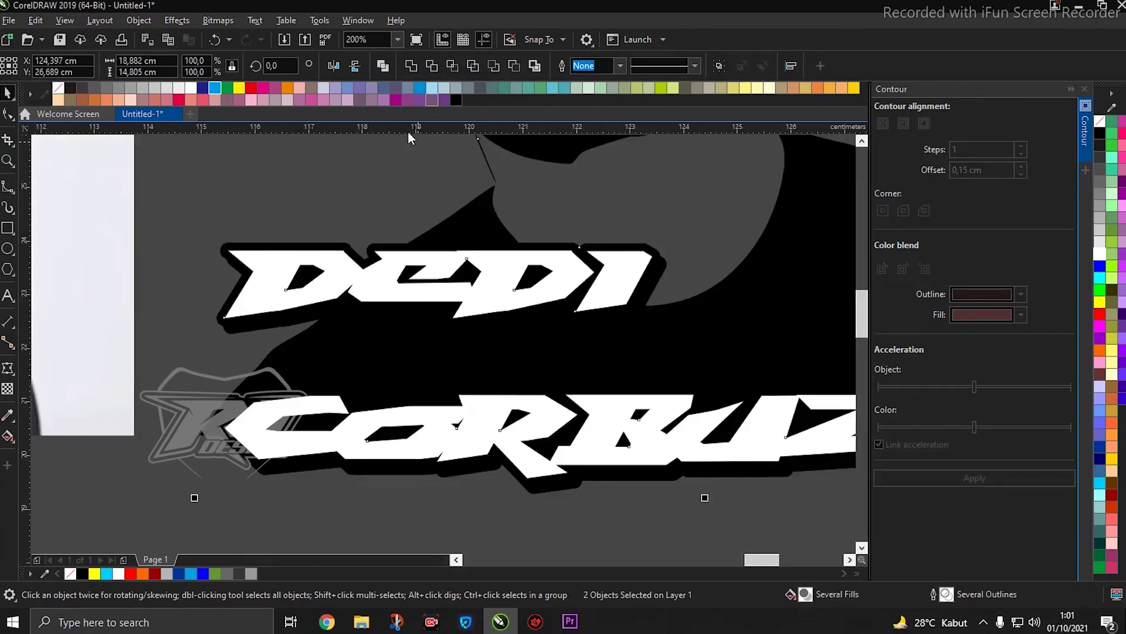
Step: Deselect, zoom to about 78%, collapse the Contour docker, and pan to show both portraits
key("Escape")
scroll(382, 285, "down", 2)
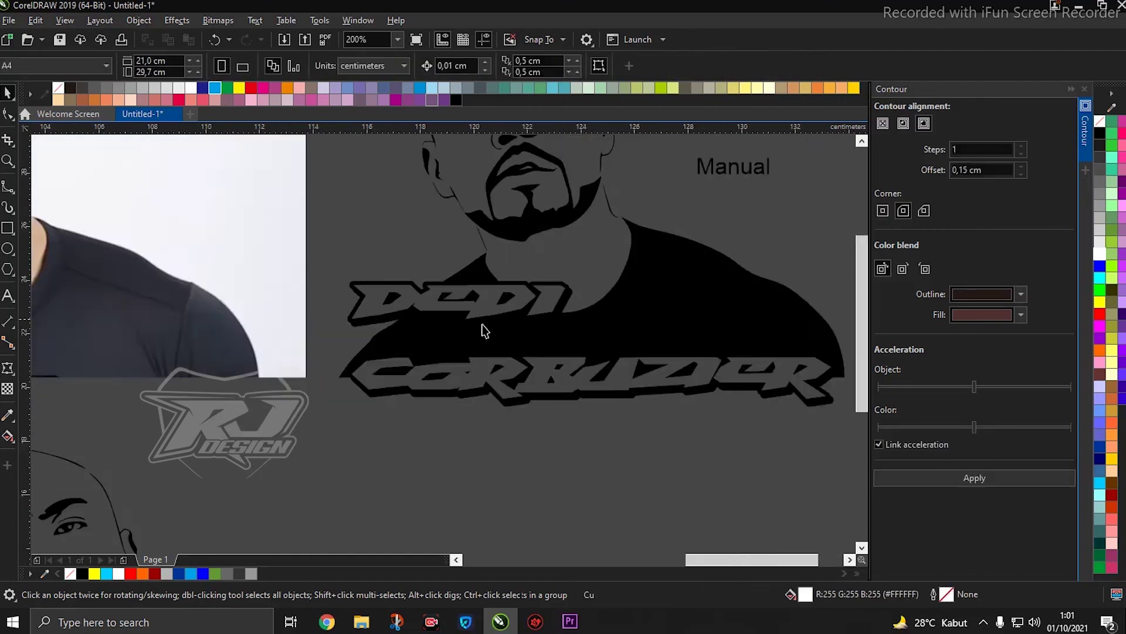
scroll(481, 327, "down", 1)
scroll(548, 288, "down", 1)
scroll(470, 284, "up", 1)
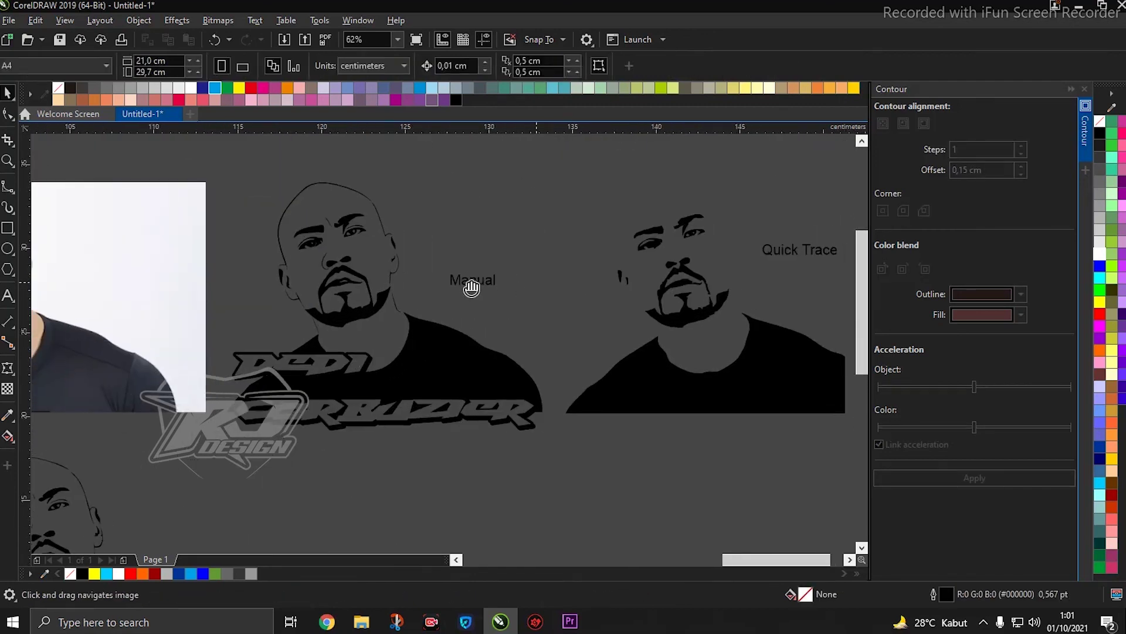
scroll(233, 302, "up", 1)
scroll(525, 344, "up", 1)
scroll(506, 336, "up", 1)
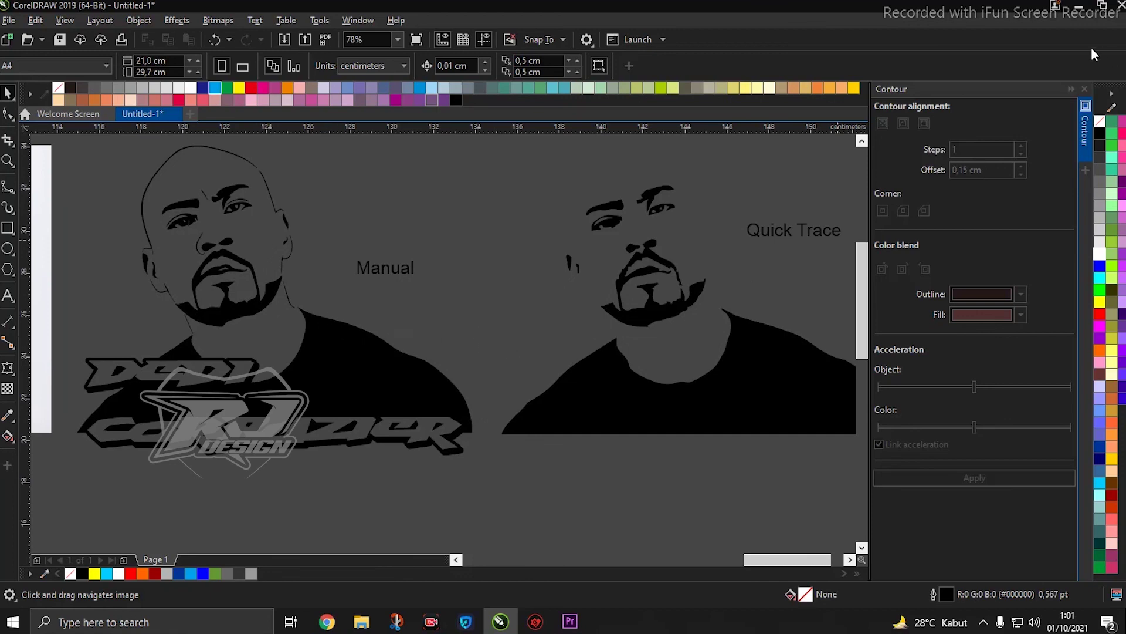
left_click(1071, 92)
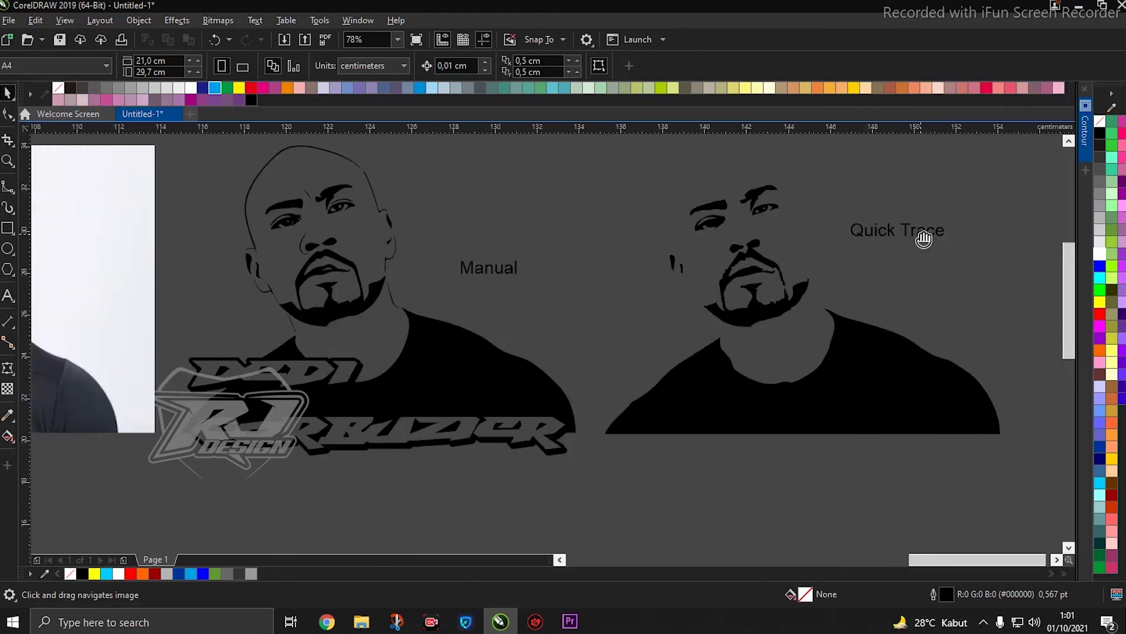
left_click_drag(924, 239, 915, 270)
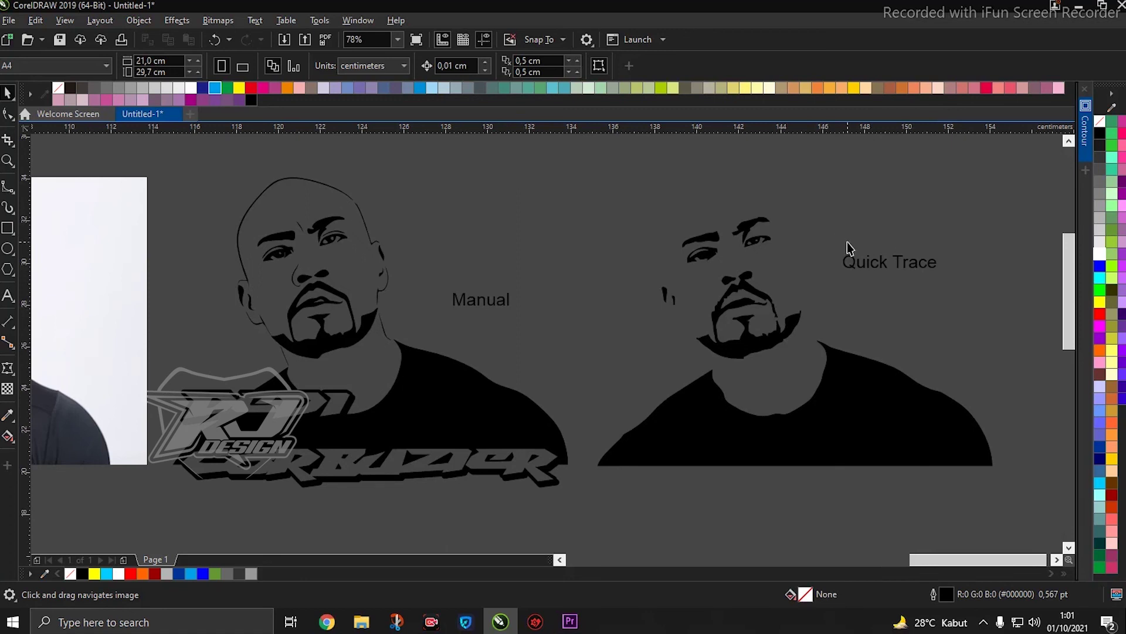